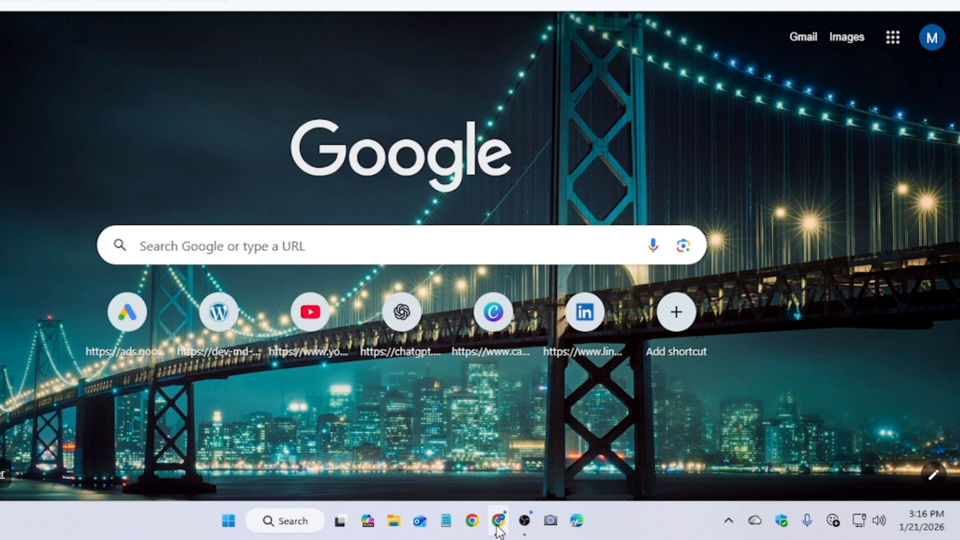
Search the templates for "instagram post" and create a blank Instagram Post (4:5) design
{"action": "scroll", "coordinate": [469, 298], "scroll_direction": "down", "scroll_amount": 1}
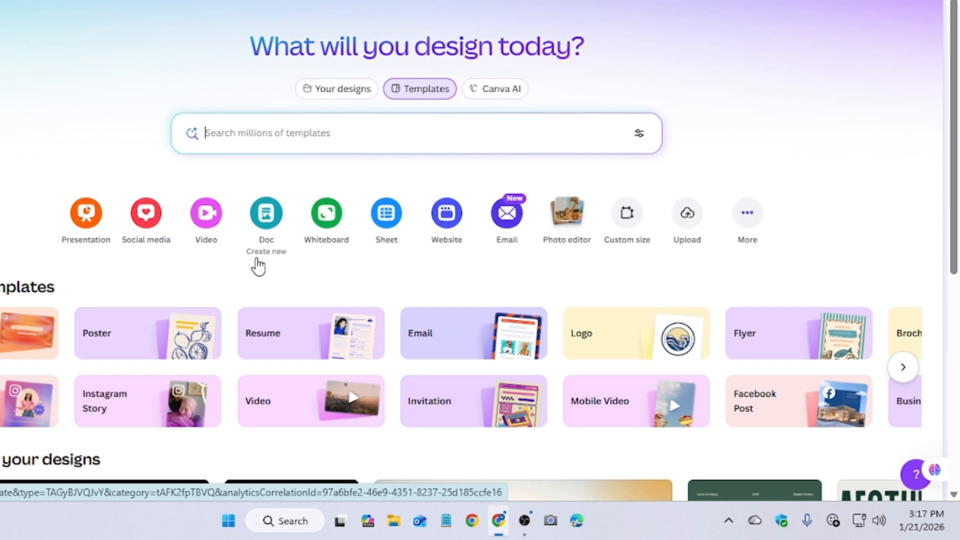
{"action": "left_click", "coordinate": [260, 145]}
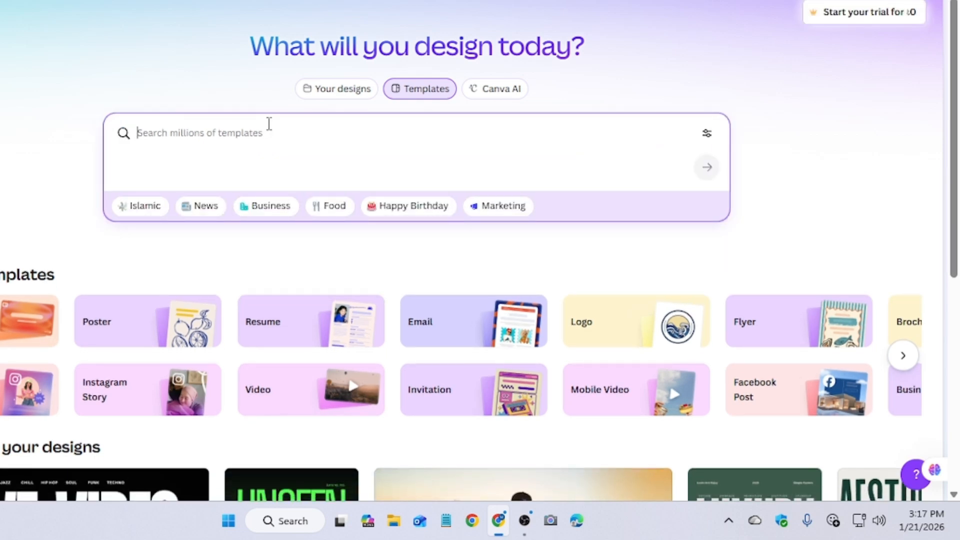
{"action": "type", "text": "ina"}
{"action": "key", "text": "BackSpace"}
{"action": "type", "text": "s"}
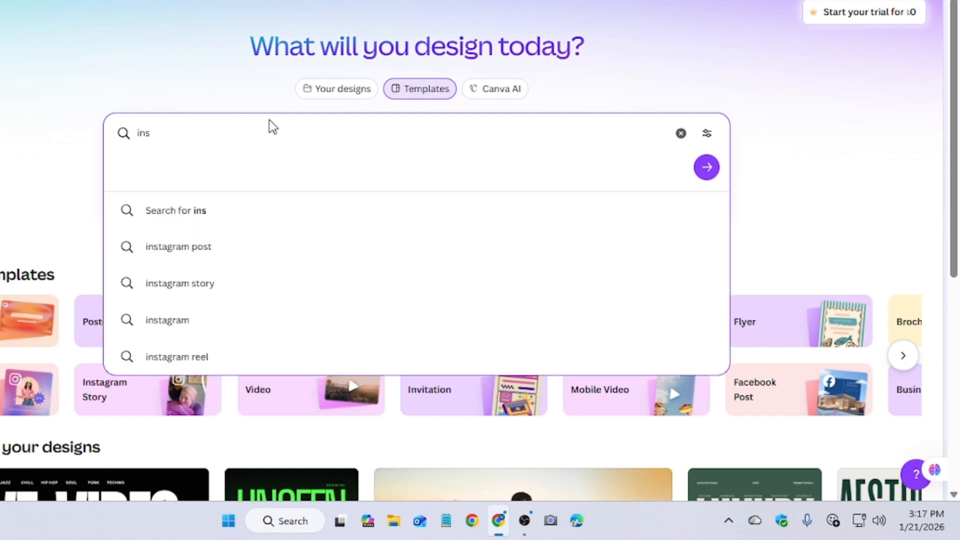
{"action": "left_click", "coordinate": [248, 250]}
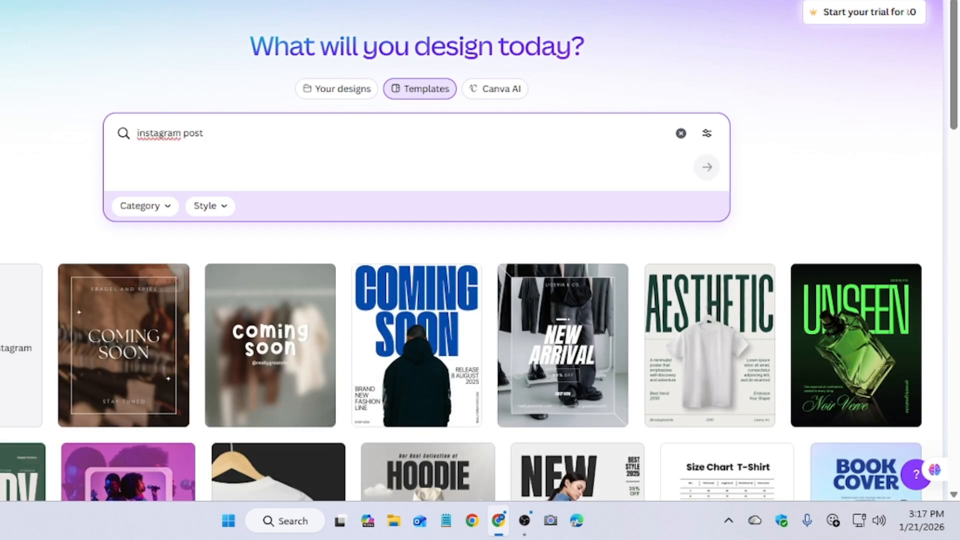
{"action": "left_click", "coordinate": [131, 297]}
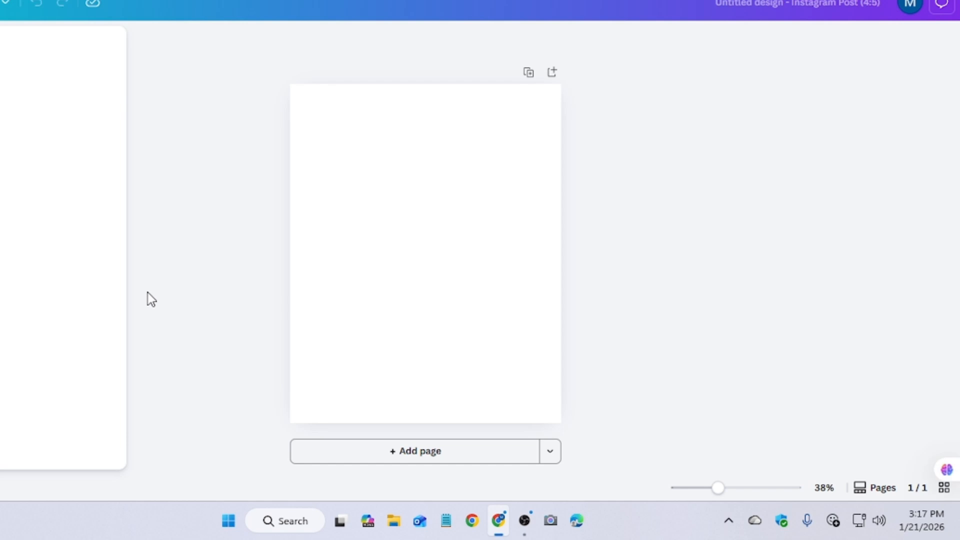
{"action": "scroll", "coordinate": [50, 304], "scroll_direction": "down", "scroll_amount": 2}
{"action": "left_click", "coordinate": [307, 272]}
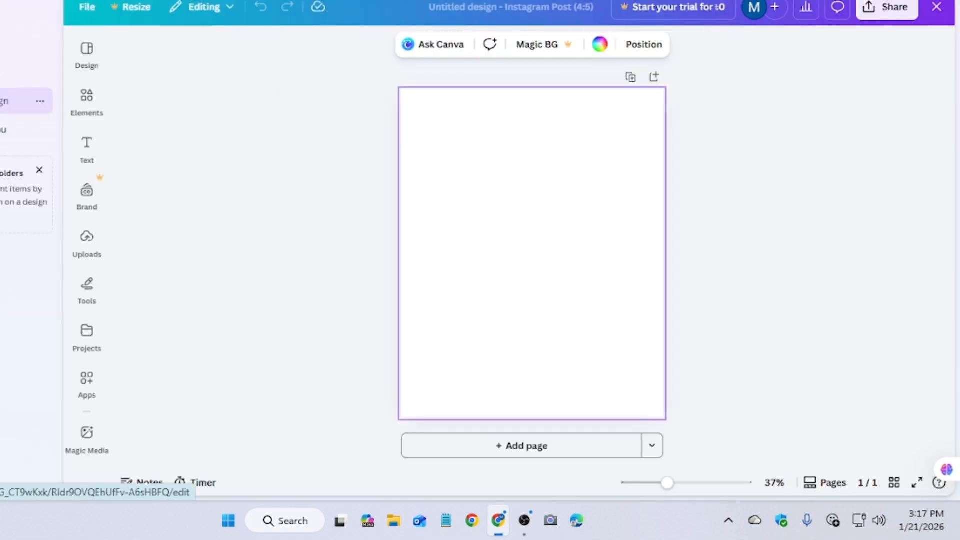
{"action": "key", "text": "super+z"}
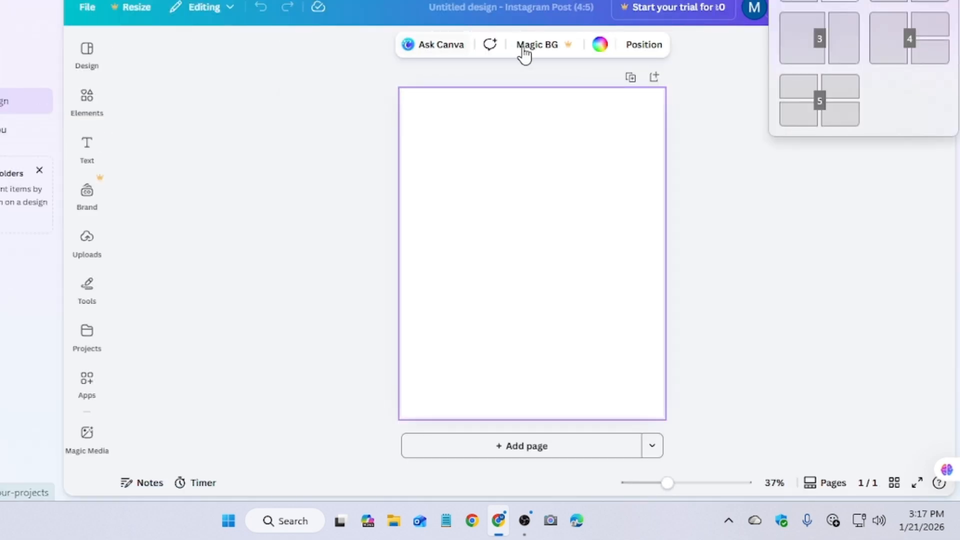
{"action": "left_click", "coordinate": [177, 71]}
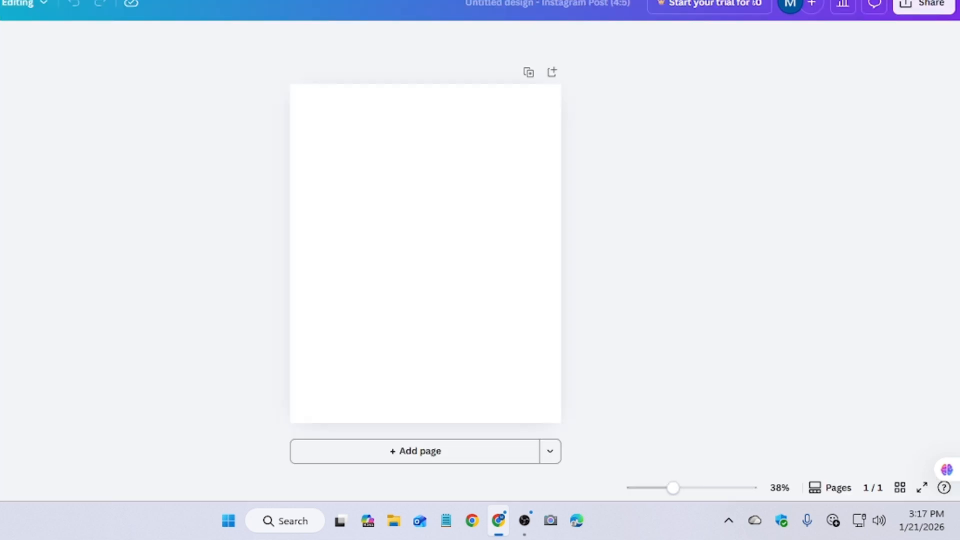
{"action": "left_click", "coordinate": [485, 224]}
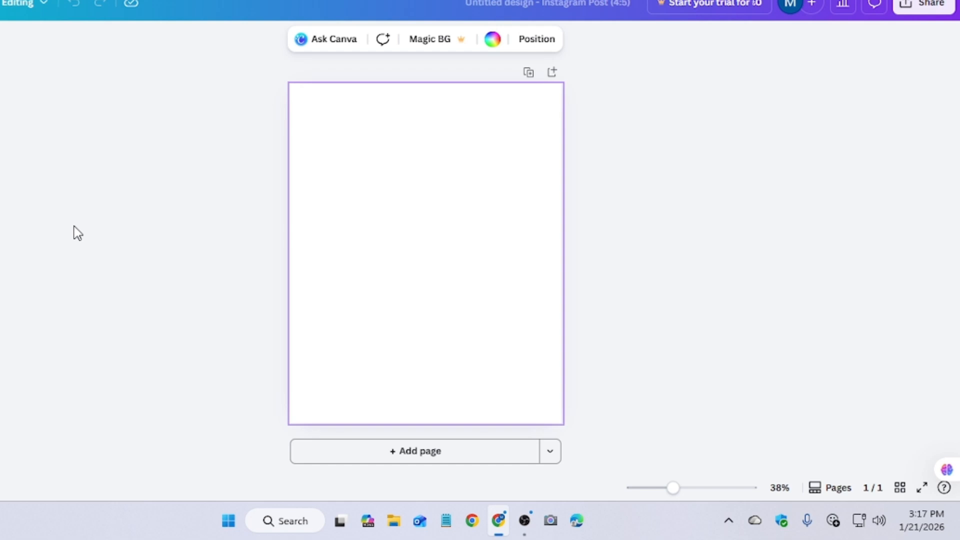
Search the design elements for hoodies
{"action": "mouse_move", "coordinate": [0, 212]}
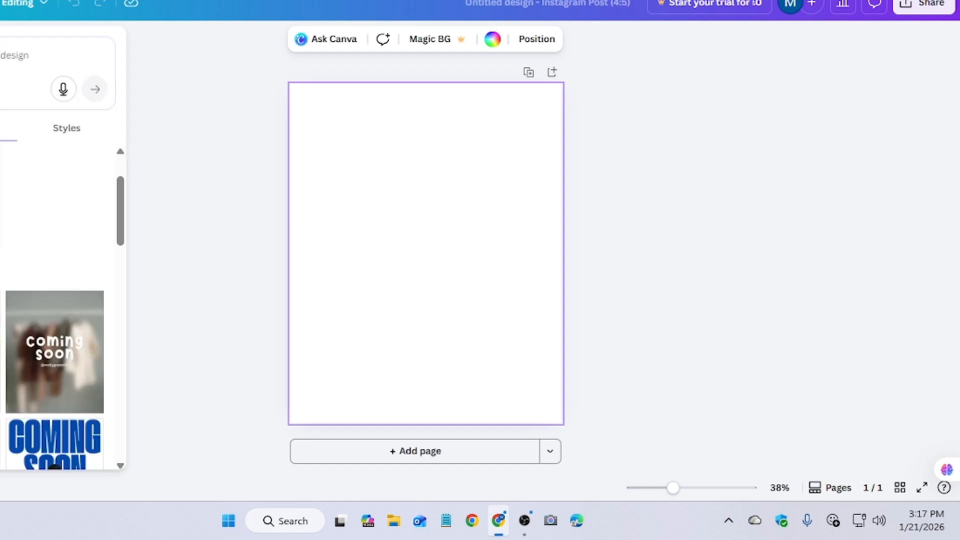
{"action": "left_click", "coordinate": [20, 52]}
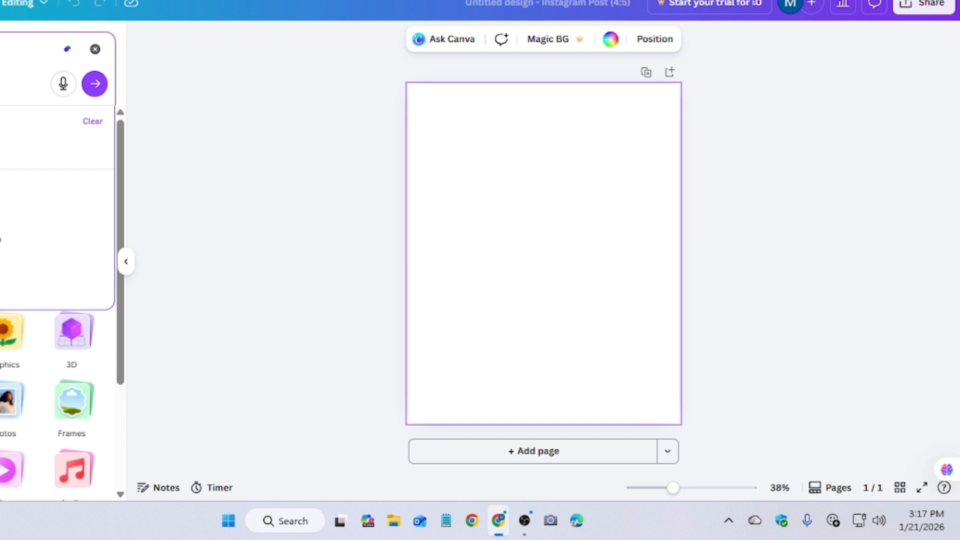
{"action": "key", "text": "Return"}
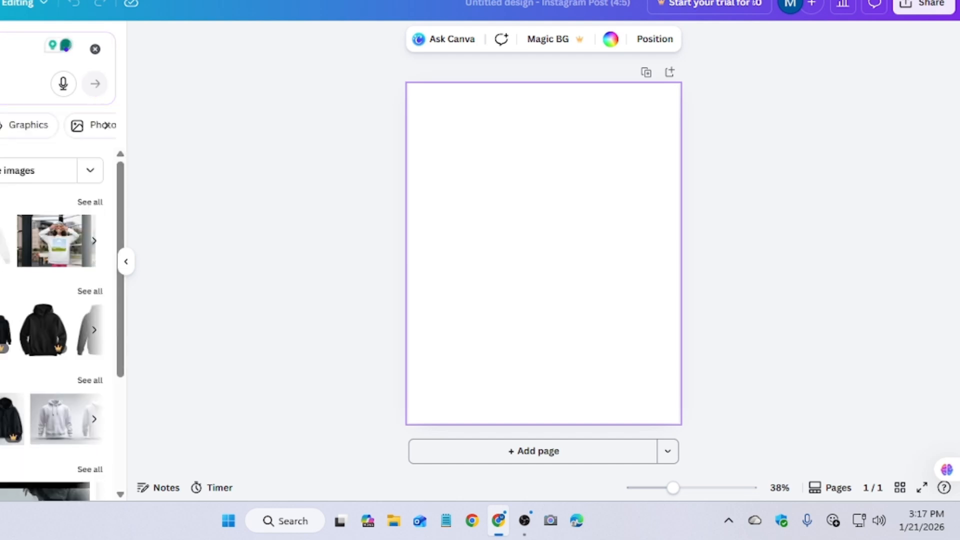
Add the pink hoodie image to the page and shrink it to about half its width, keeping it at the lower left
{"action": "scroll", "coordinate": [11, 188], "scroll_direction": "down", "scroll_amount": 3}
{"action": "scroll", "coordinate": [55, 320], "scroll_direction": "down", "scroll_amount": 1}
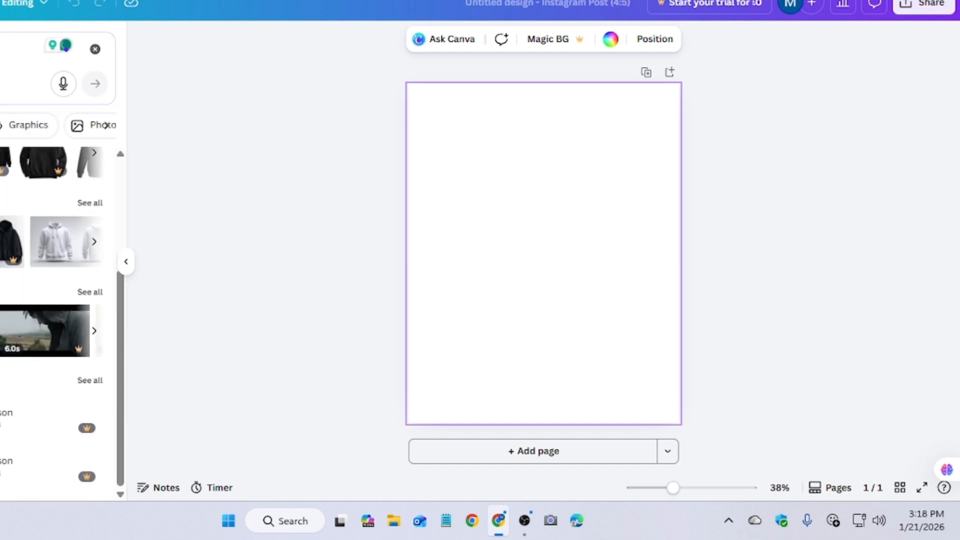
{"action": "scroll", "coordinate": [55, 320], "scroll_direction": "up", "scroll_amount": 2}
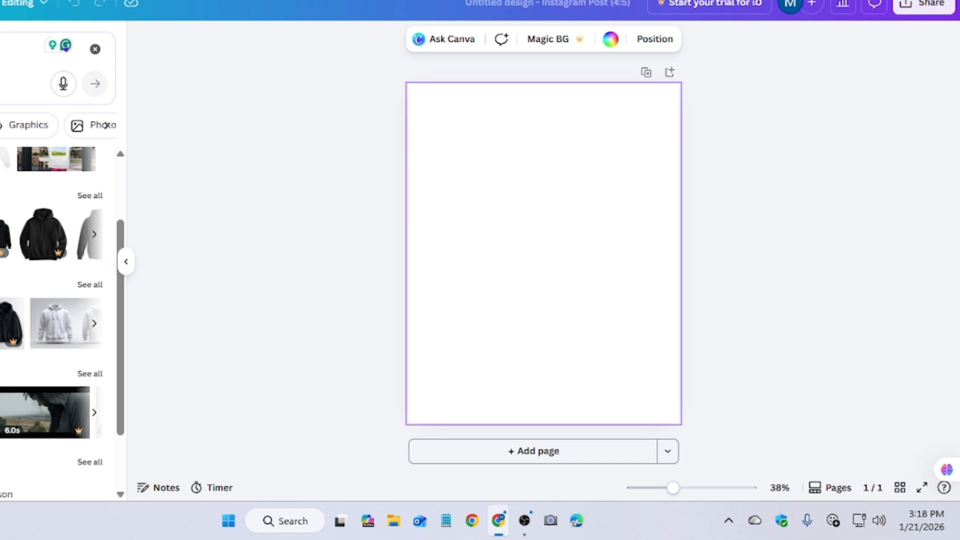
{"action": "left_click", "coordinate": [2, 235]}
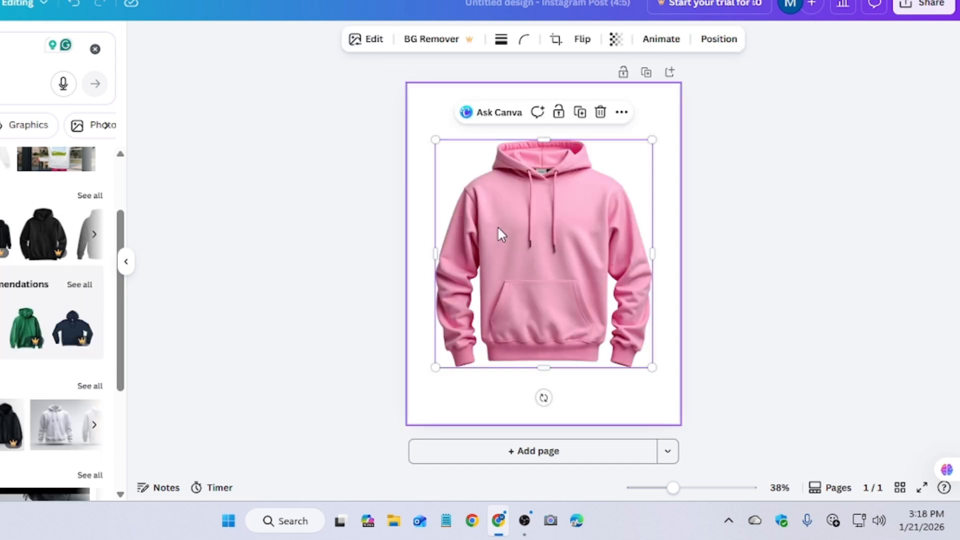
{"action": "left_click_drag", "start_coordinate": [652, 140], "coordinate": [563, 260]}
{"action": "left_click", "coordinate": [596, 221]}
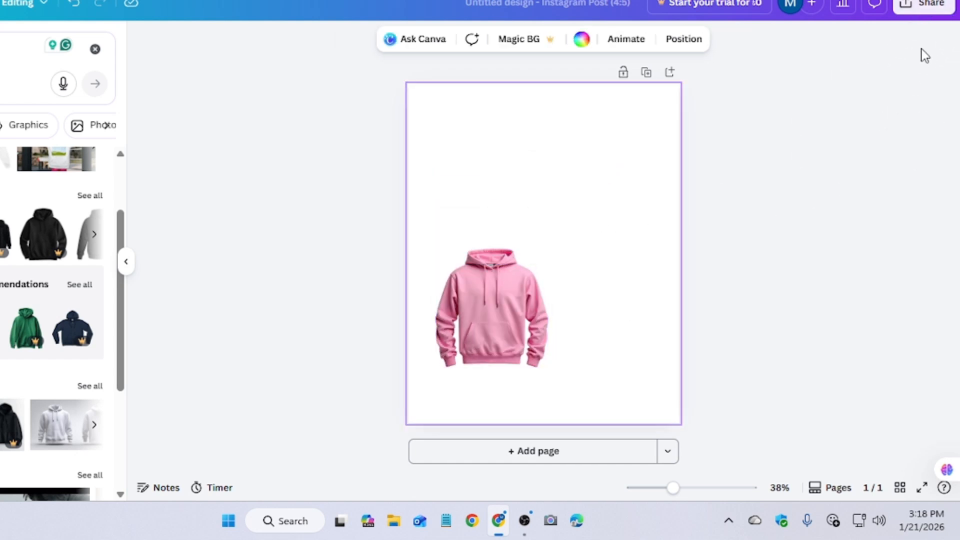
Run a Google Lens search on the area around the pink hoodie on the page
{"action": "left_click", "coordinate": [948, 1]}
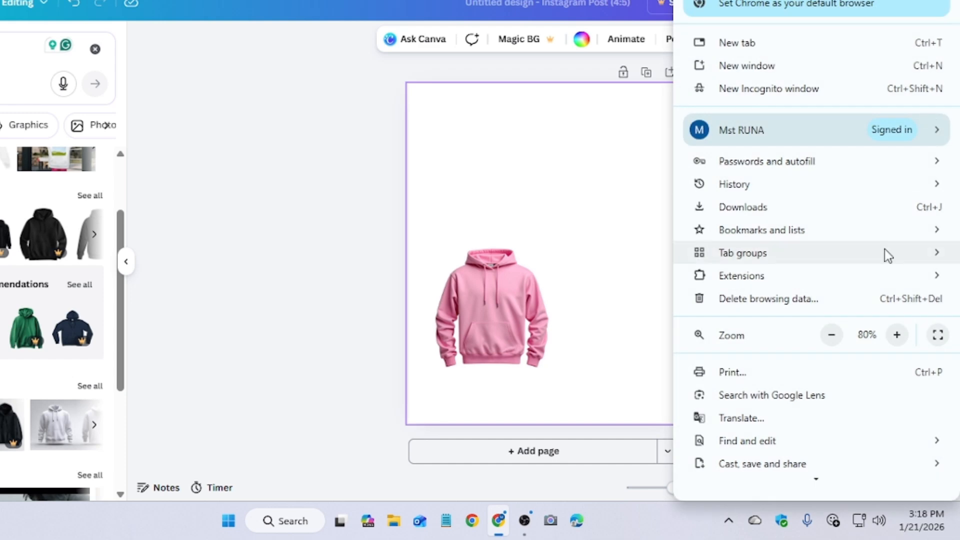
{"action": "left_click", "coordinate": [757, 396]}
{"action": "left_click_drag", "start_coordinate": [416, 212], "coordinate": [566, 378]}
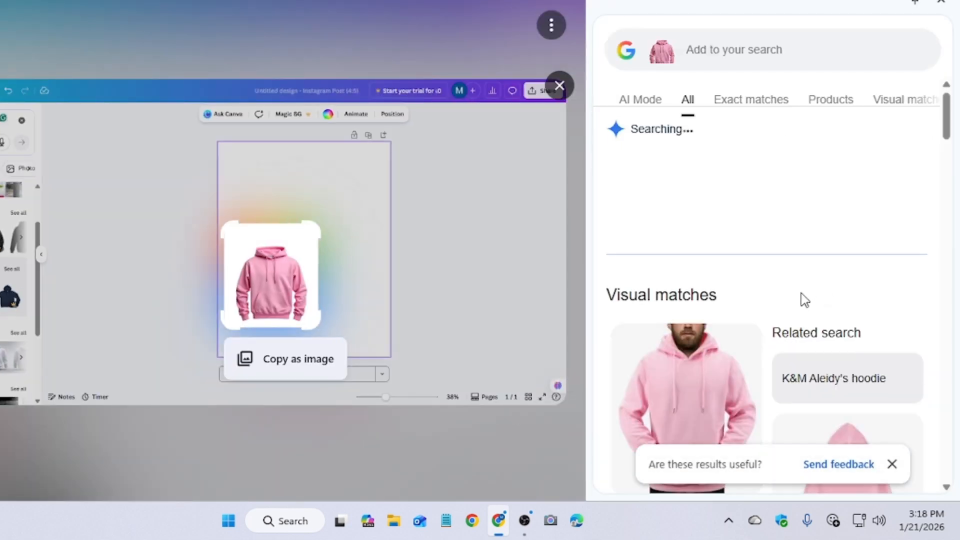
Look through the visual matches and shopping results for similar pink hoodies
{"action": "scroll", "coordinate": [780, 300], "scroll_direction": "down", "scroll_amount": 10}
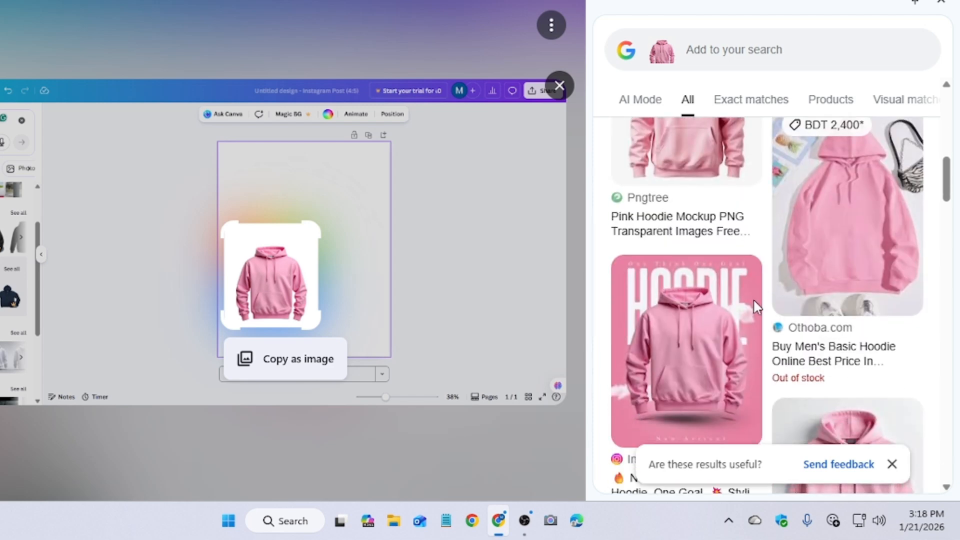
{"action": "scroll", "coordinate": [728, 300], "scroll_direction": "up", "scroll_amount": 2}
{"action": "scroll", "coordinate": [725, 300], "scroll_direction": "down", "scroll_amount": 2}
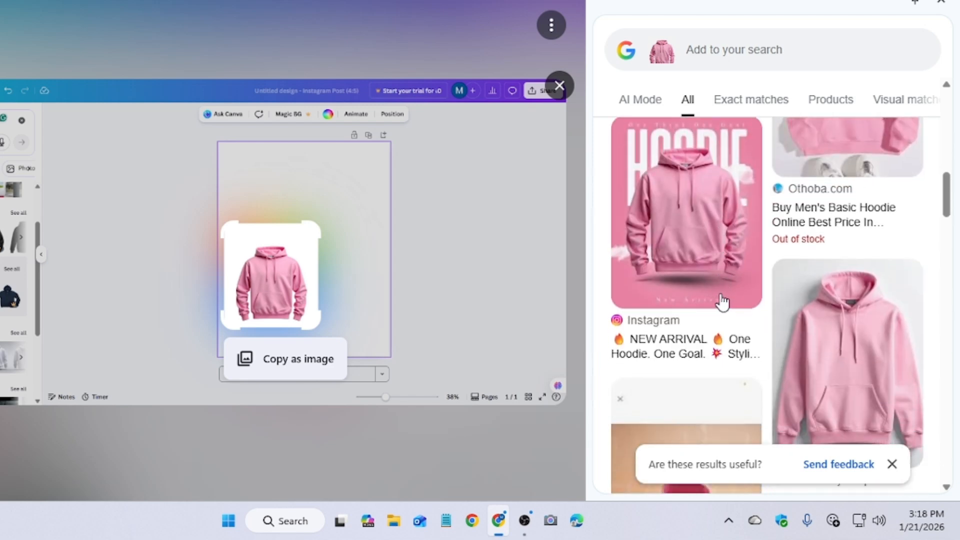
{"action": "scroll", "coordinate": [722, 296], "scroll_direction": "down", "scroll_amount": 8}
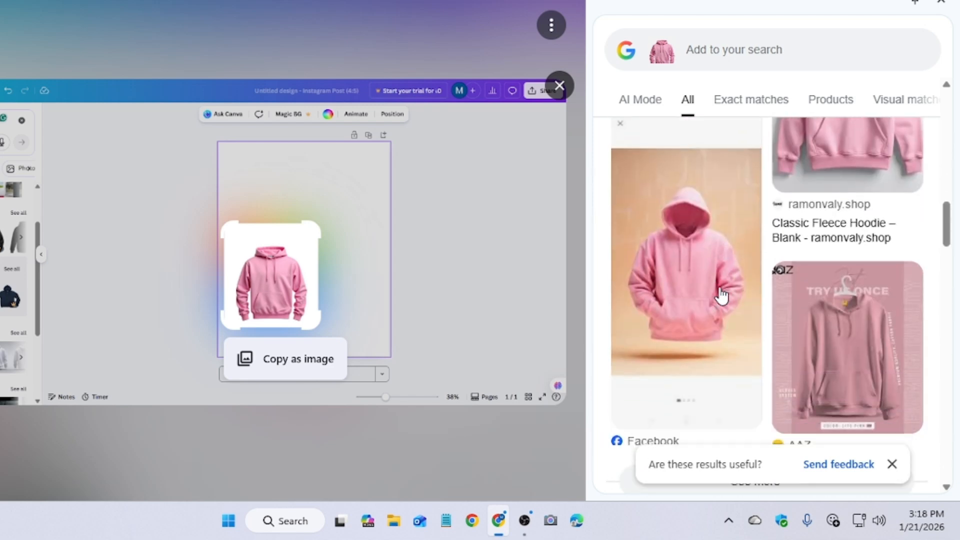
{"action": "scroll", "coordinate": [785, 149], "scroll_direction": "up", "scroll_amount": 1}
{"action": "scroll", "coordinate": [692, 240], "scroll_direction": "up", "scroll_amount": 3}
{"action": "scroll", "coordinate": [693, 255], "scroll_direction": "down", "scroll_amount": 10}
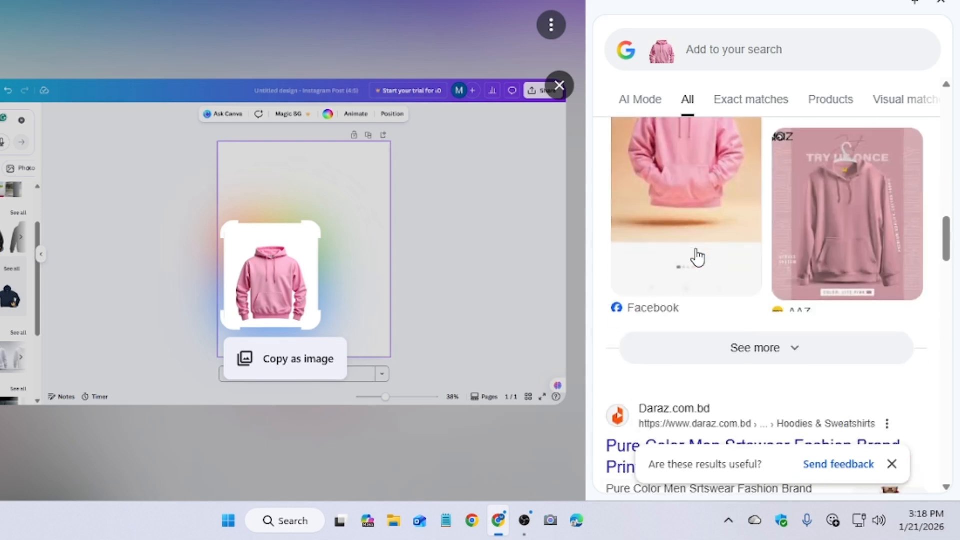
{"action": "scroll", "coordinate": [693, 260], "scroll_direction": "down", "scroll_amount": 8}
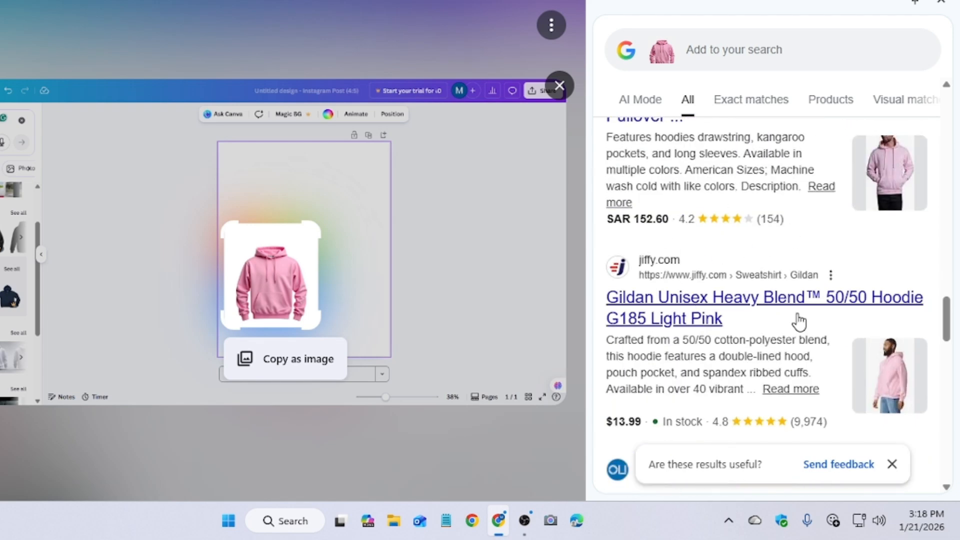
{"action": "scroll", "coordinate": [745, 190], "scroll_direction": "up", "scroll_amount": 5}
Refine the visual search of the hoodie with the words "black image"
{"action": "left_click", "coordinate": [716, 46]}
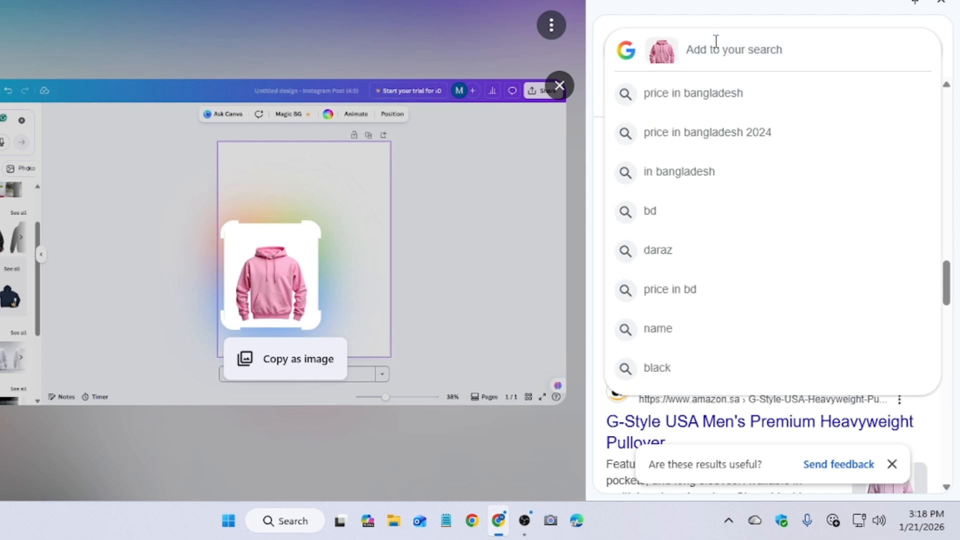
{"action": "type", "text": "blace"}
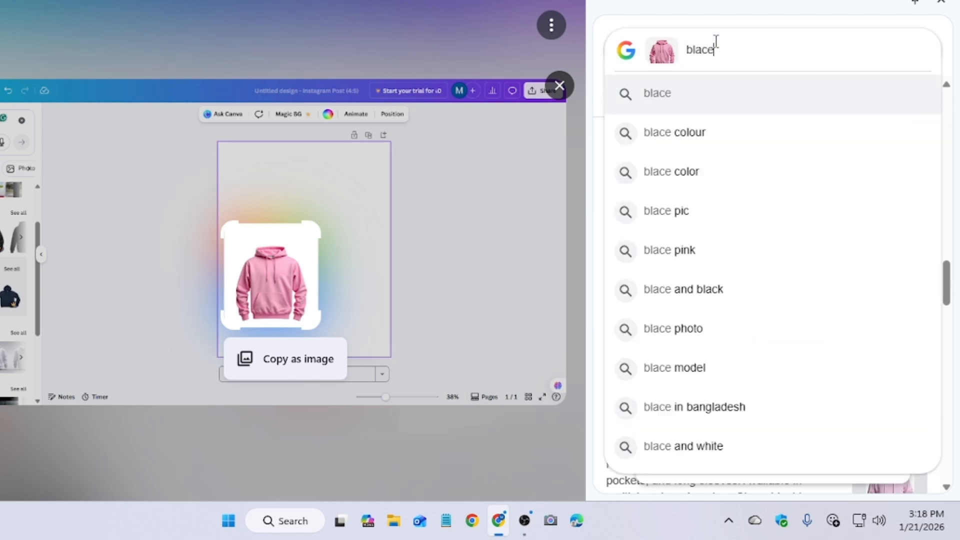
{"action": "key", "text": "BackSpace"}
{"action": "type", "text": "j"}
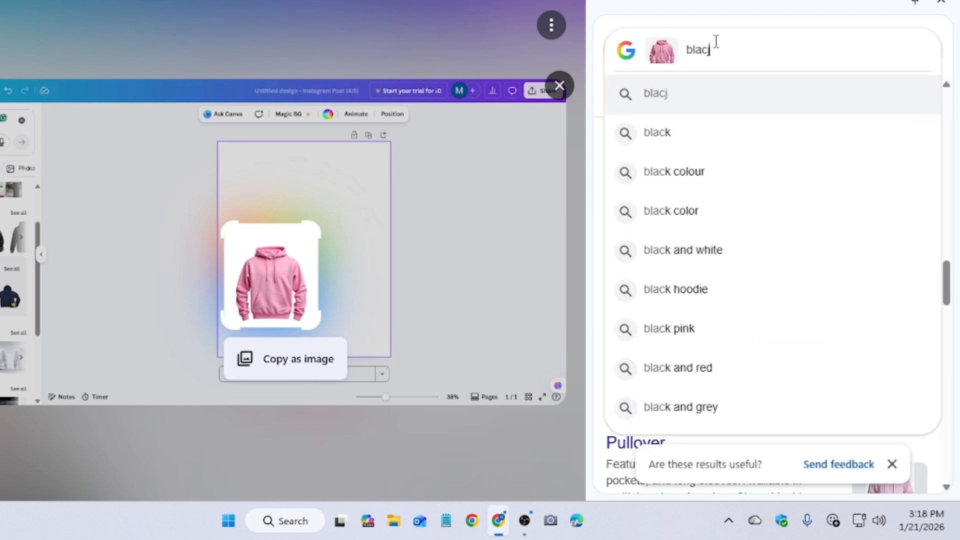
{"action": "key", "text": "BackSpace"}
{"action": "type", "text": "k"}
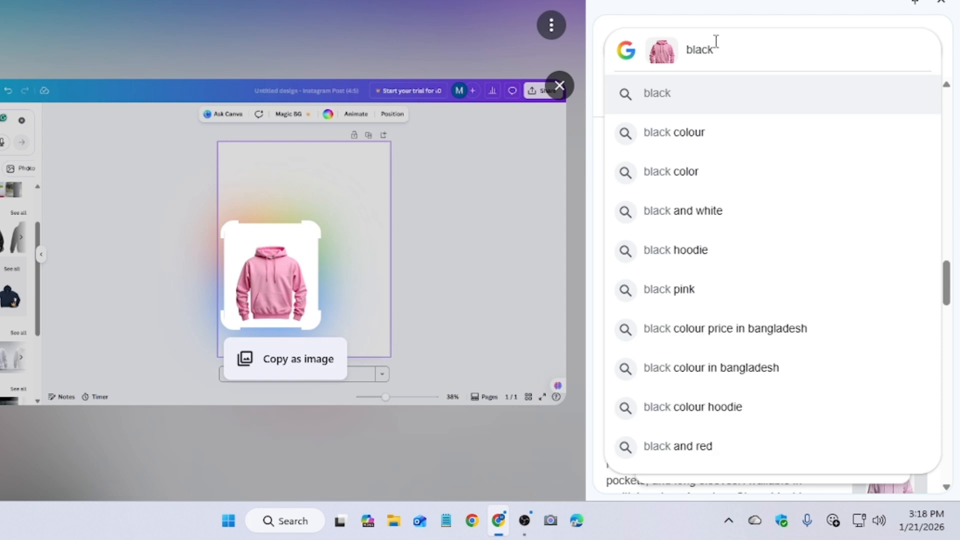
{"action": "type", "text": " image"}
{"action": "key", "text": "Return"}
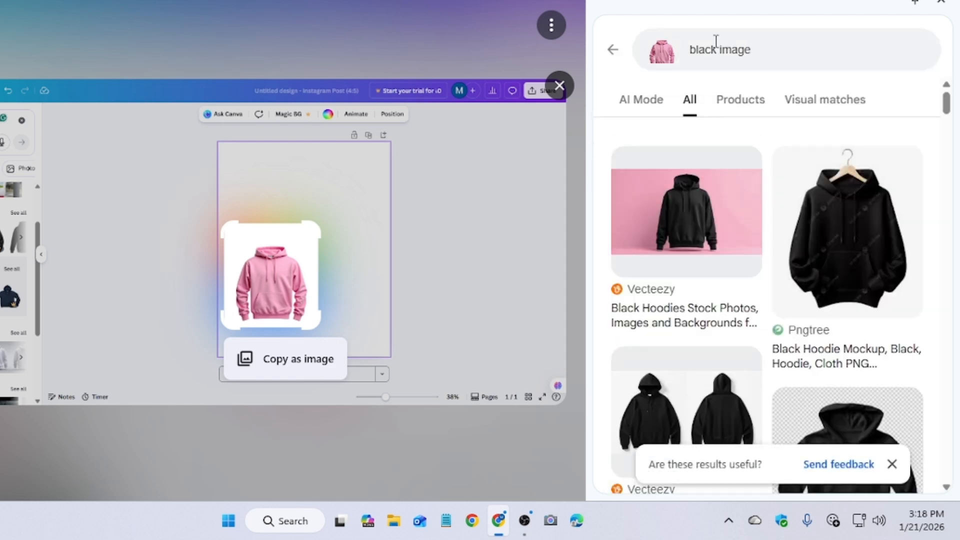
Browse the black hoodie results and check the image options for one of the pictures
{"action": "scroll", "coordinate": [769, 213], "scroll_direction": "down", "scroll_amount": 12}
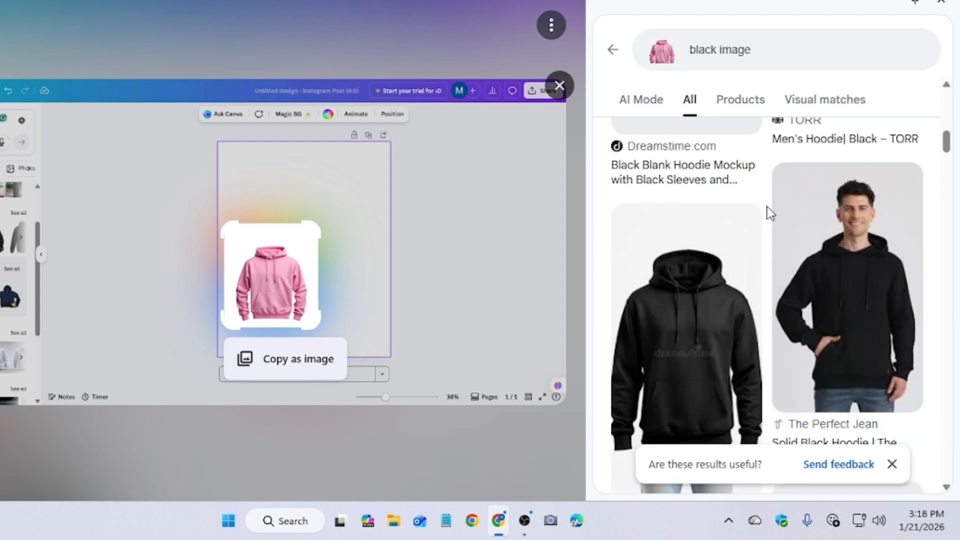
{"action": "scroll", "coordinate": [769, 212], "scroll_direction": "down", "scroll_amount": 15}
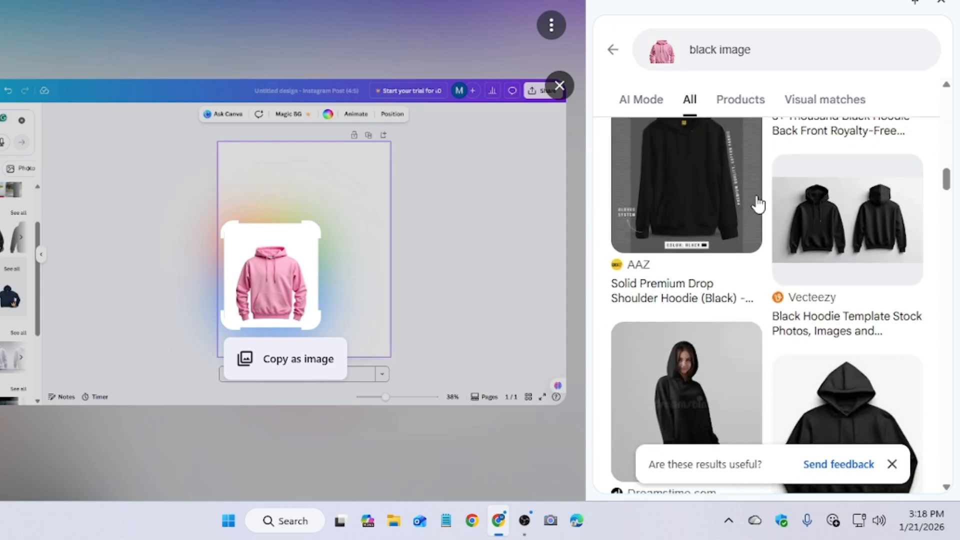
{"action": "scroll", "coordinate": [757, 204], "scroll_direction": "down", "scroll_amount": 8}
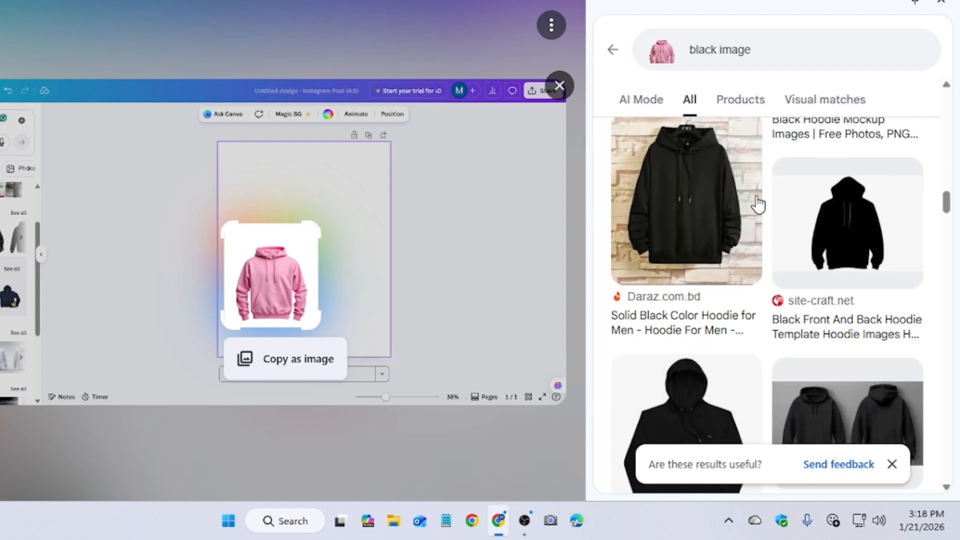
{"action": "right_click", "coordinate": [847, 195]}
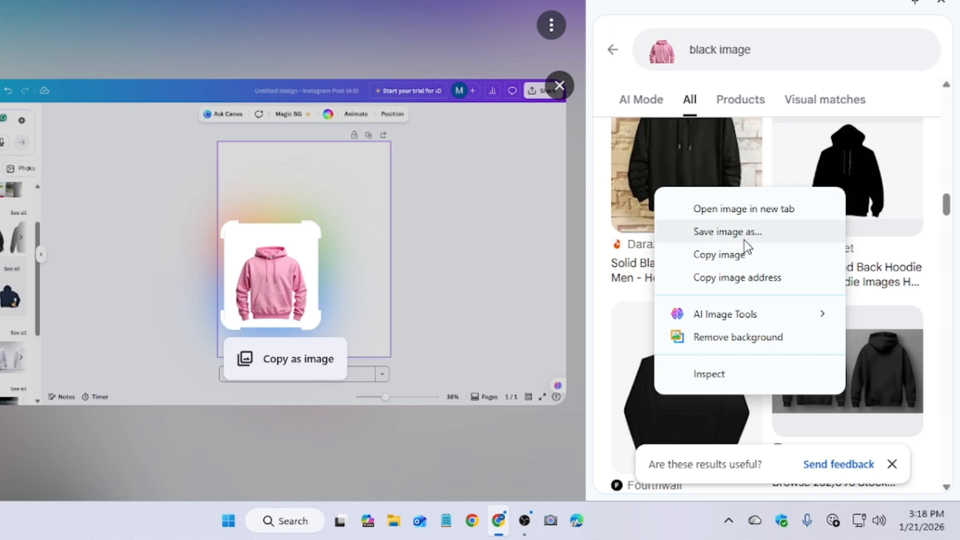
{"action": "scroll", "coordinate": [600, 227], "scroll_direction": "down", "scroll_amount": 3}
{"action": "scroll", "coordinate": [624, 223], "scroll_direction": "down", "scroll_amount": 10}
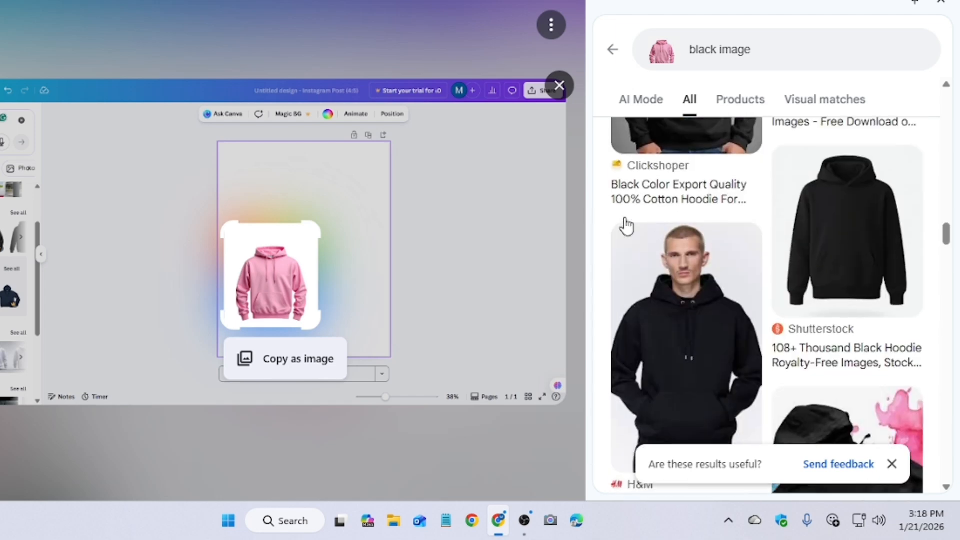
Close the Lens selection overlay and return to the pink hoodie in the design
{"action": "left_click", "coordinate": [482, 305]}
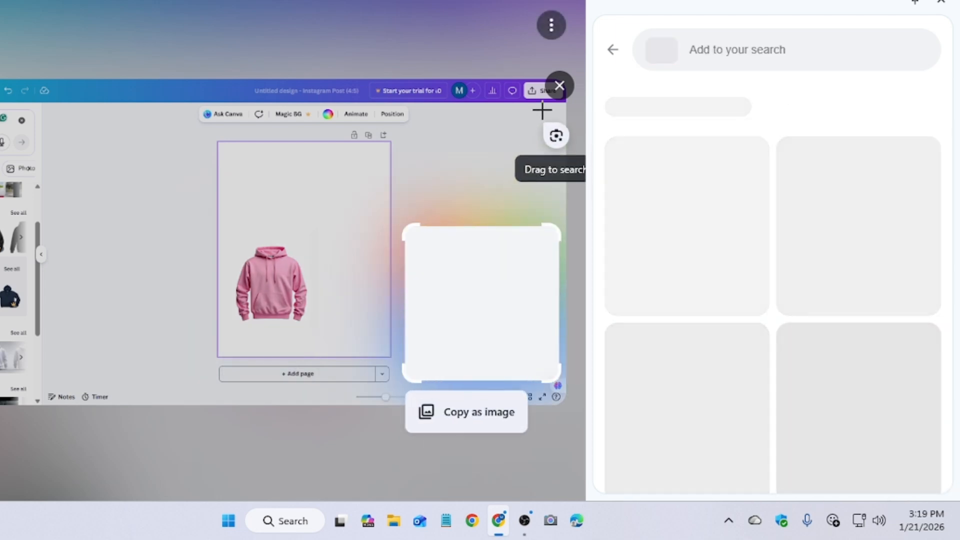
{"action": "left_click", "coordinate": [559, 86]}
{"action": "left_click", "coordinate": [341, 300]}
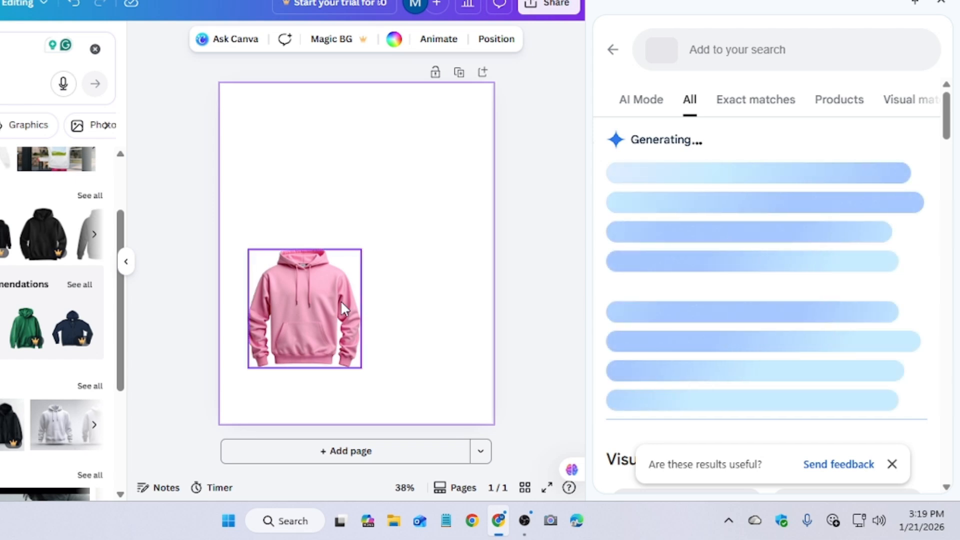
Replace the pink hoodie with the uploaded black hoodie image, enlarged and centred on the page
{"action": "key", "text": "Delete"}
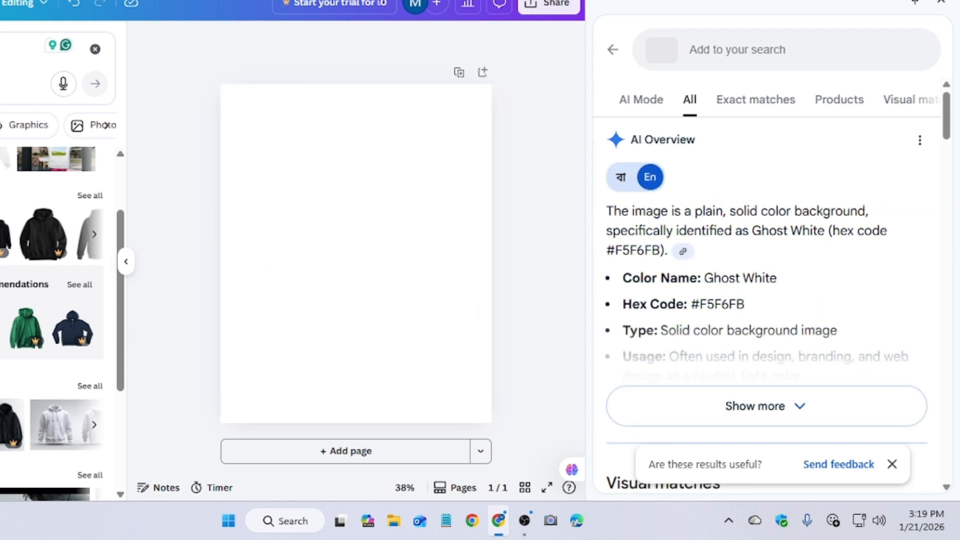
{"action": "left_click", "coordinate": [0, 225]}
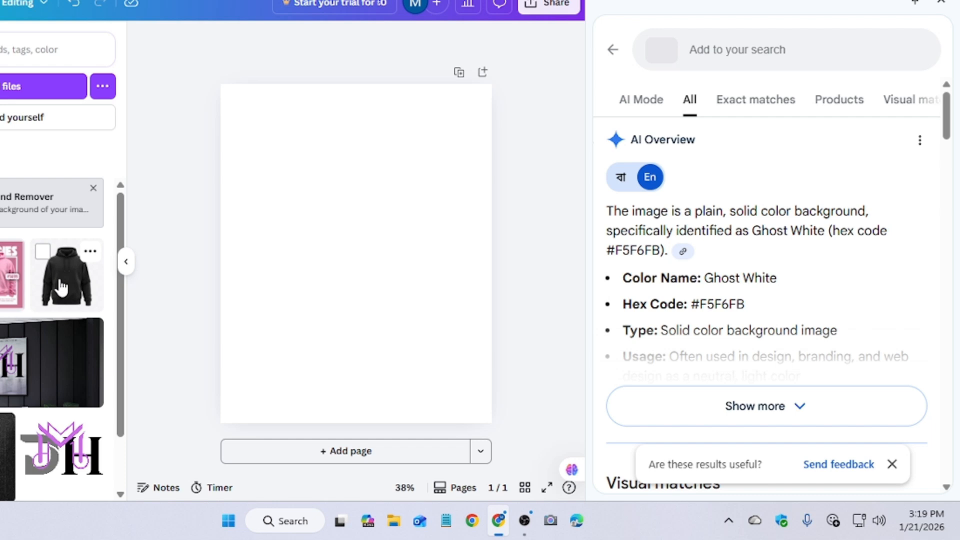
{"action": "left_click", "coordinate": [61, 287]}
{"action": "left_click_drag", "start_coordinate": [282, 181], "coordinate": [241, 138]}
{"action": "left_click_drag", "start_coordinate": [425, 324], "coordinate": [476, 371]}
{"action": "mouse_move", "coordinate": [388, 307]}
{"action": "left_mouse_down"}
{"action": "mouse_move", "coordinate": [369, 306]}
{"action": "mouse_move", "coordinate": [387, 306]}
{"action": "mouse_move", "coordinate": [380, 302]}
{"action": "left_mouse_up"}
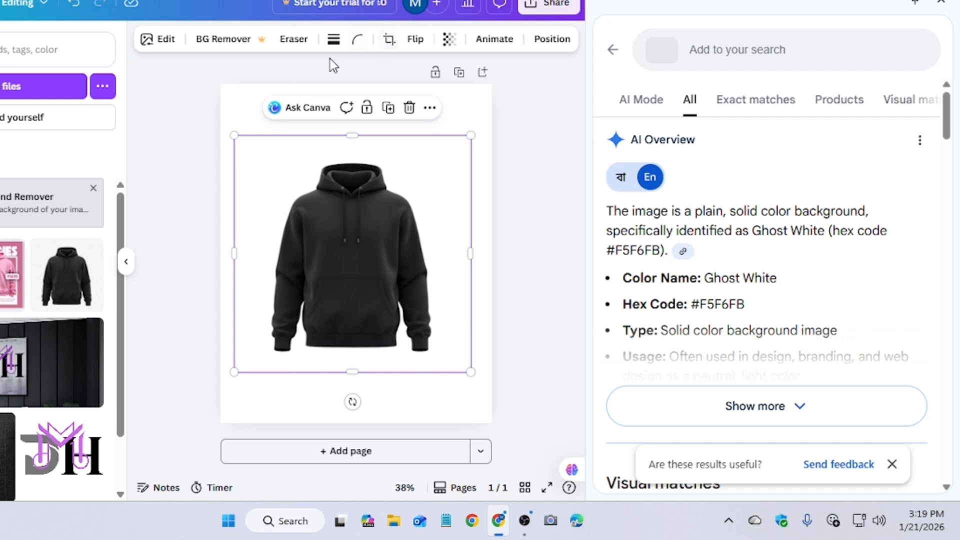
Try two of the dark photo colours as the page background
{"action": "left_click", "coordinate": [260, 95]}
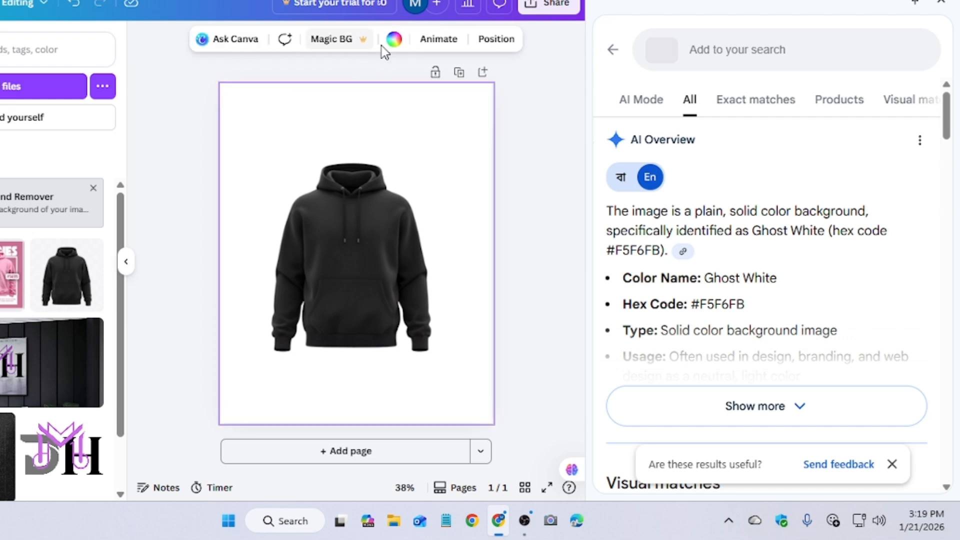
{"action": "left_click", "coordinate": [394, 39]}
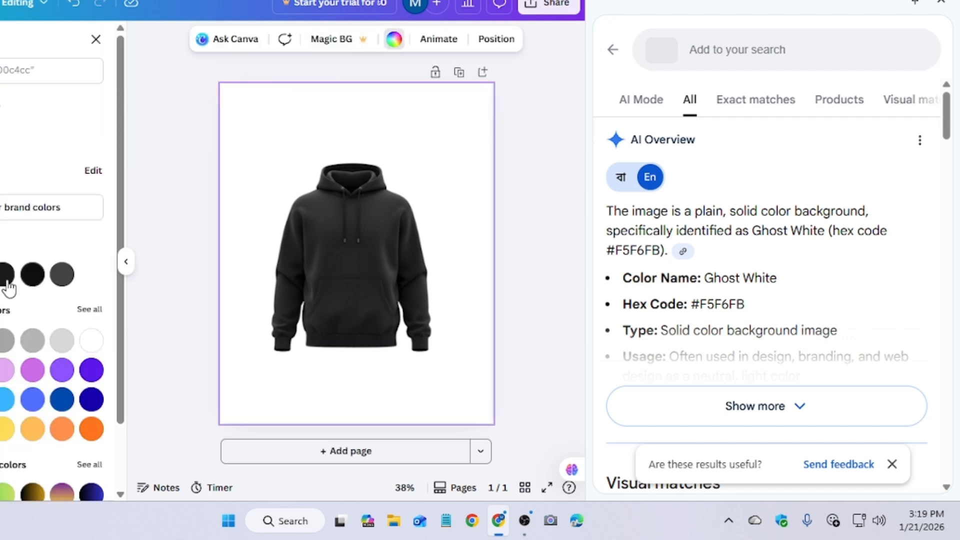
{"action": "left_click", "coordinate": [60, 276]}
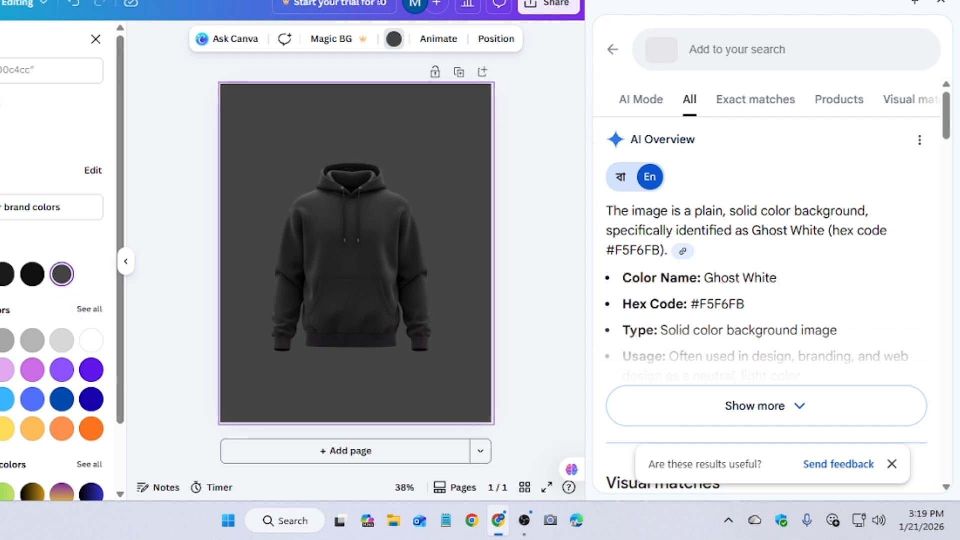
{"action": "left_click", "coordinate": [2, 274]}
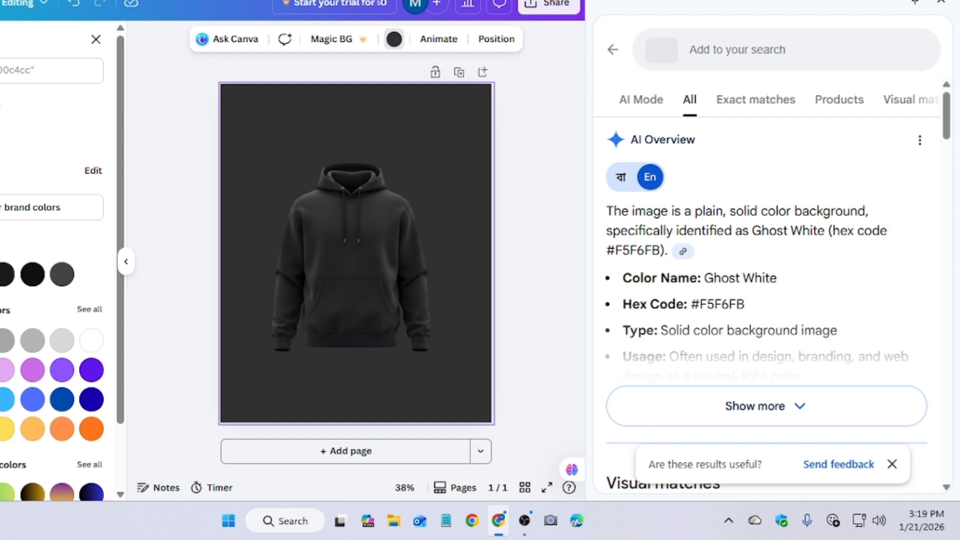
Set the page background to the dark olive grey sampled from the tip of the hoodie's drawstring
{"action": "left_click", "coordinate": [81, 306]}
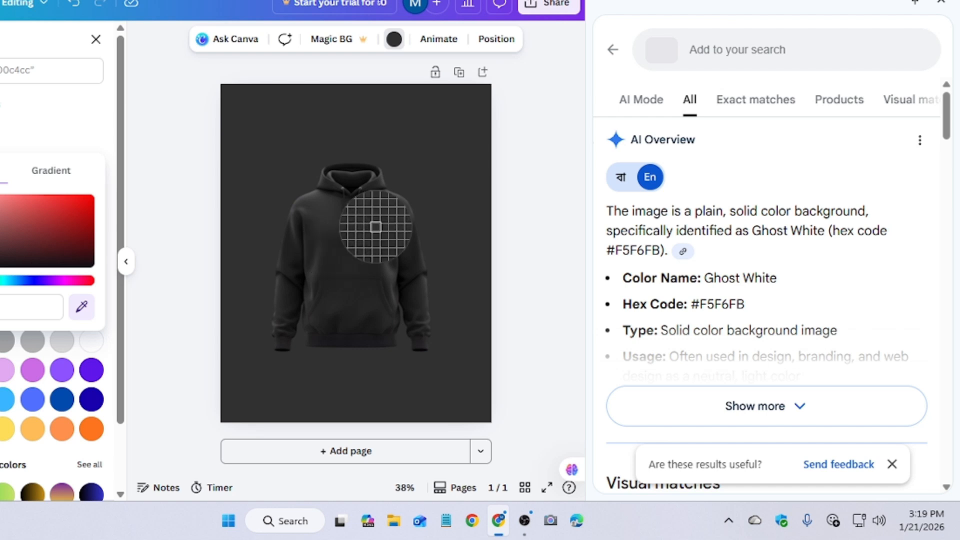
{"action": "left_click", "coordinate": [88, 44]}
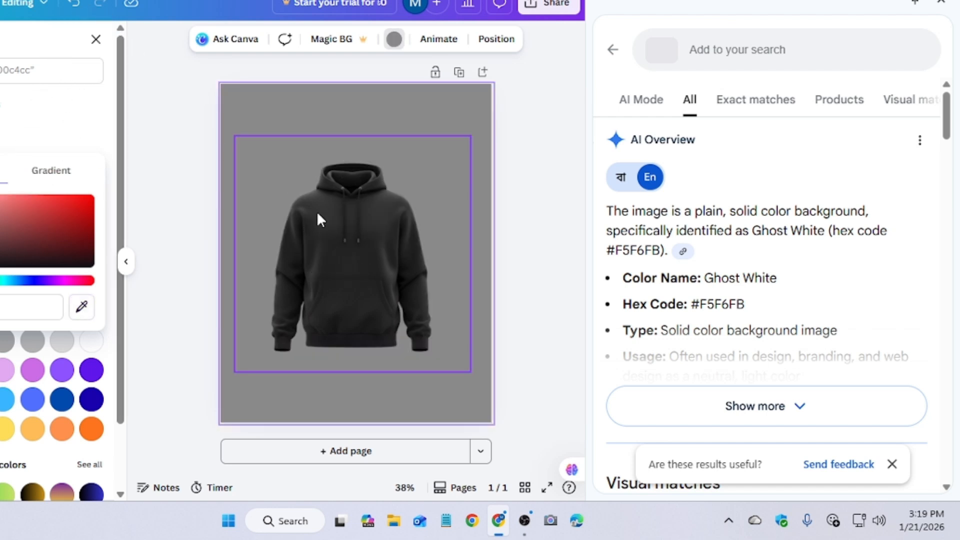
{"action": "scroll", "coordinate": [343, 276], "scroll_direction": "up", "scroll_amount": 5}
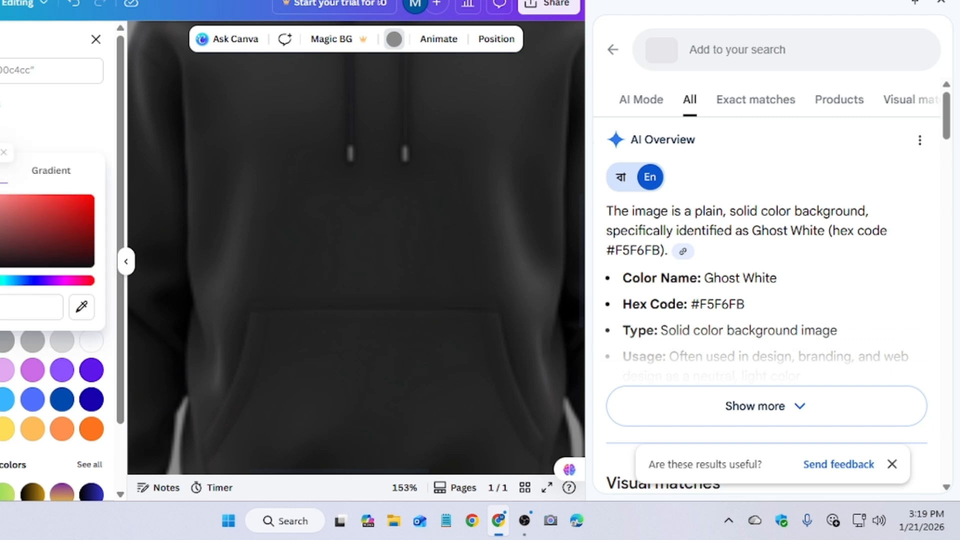
{"action": "left_click", "coordinate": [82, 309]}
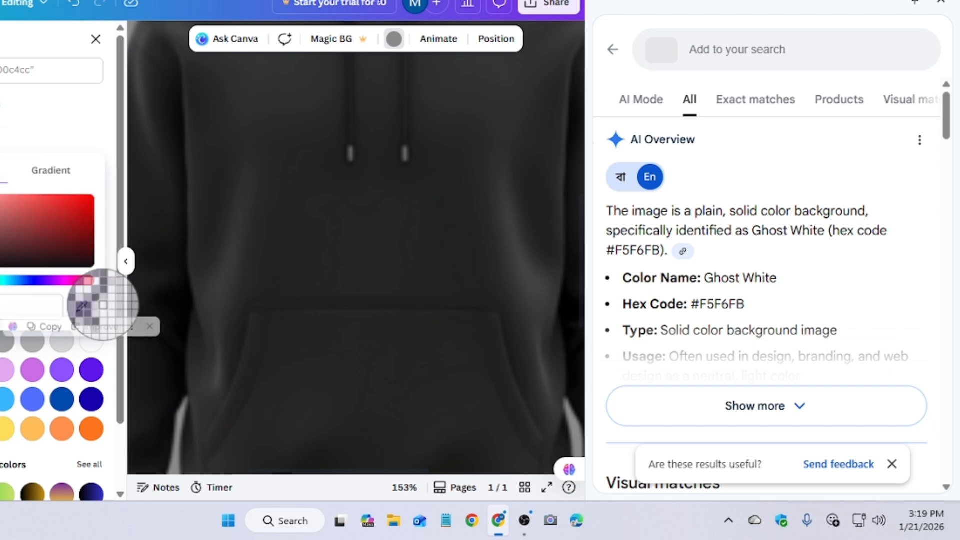
{"action": "left_click", "coordinate": [351, 149]}
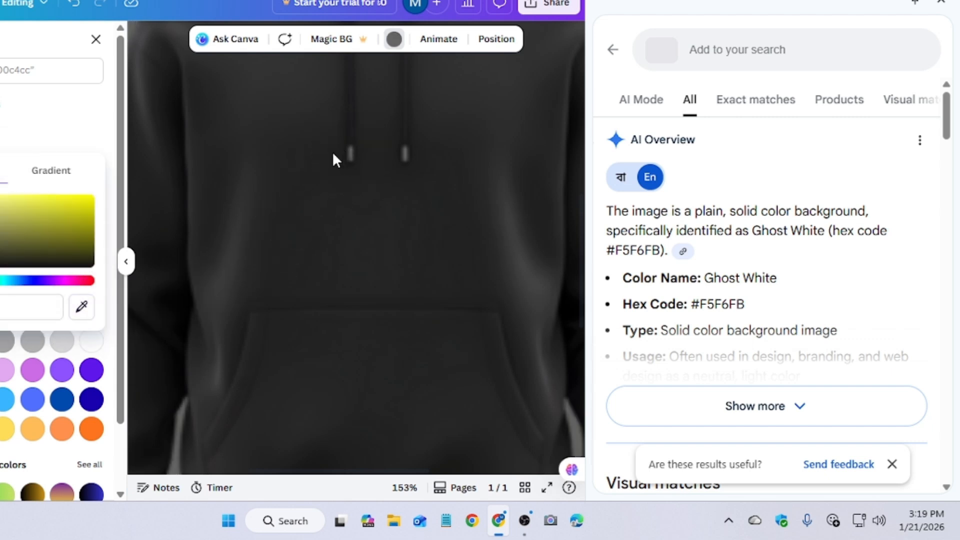
{"action": "scroll", "coordinate": [310, 160], "scroll_direction": "down", "scroll_amount": 3}
{"action": "scroll", "coordinate": [310, 161], "scroll_direction": "down", "scroll_amount": 4}
Delete the black hoodie image from the page
{"action": "mouse_move", "coordinate": [360, 213]}
{"action": "left_mouse_down"}
{"action": "mouse_move", "coordinate": [360, 189]}
{"action": "mouse_move", "coordinate": [363, 218]}
{"action": "left_mouse_up"}
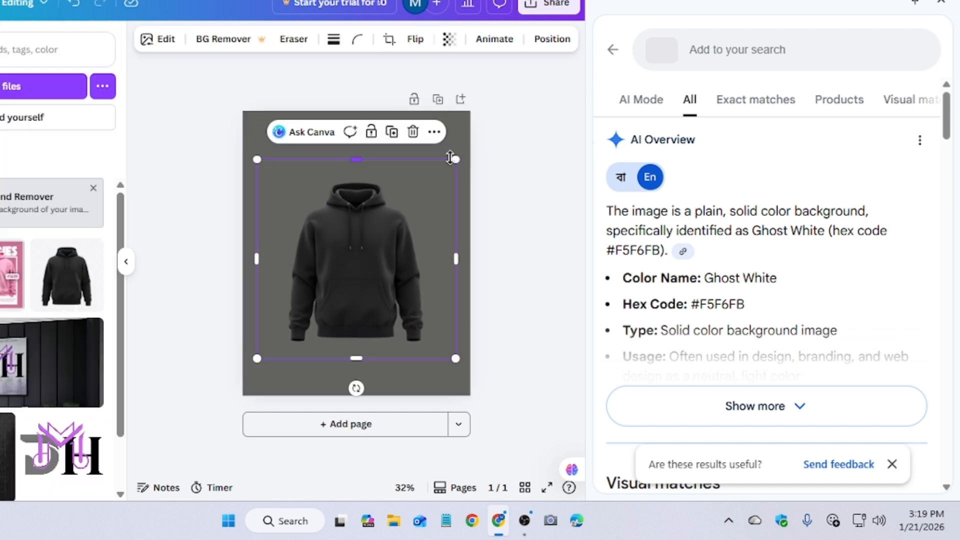
{"action": "left_click_drag", "start_coordinate": [454, 165], "coordinate": [454, 159]}
{"action": "key", "text": "Delete"}
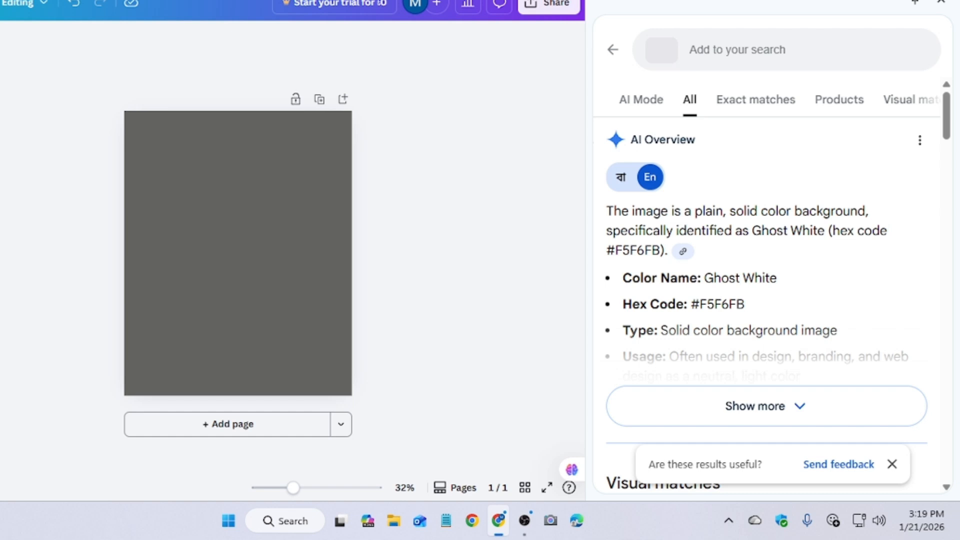
Add a rectangle and enlarge it into a tall centred panel with an even grey margin inside the page edges
{"action": "key", "text": "t"}
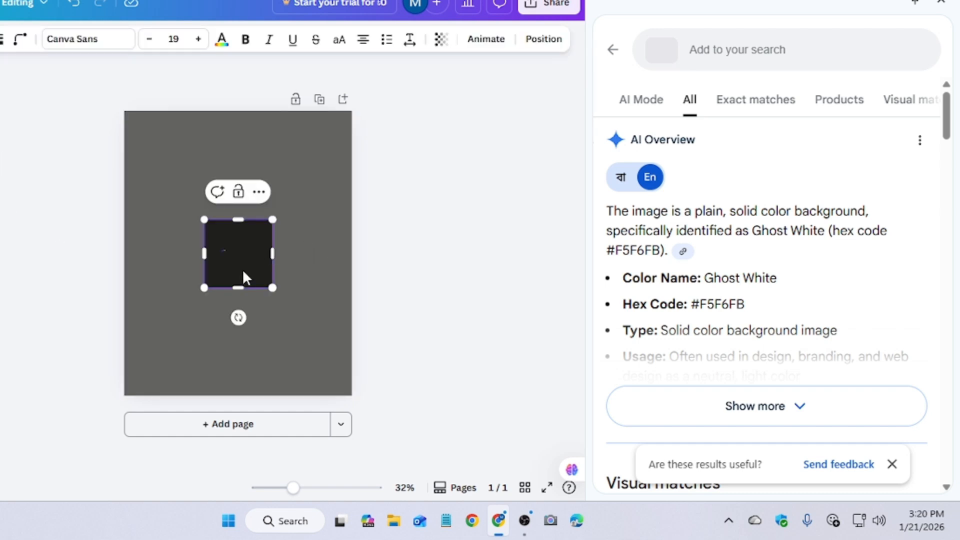
{"action": "left_click_drag", "start_coordinate": [204, 219], "coordinate": [156, 200]}
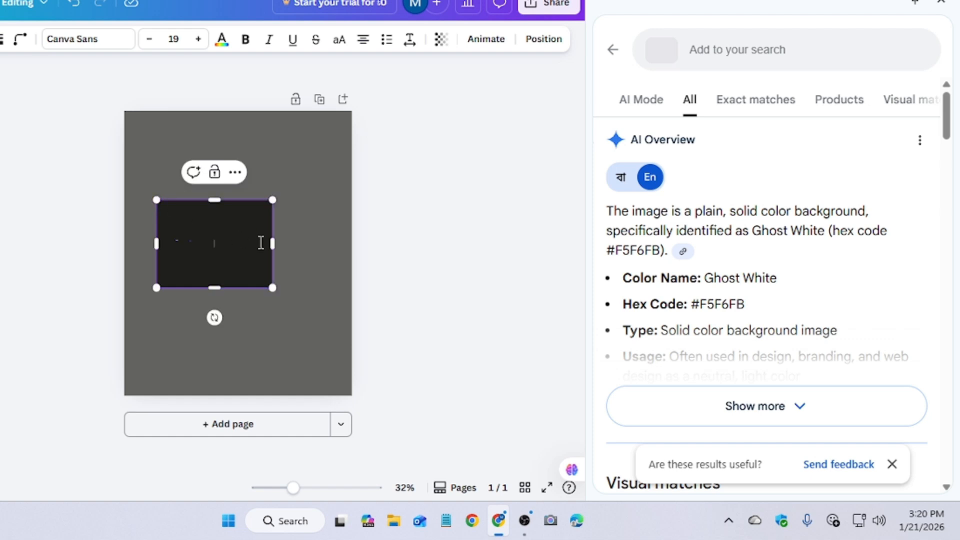
{"action": "left_click_drag", "start_coordinate": [272, 285], "coordinate": [317, 349]}
{"action": "left_click_drag", "start_coordinate": [252, 315], "coordinate": [250, 256]}
{"action": "left_click_drag", "start_coordinate": [318, 295], "coordinate": [333, 360]}
{"action": "left_click_drag", "start_coordinate": [270, 310], "coordinate": [266, 310]}
{"action": "left_click_drag", "start_coordinate": [323, 361], "coordinate": [324, 374]}
{"action": "left_click_drag", "start_coordinate": [257, 291], "coordinate": [253, 288]}
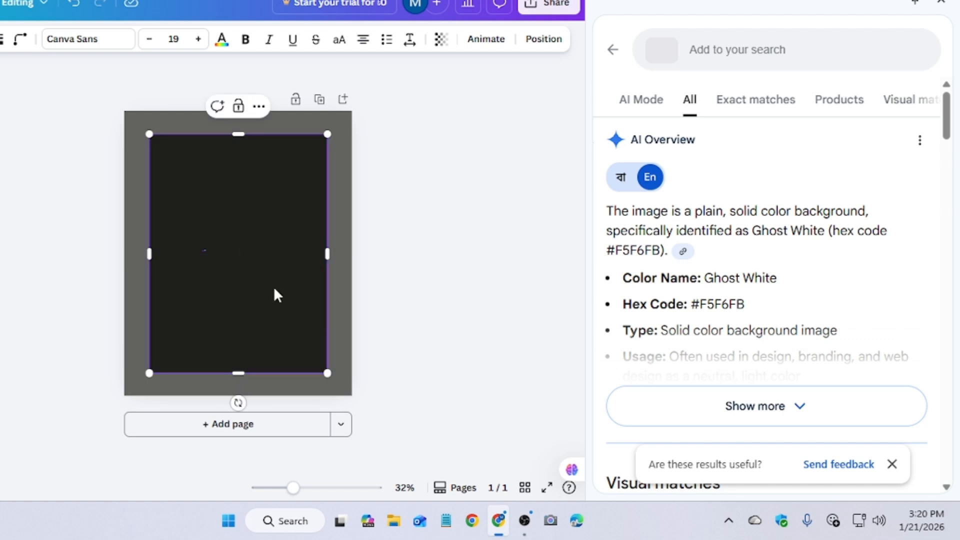
Give the central rectangle a solid black border and change its fill to white
{"action": "left_click", "coordinate": [2, 40]}
{"action": "left_click_drag", "start_coordinate": [0, 129], "coordinate": [0, 128]}
{"action": "left_click", "coordinate": [277, 194]}
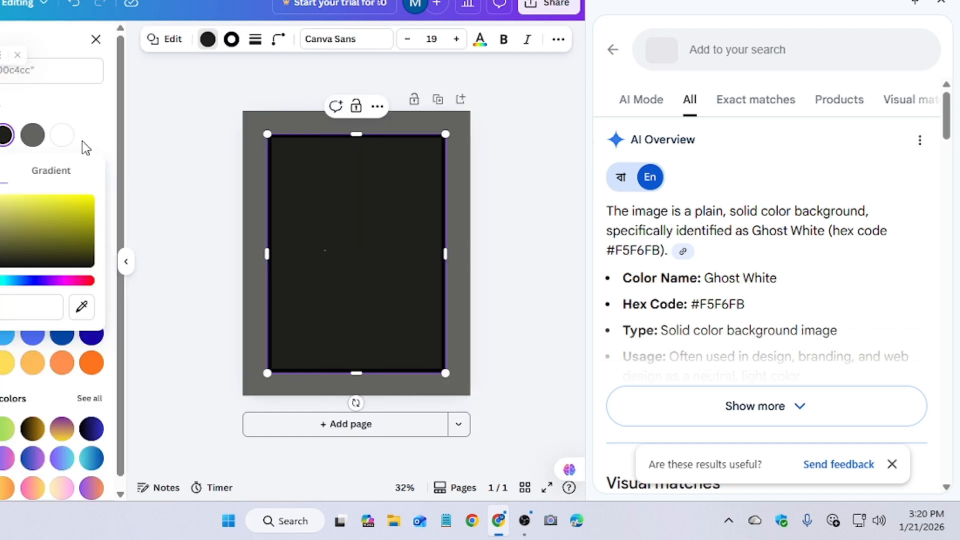
{"action": "left_click", "coordinate": [65, 134]}
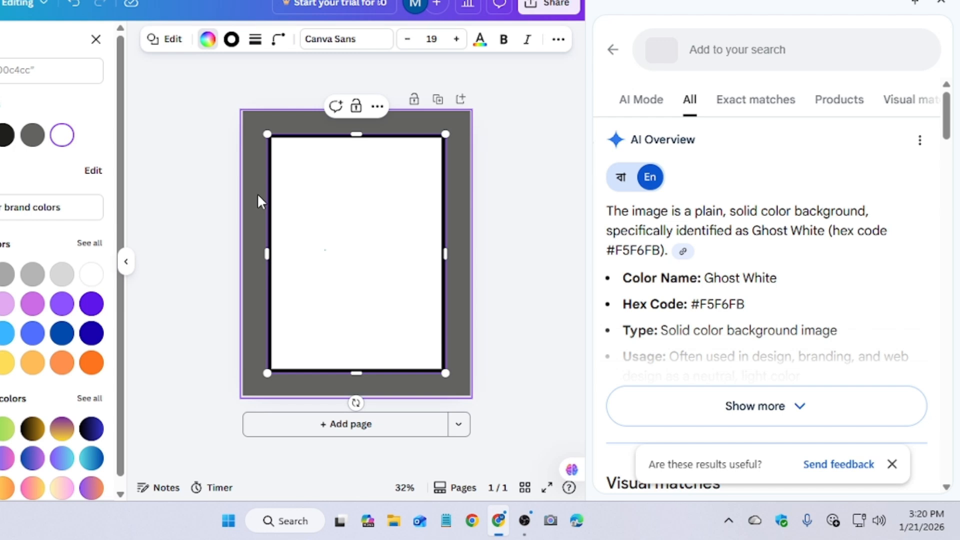
{"action": "left_click", "coordinate": [257, 193]}
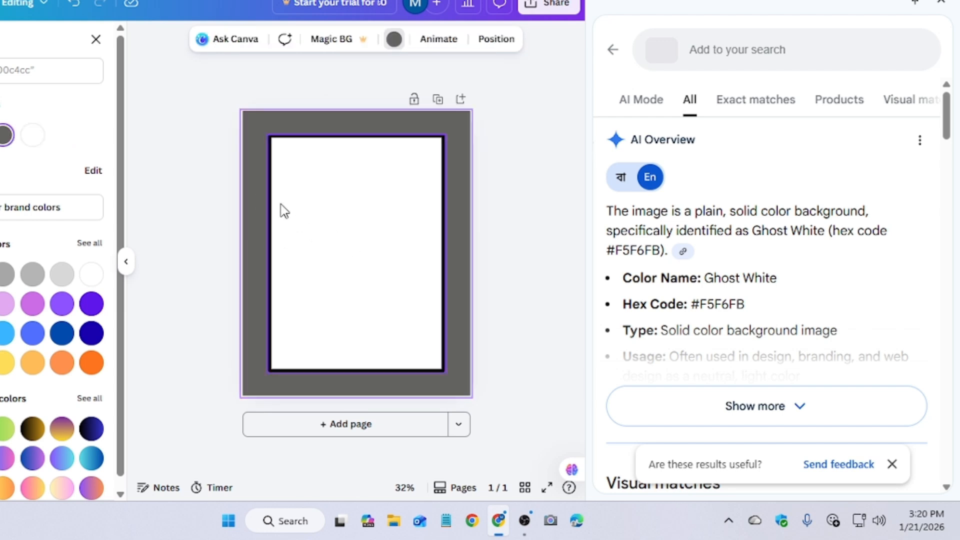
Try several border colours on the white rectangle and settle on light grey
{"action": "left_click", "coordinate": [299, 144]}
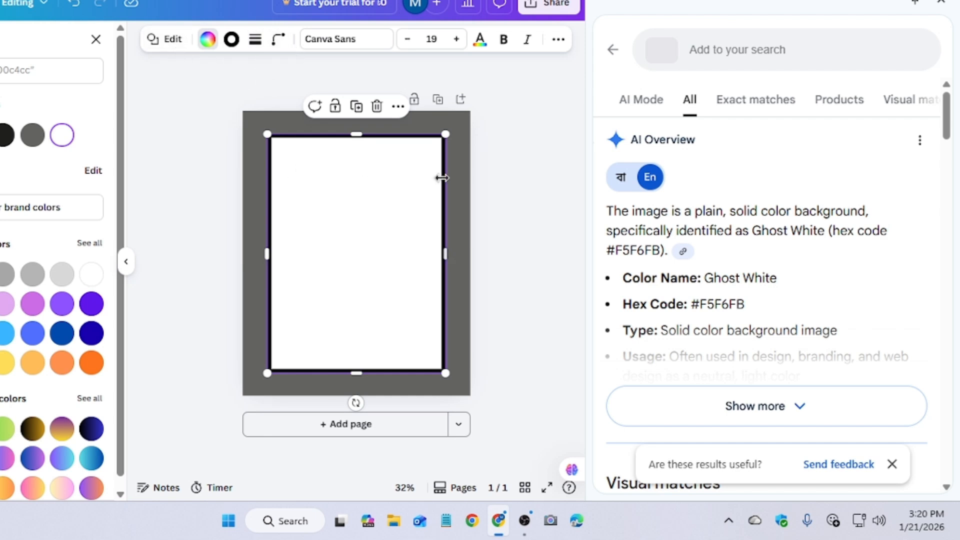
{"action": "left_click", "coordinate": [231, 40]}
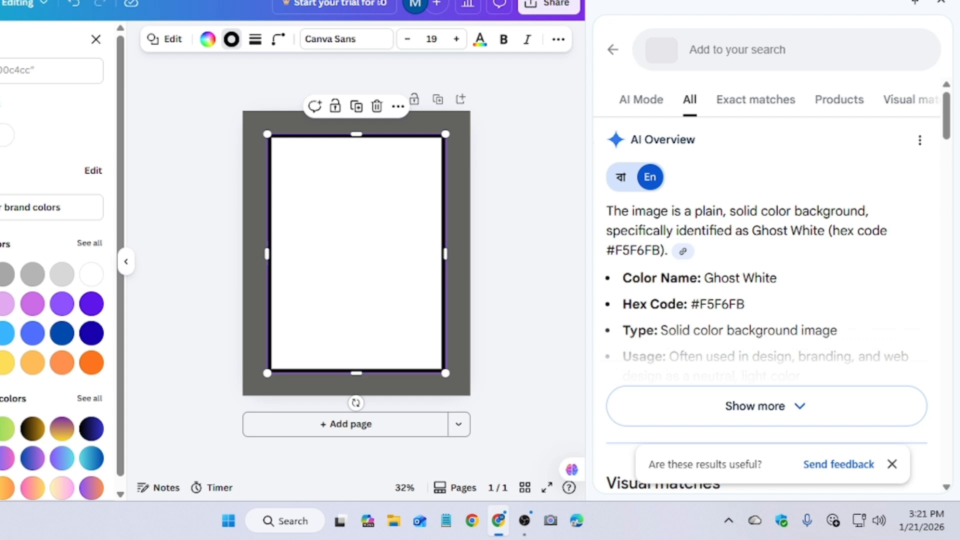
{"action": "scroll", "coordinate": [52, 265], "scroll_direction": "down", "scroll_amount": 1}
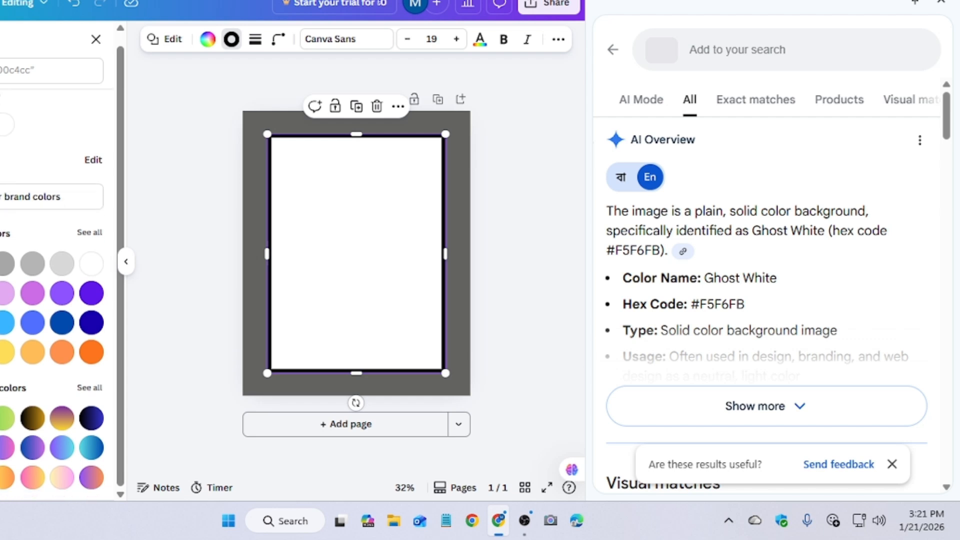
{"action": "left_click", "coordinate": [86, 269]}
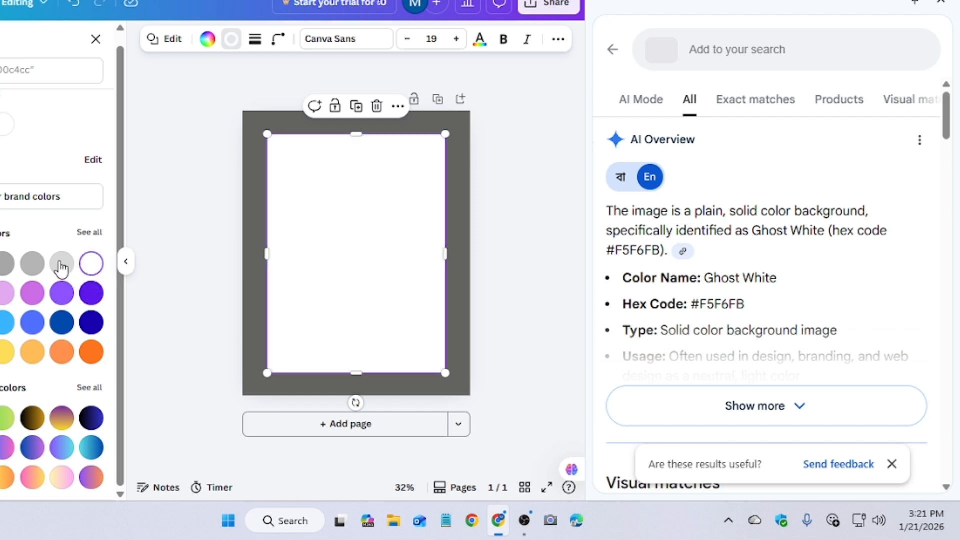
{"action": "left_click", "coordinate": [5, 267]}
{"action": "left_click", "coordinate": [0, 265]}
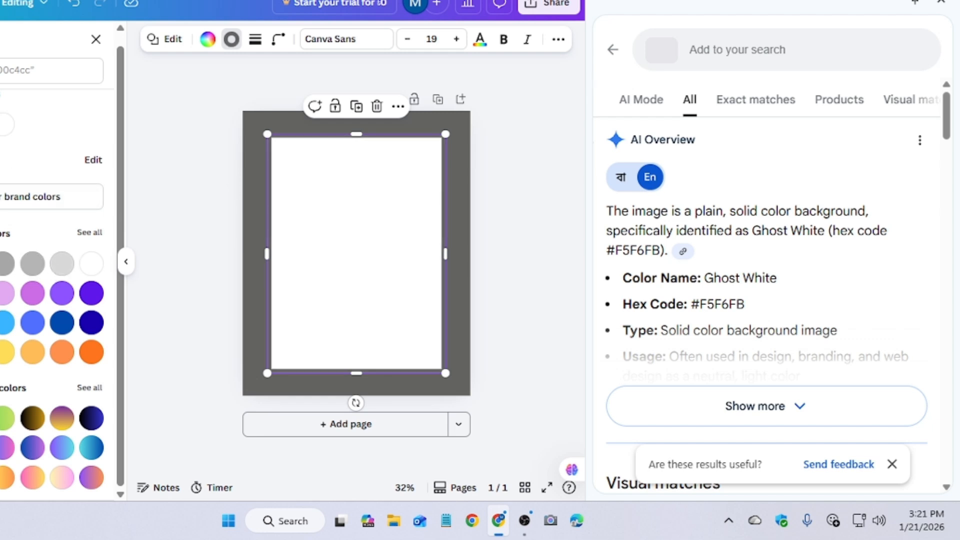
{"action": "left_click", "coordinate": [68, 271]}
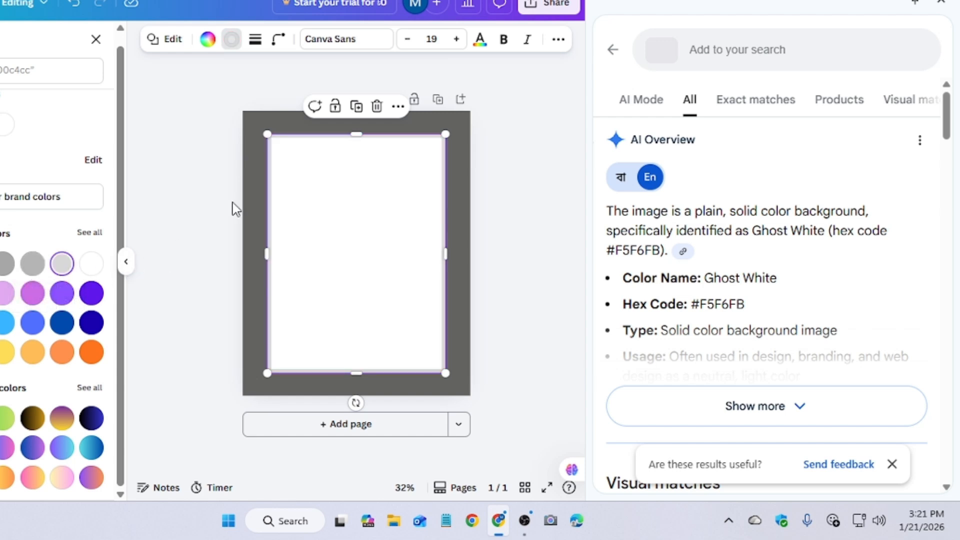
{"action": "left_click", "coordinate": [248, 195]}
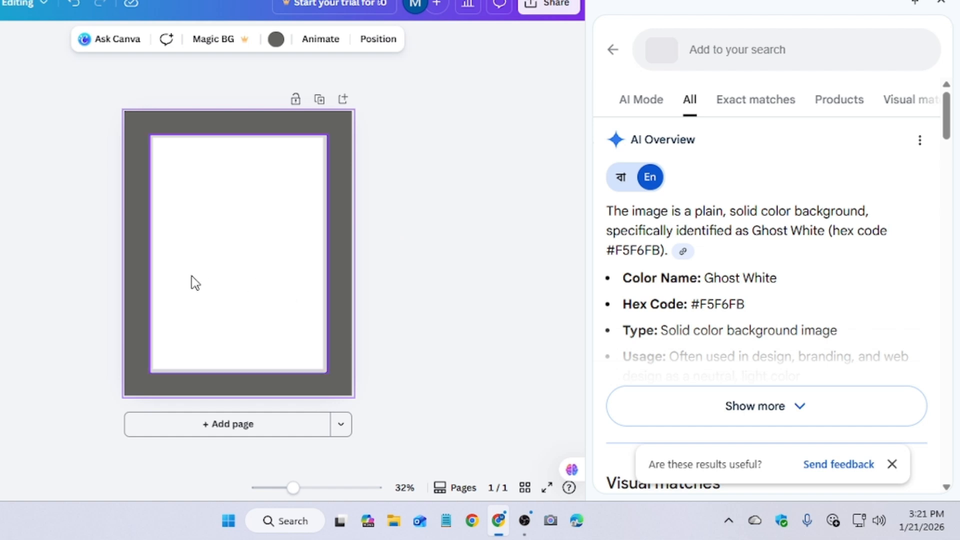
Add a dark grey rectangle and stretch it into a flat band across the lower end of the white frame, slightly wider than it
{"action": "left_click", "coordinate": [195, 301]}
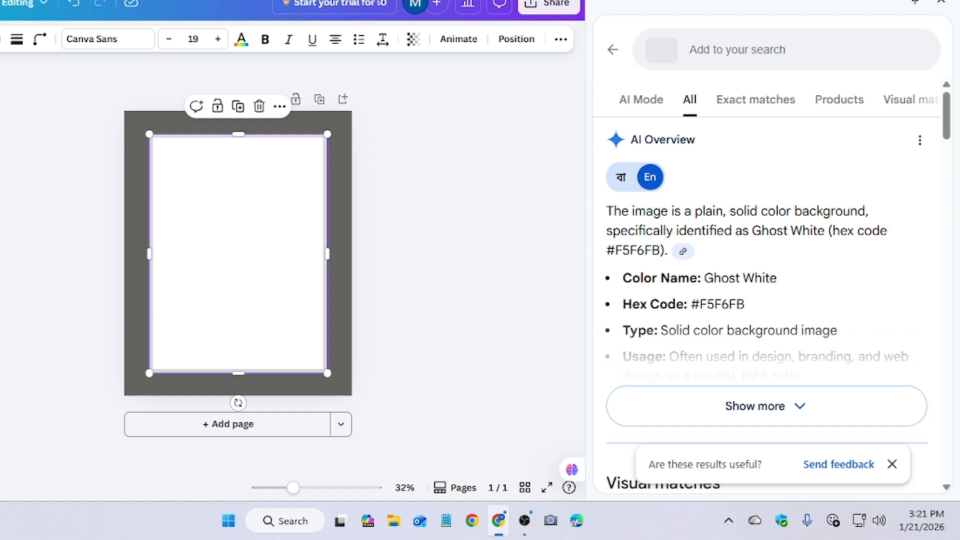
{"action": "key", "text": "r"}
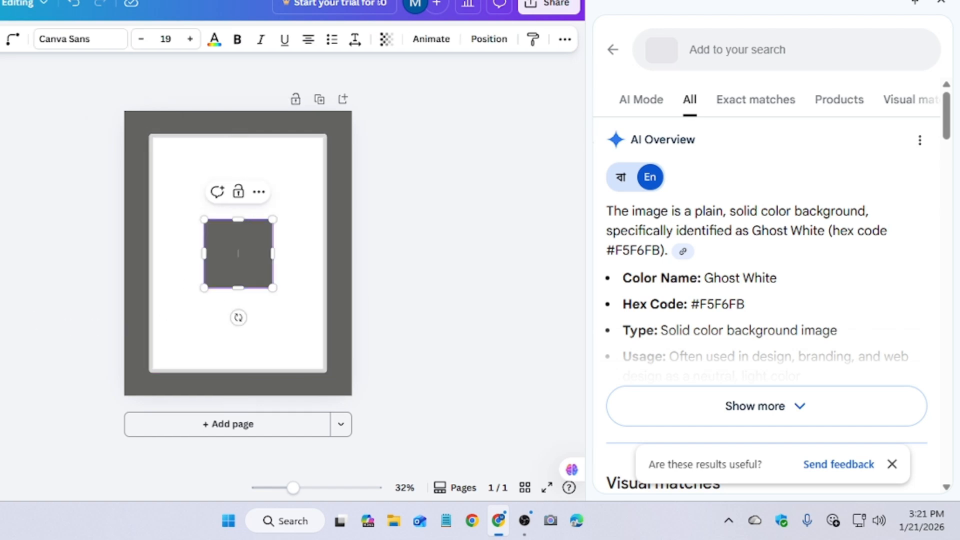
{"action": "left_click_drag", "start_coordinate": [204, 219], "coordinate": [200, 257]}
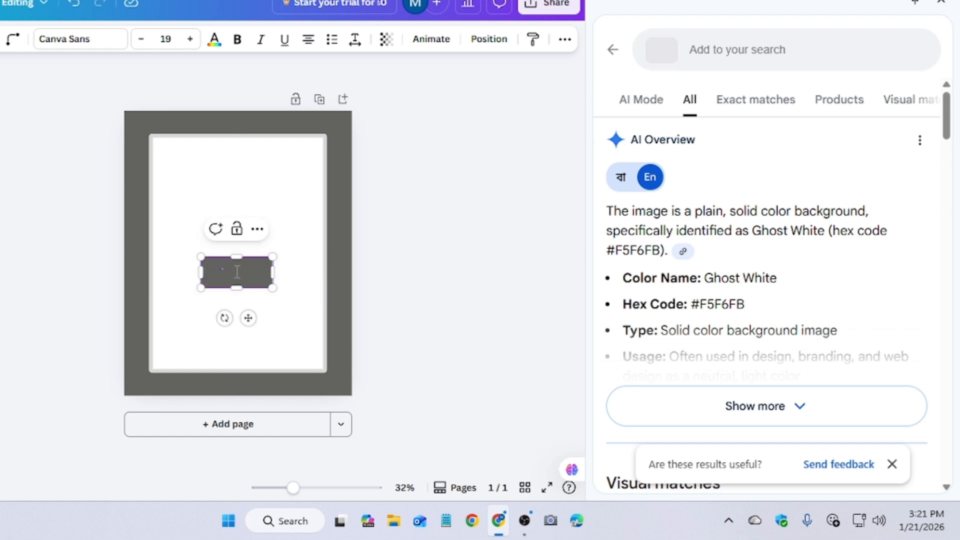
{"action": "left_click", "coordinate": [392, 268]}
{"action": "left_click_drag", "start_coordinate": [265, 272], "coordinate": [332, 355]}
{"action": "left_click", "coordinate": [452, 320]}
{"action": "left_click", "coordinate": [311, 364]}
{"action": "left_click", "coordinate": [394, 342]}
{"action": "left_click", "coordinate": [278, 364]}
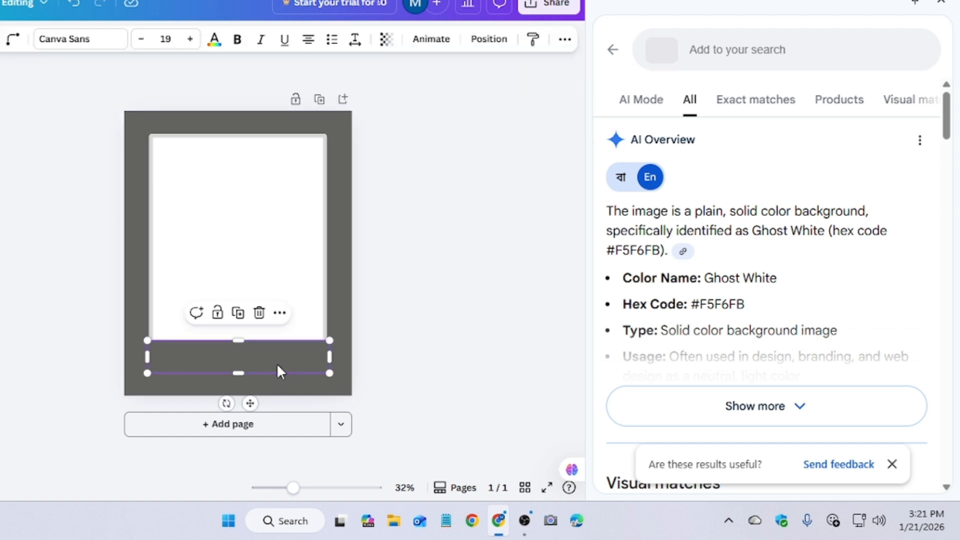
Adjust the grey band so that it fully covers the bottom border of the white frame
{"action": "left_click", "coordinate": [383, 344]}
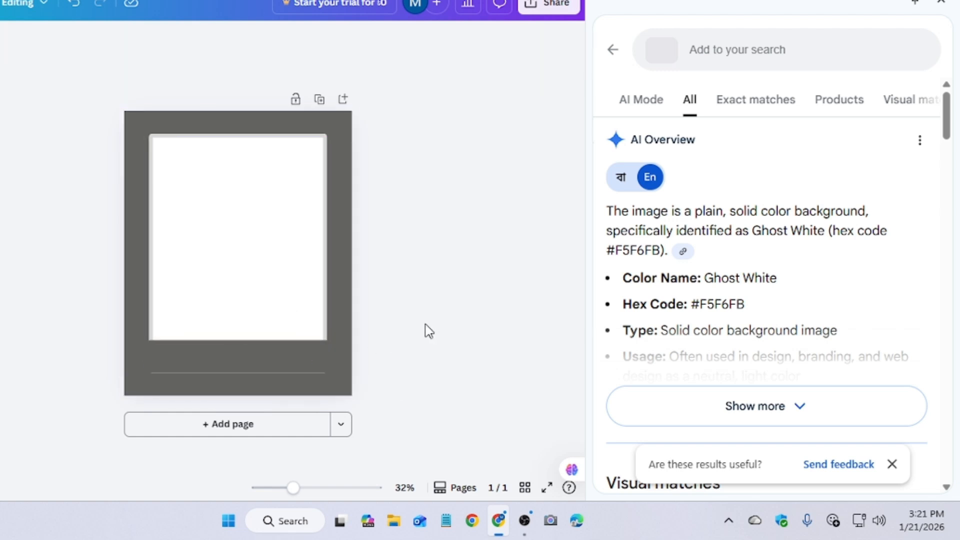
{"action": "left_click", "coordinate": [306, 351]}
{"action": "key", "text": "Delete"}
{"action": "left_click", "coordinate": [305, 349]}
Set the border colour of the white frame to black
{"action": "left_click", "coordinate": [285, 219]}
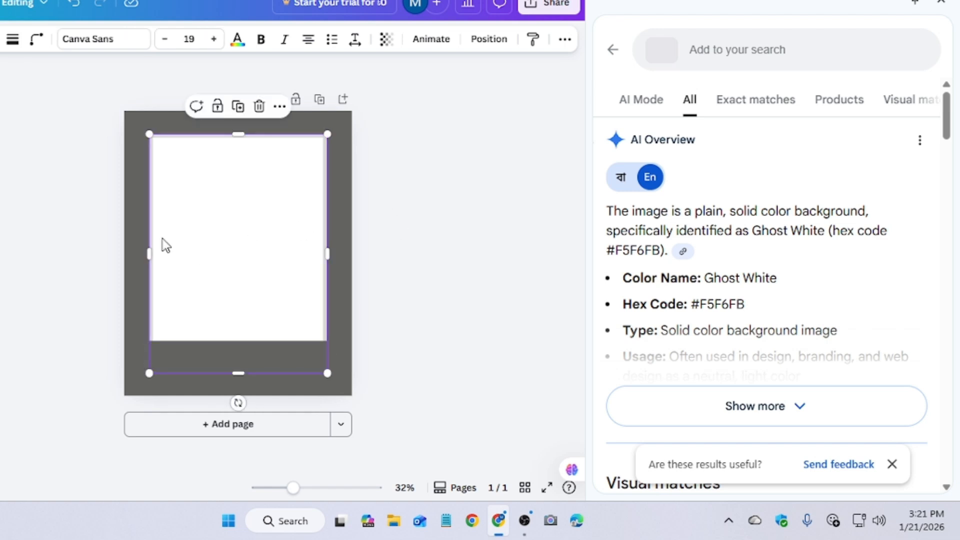
{"action": "left_click", "coordinate": [1, 40]}
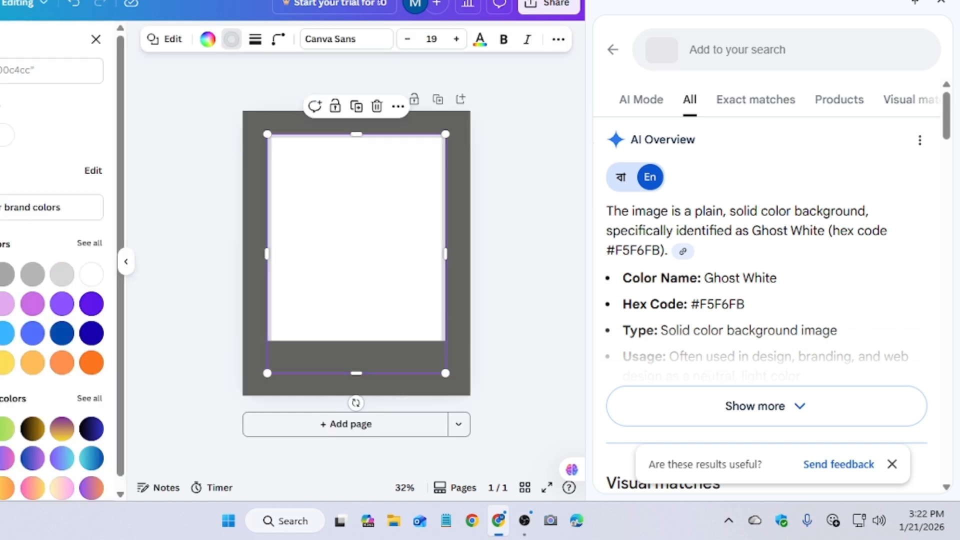
{"action": "left_click", "coordinate": [1, 274]}
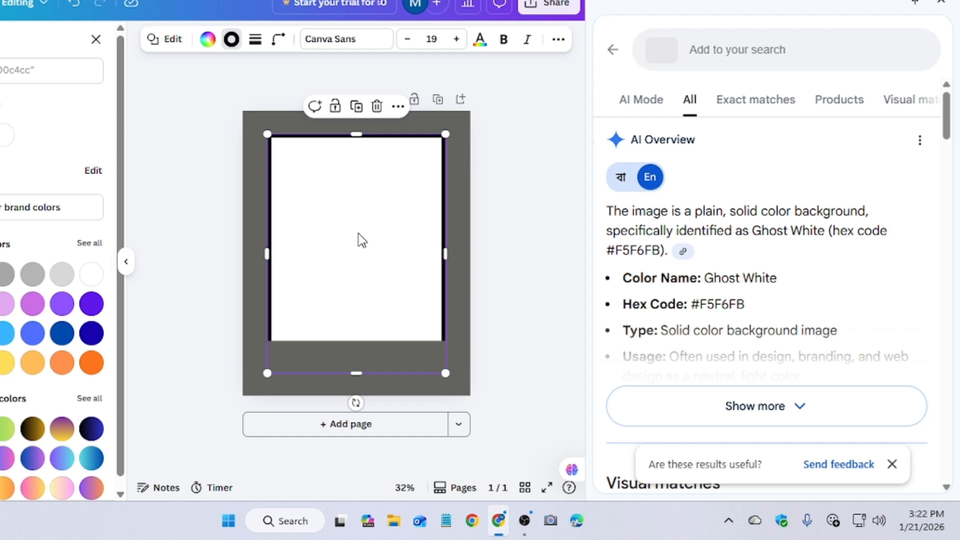
Close the image search results and open the layer list for the white frame
{"action": "left_click", "coordinate": [346, 235]}
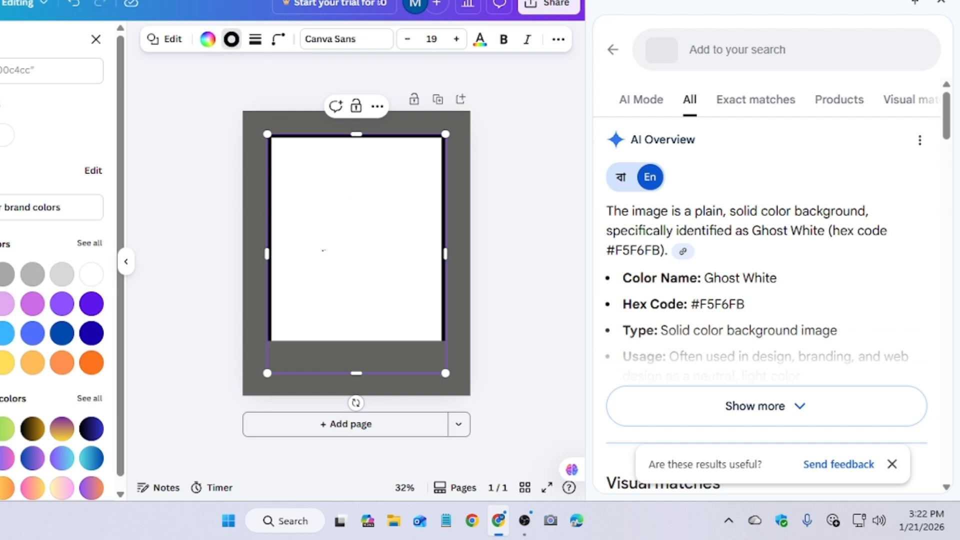
{"action": "left_click", "coordinate": [946, 7]}
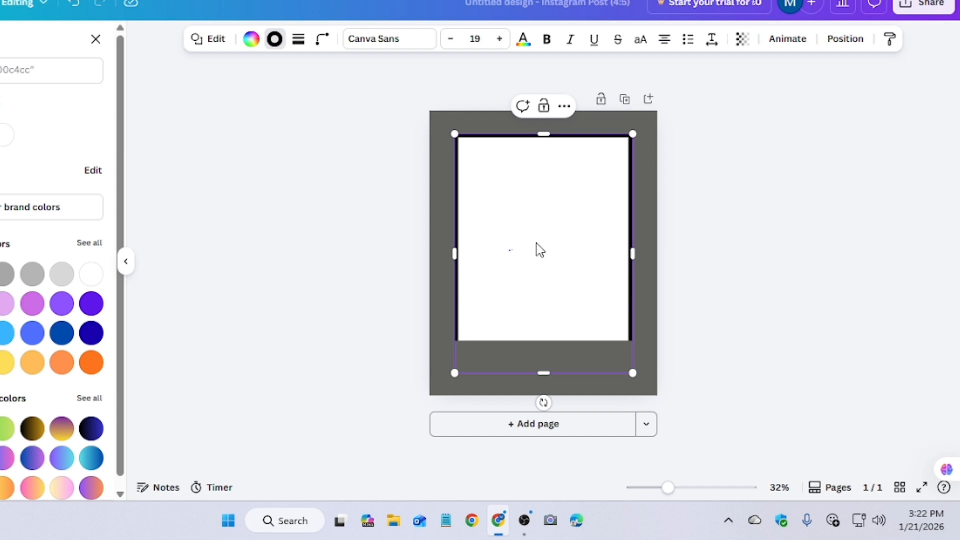
{"action": "left_click", "coordinate": [851, 47]}
{"action": "left_click", "coordinate": [80, 74]}
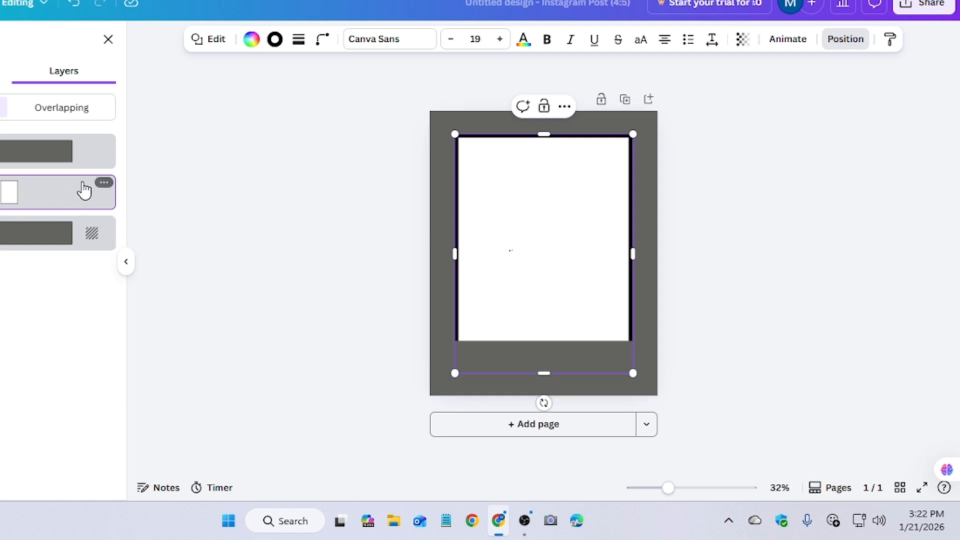
Fill the frame rectangle with black and set its border colour to white
{"action": "left_click", "coordinate": [272, 40]}
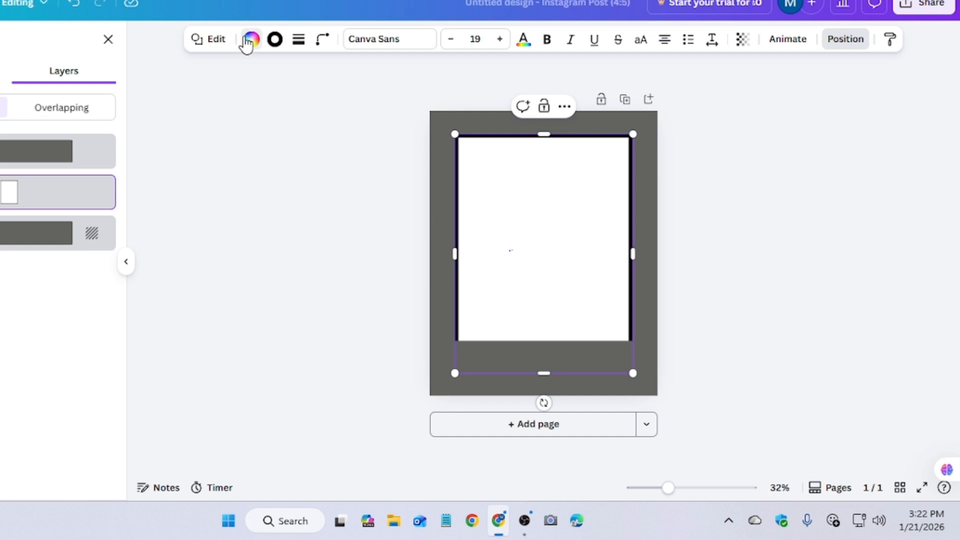
{"action": "left_click", "coordinate": [251, 40]}
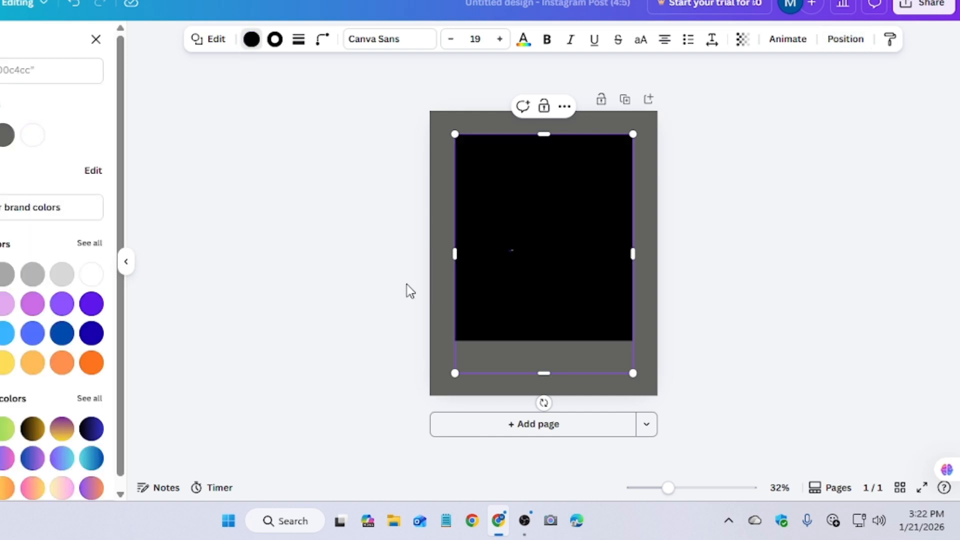
{"action": "left_click", "coordinate": [279, 42]}
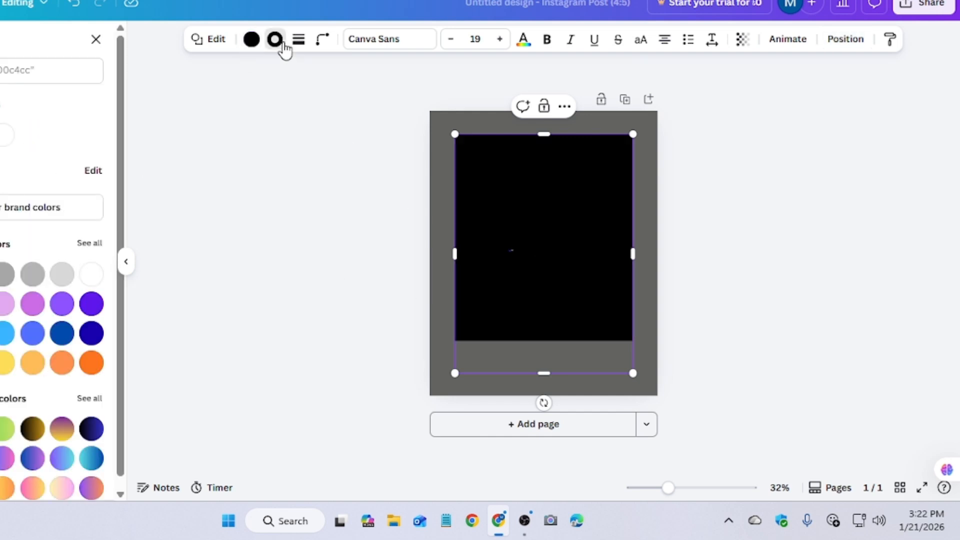
{"action": "left_click", "coordinate": [4, 135]}
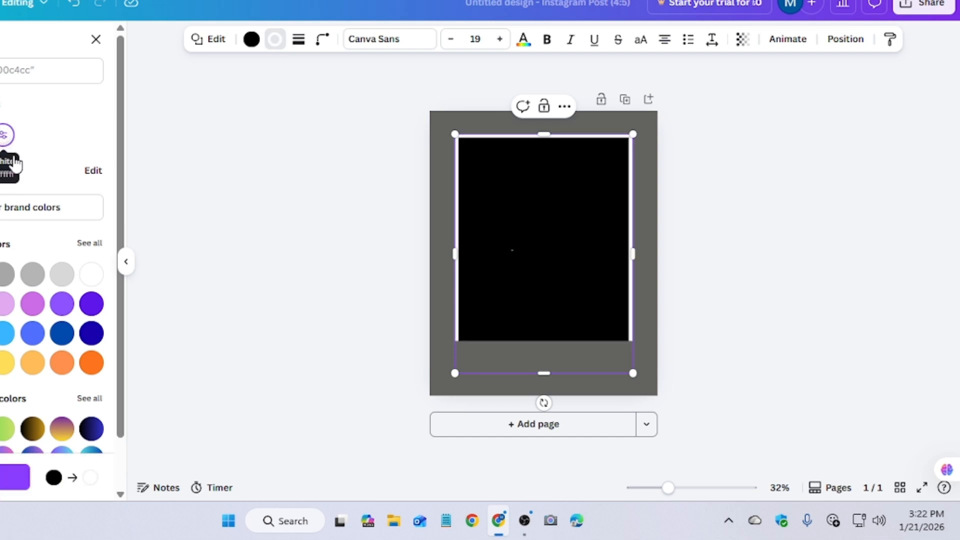
Recolour the dark grey band across the frame's lower end to black
{"action": "left_click", "coordinate": [552, 365]}
{"action": "left_click", "coordinate": [548, 355]}
{"action": "left_click", "coordinate": [479, 346]}
{"action": "left_click_drag", "start_coordinate": [475, 358], "coordinate": [476, 355]}
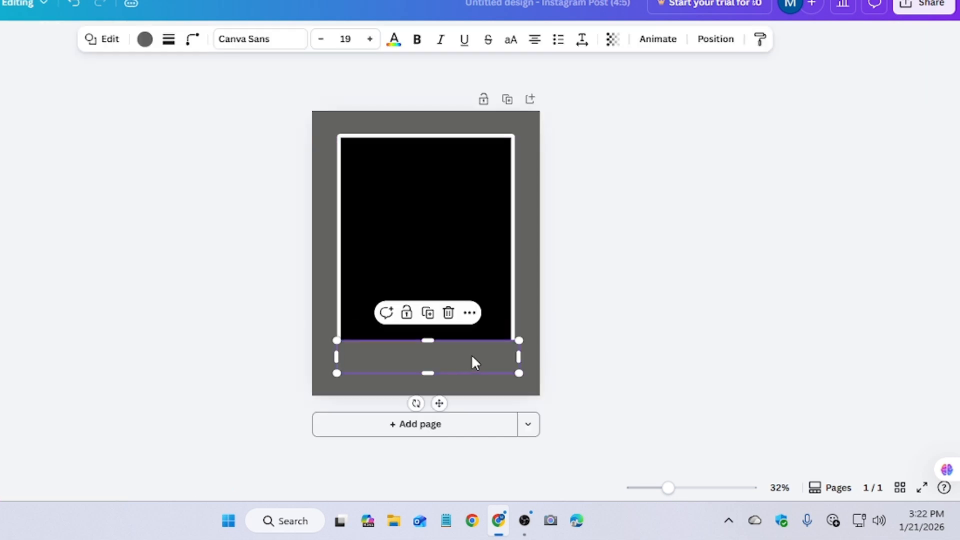
{"action": "left_click", "coordinate": [145, 39]}
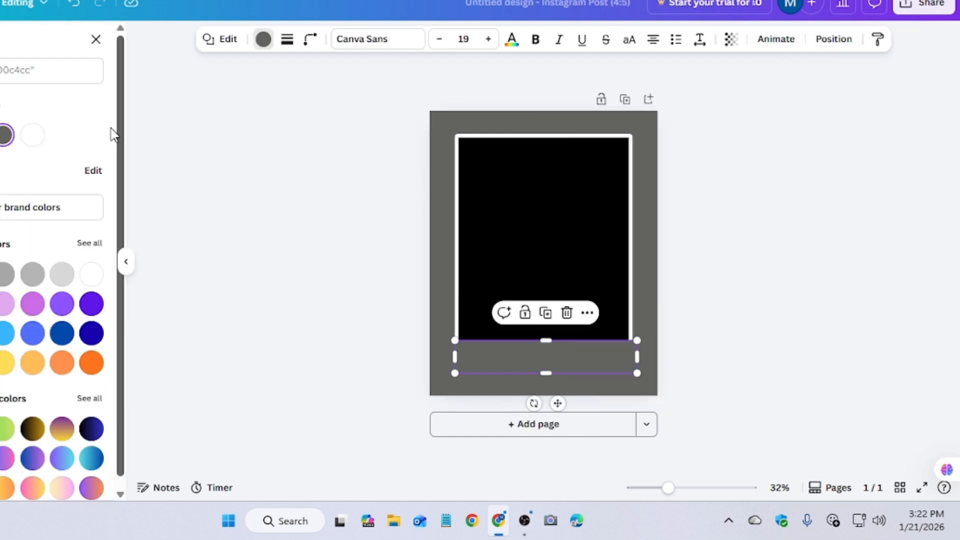
{"action": "left_click", "coordinate": [0, 274]}
{"action": "left_click", "coordinate": [777, 309]}
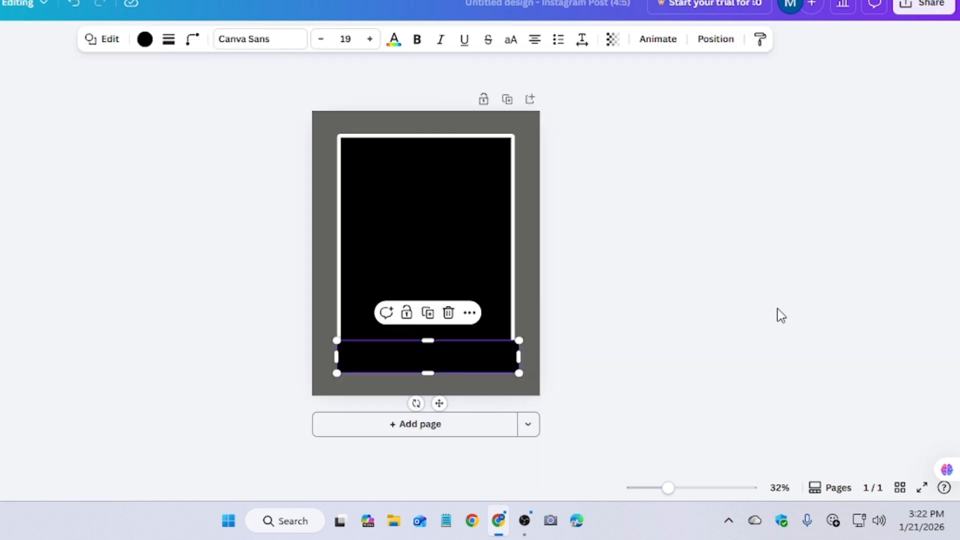
{"action": "left_click", "coordinate": [739, 344]}
{"action": "mouse_move", "coordinate": [461, 354]}
{"action": "left_mouse_down"}
{"action": "mouse_move", "coordinate": [477, 356]}
{"action": "mouse_move", "coordinate": [463, 358]}
{"action": "left_mouse_up"}
{"action": "left_click", "coordinate": [693, 312]}
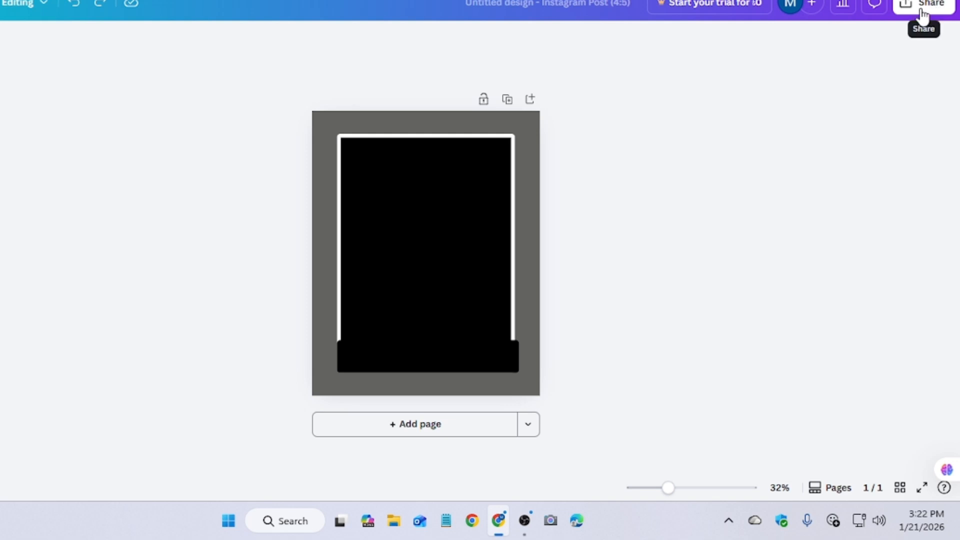
Send the black band backward so that it lies behind the frame
{"action": "left_click", "coordinate": [397, 354]}
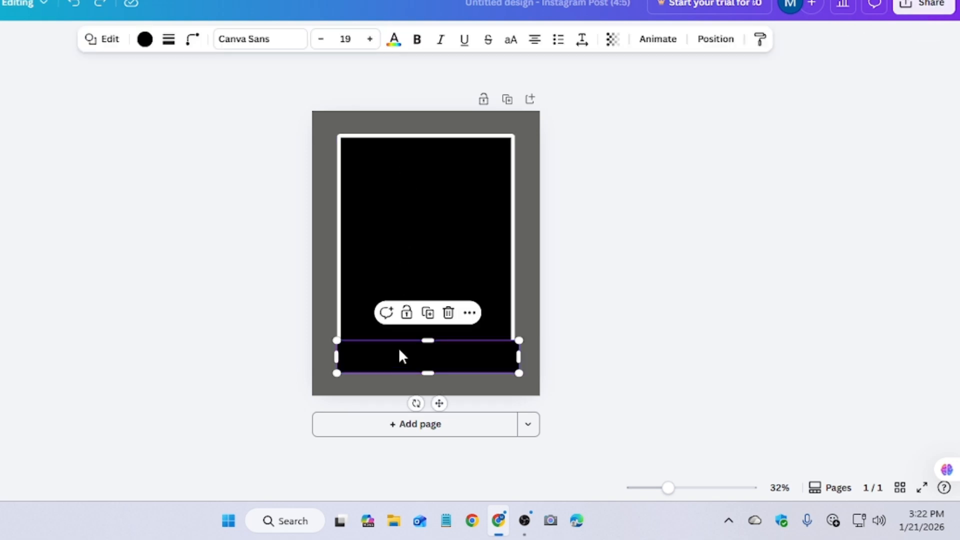
{"action": "left_click", "coordinate": [705, 40]}
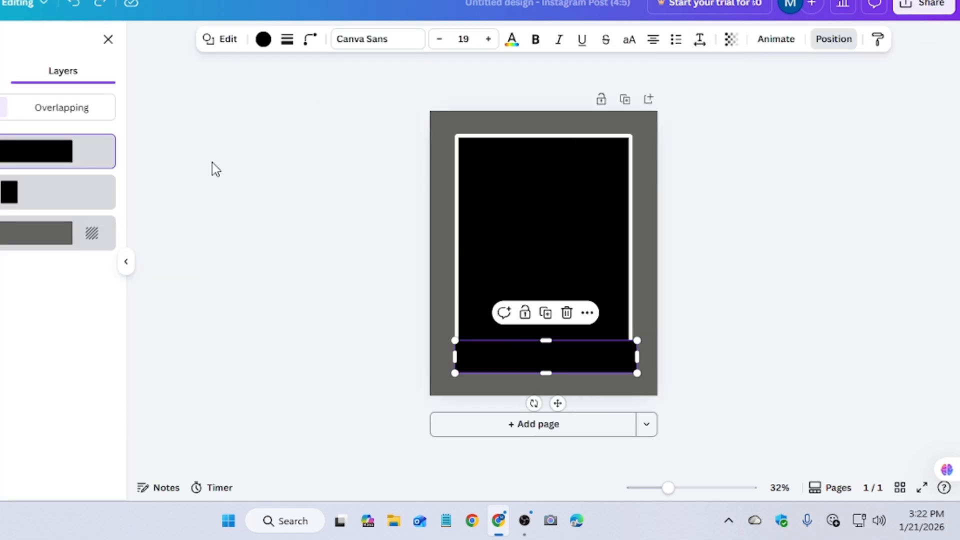
{"action": "double_click", "coordinate": [507, 351]}
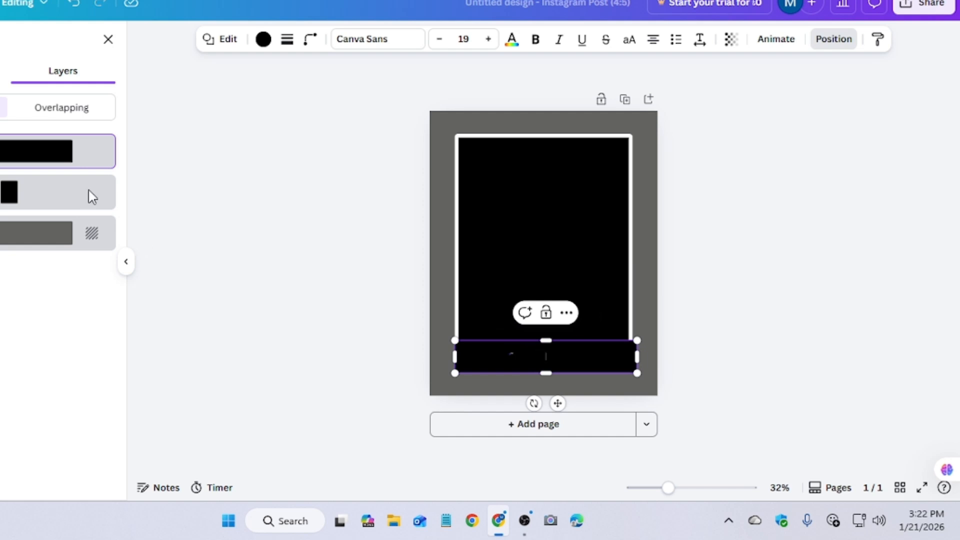
{"action": "left_click", "coordinate": [52, 109]}
{"action": "left_click", "coordinate": [2, 107]}
{"action": "left_click", "coordinate": [2, 71]}
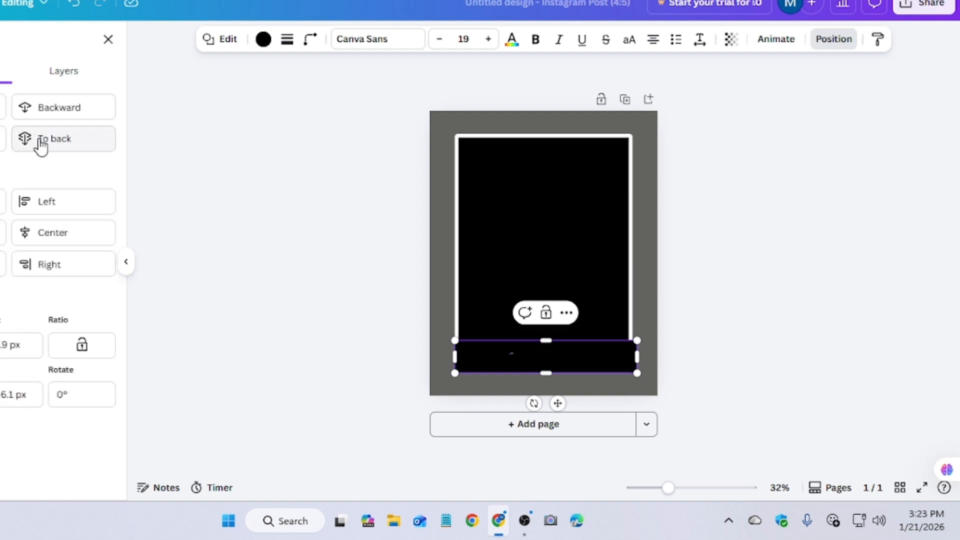
{"action": "left_click", "coordinate": [75, 144]}
{"action": "left_click", "coordinate": [859, 314]}
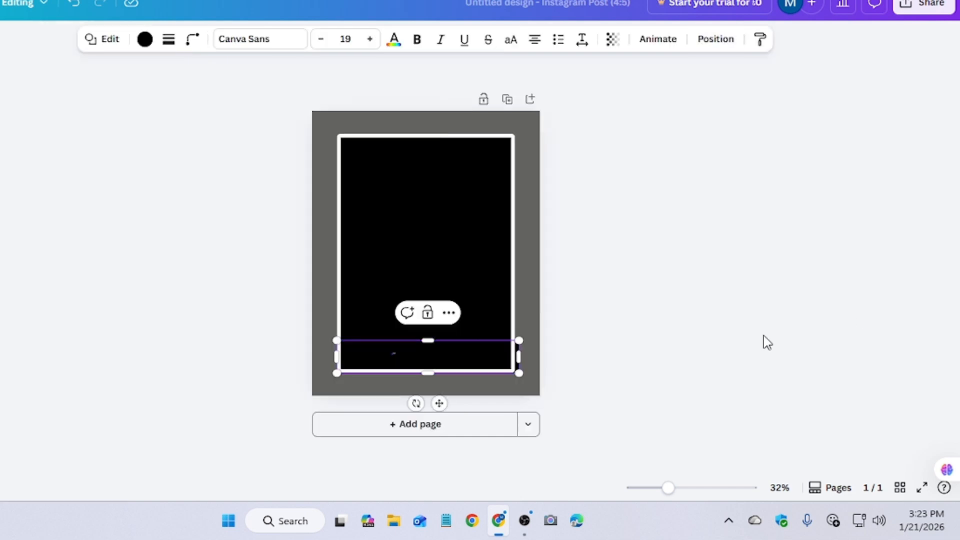
Try shifting the band behind the frame, then undo the move and the layer change and nudge it slightly left
{"action": "left_click", "coordinate": [615, 325]}
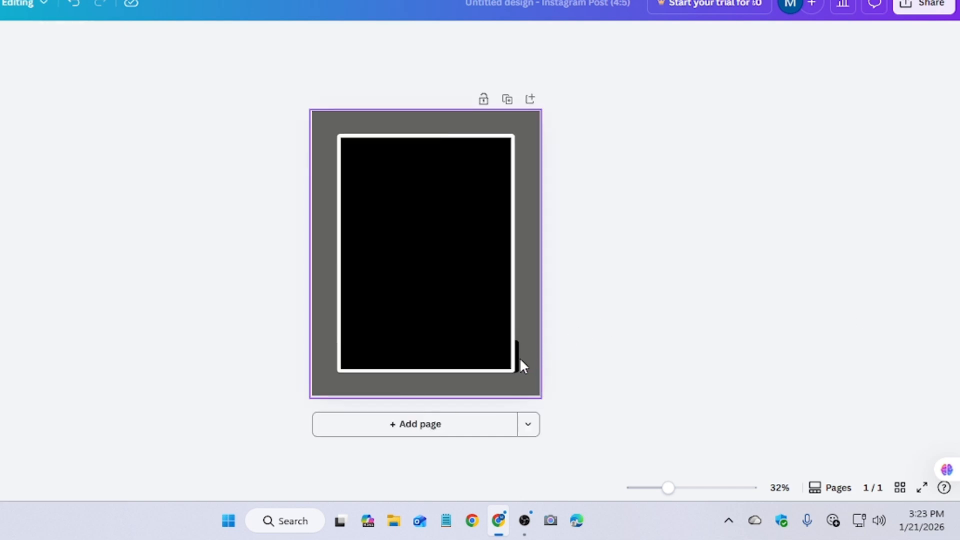
{"action": "left_click", "coordinate": [520, 358]}
{"action": "mouse_move", "coordinate": [518, 359]}
{"action": "left_mouse_down"}
{"action": "mouse_move", "coordinate": [508, 383]}
{"action": "mouse_move", "coordinate": [521, 363]}
{"action": "left_mouse_up"}
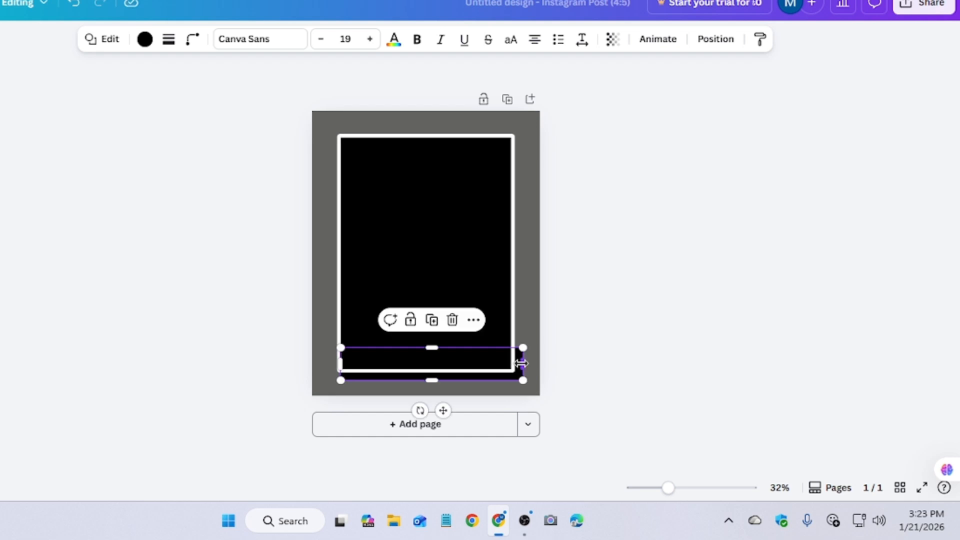
{"action": "key", "text": "ctrl+z"}
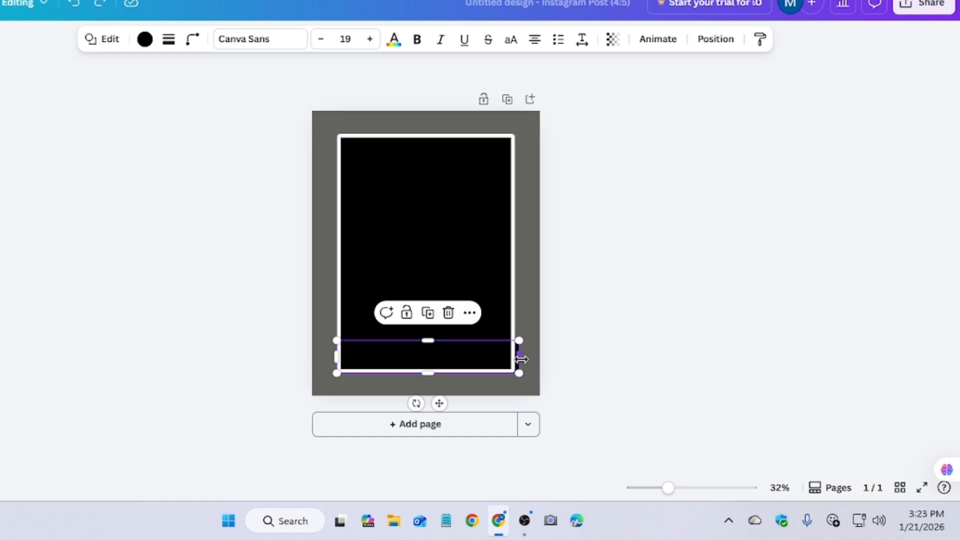
{"action": "mouse_move", "coordinate": [490, 361]}
{"action": "left_mouse_down"}
{"action": "mouse_move", "coordinate": [493, 339]}
{"action": "mouse_move", "coordinate": [489, 362]}
{"action": "left_mouse_up"}
{"action": "left_click", "coordinate": [635, 343]}
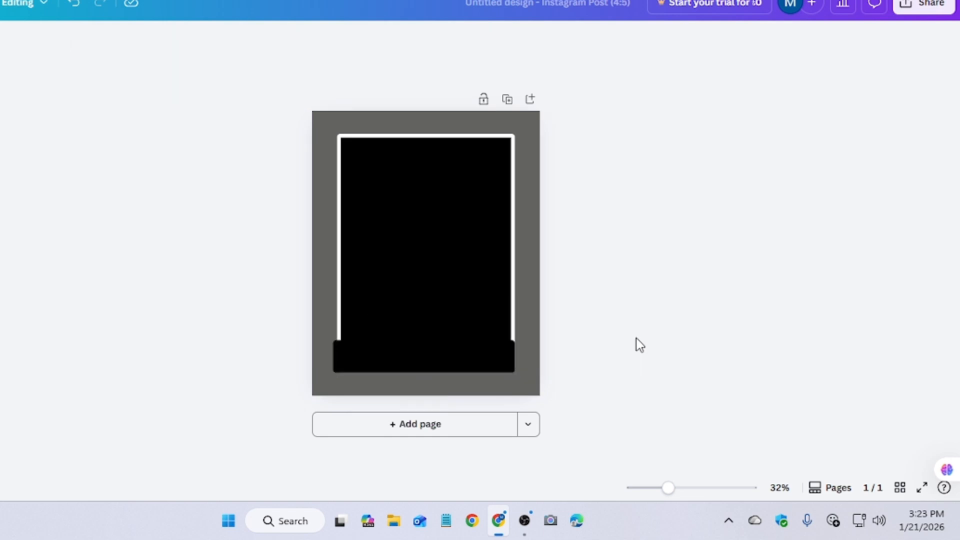
Set the band's fill to the dark grey of the page background
{"action": "left_click", "coordinate": [449, 357]}
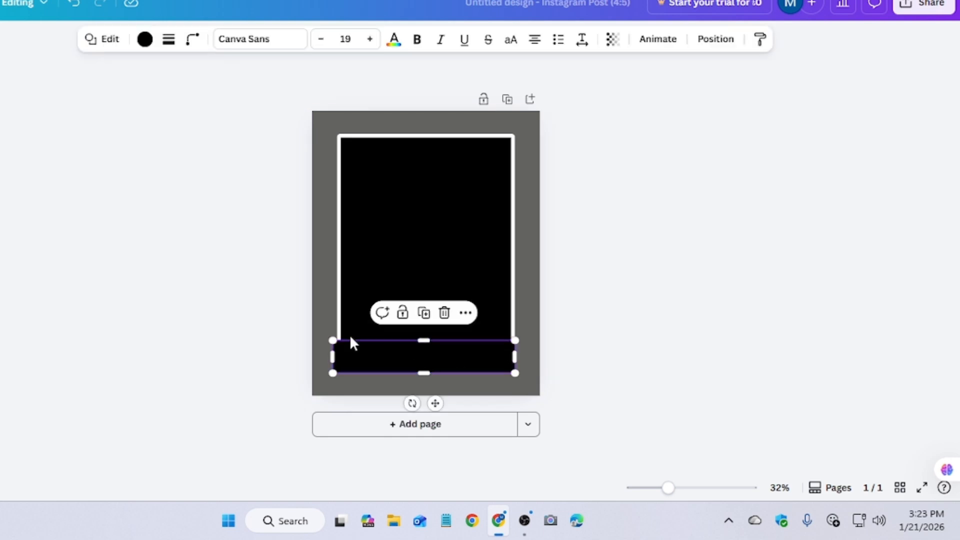
{"action": "left_click", "coordinate": [146, 40]}
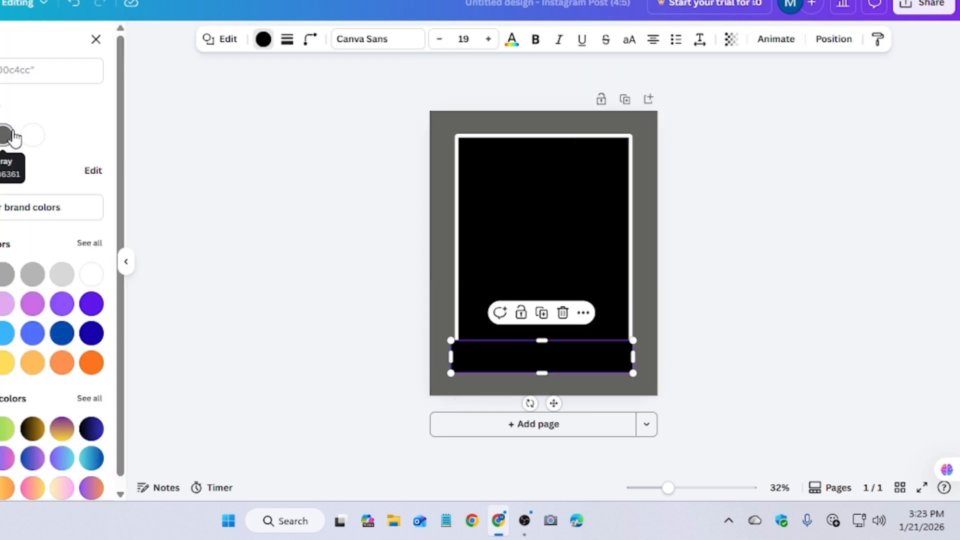
{"action": "left_click", "coordinate": [12, 134]}
{"action": "left_click", "coordinate": [790, 278]}
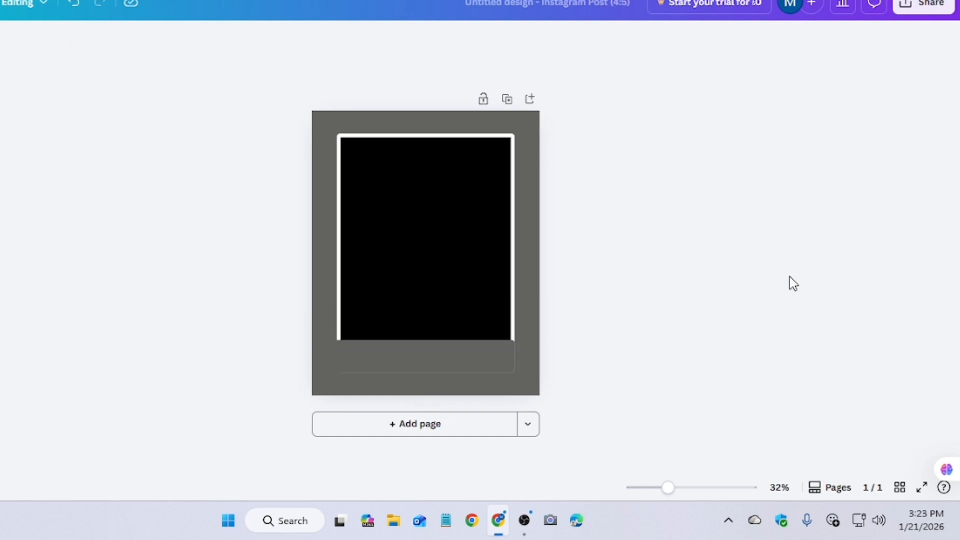
Move the grey band down in small increments until it completely hides the frame's bottom border
{"action": "left_click", "coordinate": [474, 356]}
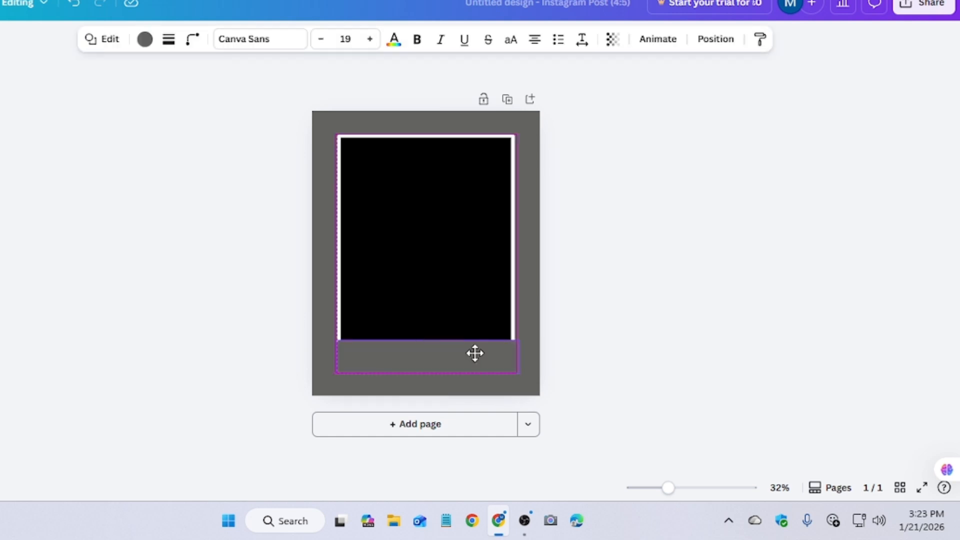
{"action": "left_click", "coordinate": [634, 327]}
{"action": "left_click_drag", "start_coordinate": [496, 352], "coordinate": [495, 346]}
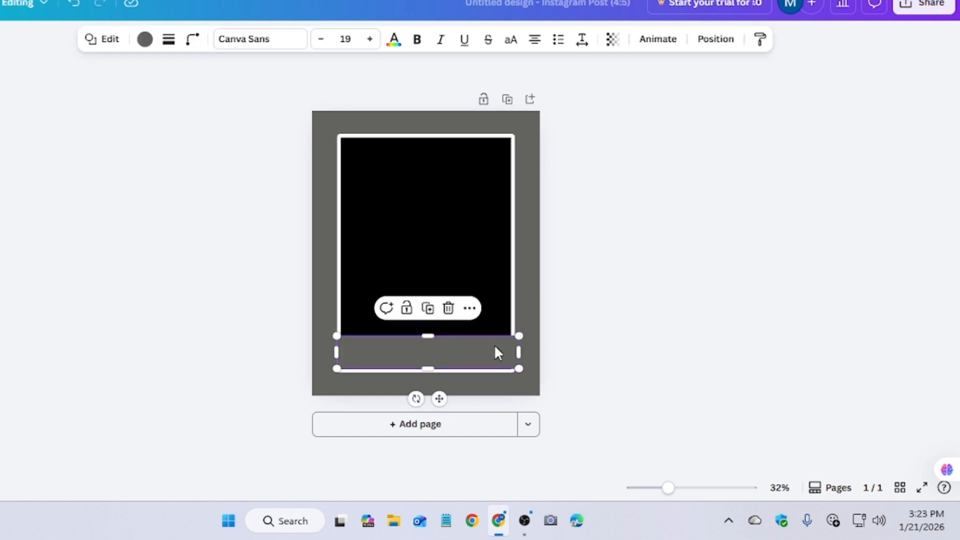
{"action": "key", "text": "Down"}
{"action": "key", "text": "Down"}
{"action": "key", "text": "Down"}
{"action": "key", "text": "Down"}
{"action": "key", "text": "Down"}
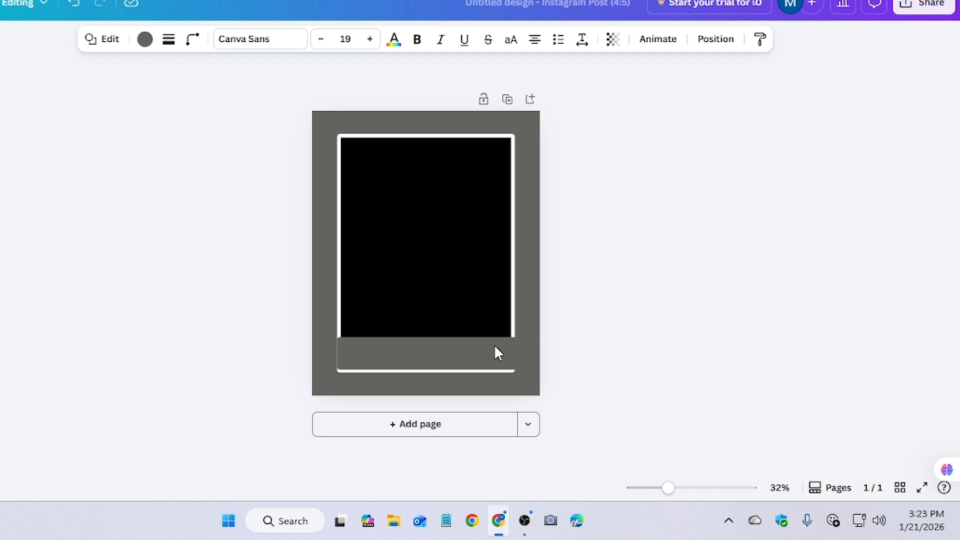
{"action": "key", "text": "Down"}
{"action": "key", "text": "Down"}
{"action": "key", "text": "Down"}
{"action": "key", "text": "Down"}
{"action": "key", "text": "Down"}
{"action": "key", "text": "Down"}
{"action": "key", "text": "Down"}
{"action": "key", "text": "Down"}
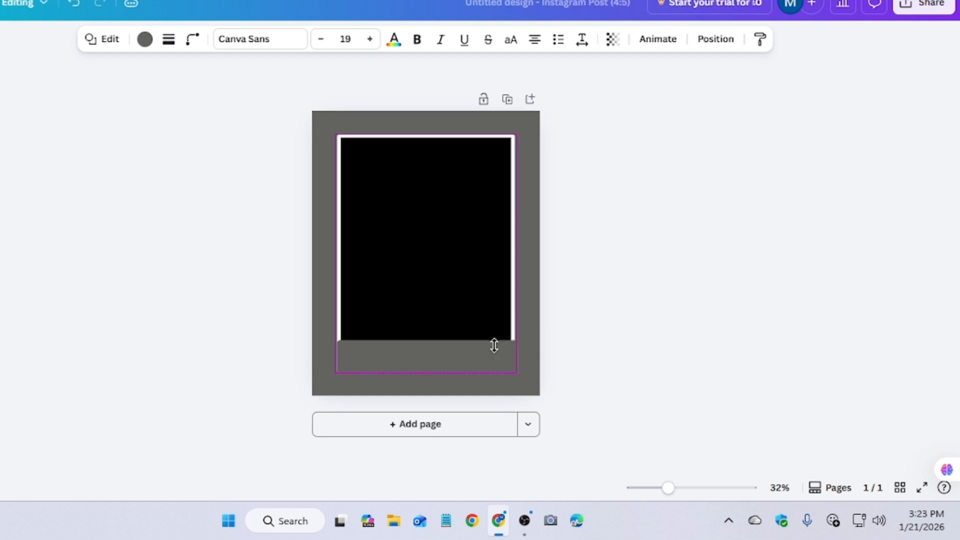
{"action": "key", "text": "Down"}
{"action": "key", "text": "Down"}
{"action": "key", "text": "Down"}
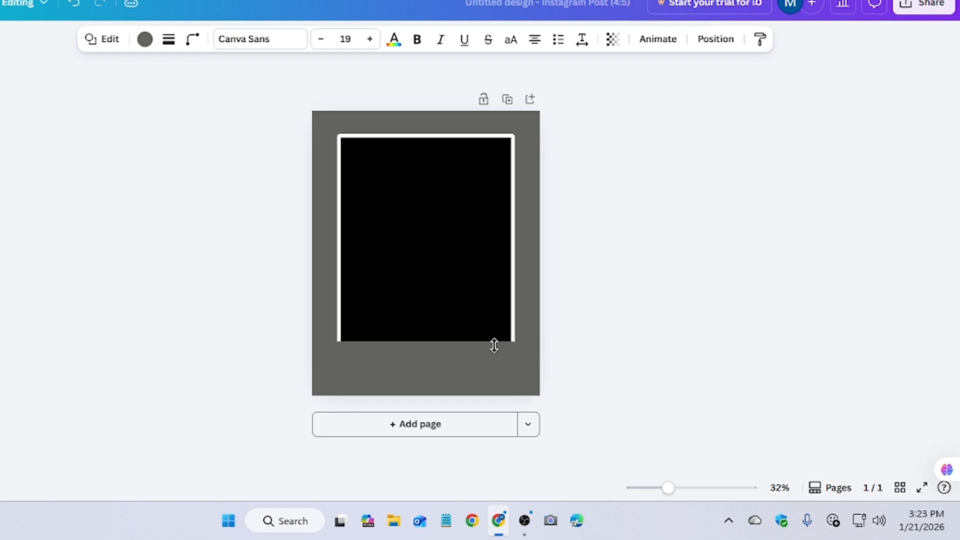
{"action": "left_click", "coordinate": [802, 343]}
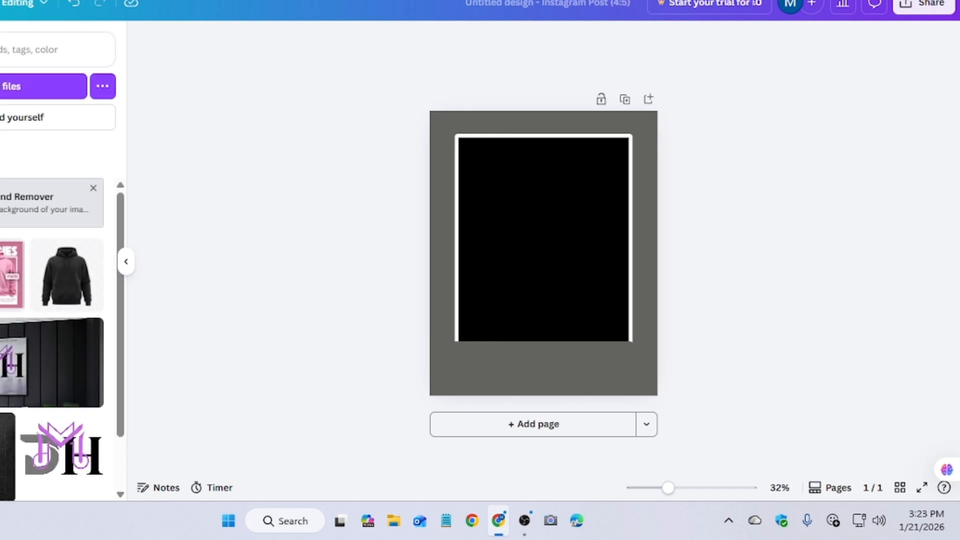
Insert the uploaded black hoodie image, enlarge it to about the page width and place it partly off the page's right edge
{"action": "left_click", "coordinate": [77, 293]}
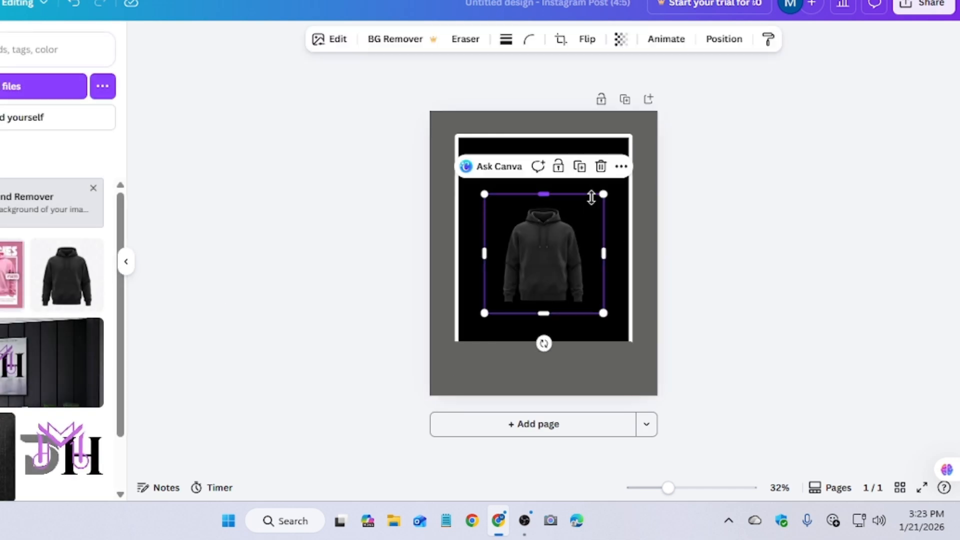
{"action": "left_click_drag", "start_coordinate": [601, 197], "coordinate": [718, 84]}
{"action": "left_click_drag", "start_coordinate": [567, 245], "coordinate": [660, 263]}
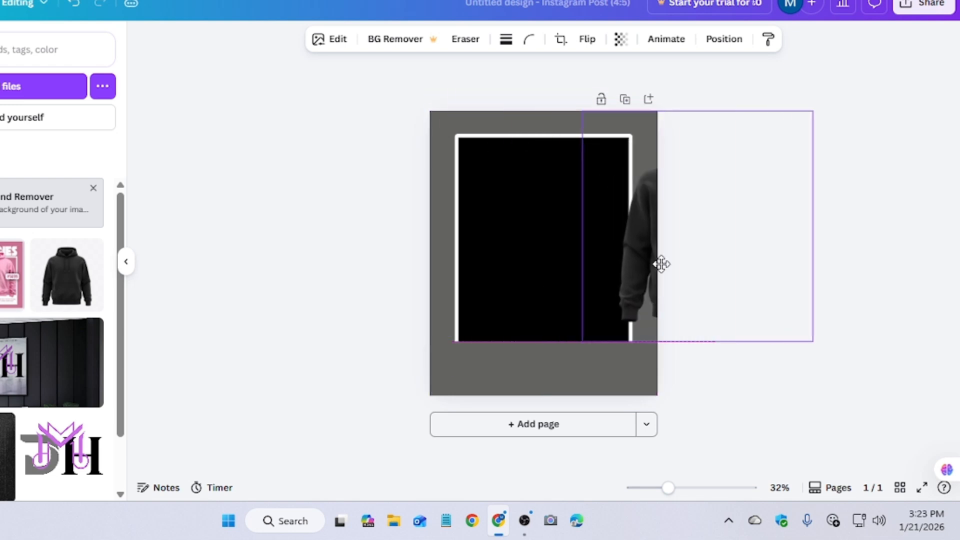
Scale the white-bordered frame down to about 780 × 1,029 and centre it on the page, its bottom border under the grey band
{"action": "left_click_drag", "start_coordinate": [530, 247], "coordinate": [525, 247]}
{"action": "left_click_drag", "start_coordinate": [633, 136], "coordinate": [619, 160]}
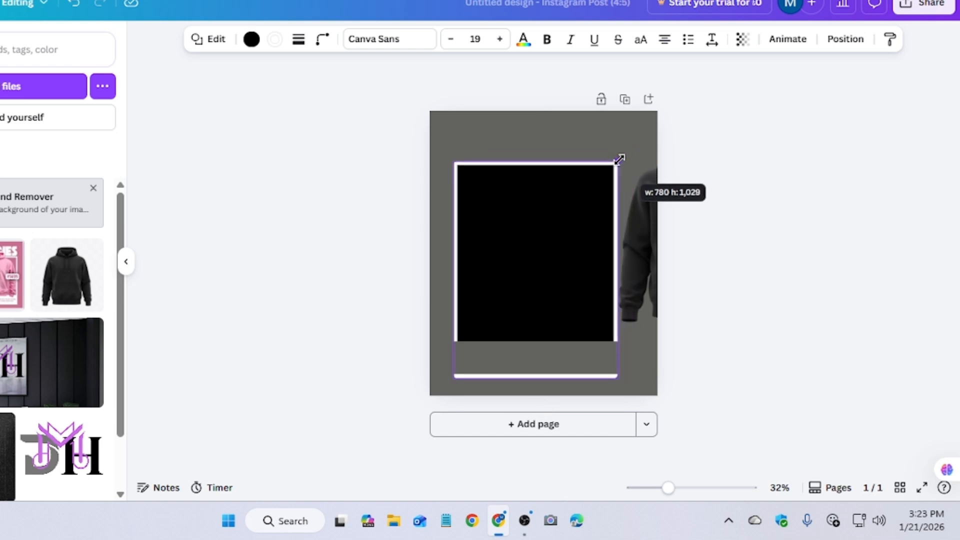
{"action": "left_click_drag", "start_coordinate": [572, 240], "coordinate": [576, 228]}
{"action": "left_click_drag", "start_coordinate": [555, 287], "coordinate": [554, 289]}
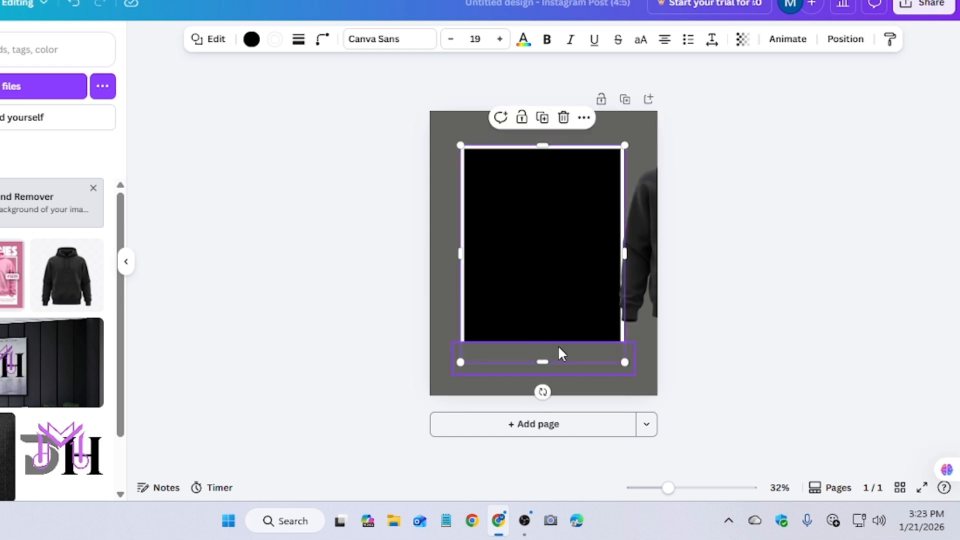
{"action": "left_click", "coordinate": [771, 262]}
Try the hoodie image centred over the frame, then move it aside past the page's right edge
{"action": "left_click_drag", "start_coordinate": [649, 253], "coordinate": [499, 237]}
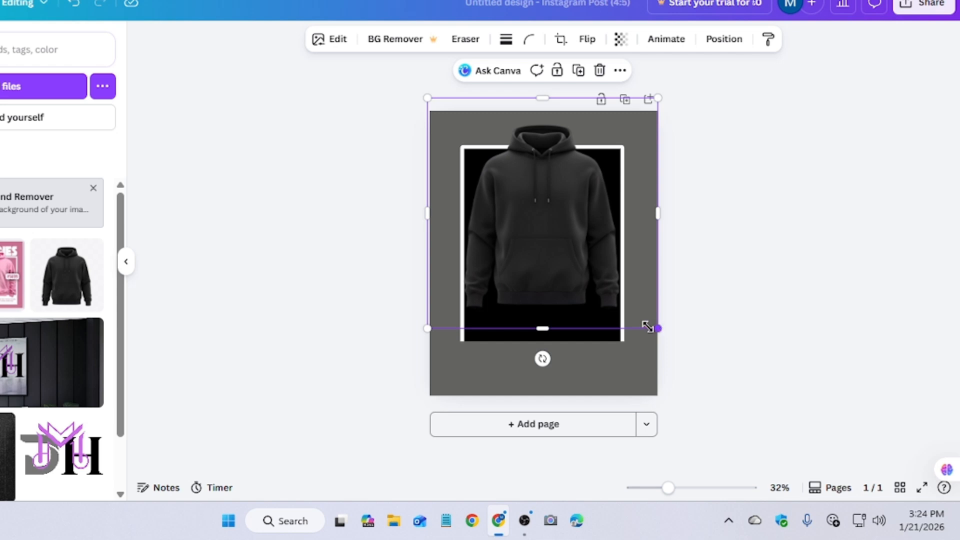
{"action": "left_click_drag", "start_coordinate": [581, 345], "coordinate": [664, 306]}
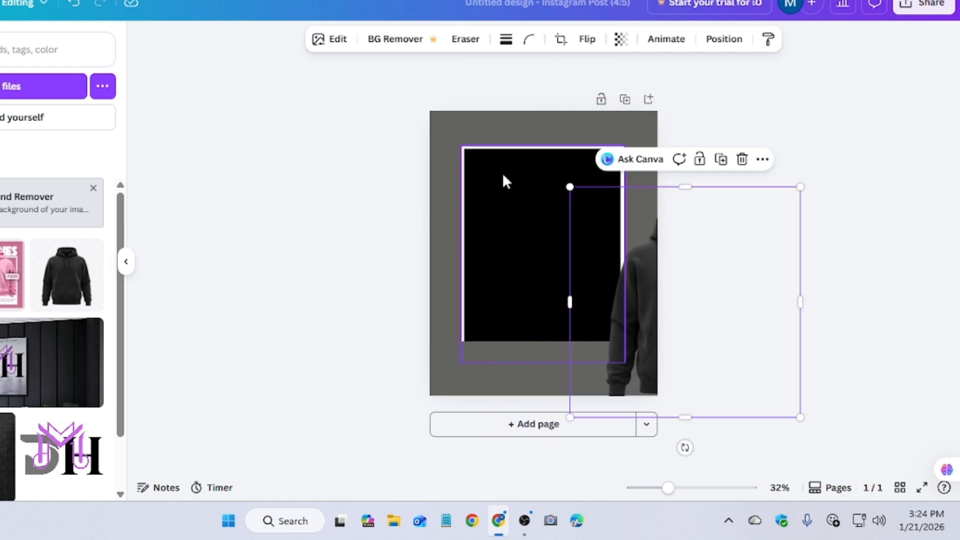
Nudge the white-bordered frame slightly and place the hoodie centred over it, its hood rising above the frame's top border
{"action": "left_click", "coordinate": [579, 150]}
{"action": "left_click_drag", "start_coordinate": [625, 144], "coordinate": [621, 155]}
{"action": "left_click_drag", "start_coordinate": [560, 208], "coordinate": [562, 197]}
{"action": "left_click_drag", "start_coordinate": [650, 292], "coordinate": [521, 199]}
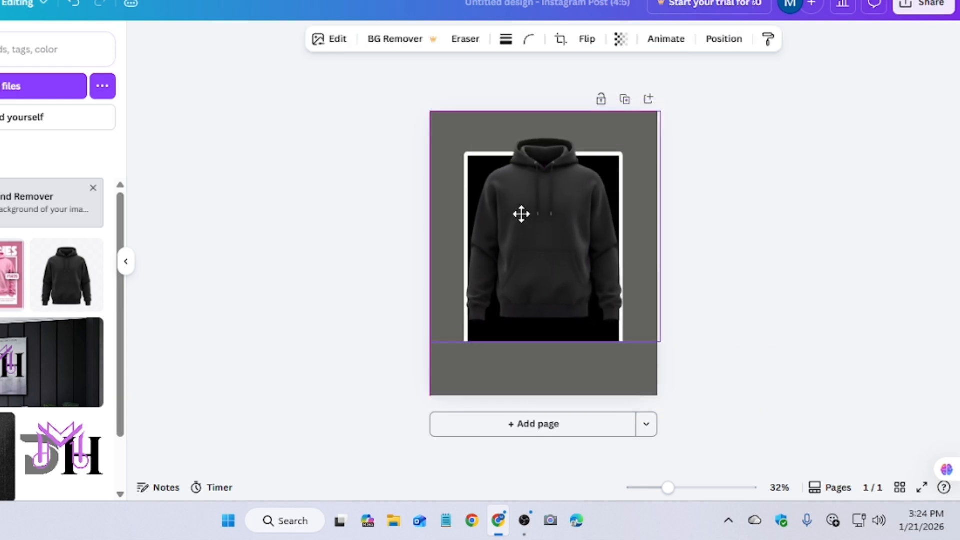
Raise and enlarge the grey band so it hides the lower part of the frame up to the hoodie's cuffs
{"action": "left_click", "coordinate": [544, 369]}
{"action": "left_click_drag", "start_coordinate": [544, 369], "coordinate": [550, 344]}
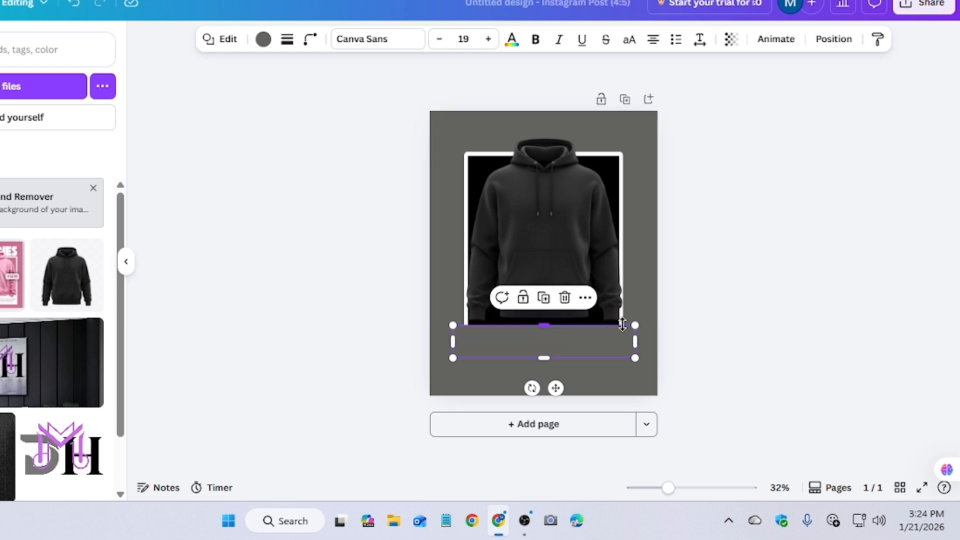
{"action": "left_click_drag", "start_coordinate": [635, 325], "coordinate": [651, 314]}
{"action": "left_click_drag", "start_coordinate": [591, 330], "coordinate": [588, 315]}
{"action": "left_click_drag", "start_coordinate": [557, 345], "coordinate": [557, 368]}
{"action": "left_click", "coordinate": [722, 313]}
Send the hoodie to the back so only its hood shows above the frame's top border
{"action": "left_click", "coordinate": [545, 265]}
{"action": "left_click_drag", "start_coordinate": [544, 261], "coordinate": [546, 266]}
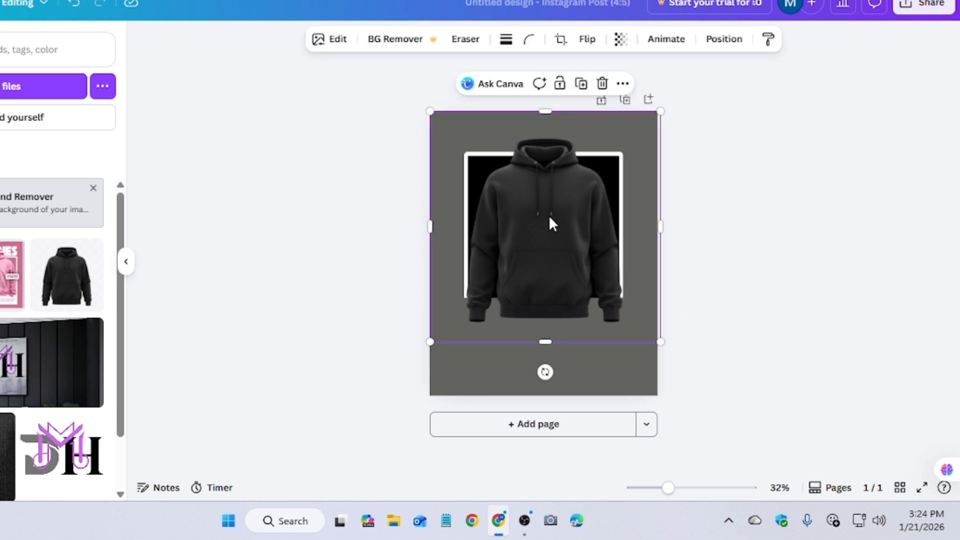
{"action": "left_click", "coordinate": [724, 39]}
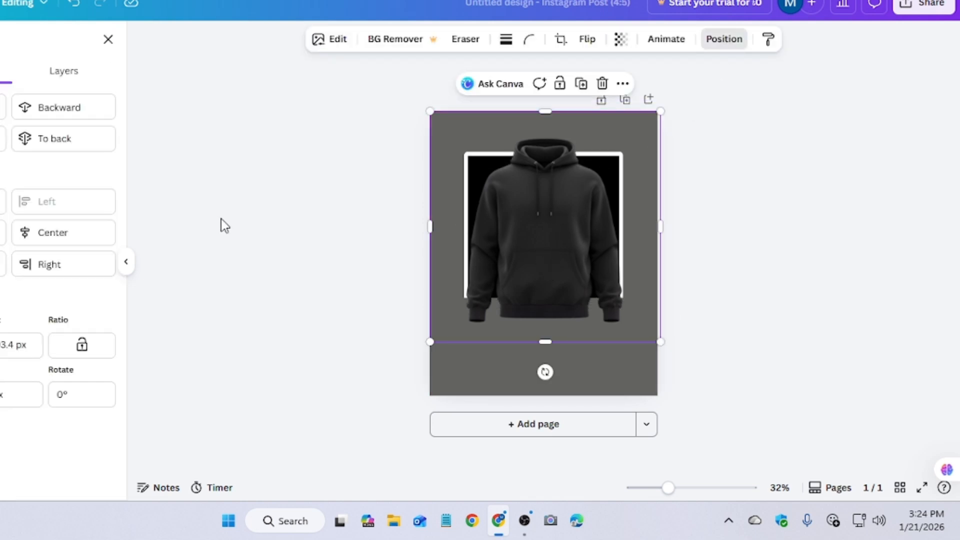
{"action": "left_click", "coordinate": [35, 137]}
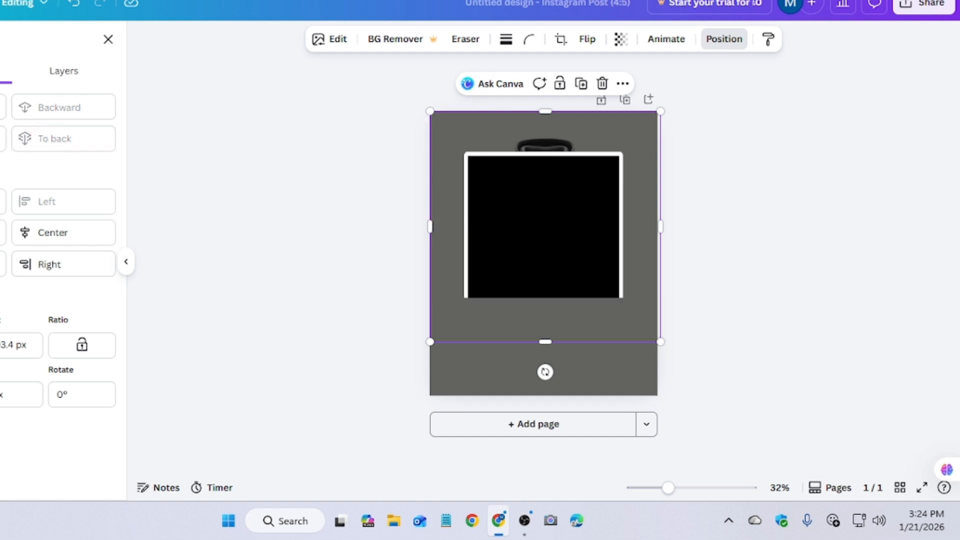
Insert a second copy of the uploaded hoodie, align it over the one behind the frame and crop its lower edge
{"action": "left_click", "coordinate": [79, 282]}
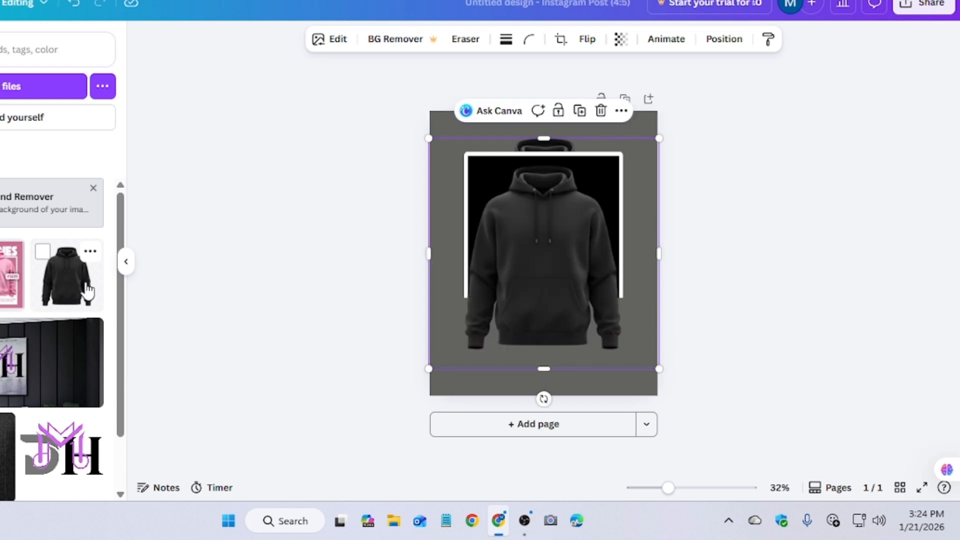
{"action": "mouse_move", "coordinate": [571, 261]}
{"action": "left_mouse_down"}
{"action": "mouse_move", "coordinate": [570, 246]}
{"action": "mouse_move", "coordinate": [503, 259]}
{"action": "mouse_move", "coordinate": [566, 240]}
{"action": "mouse_move", "coordinate": [570, 261]}
{"action": "mouse_move", "coordinate": [572, 252]}
{"action": "left_mouse_up"}
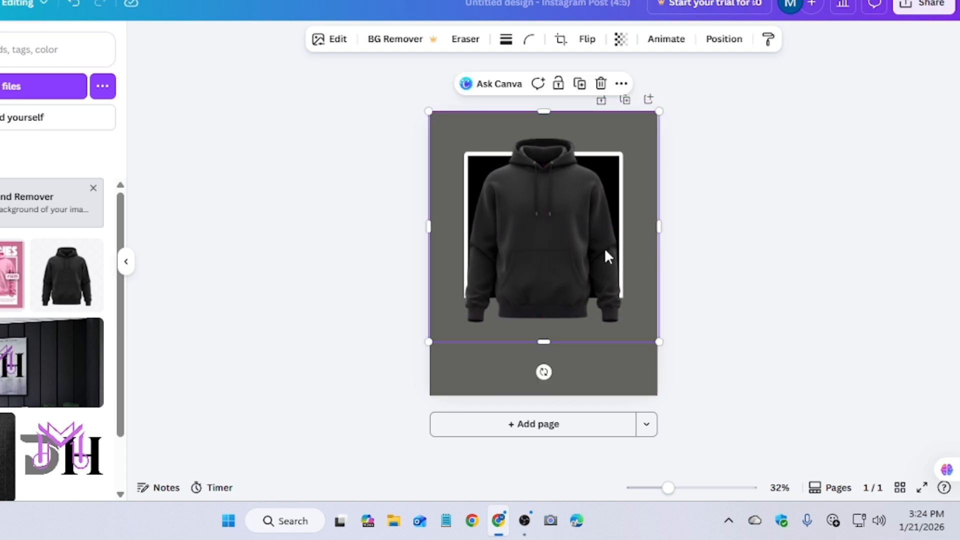
{"action": "key", "text": "Right"}
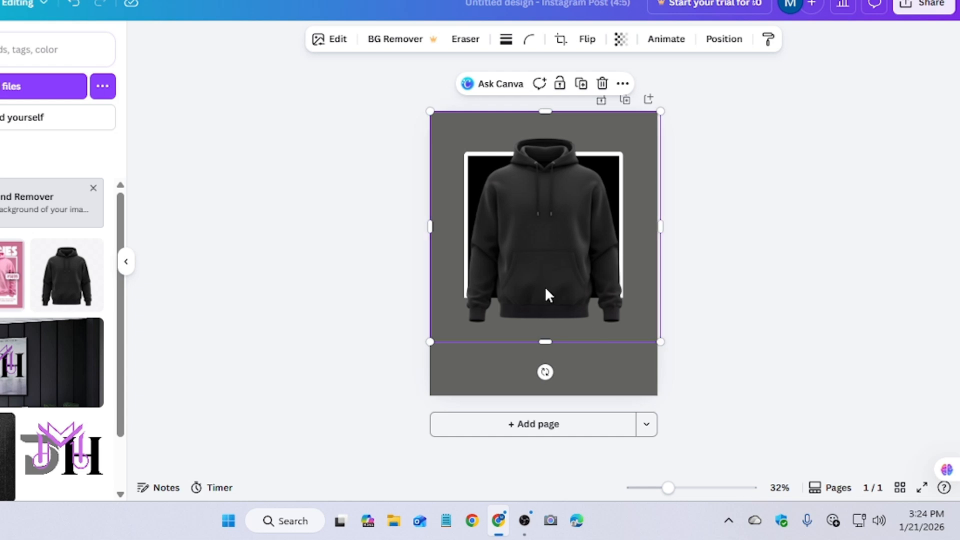
{"action": "mouse_move", "coordinate": [545, 344]}
{"action": "left_mouse_down"}
{"action": "mouse_move", "coordinate": [545, 251]}
{"action": "mouse_move", "coordinate": [540, 336]}
{"action": "mouse_move", "coordinate": [547, 325]}
{"action": "left_mouse_up"}
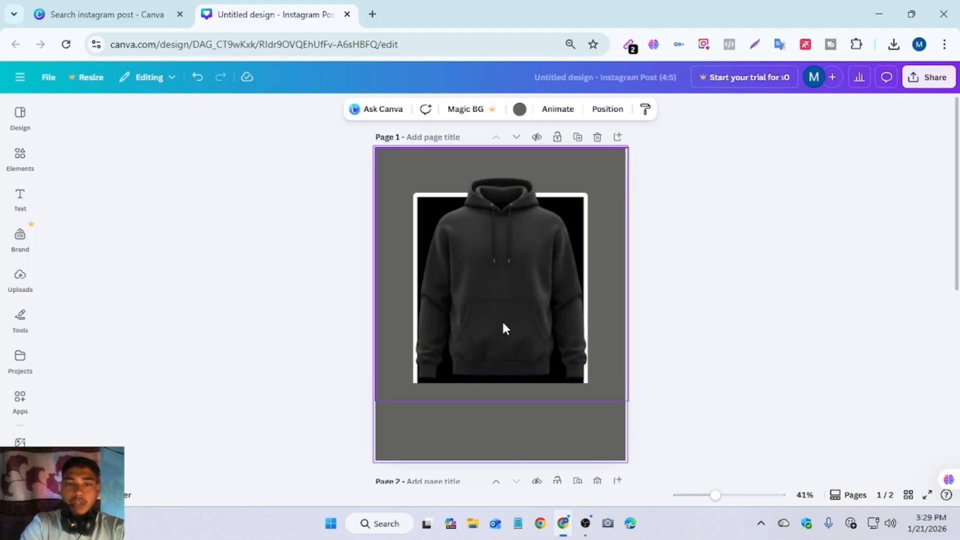
Move the front hoodie down off the frame's centre and change the frame's black fill to the document's pink
{"action": "left_click_drag", "start_coordinate": [503, 328], "coordinate": [501, 414]}
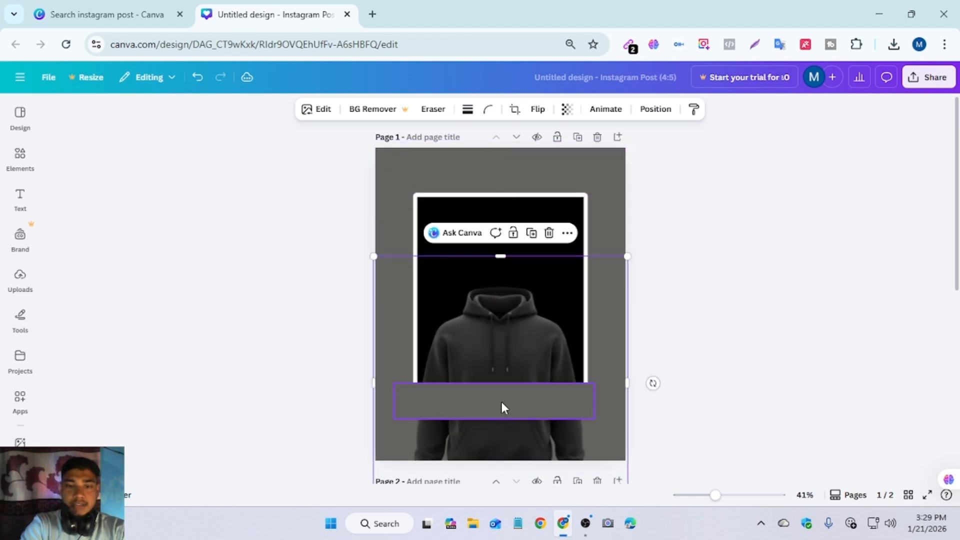
{"action": "left_click_drag", "start_coordinate": [514, 356], "coordinate": [534, 255]}
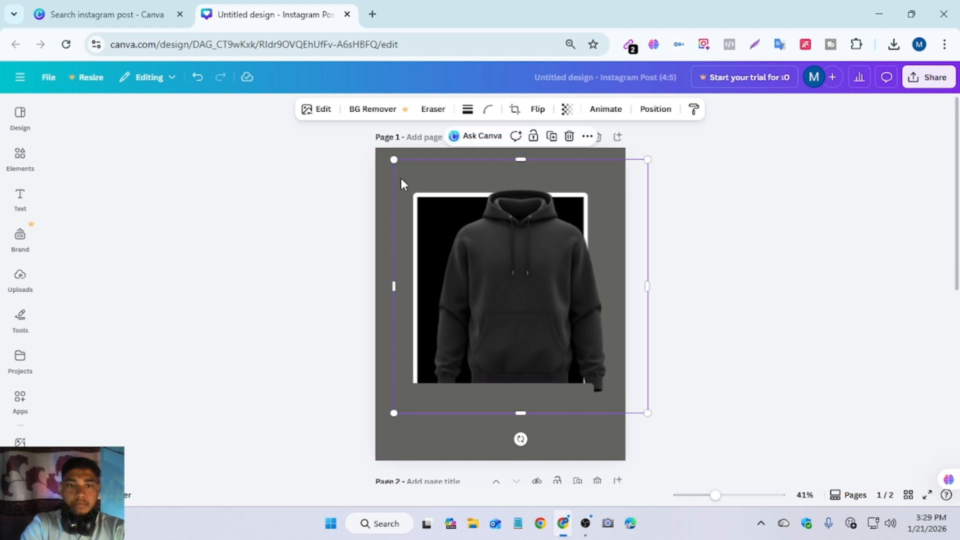
{"action": "left_click_drag", "start_coordinate": [456, 249], "coordinate": [455, 409]}
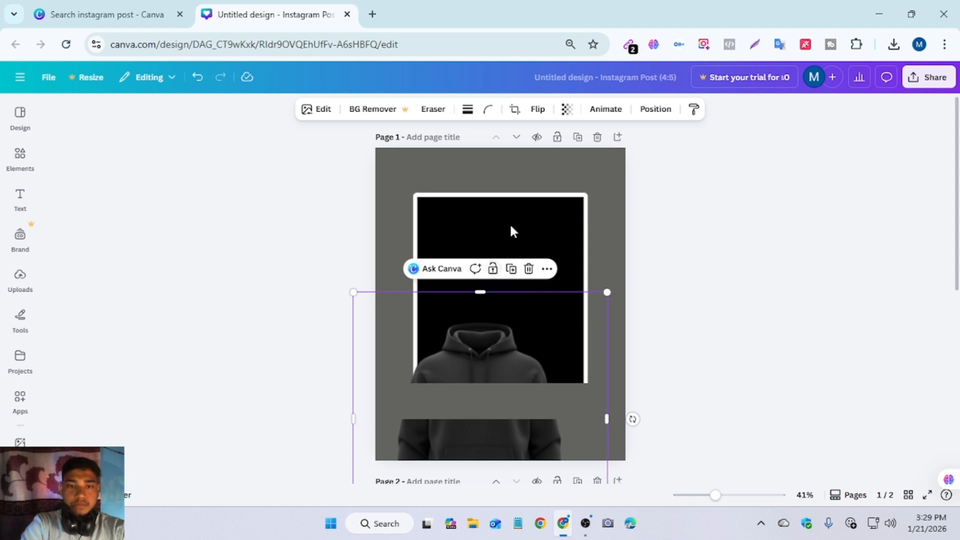
{"action": "left_click", "coordinate": [506, 230]}
{"action": "left_click", "coordinate": [249, 115]}
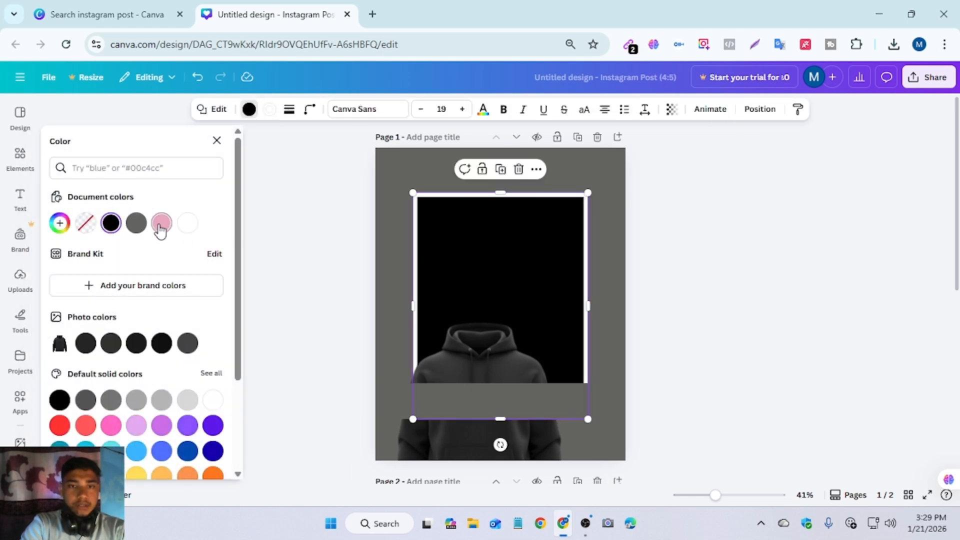
{"action": "left_click", "coordinate": [161, 223]}
Move the hoodie back over the centre of the pink frame, with its hood above the top border
{"action": "left_click_drag", "start_coordinate": [489, 365], "coordinate": [495, 289]}
{"action": "left_click", "coordinate": [495, 361]}
{"action": "mouse_move", "coordinate": [559, 206]}
{"action": "left_mouse_down"}
{"action": "mouse_move", "coordinate": [559, 240]}
{"action": "mouse_move", "coordinate": [559, 217]}
{"action": "left_mouse_up"}
{"action": "left_click_drag", "start_coordinate": [508, 309], "coordinate": [499, 232]}
{"action": "left_click", "coordinate": [495, 287]}
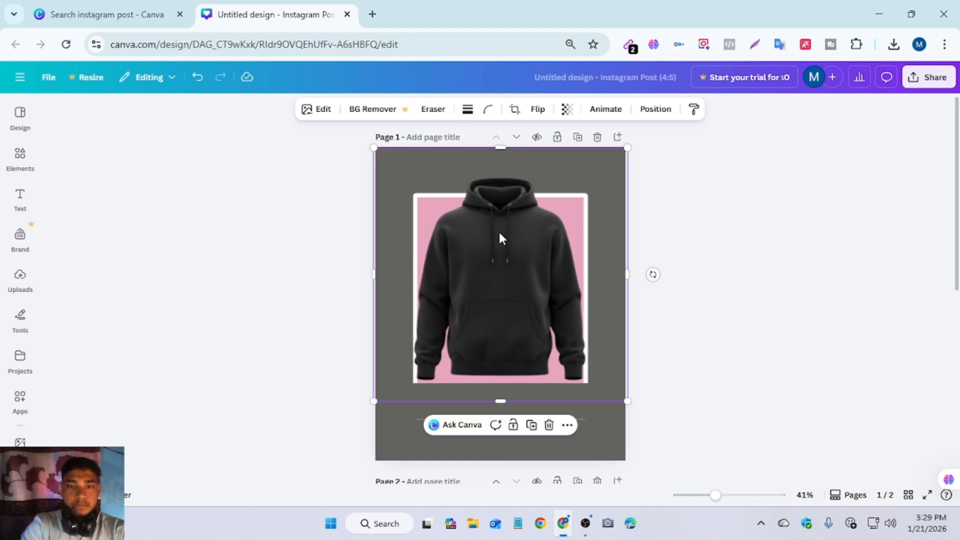
Crop the hoodie image's empty margins on all four sides so its box fits closely around the garment
{"action": "left_click_drag", "start_coordinate": [461, 275], "coordinate": [506, 283]}
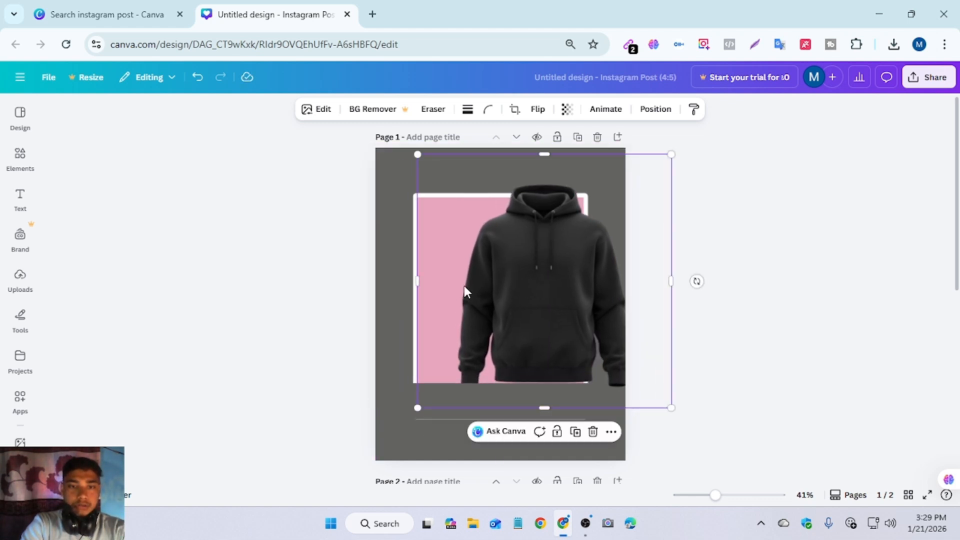
{"action": "left_click", "coordinate": [403, 245]}
{"action": "left_click", "coordinate": [435, 255]}
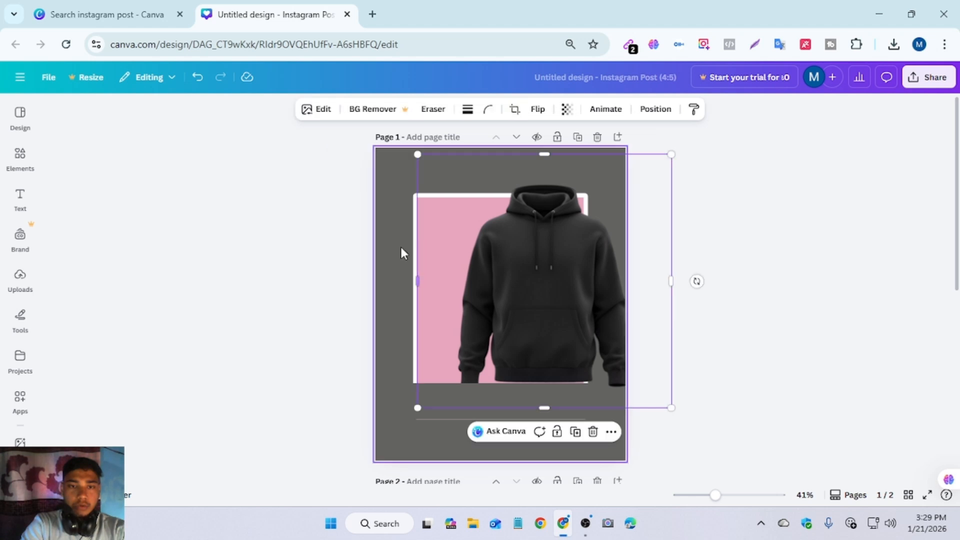
{"action": "left_click_drag", "start_coordinate": [418, 281], "coordinate": [451, 286]}
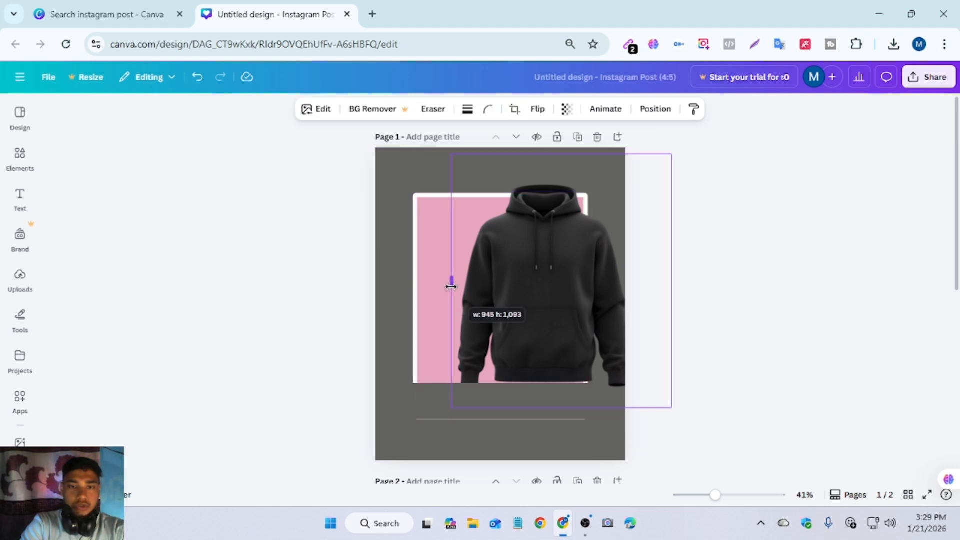
{"action": "left_click_drag", "start_coordinate": [518, 293], "coordinate": [520, 292]}
{"action": "left_click_drag", "start_coordinate": [673, 282], "coordinate": [626, 281]}
{"action": "left_click_drag", "start_coordinate": [585, 221], "coordinate": [561, 221]}
{"action": "left_click_drag", "start_coordinate": [604, 277], "coordinate": [611, 279]}
{"action": "left_click_drag", "start_coordinate": [518, 152], "coordinate": [520, 175]}
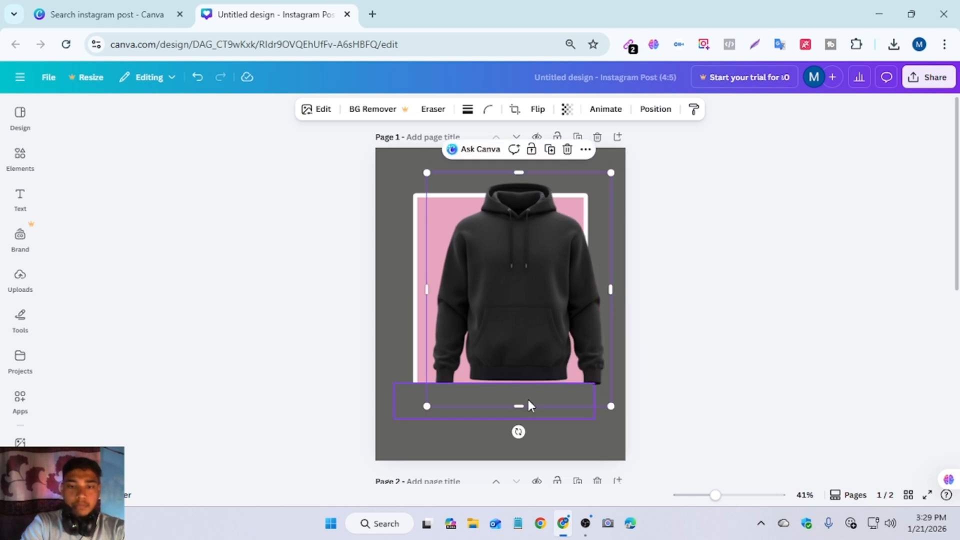
{"action": "left_click_drag", "start_coordinate": [522, 403], "coordinate": [520, 388]}
Change the fill of the grey band across the frame's lower part to white
{"action": "left_click", "coordinate": [503, 406]}
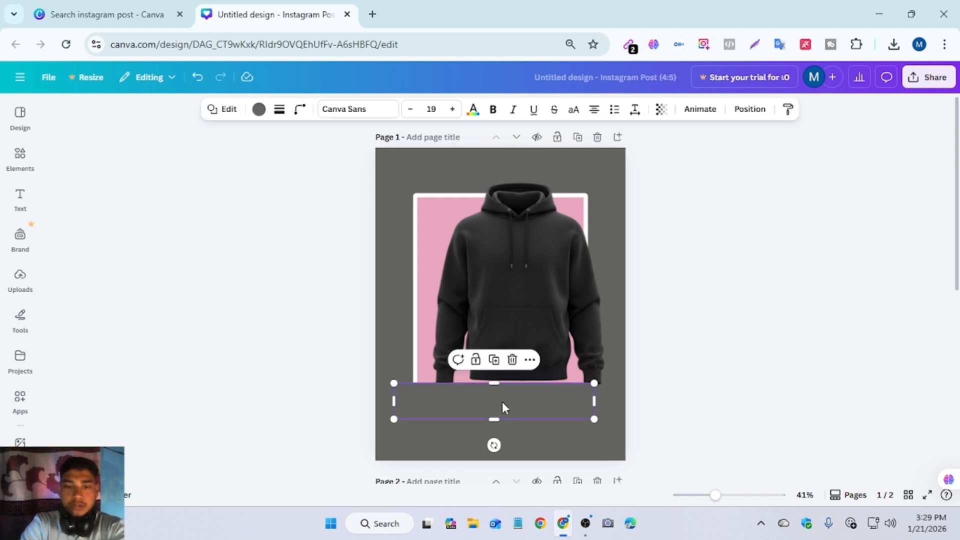
{"action": "left_click", "coordinate": [514, 403]}
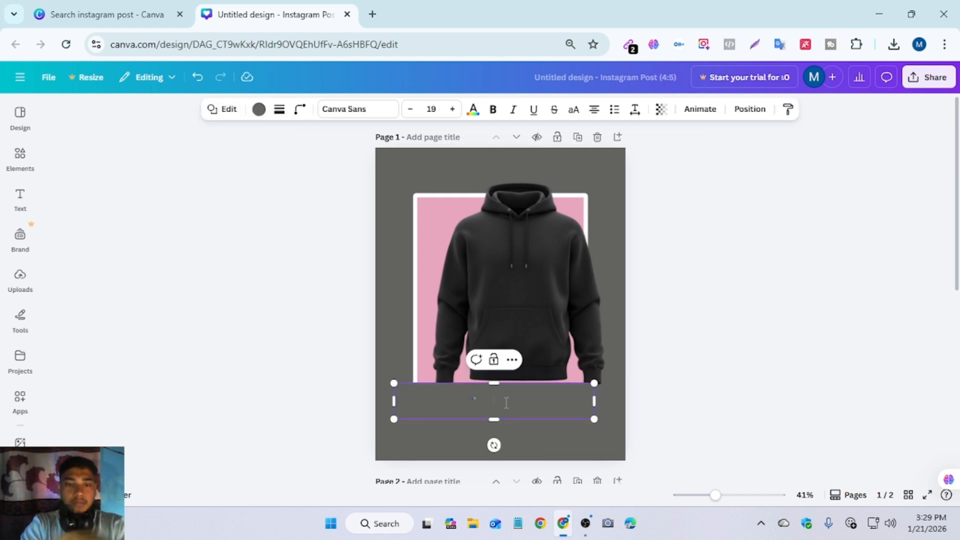
{"action": "left_click", "coordinate": [259, 110]}
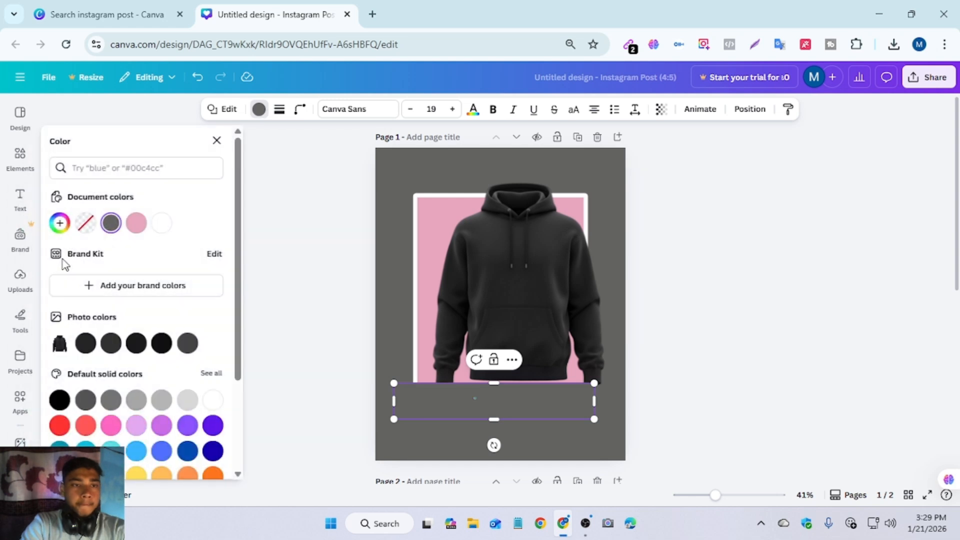
{"action": "left_click", "coordinate": [160, 224]}
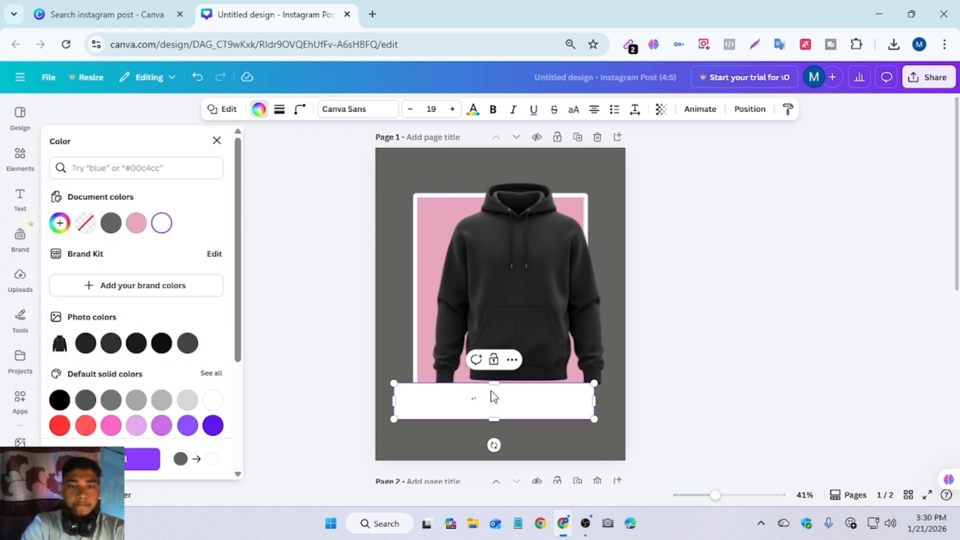
Move the hoodie up out of the way and narrow the white band on both sides to the frame's width
{"action": "left_click_drag", "start_coordinate": [535, 245], "coordinate": [551, 163]}
{"action": "mouse_move", "coordinate": [428, 403]}
{"action": "left_mouse_down"}
{"action": "mouse_move", "coordinate": [459, 400]}
{"action": "mouse_move", "coordinate": [447, 403]}
{"action": "left_mouse_up"}
{"action": "left_click_drag", "start_coordinate": [610, 404], "coordinate": [589, 402]}
{"action": "left_click", "coordinate": [713, 367]}
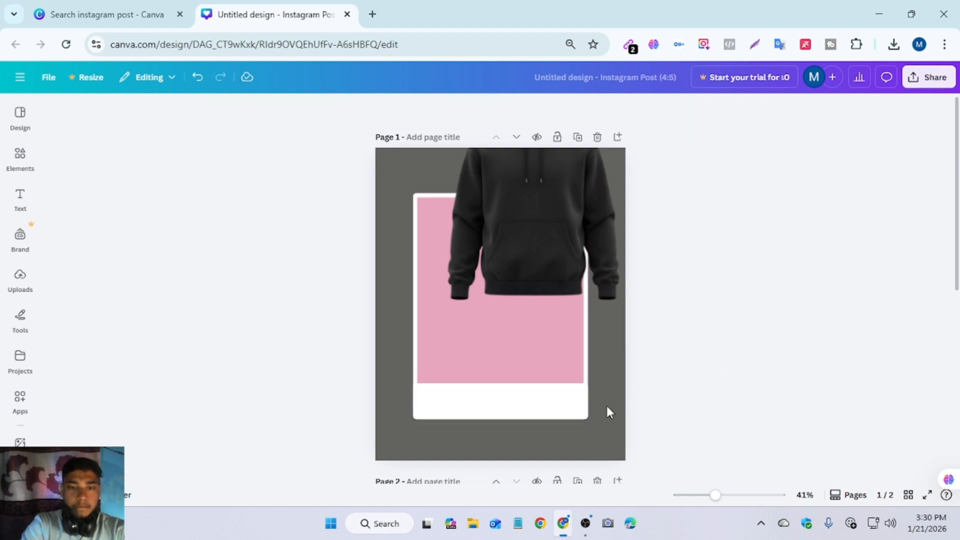
Shift the pink frame and white band slightly up and to the right, and centre the hoodie over them
{"action": "left_click", "coordinate": [521, 351]}
{"action": "mouse_move", "coordinate": [521, 353]}
{"action": "left_mouse_down"}
{"action": "mouse_move", "coordinate": [519, 369]}
{"action": "mouse_move", "coordinate": [519, 338]}
{"action": "mouse_move", "coordinate": [523, 420]}
{"action": "mouse_move", "coordinate": [513, 367]}
{"action": "mouse_move", "coordinate": [523, 350]}
{"action": "left_mouse_up"}
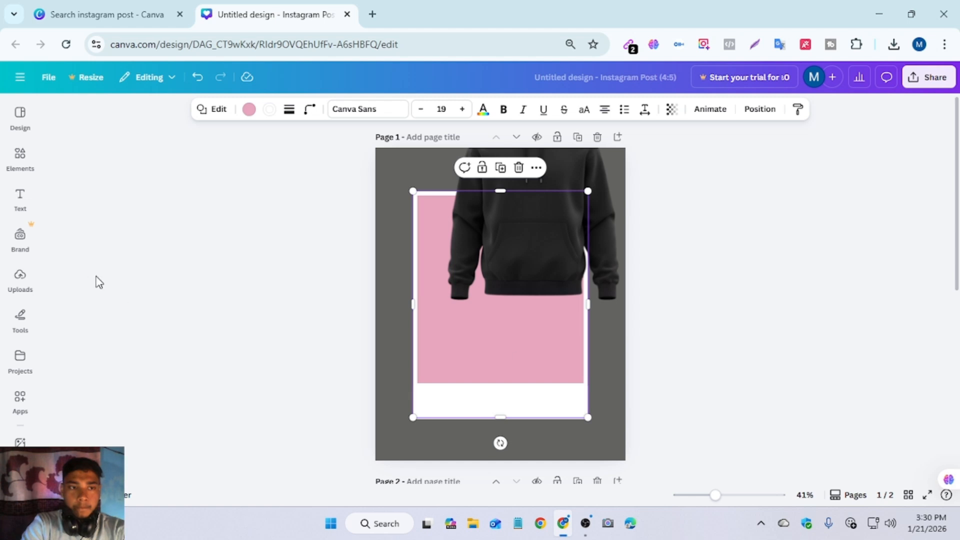
{"action": "left_click_drag", "start_coordinate": [514, 253], "coordinate": [524, 205]}
{"action": "left_click_drag", "start_coordinate": [465, 400], "coordinate": [488, 383]}
{"action": "left_click", "coordinate": [442, 336]}
{"action": "left_click_drag", "start_coordinate": [510, 225], "coordinate": [495, 273]}
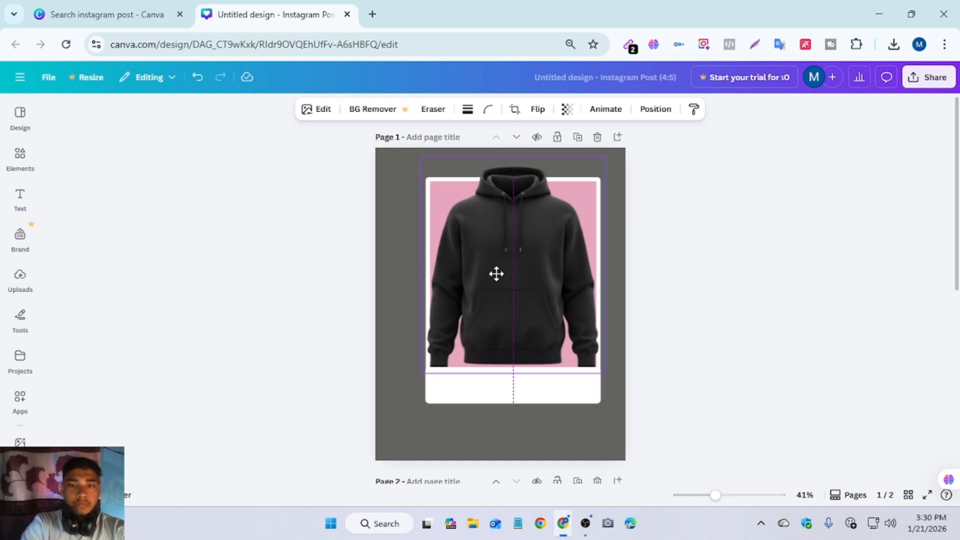
Reorder the layers to put the hoodie below the pink frame, and nudge it up so more of the hood shows
{"action": "left_click", "coordinate": [655, 114]}
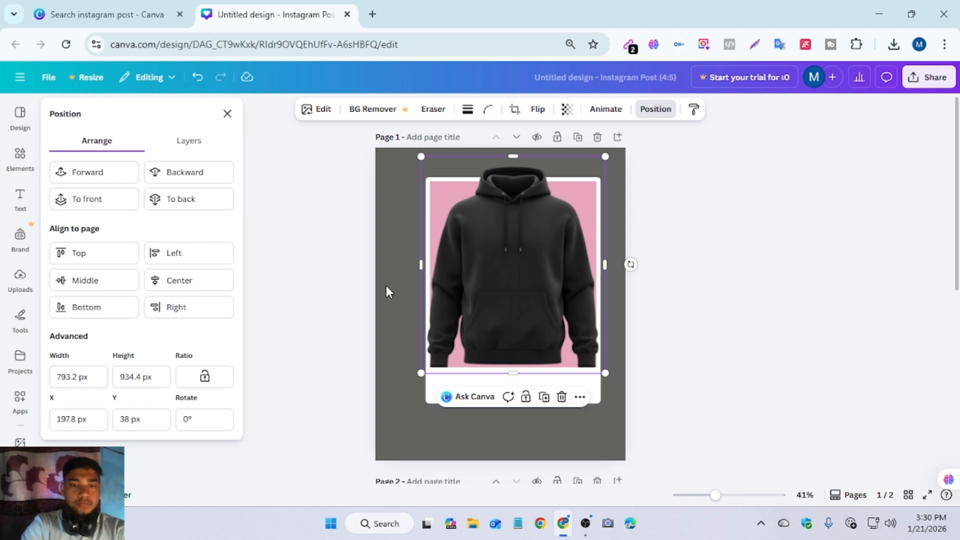
{"action": "left_click", "coordinate": [198, 146]}
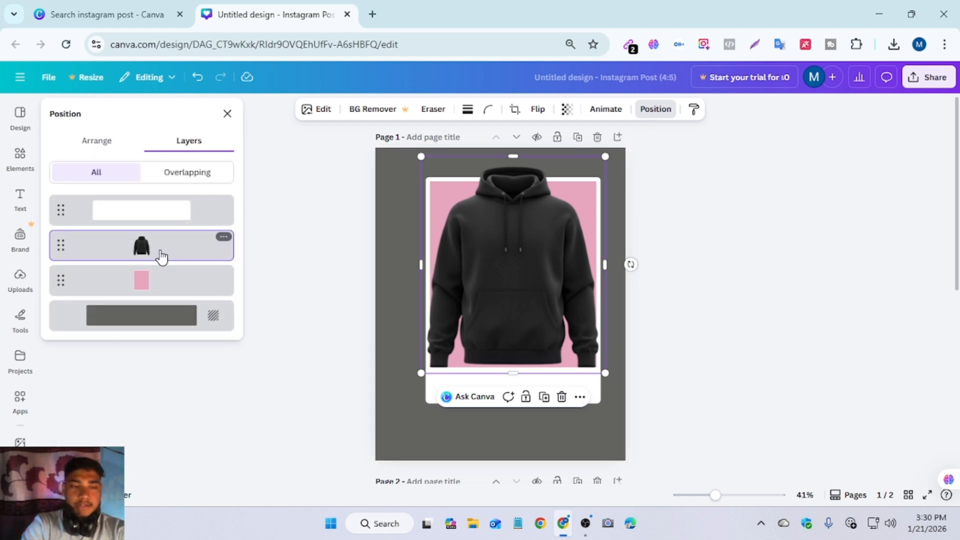
{"action": "left_click_drag", "start_coordinate": [161, 256], "coordinate": [152, 298]}
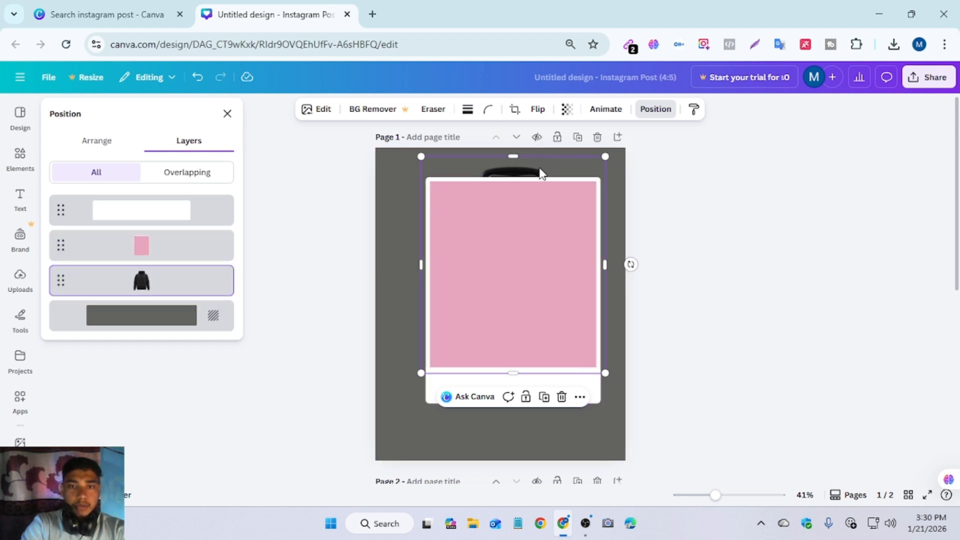
{"action": "left_click_drag", "start_coordinate": [540, 170], "coordinate": [540, 159]}
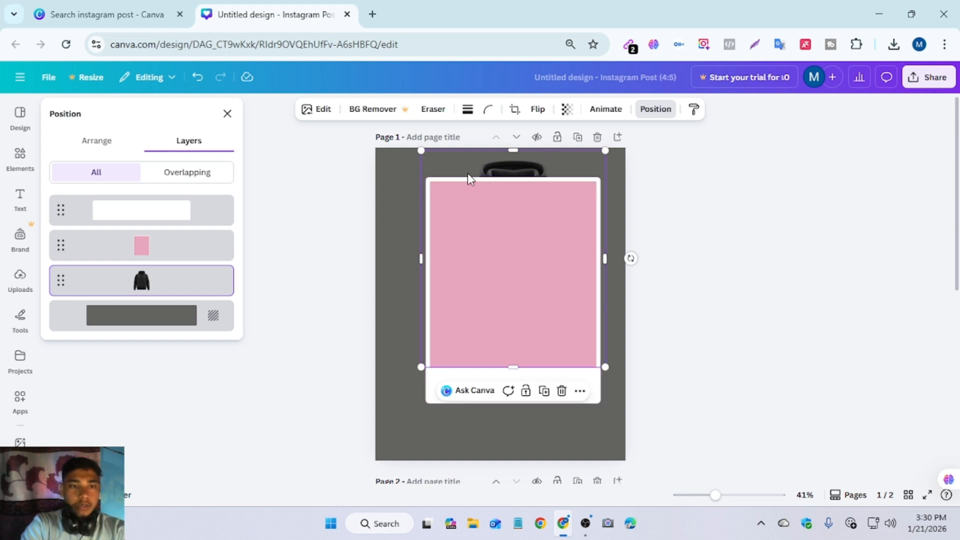
Insert another copy of the uploaded hoodie, scale it to about the frame's width and centre it over the pink frame
{"action": "left_click", "coordinate": [20, 277]}
{"action": "left_click_drag", "start_coordinate": [172, 400], "coordinate": [617, 220]}
{"action": "left_click_drag", "start_coordinate": [723, 349], "coordinate": [740, 373]}
{"action": "left_click_drag", "start_coordinate": [654, 311], "coordinate": [635, 300]}
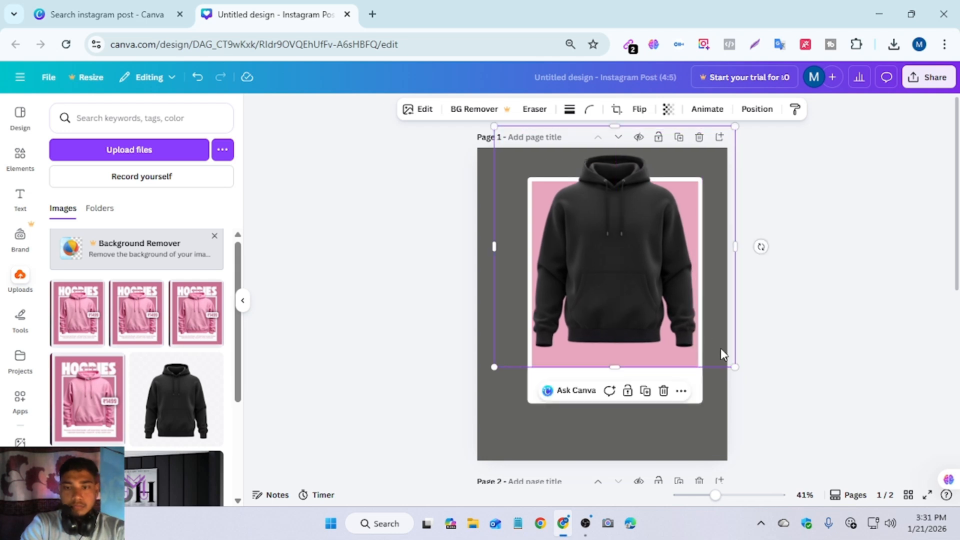
{"action": "left_click_drag", "start_coordinate": [731, 368], "coordinate": [779, 442]}
{"action": "left_click_drag", "start_coordinate": [653, 305], "coordinate": [633, 300]}
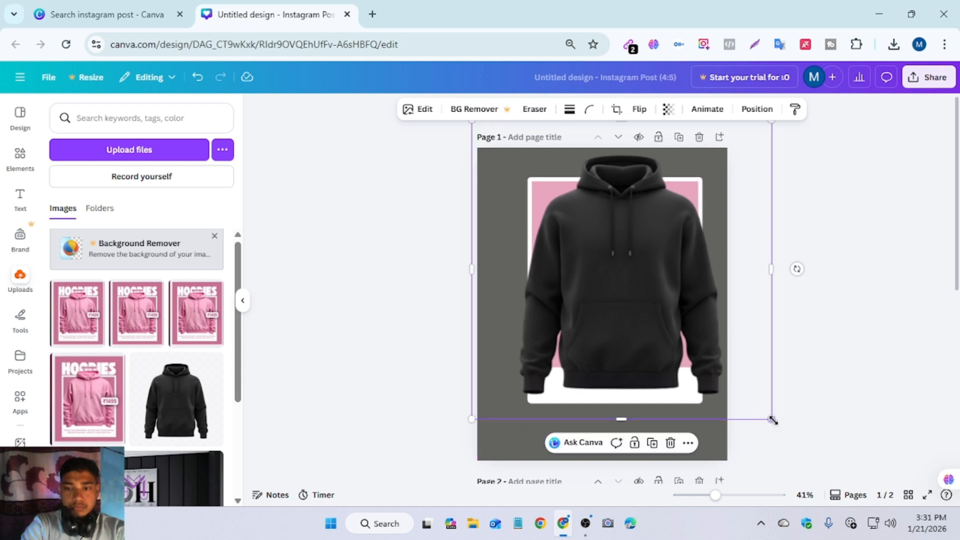
{"action": "left_click_drag", "start_coordinate": [761, 414], "coordinate": [715, 380]}
{"action": "left_click_drag", "start_coordinate": [625, 274], "coordinate": [639, 276]}
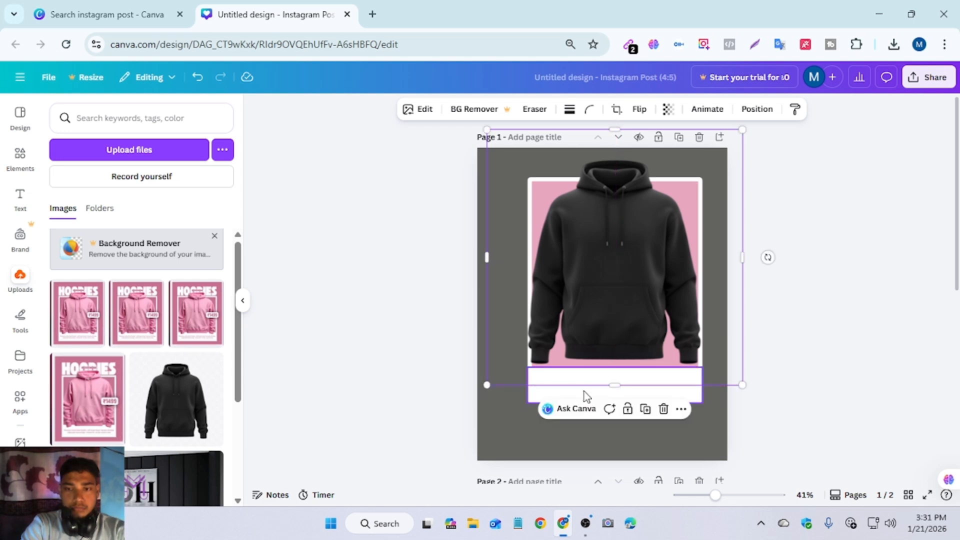
Extend the white band upward to the hoodie's cuffs and re-centre the hoodie over the frame
{"action": "left_click_drag", "start_coordinate": [675, 395], "coordinate": [679, 383]}
{"action": "left_click_drag", "start_coordinate": [615, 386], "coordinate": [615, 403]}
{"action": "left_click", "coordinate": [619, 306]}
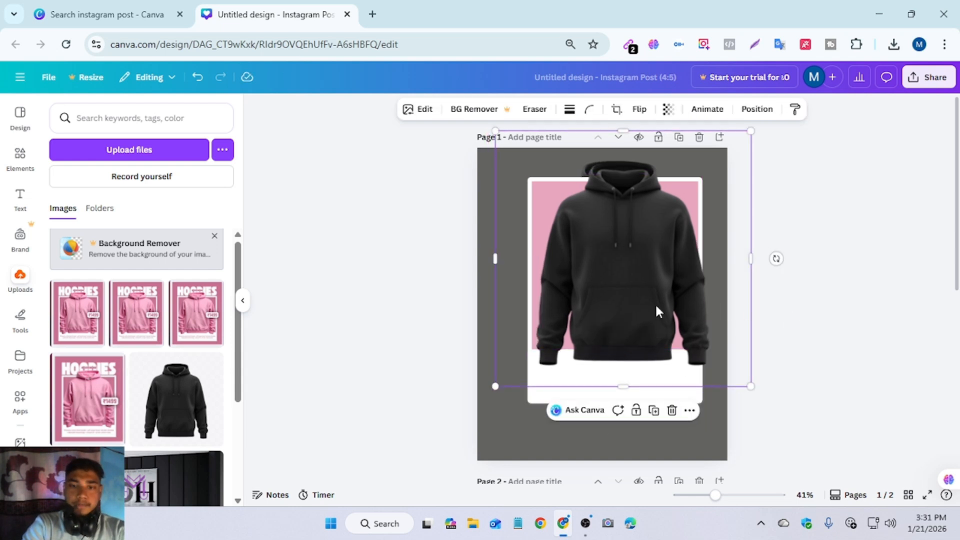
{"action": "left_click_drag", "start_coordinate": [634, 296], "coordinate": [625, 296]}
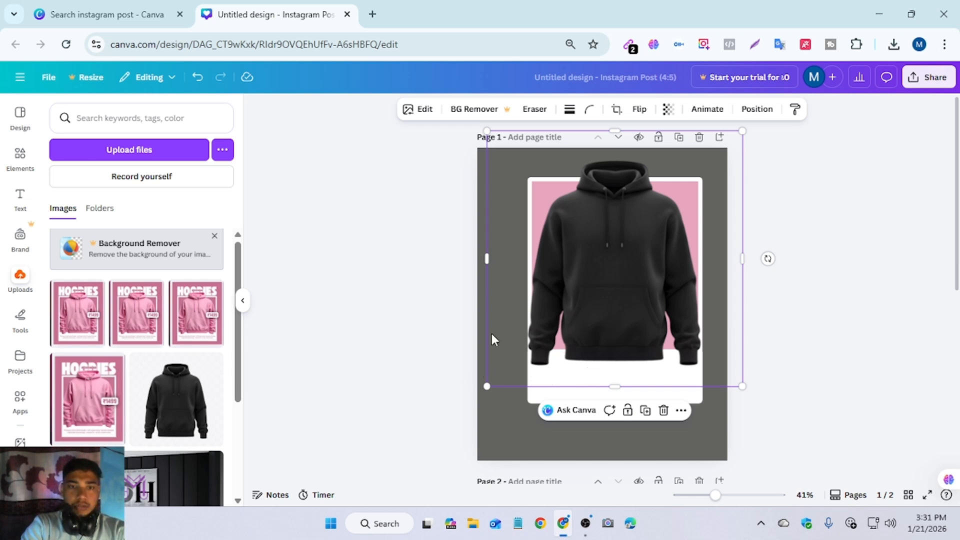
Insert another copy of the uploaded black hoodie, enlarge it and line it up over the existing hoodie
{"action": "left_click", "coordinate": [180, 400]}
{"action": "left_click_drag", "start_coordinate": [553, 329], "coordinate": [553, 303]}
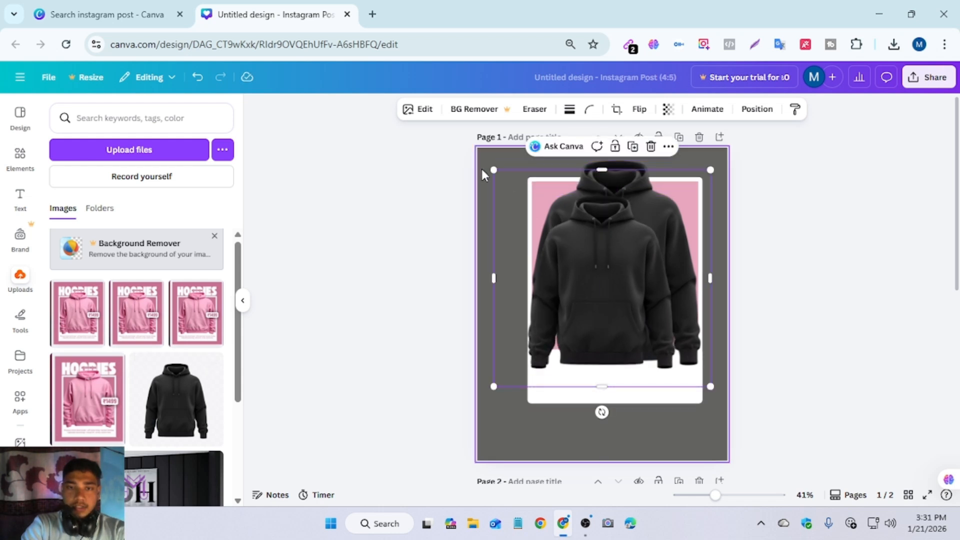
{"action": "left_click_drag", "start_coordinate": [491, 167], "coordinate": [468, 148]}
{"action": "mouse_move", "coordinate": [575, 283]}
{"action": "left_mouse_down"}
{"action": "mouse_move", "coordinate": [599, 290]}
{"action": "mouse_move", "coordinate": [586, 292]}
{"action": "mouse_move", "coordinate": [587, 280]}
{"action": "left_mouse_up"}
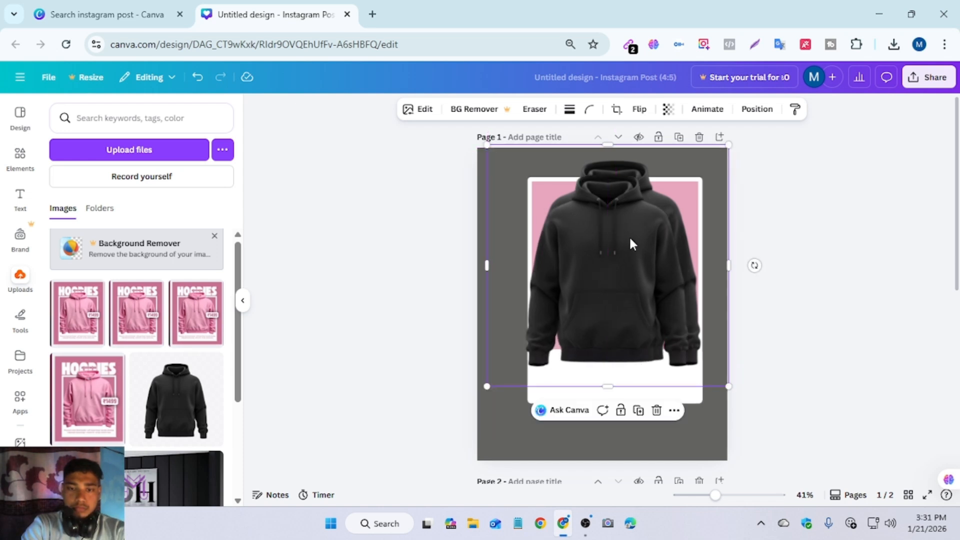
{"action": "left_click_drag", "start_coordinate": [610, 250], "coordinate": [613, 251]}
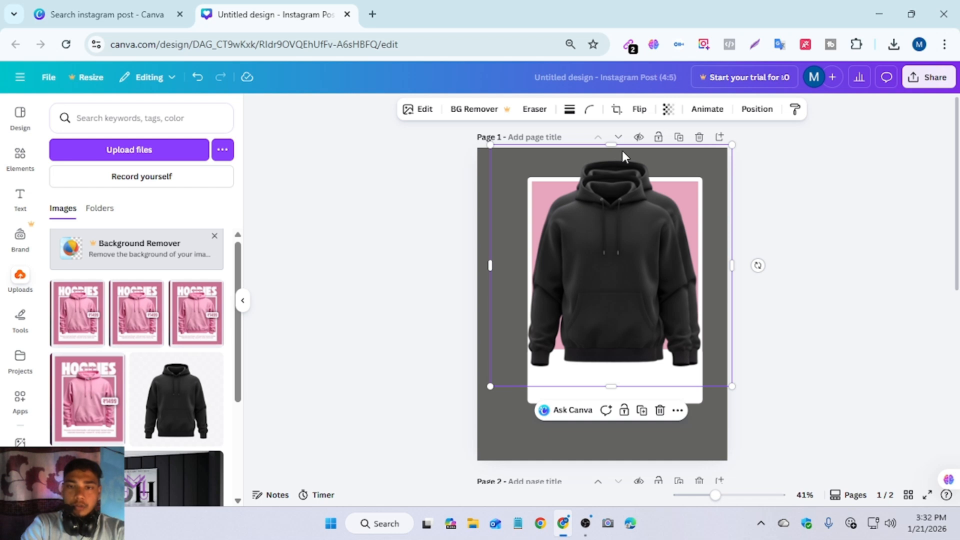
Crop the new hoodie copy from its top edge down to below the top of the front pocket
{"action": "left_click_drag", "start_coordinate": [617, 159], "coordinate": [628, 286]}
{"action": "left_click", "coordinate": [820, 230]}
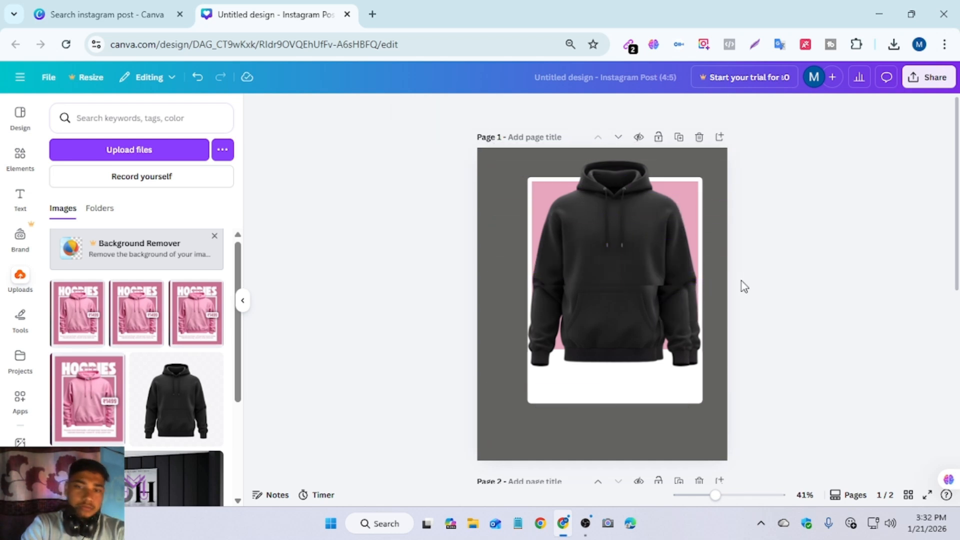
{"action": "left_click", "coordinate": [632, 307]}
{"action": "left_click_drag", "start_coordinate": [630, 290], "coordinate": [629, 314]}
{"action": "left_click", "coordinate": [793, 291]}
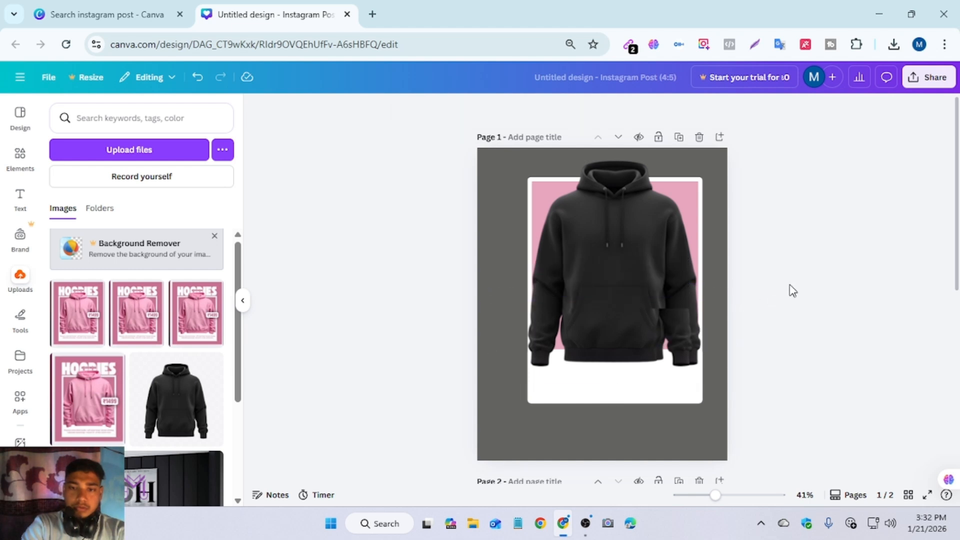
Crop the hoodie copy from its right side until only the left sleeve and cuff portion remains
{"action": "left_click", "coordinate": [650, 348]}
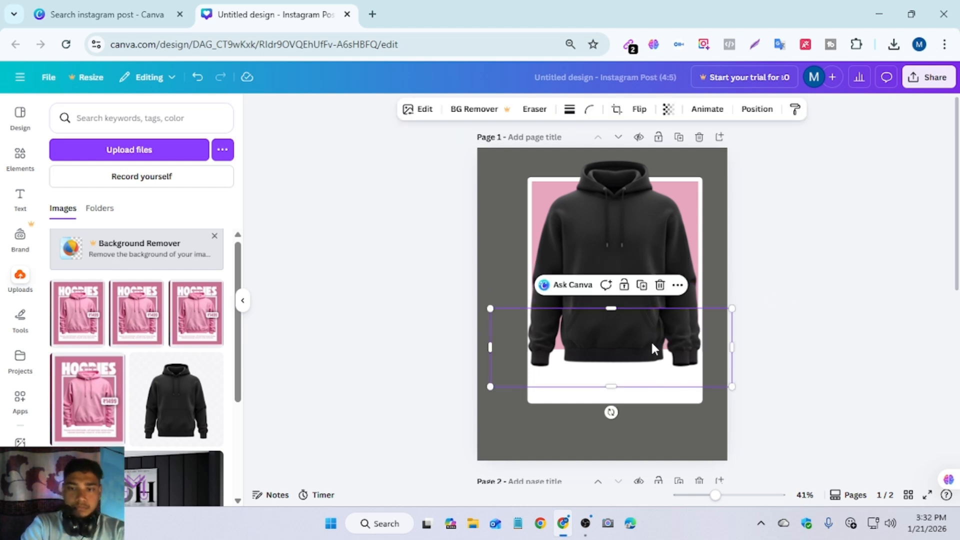
{"action": "key", "text": "ctrl+a"}
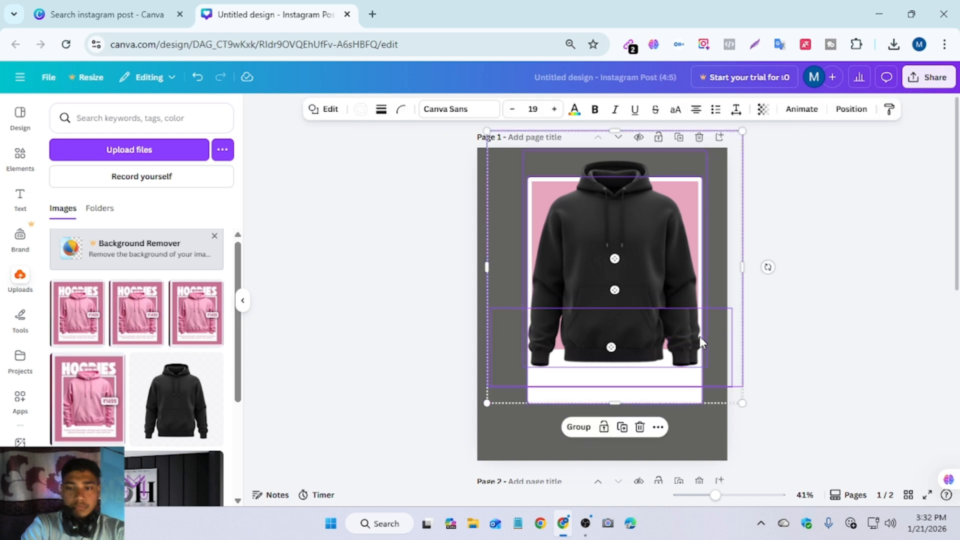
{"action": "left_click", "coordinate": [689, 336]}
{"action": "left_click_drag", "start_coordinate": [733, 345], "coordinate": [645, 343]}
{"action": "left_click", "coordinate": [782, 335]}
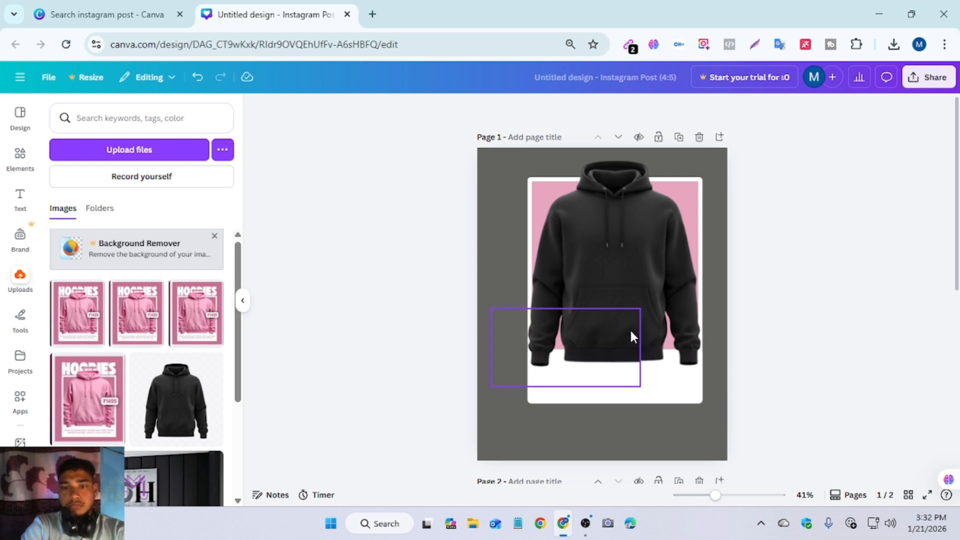
{"action": "left_click", "coordinate": [632, 335]}
{"action": "left_click_drag", "start_coordinate": [641, 347], "coordinate": [574, 340]}
{"action": "left_click", "coordinate": [763, 330]}
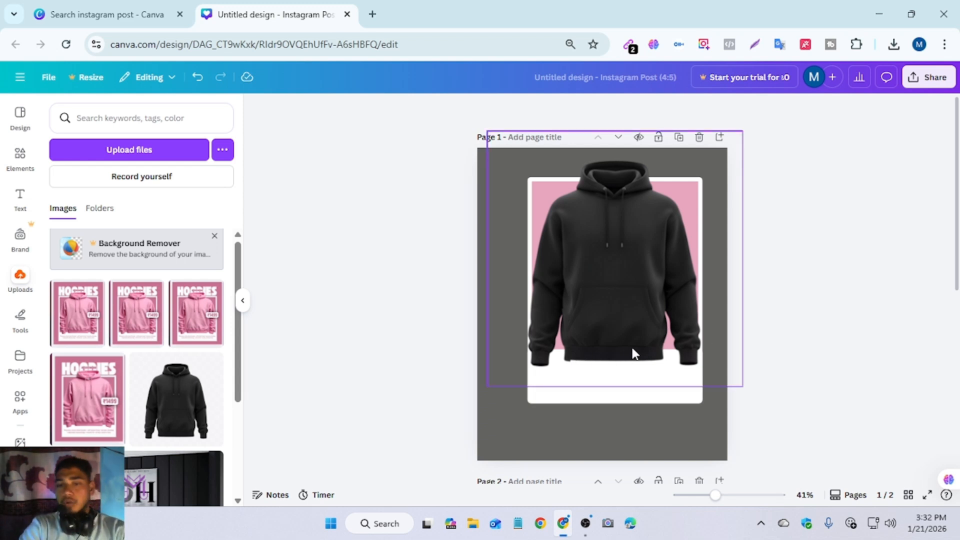
Nudge the cropped sleeve piece into alignment with the hoodie and enlarge it slightly
{"action": "left_click", "coordinate": [560, 334]}
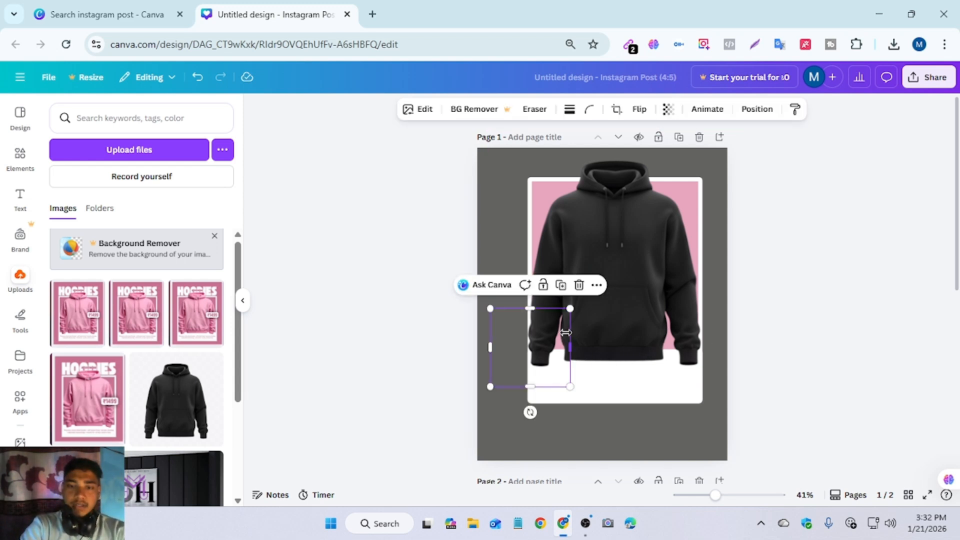
{"action": "left_click_drag", "start_coordinate": [562, 328], "coordinate": [561, 326]}
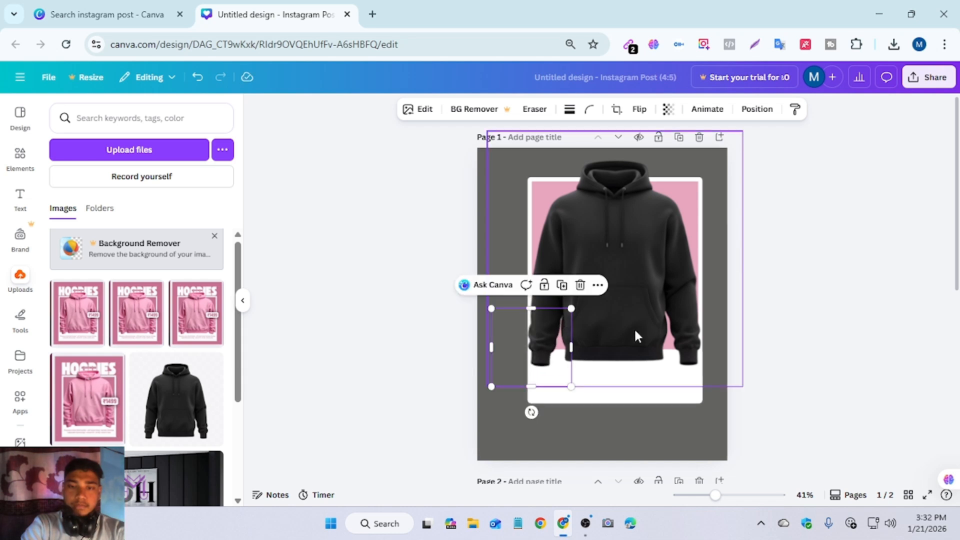
{"action": "left_click", "coordinate": [770, 320]}
{"action": "left_click", "coordinate": [574, 342]}
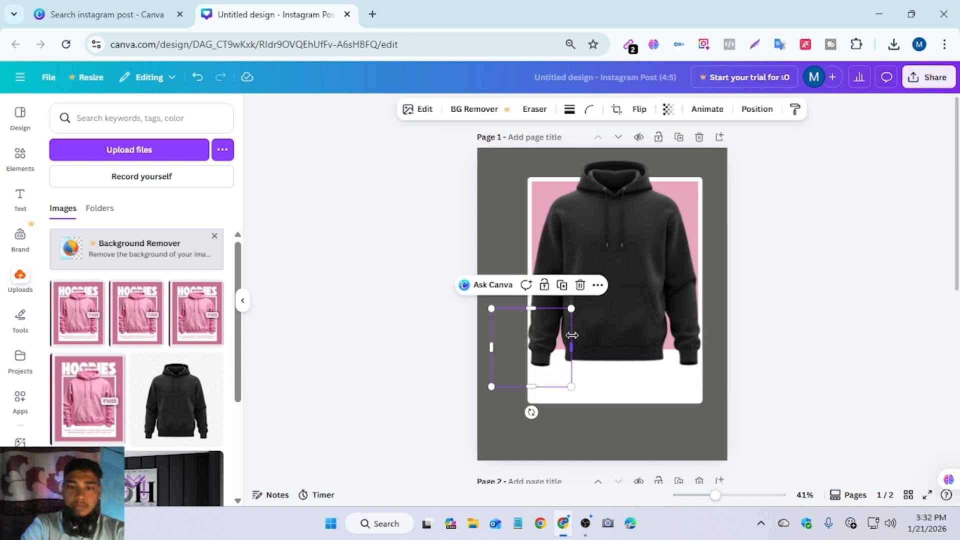
{"action": "left_click_drag", "start_coordinate": [570, 306], "coordinate": [538, 315]}
{"action": "left_click", "coordinate": [738, 317]}
{"action": "left_click", "coordinate": [540, 322]}
{"action": "left_click", "coordinate": [775, 294]}
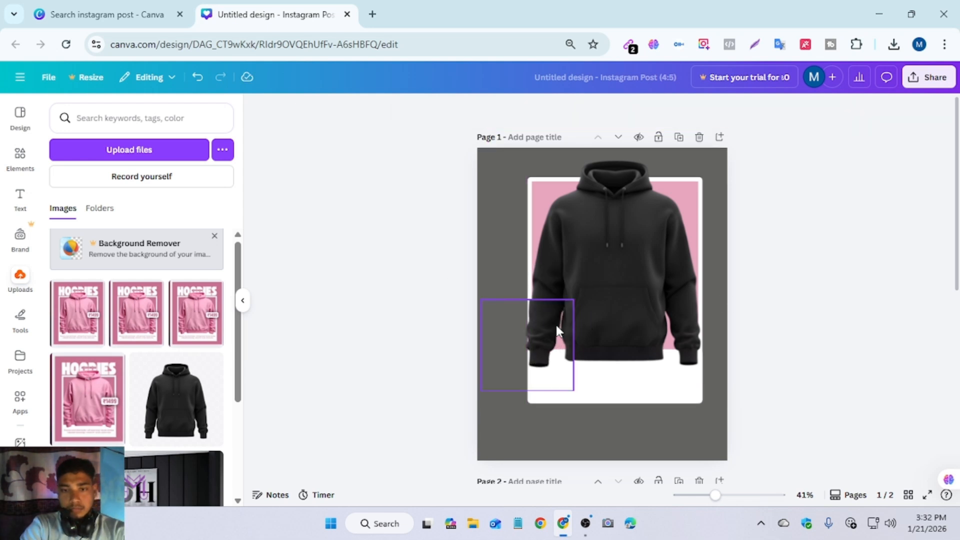
Undo the sleeve adjustments, the crops and the insertion of the extra hoodie copy
{"action": "left_click", "coordinate": [543, 327]}
{"action": "key", "text": "ctrl+z"}
{"action": "key", "text": "ctrl+z"}
{"action": "key", "text": "ctrl+z"}
{"action": "key", "text": "ctrl+z"}
{"action": "key", "text": "ctrl+z"}
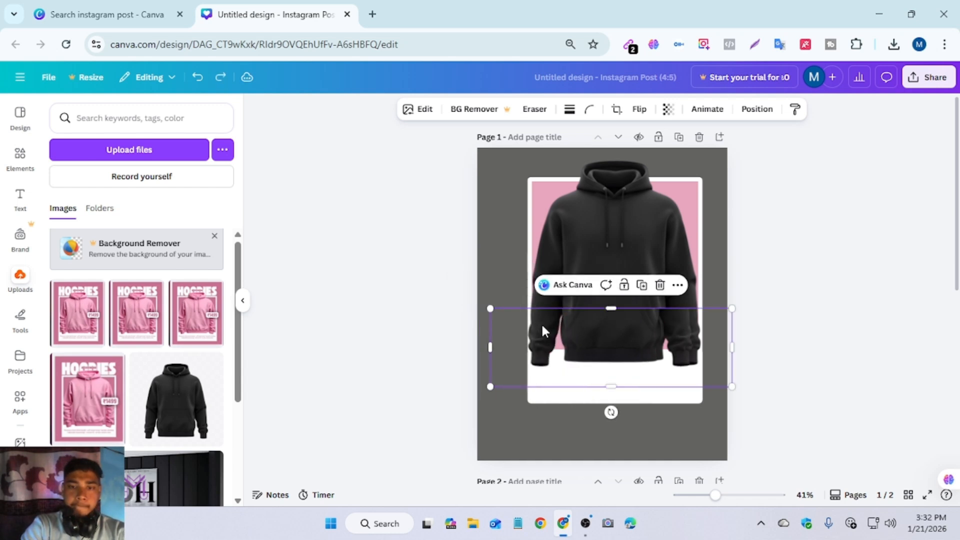
{"action": "left_click", "coordinate": [809, 305]}
{"action": "left_click", "coordinate": [646, 341]}
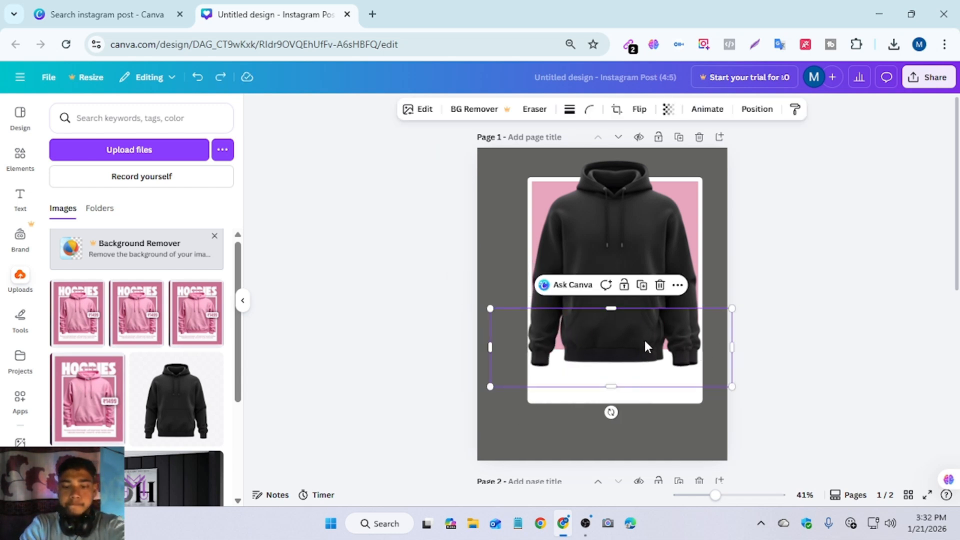
{"action": "key", "text": "ctrl+z"}
{"action": "mouse_move", "coordinate": [627, 277]}
{"action": "left_mouse_down"}
{"action": "mouse_move", "coordinate": [632, 249]}
{"action": "mouse_move", "coordinate": [626, 279]}
{"action": "left_mouse_up"}
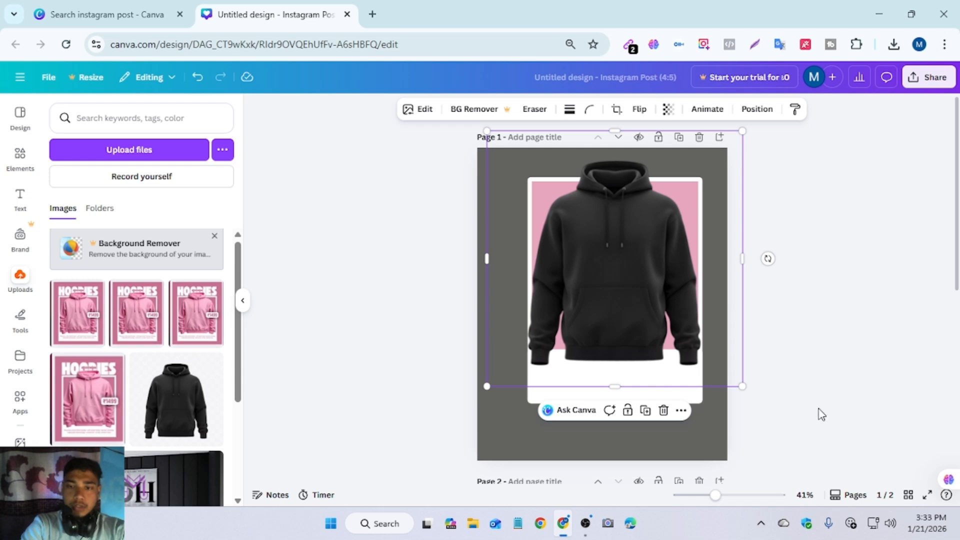
Move the front hoodie aside to the left, then scale down the bottom-layer hoodie and raise it so its hood shows above the frame
{"action": "left_click_drag", "start_coordinate": [743, 386], "coordinate": [742, 384]}
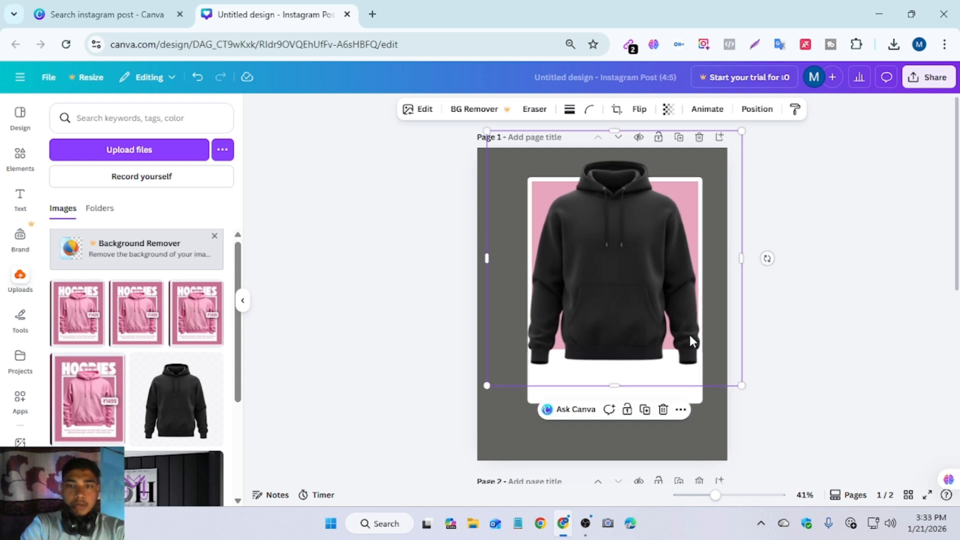
{"action": "left_click_drag", "start_coordinate": [673, 321], "coordinate": [605, 307]}
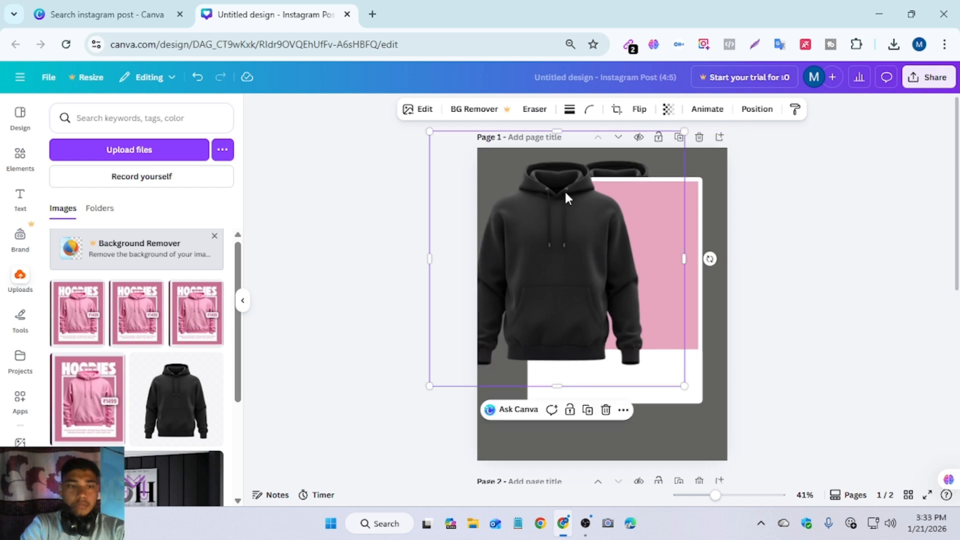
{"action": "left_click", "coordinate": [765, 109]}
{"action": "left_click", "coordinate": [170, 312]}
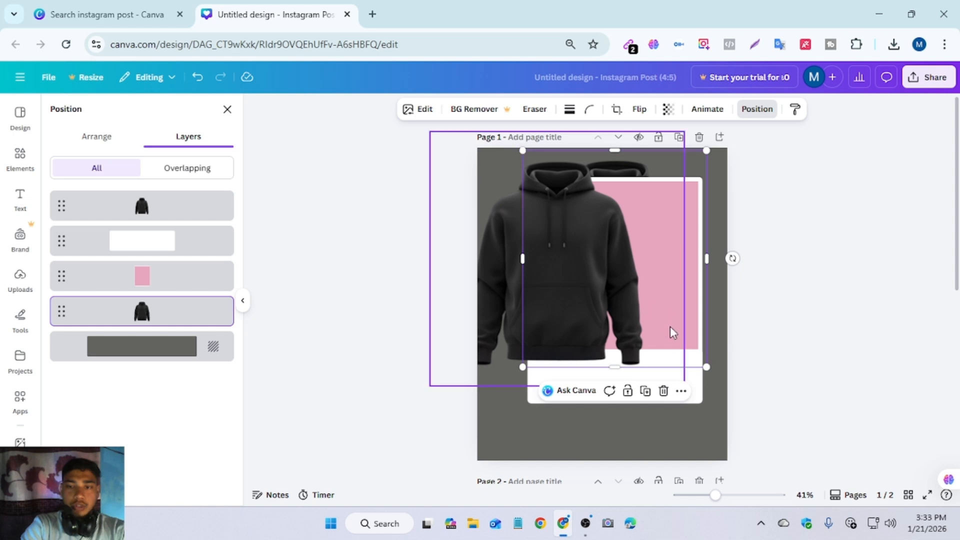
{"action": "left_click_drag", "start_coordinate": [706, 366], "coordinate": [693, 352]}
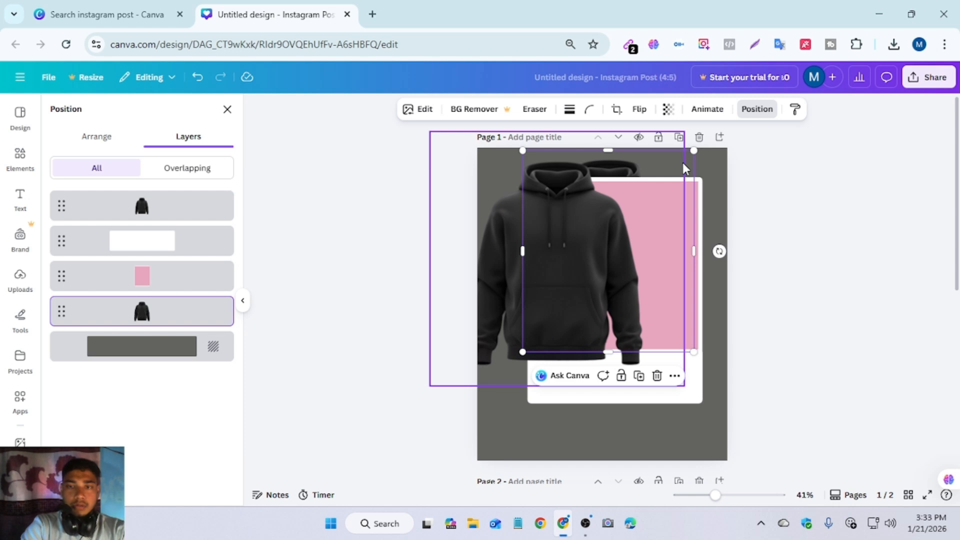
{"action": "left_click_drag", "start_coordinate": [688, 160], "coordinate": [695, 157]}
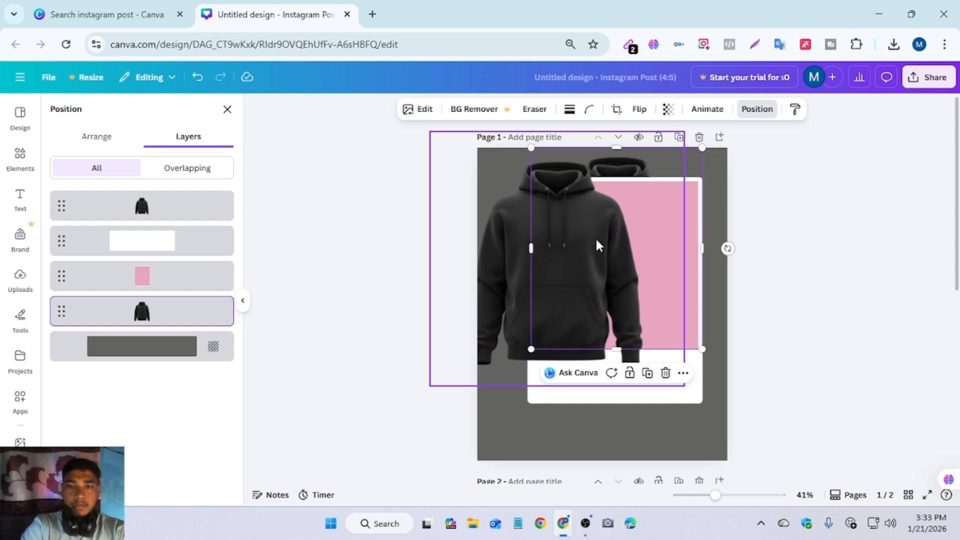
Move the front hoodie back over the pink frame, scale it down to fit inside the frame's width and align it with the hood behind
{"action": "left_click", "coordinate": [583, 242]}
{"action": "left_click_drag", "start_coordinate": [595, 242], "coordinate": [640, 233]}
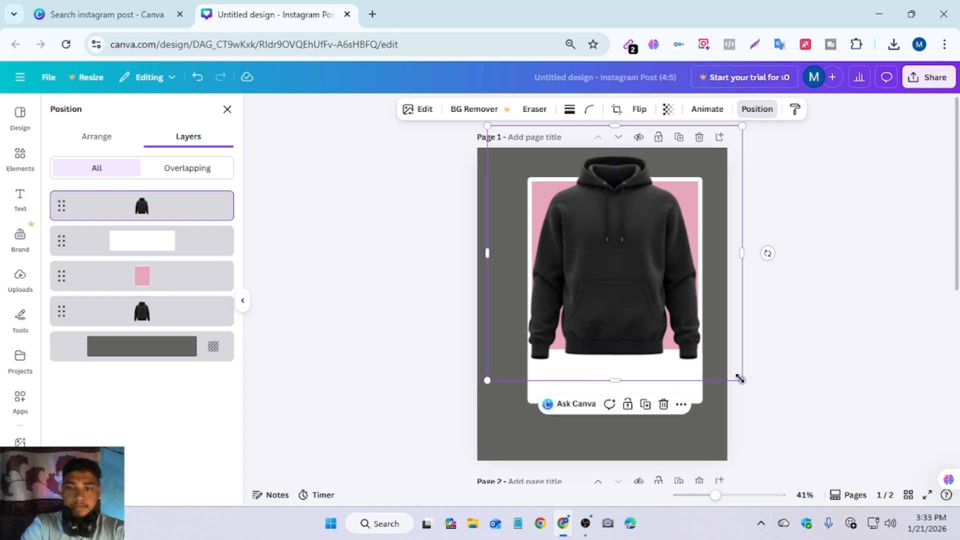
{"action": "left_click_drag", "start_coordinate": [740, 379], "coordinate": [710, 361]}
{"action": "mouse_move", "coordinate": [628, 273]}
{"action": "left_mouse_down"}
{"action": "mouse_move", "coordinate": [641, 285]}
{"action": "mouse_move", "coordinate": [639, 274]}
{"action": "left_mouse_up"}
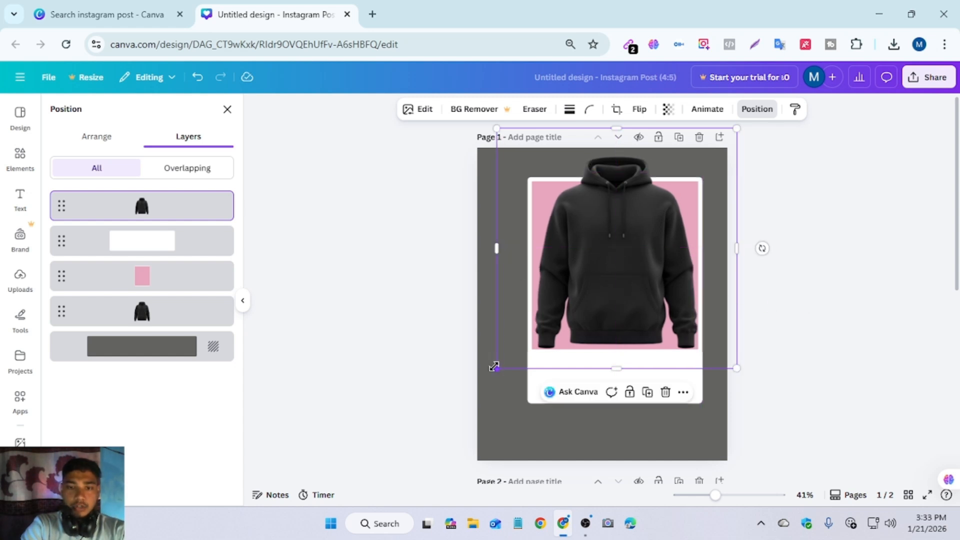
{"action": "left_click_drag", "start_coordinate": [497, 368], "coordinate": [491, 374]}
{"action": "left_click_drag", "start_coordinate": [580, 316], "coordinate": [586, 312]}
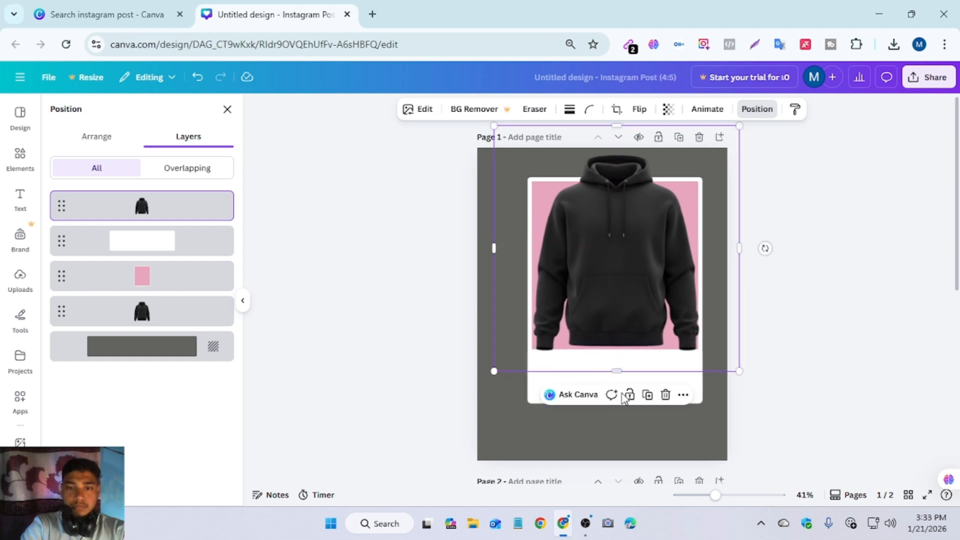
Move the white band up over the hoodie's cuff level and shorten the pink frame to end at the band's lower edge
{"action": "left_click", "coordinate": [656, 382]}
{"action": "left_click_drag", "start_coordinate": [650, 386], "coordinate": [647, 365]}
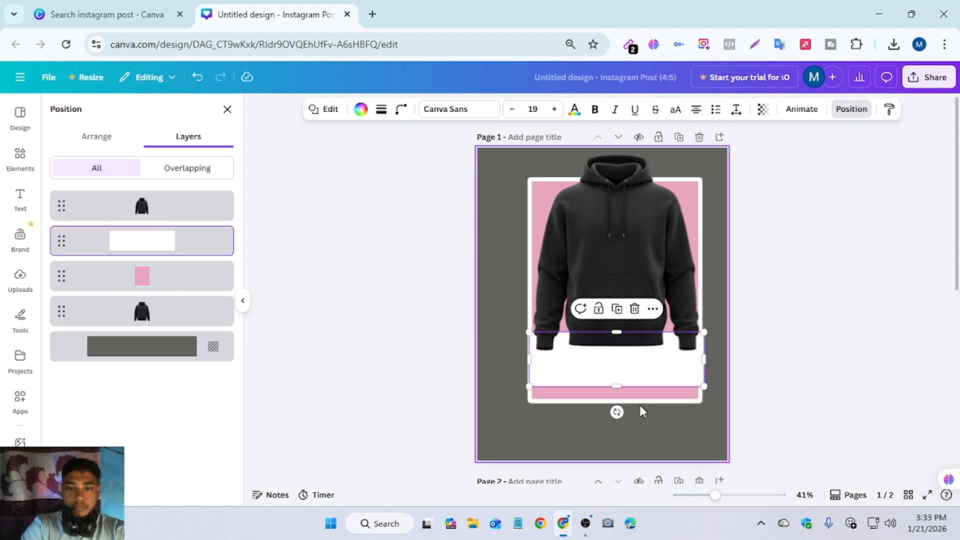
{"action": "left_click", "coordinate": [638, 398]}
{"action": "left_click_drag", "start_coordinate": [638, 398], "coordinate": [643, 386]}
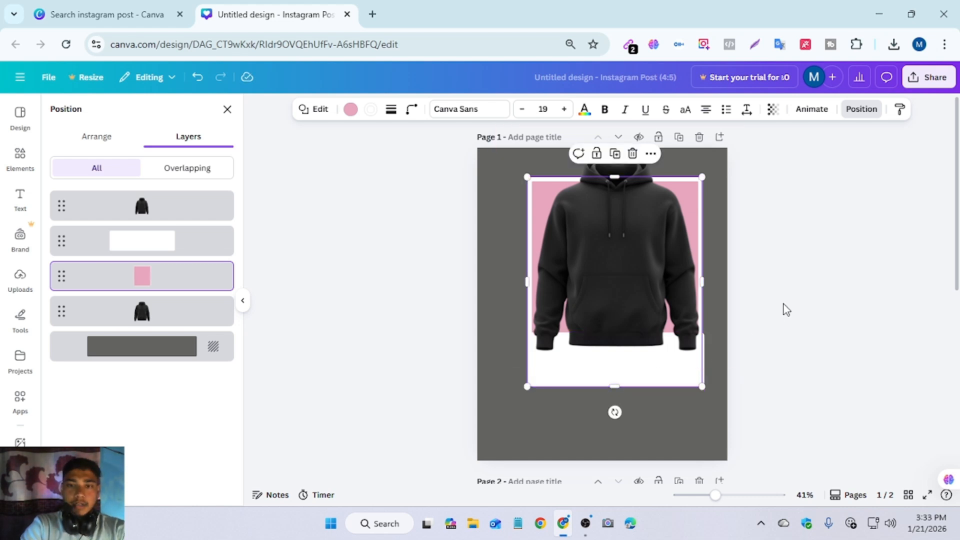
Move the white band's layer to the top, above the front hoodie
{"action": "left_click", "coordinate": [636, 247]}
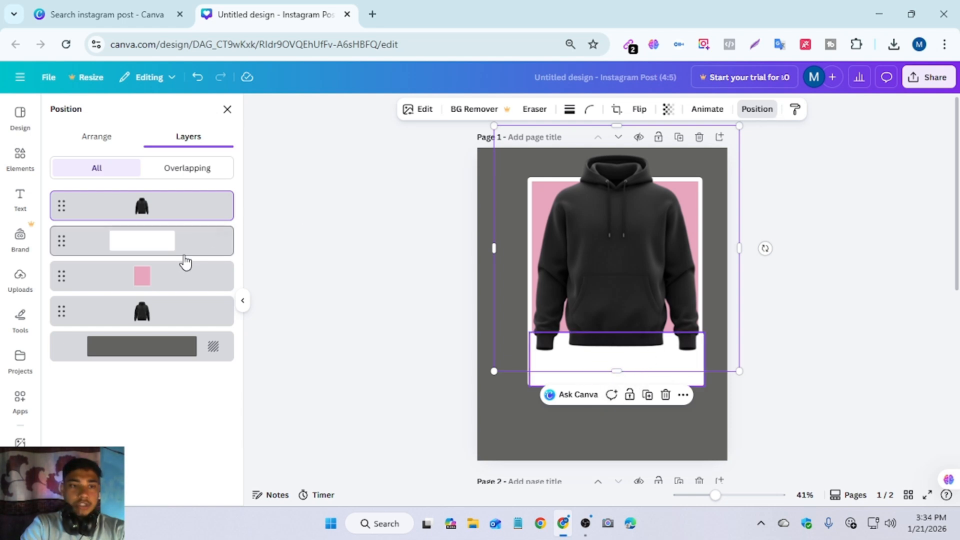
{"action": "left_click_drag", "start_coordinate": [172, 246], "coordinate": [167, 183]}
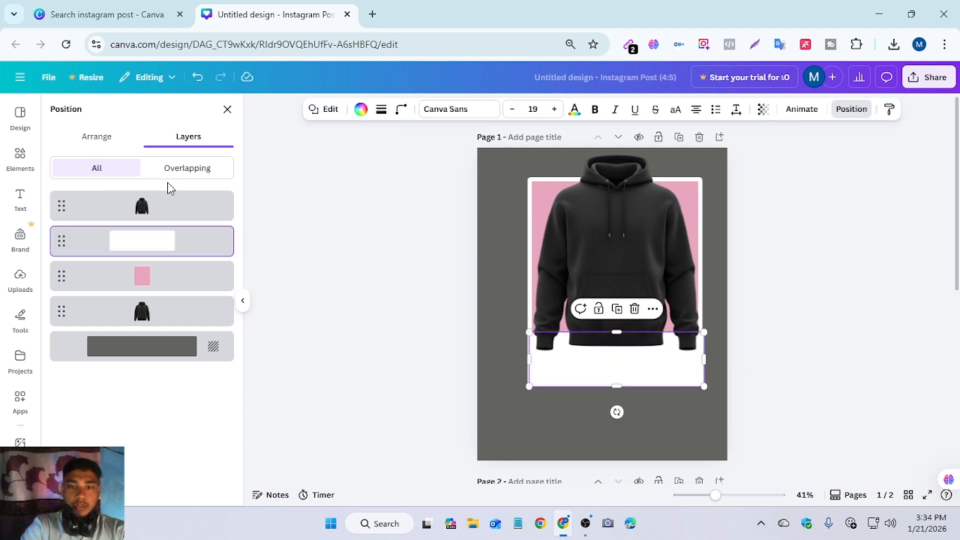
{"action": "left_click_drag", "start_coordinate": [149, 237], "coordinate": [142, 197]}
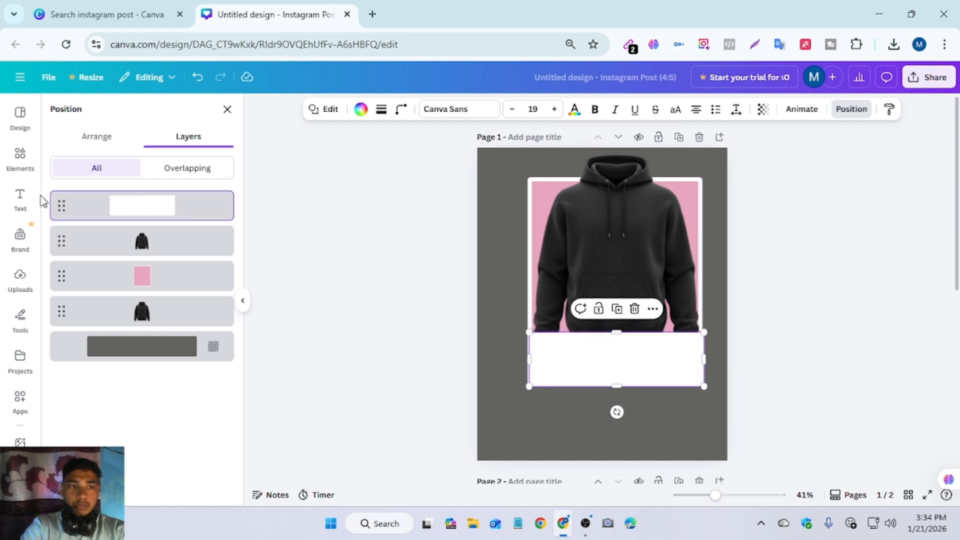
Insert another copy of the uploaded hoodie, scale it to about the frame's width and align it over the existing hoodie
{"action": "left_click", "coordinate": [26, 279]}
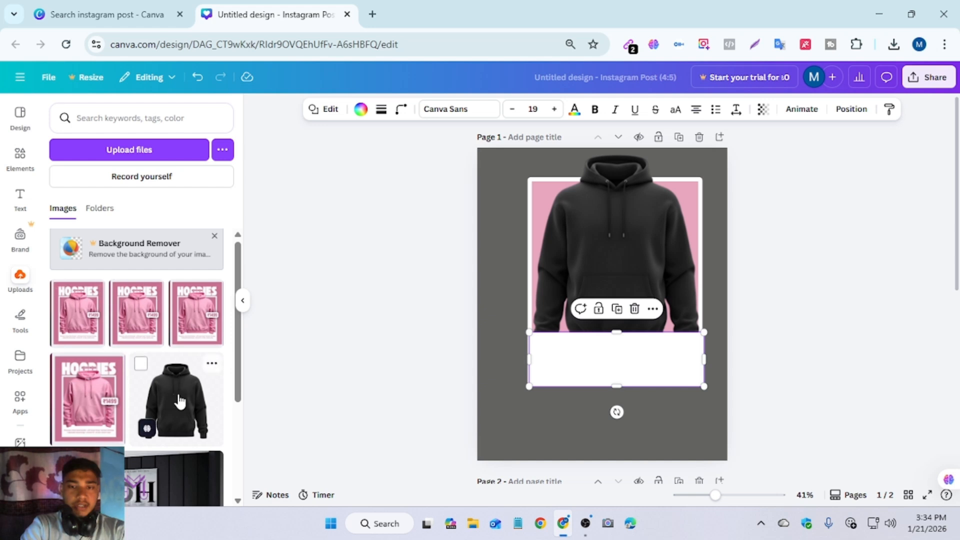
{"action": "left_click", "coordinate": [176, 398]}
{"action": "left_click_drag", "start_coordinate": [625, 359], "coordinate": [618, 287]}
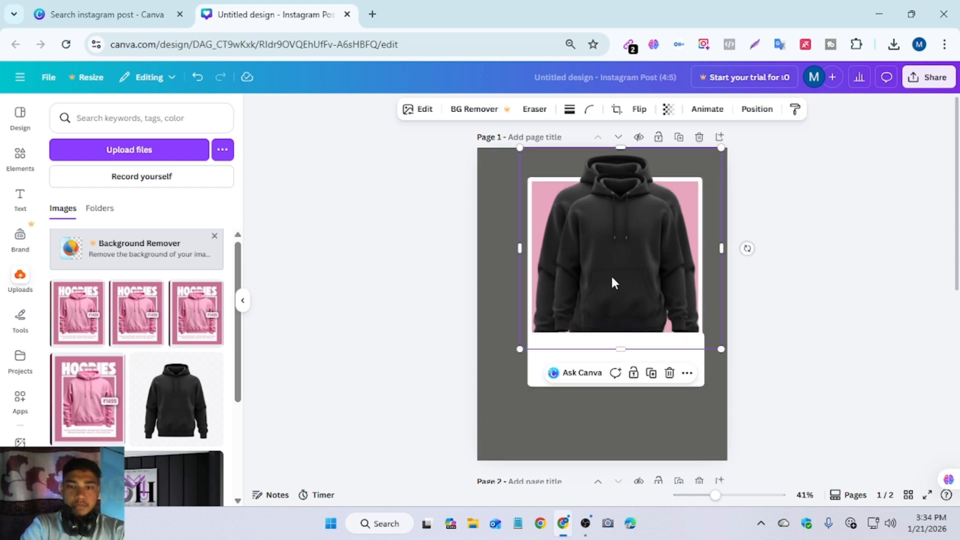
{"action": "left_click_drag", "start_coordinate": [522, 148], "coordinate": [440, 120]}
{"action": "left_click_drag", "start_coordinate": [583, 260], "coordinate": [610, 277]}
{"action": "scroll", "coordinate": [620, 263], "scroll_direction": "down", "scroll_amount": 2}
{"action": "scroll", "coordinate": [618, 268], "scroll_direction": "up", "scroll_amount": 2}
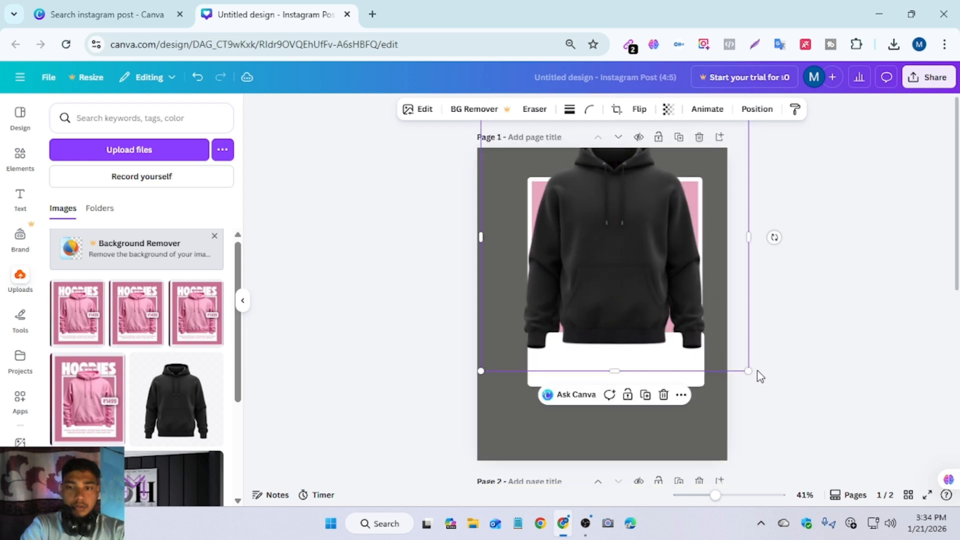
{"action": "left_click_drag", "start_coordinate": [747, 370], "coordinate": [728, 354]}
{"action": "left_click_drag", "start_coordinate": [613, 274], "coordinate": [634, 285]}
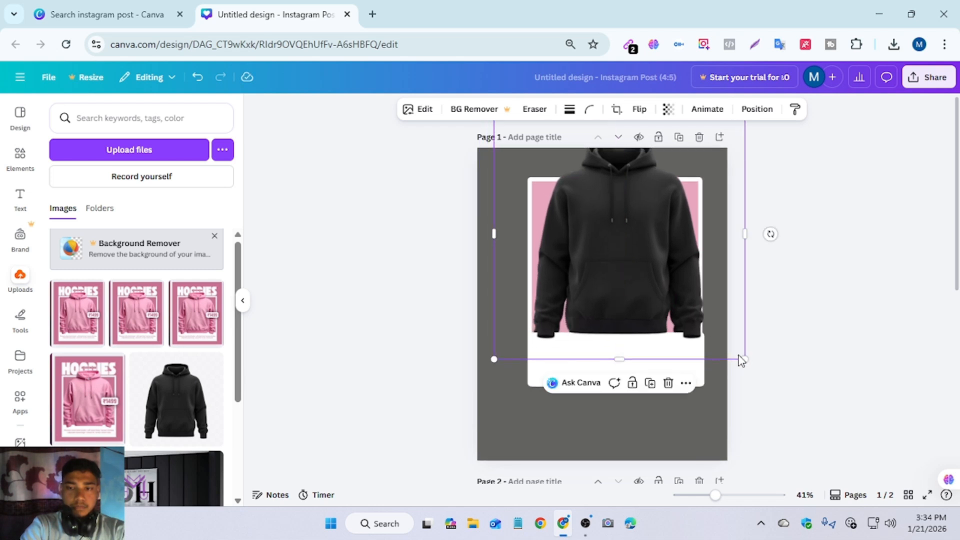
{"action": "left_click_drag", "start_coordinate": [743, 358], "coordinate": [730, 345]}
{"action": "left_click_drag", "start_coordinate": [619, 275], "coordinate": [613, 270]}
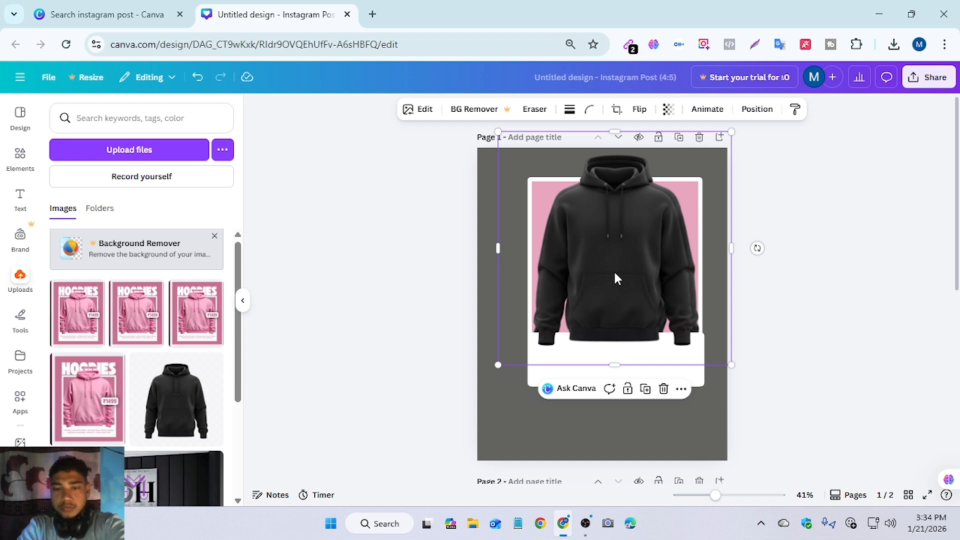
Remove the extra hoodie copy and move the hoodie behind the white band slightly upward
{"action": "key", "text": "Escape"}
{"action": "left_click", "coordinate": [612, 279]}
{"action": "left_click_drag", "start_coordinate": [634, 308], "coordinate": [615, 279]}
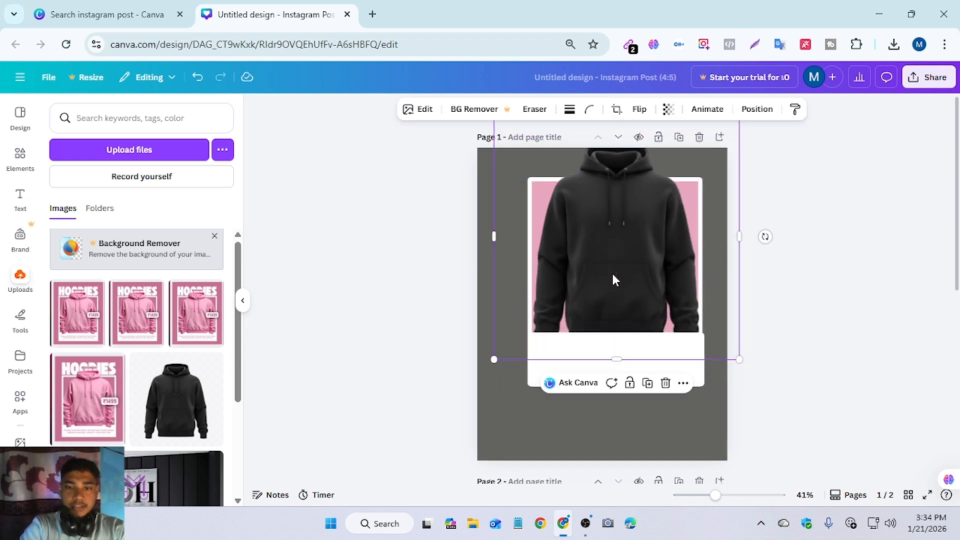
Bring the front hoodie's layer above the white band and move that hoodie slightly down over the band
{"action": "left_click_drag", "start_coordinate": [739, 358], "coordinate": [720, 345]}
{"action": "key", "text": "ctrl+z"}
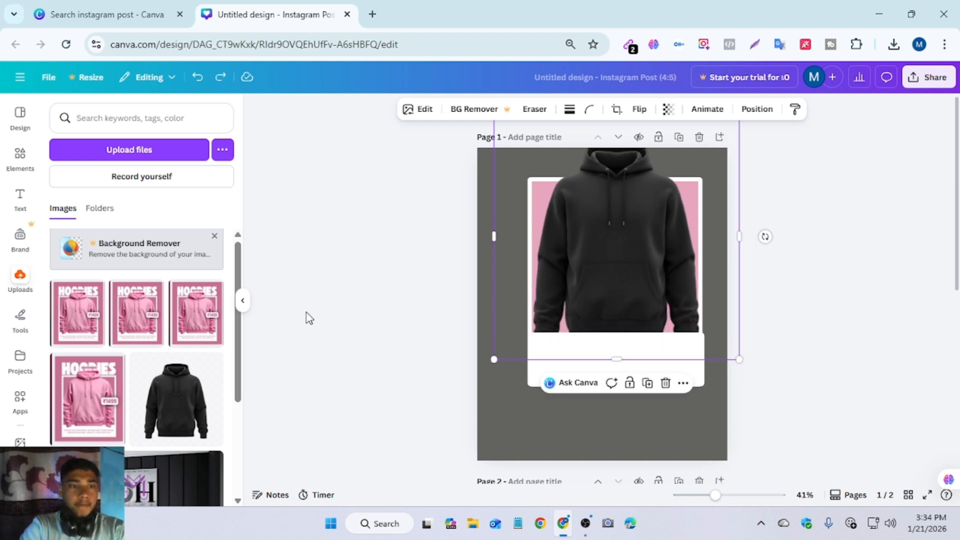
{"action": "left_click", "coordinate": [754, 109]}
{"action": "left_click_drag", "start_coordinate": [145, 245], "coordinate": [161, 230]}
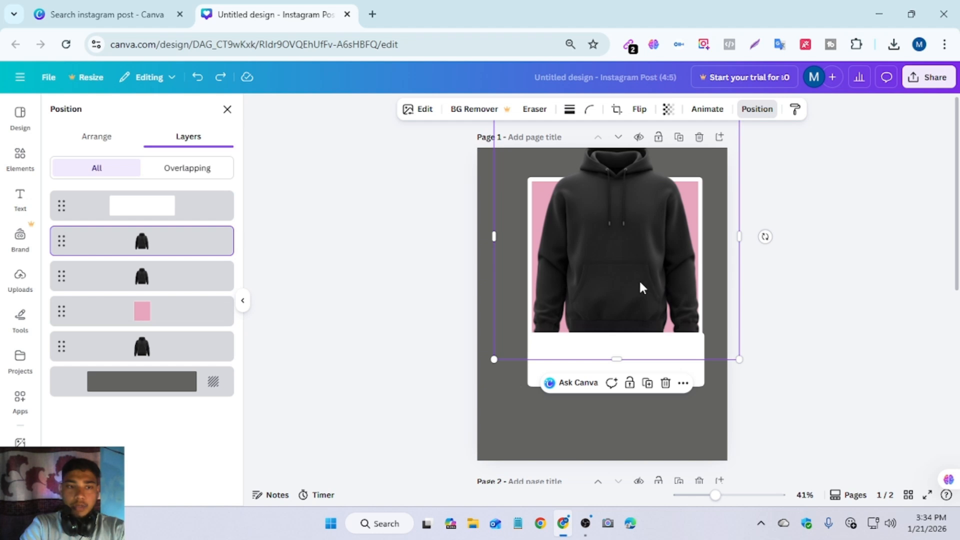
{"action": "left_click_drag", "start_coordinate": [217, 243], "coordinate": [217, 192]}
{"action": "mouse_move", "coordinate": [630, 264]}
{"action": "left_mouse_down"}
{"action": "mouse_move", "coordinate": [626, 283]}
{"action": "mouse_move", "coordinate": [628, 275]}
{"action": "left_mouse_up"}
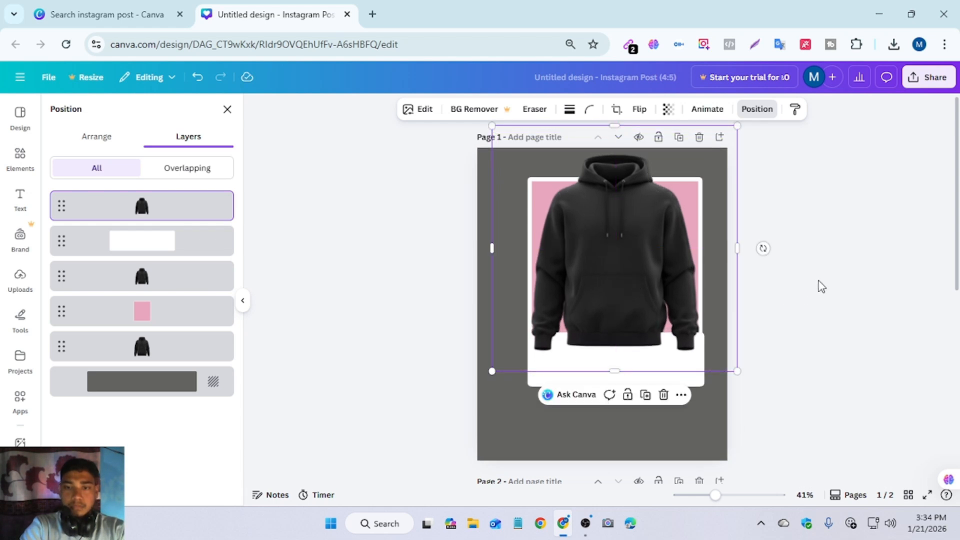
{"action": "key", "text": "Escape"}
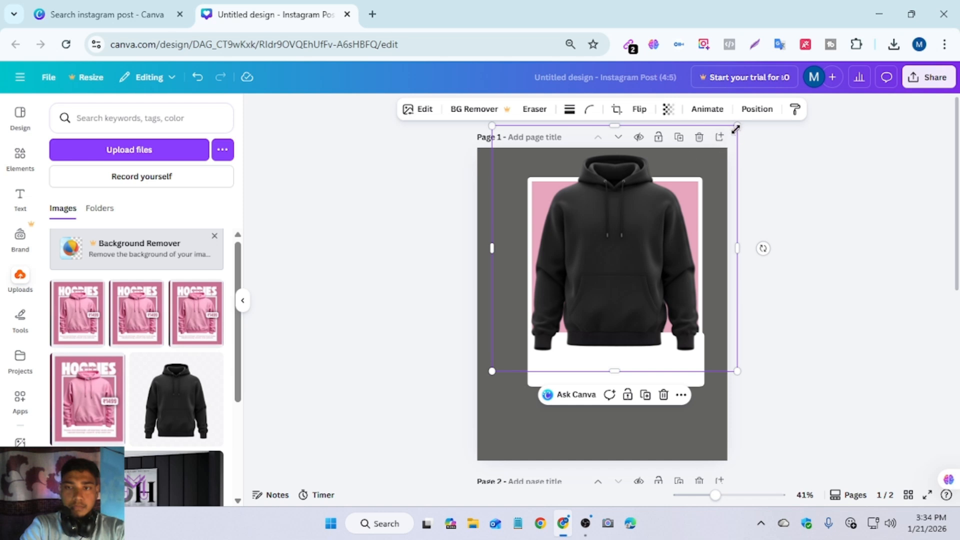
Enlarge the front hoodie slightly over the frame and crop away the upper half of its image
{"action": "left_click_drag", "start_coordinate": [737, 125], "coordinate": [795, 167]}
{"action": "mouse_move", "coordinate": [652, 223]}
{"action": "left_mouse_down"}
{"action": "mouse_move", "coordinate": [654, 253]}
{"action": "mouse_move", "coordinate": [652, 235]}
{"action": "left_mouse_up"}
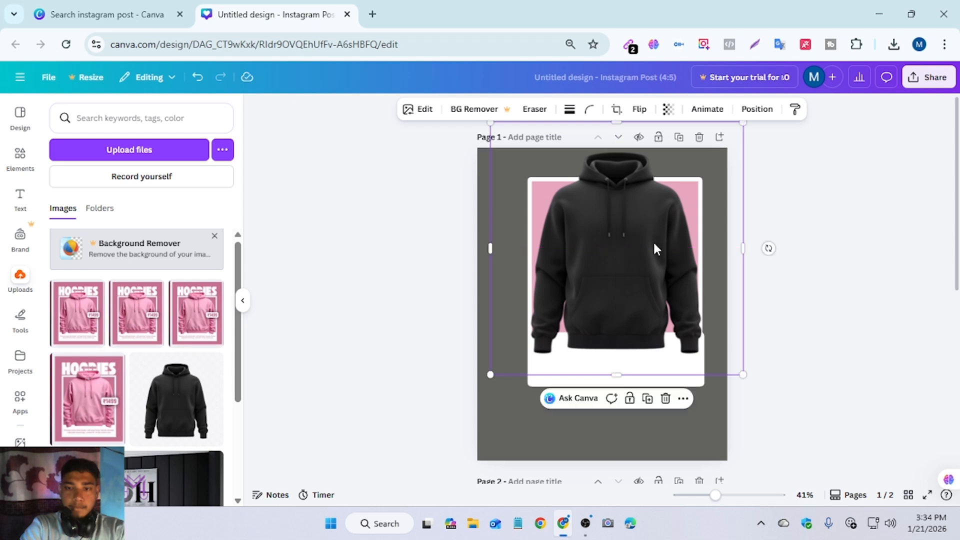
{"action": "left_click_drag", "start_coordinate": [611, 124], "coordinate": [624, 251]}
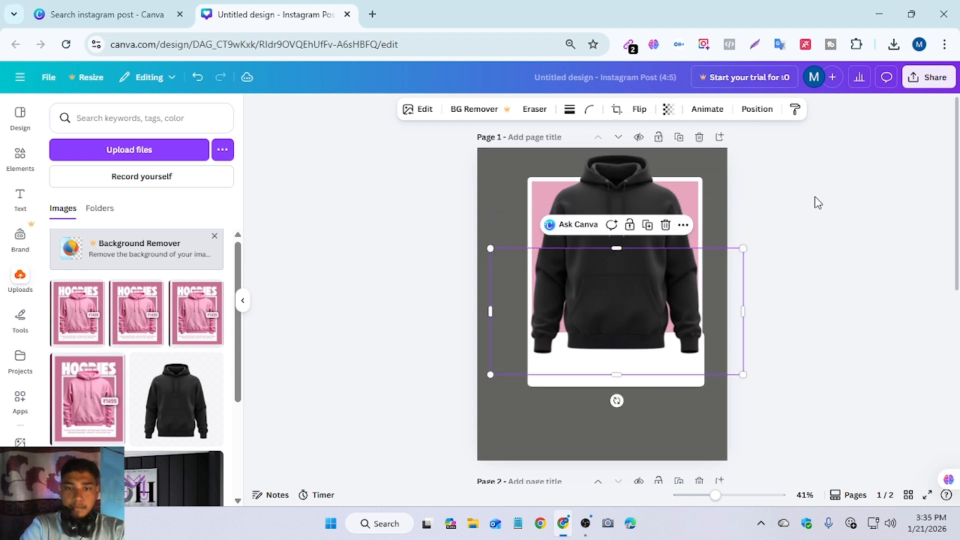
{"action": "left_click", "coordinate": [816, 203]}
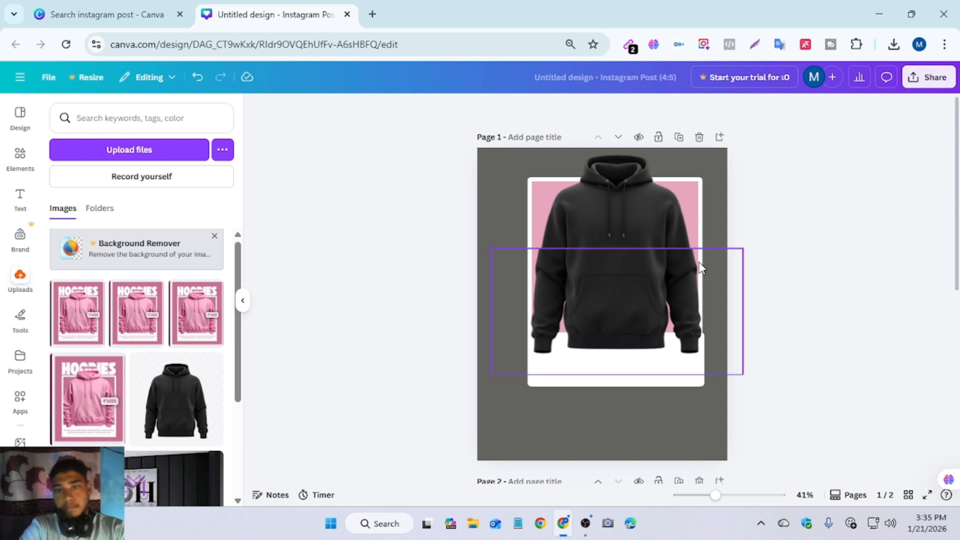
Delete the cropped copy of the hoodie lying over the white band
{"action": "left_click_drag", "start_coordinate": [626, 306], "coordinate": [641, 285]}
{"action": "left_click", "coordinate": [870, 242]}
{"action": "left_click", "coordinate": [654, 276]}
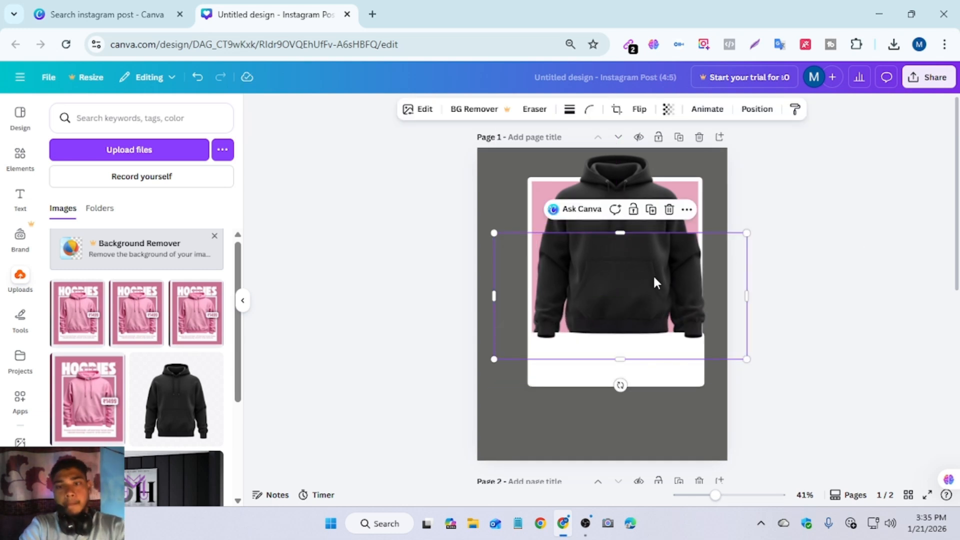
{"action": "key", "text": "Delete"}
Try a duplicate of the front hoodie offset slightly upward, and remove the extra copy through its layer
{"action": "left_click", "coordinate": [634, 249]}
{"action": "left_click_drag", "start_coordinate": [634, 248], "coordinate": [646, 225], "text": "alt"}
{"action": "left_click", "coordinate": [757, 109]}
{"action": "left_click_drag", "start_coordinate": [188, 234], "coordinate": [200, 184]}
{"action": "left_click_drag", "start_coordinate": [170, 230], "coordinate": [190, 188]}
{"action": "left_click_drag", "start_coordinate": [197, 244], "coordinate": [190, 196]}
{"action": "left_click", "coordinate": [166, 275]}
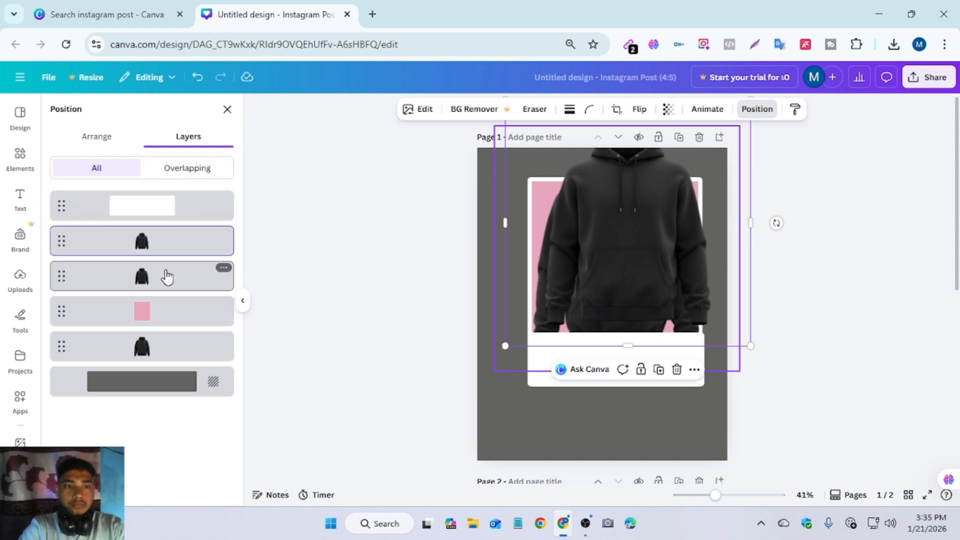
{"action": "key", "text": "Delete"}
Move the remaining front hoodie's layer to the top, above the white band
{"action": "left_click_drag", "start_coordinate": [128, 231], "coordinate": [150, 269]}
{"action": "left_click", "coordinate": [612, 279]}
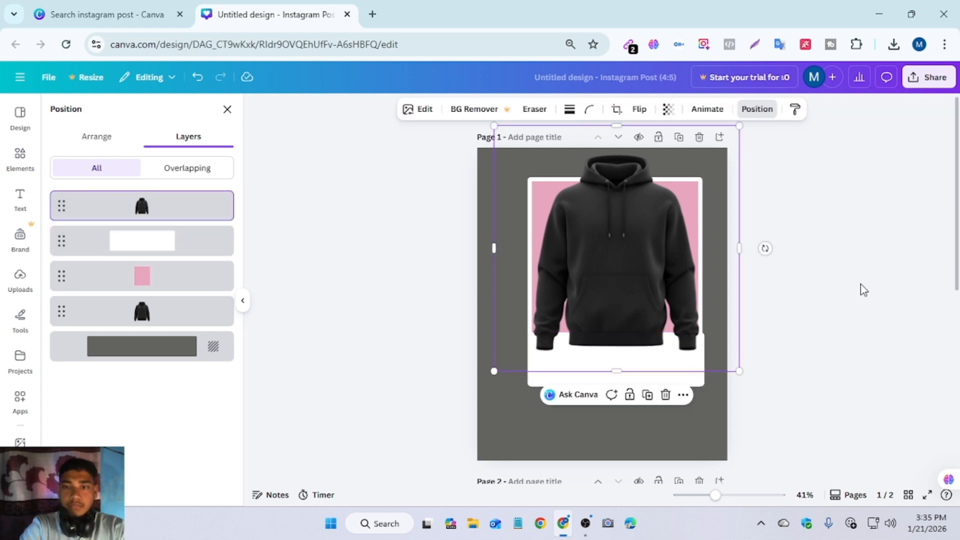
{"action": "left_click", "coordinate": [860, 284]}
{"action": "left_click", "coordinate": [861, 293]}
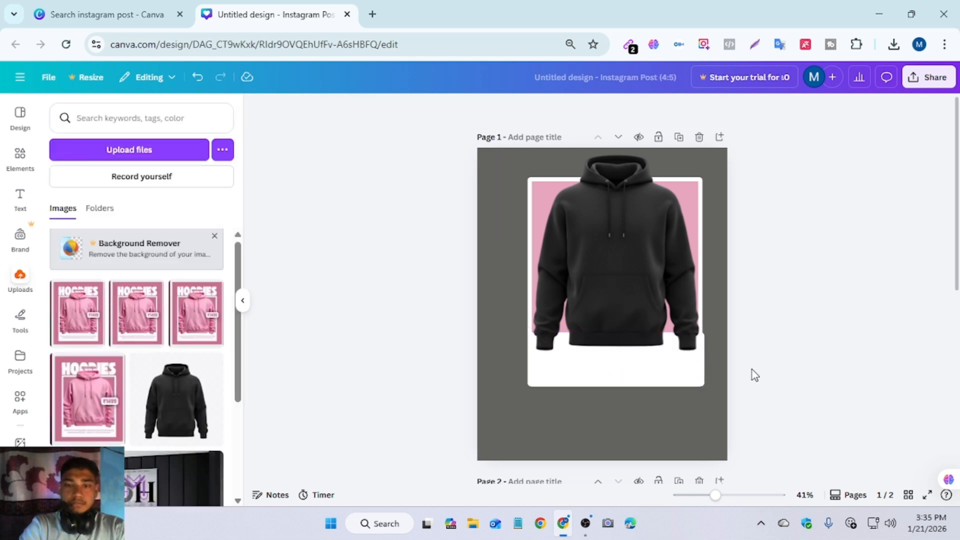
Crop the empty margins off the left and right sides of the front hoodie image
{"action": "left_click", "coordinate": [624, 383]}
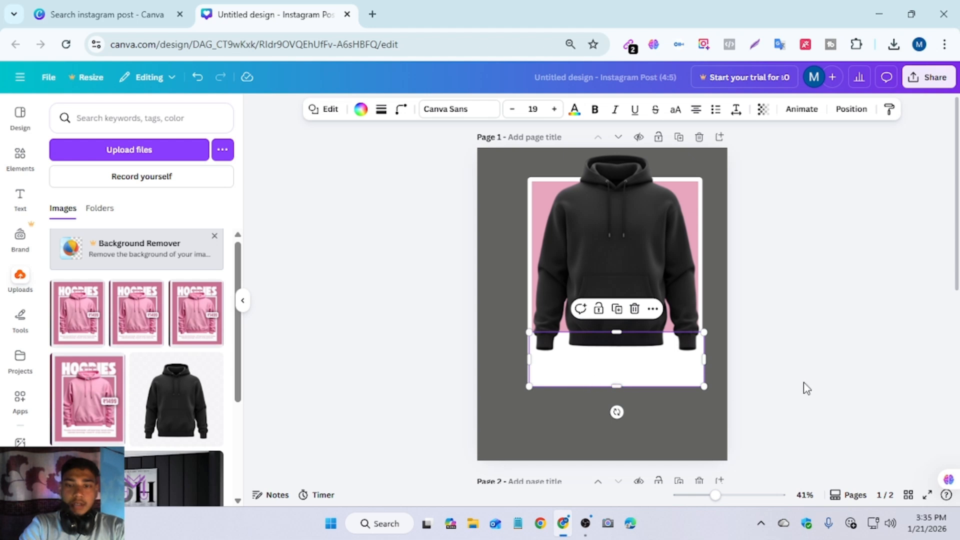
{"action": "left_click", "coordinate": [504, 160]}
{"action": "left_click_drag", "start_coordinate": [496, 240], "coordinate": [513, 247]}
{"action": "left_click_drag", "start_coordinate": [740, 247], "coordinate": [722, 248]}
{"action": "left_click", "coordinate": [838, 300]}
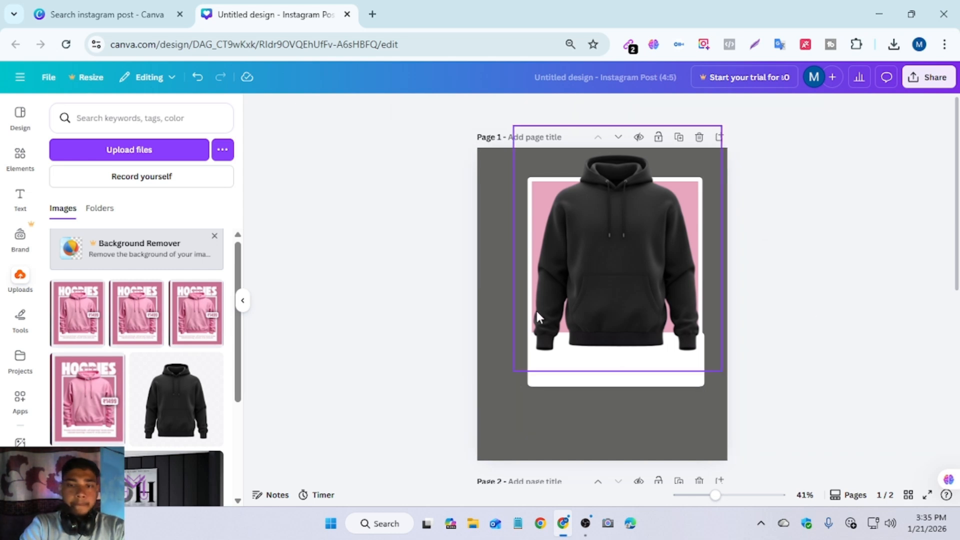
Select both hoodies, the pink frame and the white band together and move them down and left, nearer the page's centre
{"action": "left_click_drag", "start_coordinate": [496, 161], "coordinate": [712, 398]}
{"action": "left_click", "coordinate": [853, 114]}
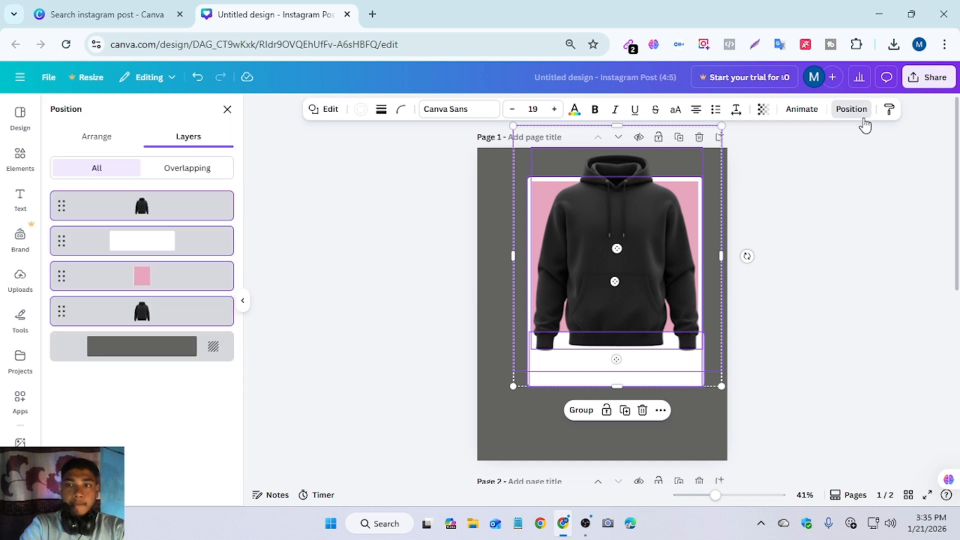
{"action": "left_click_drag", "start_coordinate": [642, 300], "coordinate": [626, 319]}
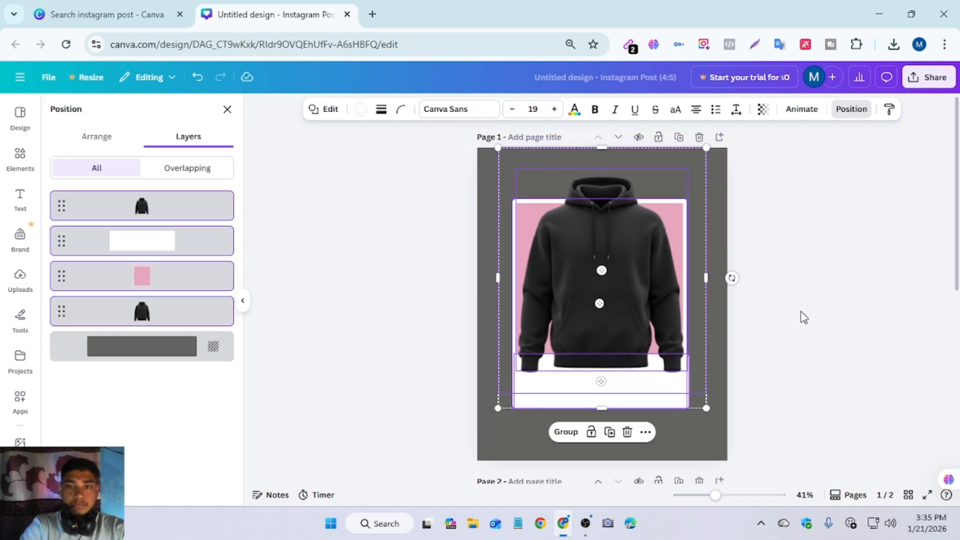
{"action": "left_click", "coordinate": [850, 302]}
{"action": "left_click", "coordinate": [845, 299]}
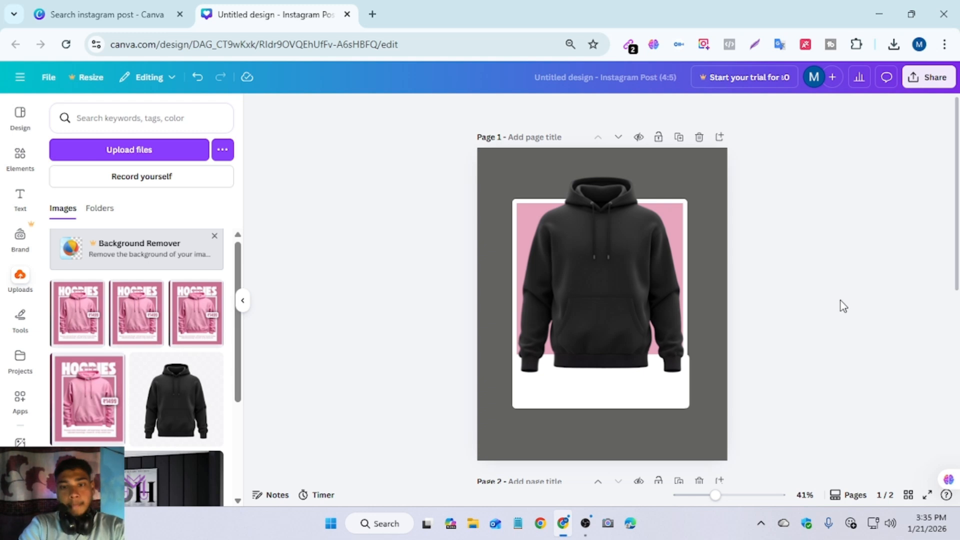
Adjust the white band's bottom and left edges to line up with the pink frame's border
{"action": "left_click", "coordinate": [658, 397]}
{"action": "mouse_move", "coordinate": [601, 410]}
{"action": "left_mouse_down"}
{"action": "mouse_move", "coordinate": [600, 396]}
{"action": "mouse_move", "coordinate": [600, 408]}
{"action": "left_mouse_up"}
{"action": "left_click_drag", "start_coordinate": [514, 381], "coordinate": [512, 381]}
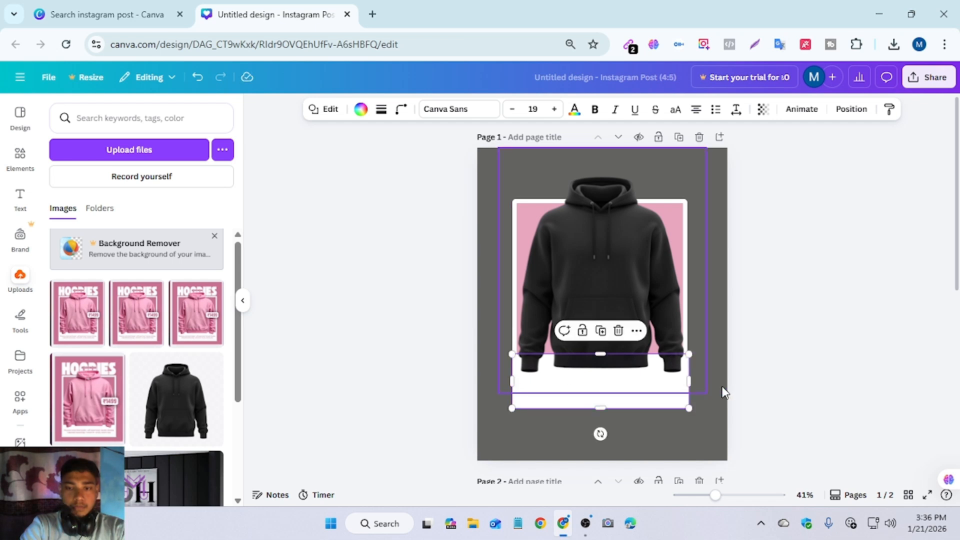
{"action": "left_click", "coordinate": [725, 388]}
{"action": "left_click", "coordinate": [674, 389]}
{"action": "left_click", "coordinate": [671, 400]}
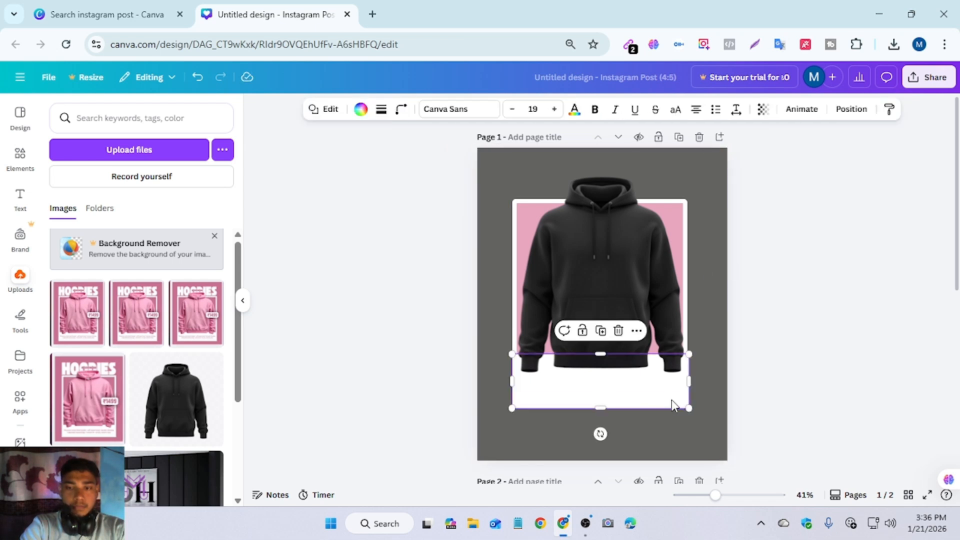
Change the white band into a triangle by setting its number of sides to 3
{"action": "left_click", "coordinate": [401, 110]}
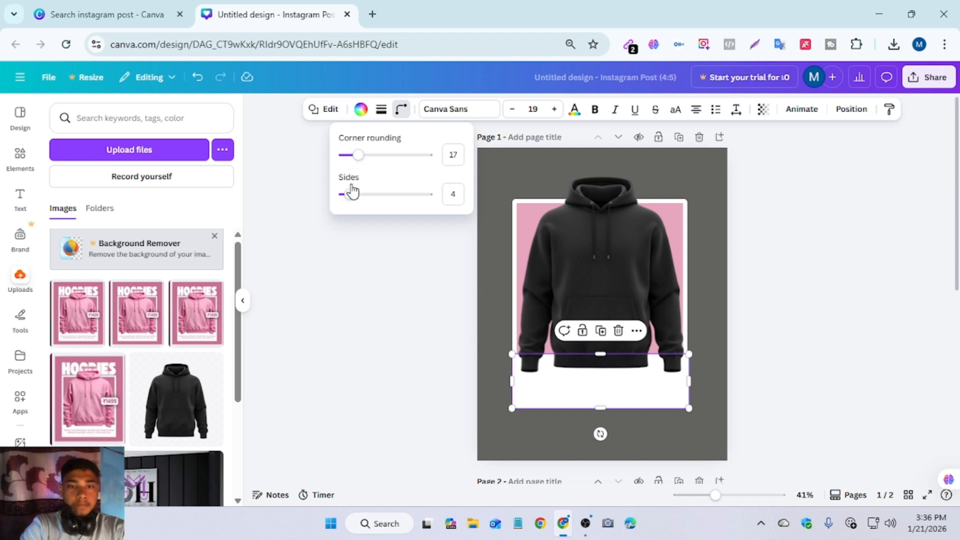
{"action": "left_click_drag", "start_coordinate": [345, 193], "coordinate": [356, 194]}
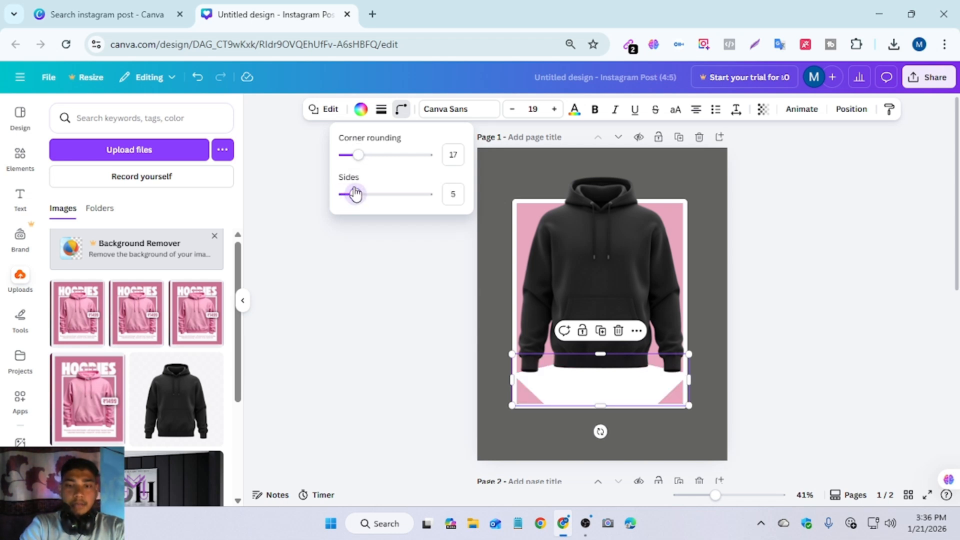
{"action": "left_click_drag", "start_coordinate": [368, 202], "coordinate": [344, 200]}
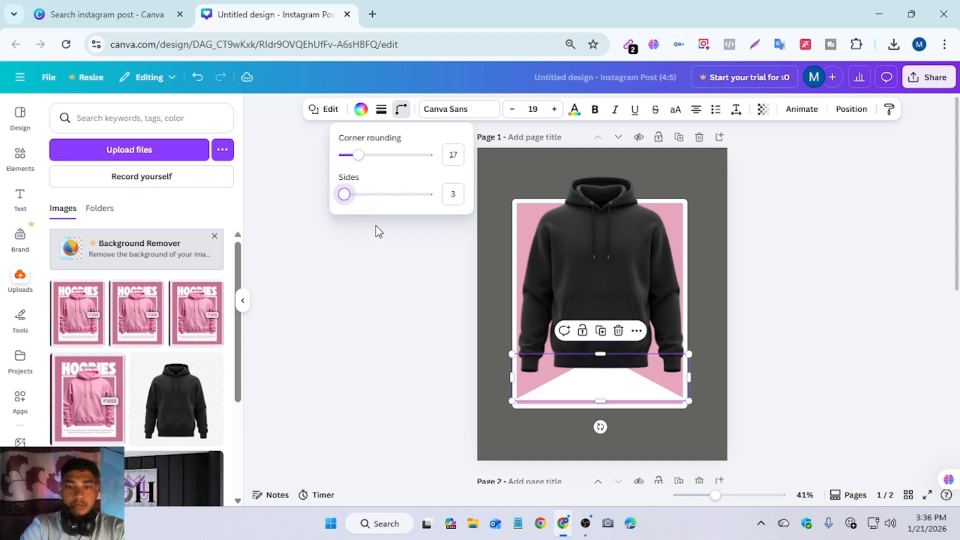
{"action": "left_click", "coordinate": [824, 352]}
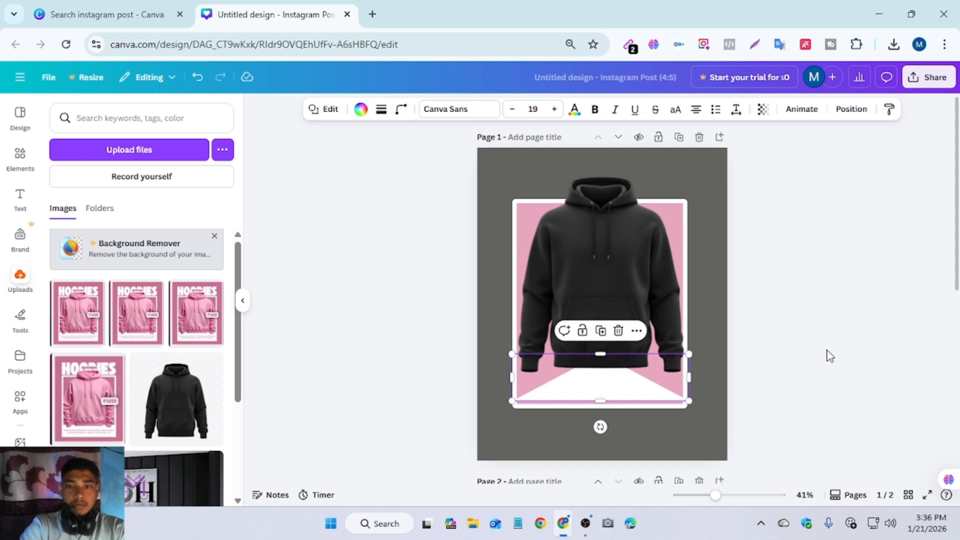
Move the white triangle down so its base sits on the pink frame's bottom edge
{"action": "left_click", "coordinate": [606, 390]}
{"action": "left_click", "coordinate": [839, 395]}
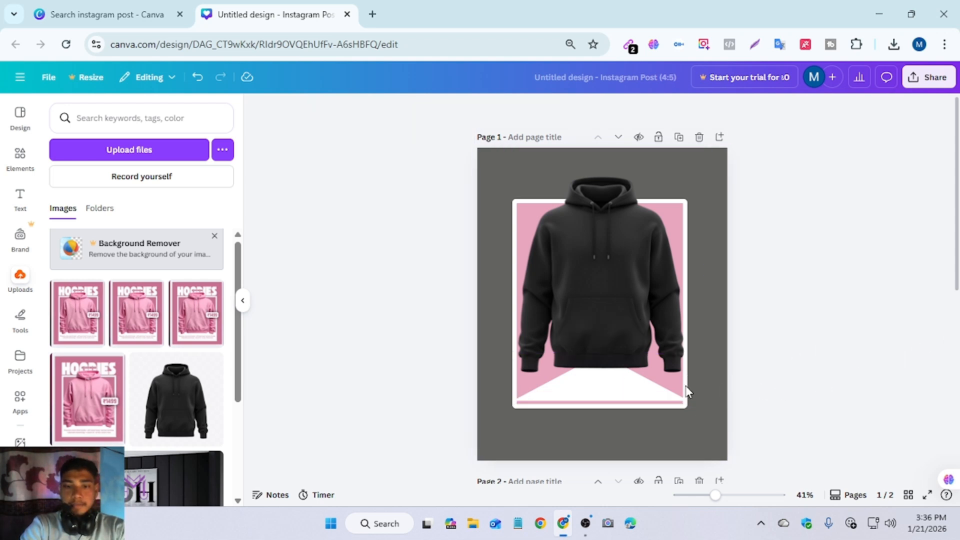
{"action": "left_click", "coordinate": [590, 401]}
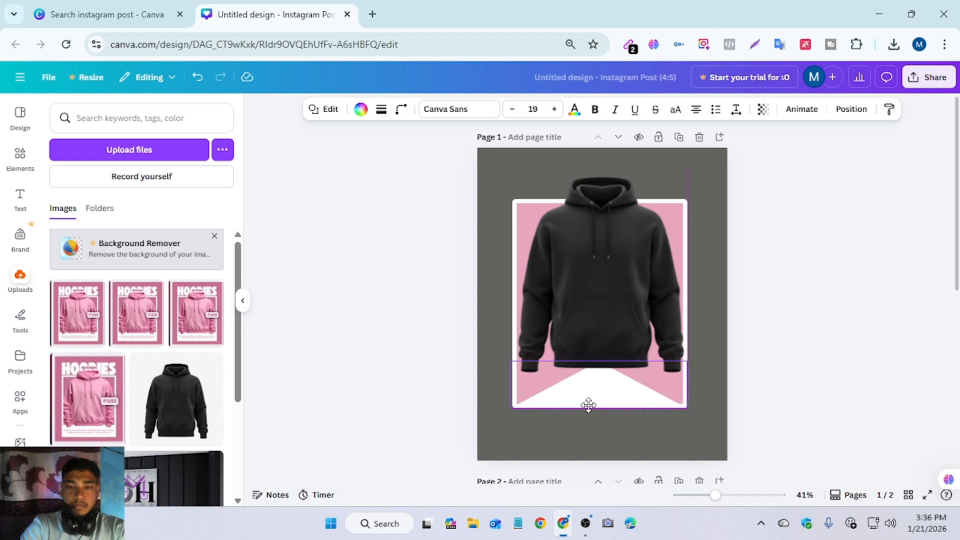
{"action": "left_click", "coordinate": [828, 384]}
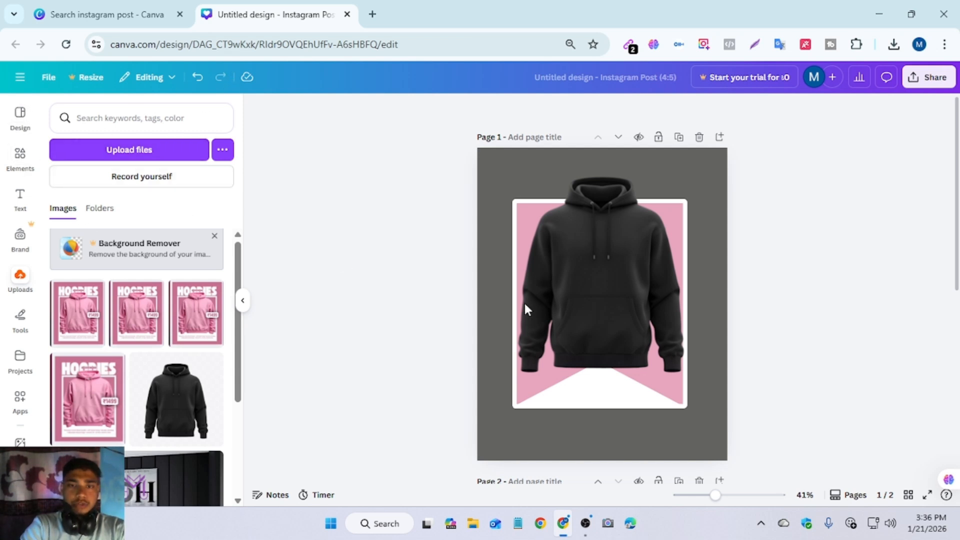
{"action": "left_click", "coordinate": [591, 404]}
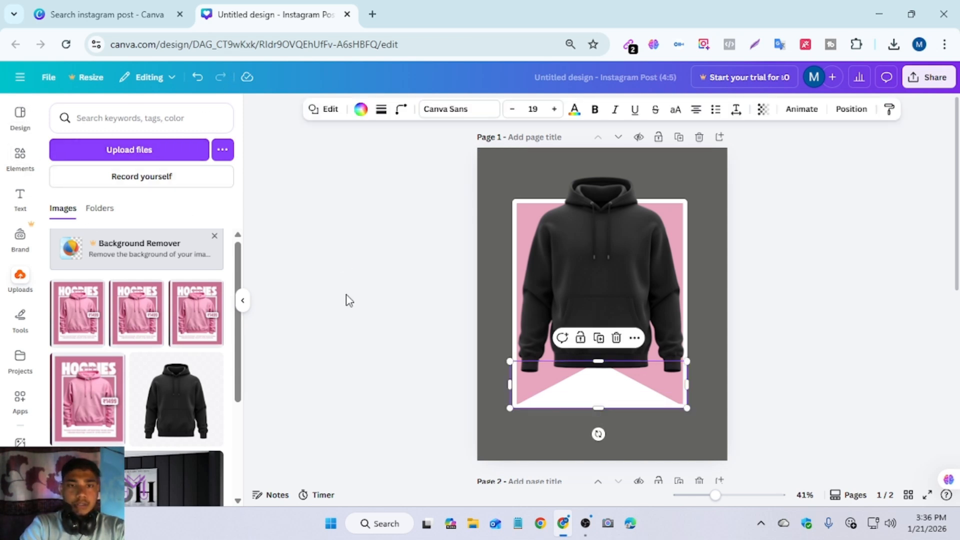
Enlarge the front hoodie to about the frame's full width and centre it over the frame
{"action": "left_click", "coordinate": [618, 264]}
{"action": "mouse_move", "coordinate": [613, 257]}
{"action": "left_mouse_down"}
{"action": "mouse_move", "coordinate": [615, 273]}
{"action": "mouse_move", "coordinate": [615, 261]}
{"action": "left_mouse_up"}
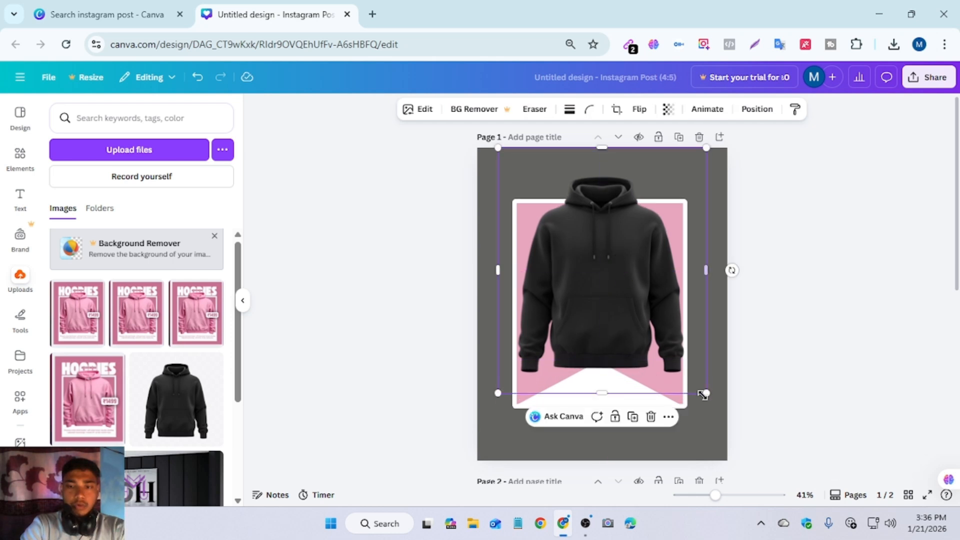
{"action": "left_click_drag", "start_coordinate": [704, 393], "coordinate": [719, 406]}
{"action": "left_click_drag", "start_coordinate": [598, 332], "coordinate": [595, 339]}
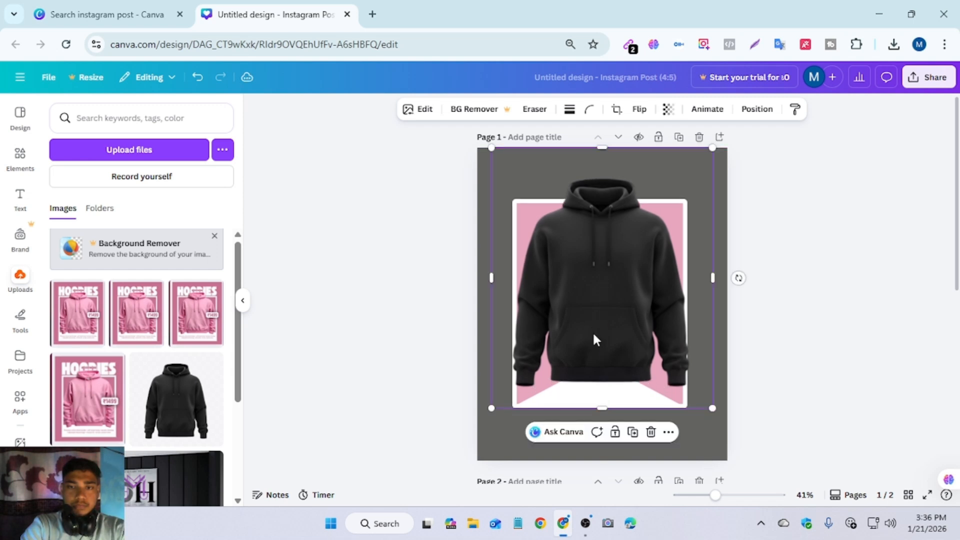
{"action": "left_click", "coordinate": [777, 362]}
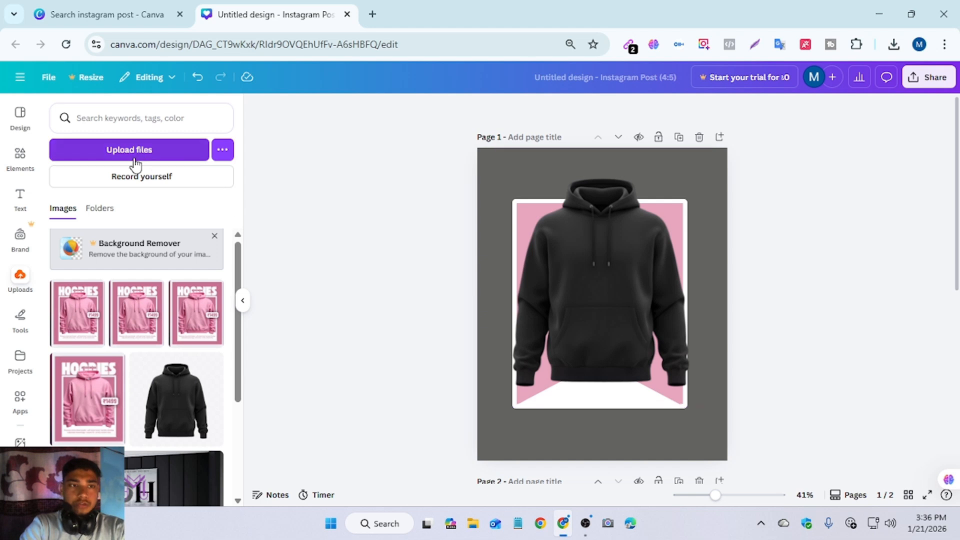
Search the elements library for "shadow" and show all matching graphics
{"action": "left_click", "coordinate": [20, 155]}
{"action": "left_click", "coordinate": [88, 118]}
{"action": "key", "text": "BackSpace"}
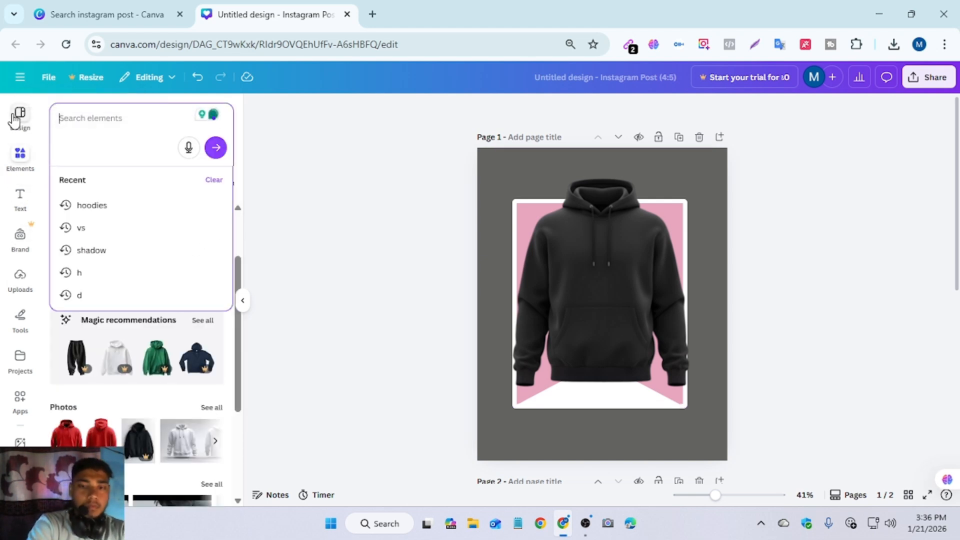
{"action": "type", "text": "d"}
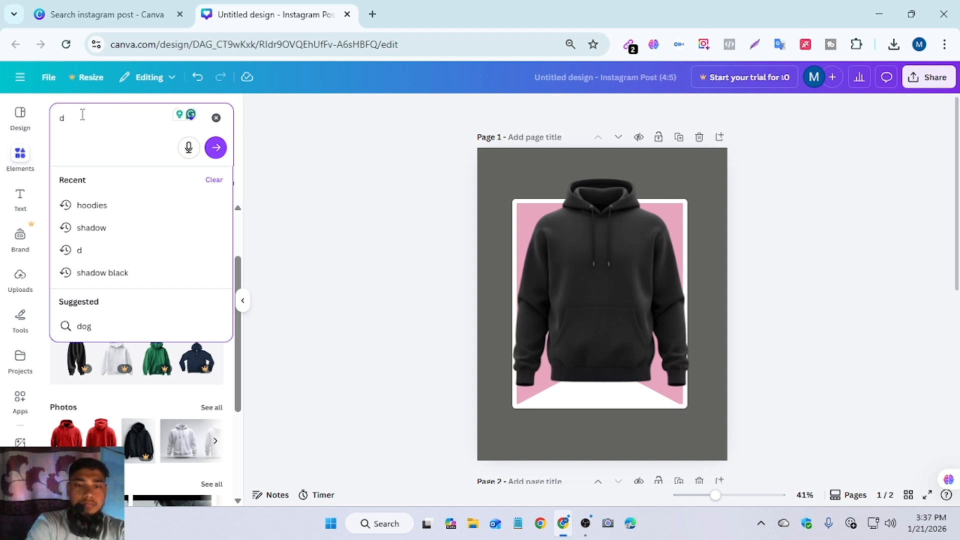
{"action": "key", "text": "BackSpace"}
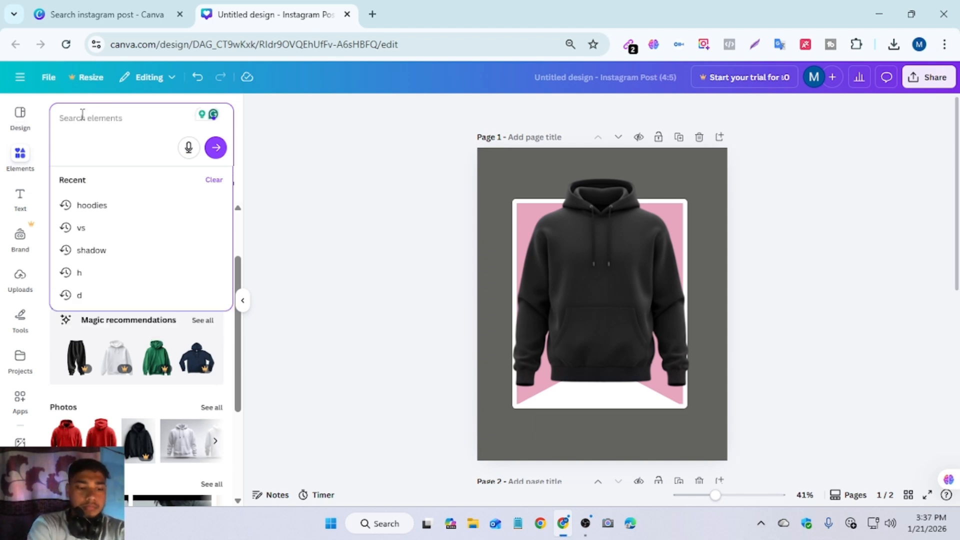
{"action": "type", "text": "s"}
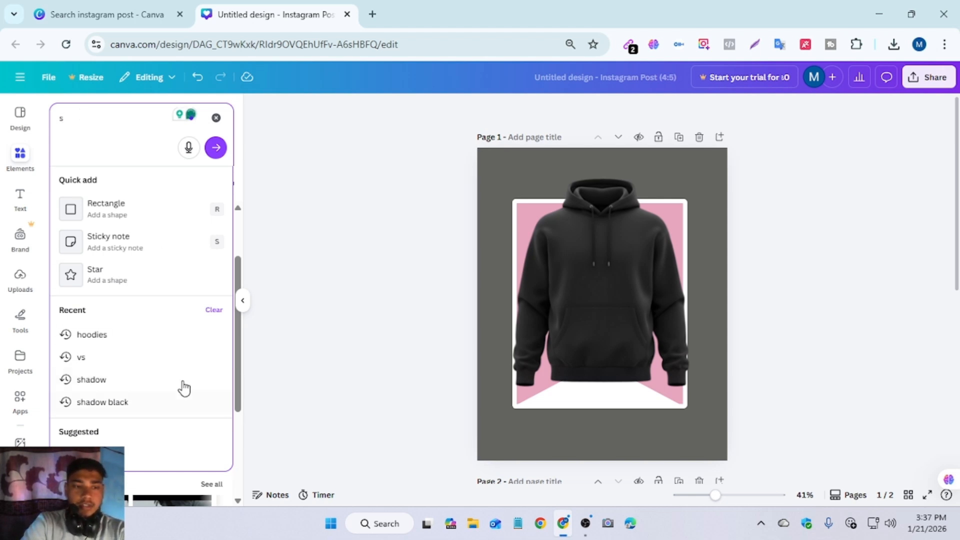
{"action": "left_click", "coordinate": [120, 379]}
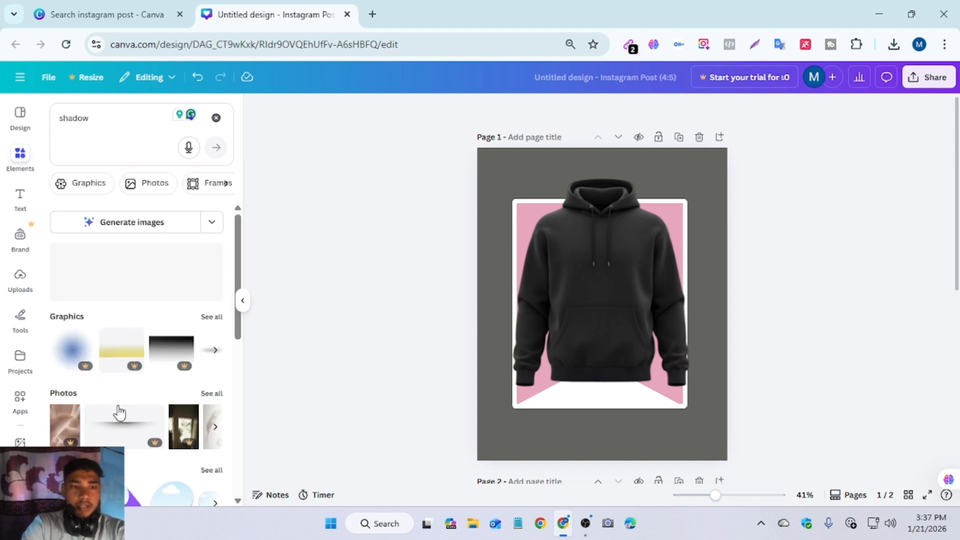
{"action": "left_click", "coordinate": [211, 317]}
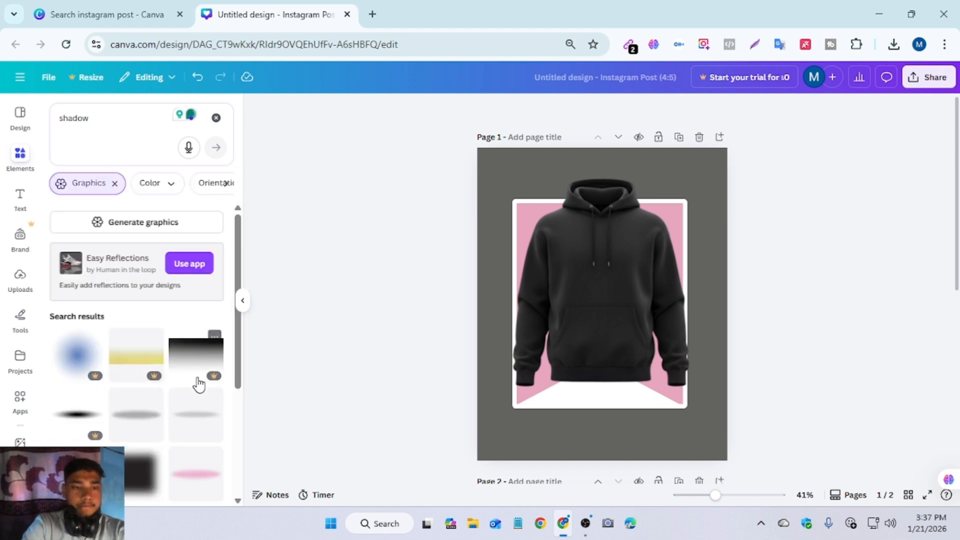
Add the soft-edged dark rectangular gradient shadow from the results to page 1 and move it over the lower part of the hoodie
{"action": "scroll", "coordinate": [103, 418], "scroll_direction": "down", "scroll_amount": 2}
{"action": "scroll", "coordinate": [111, 399], "scroll_direction": "down", "scroll_amount": 6}
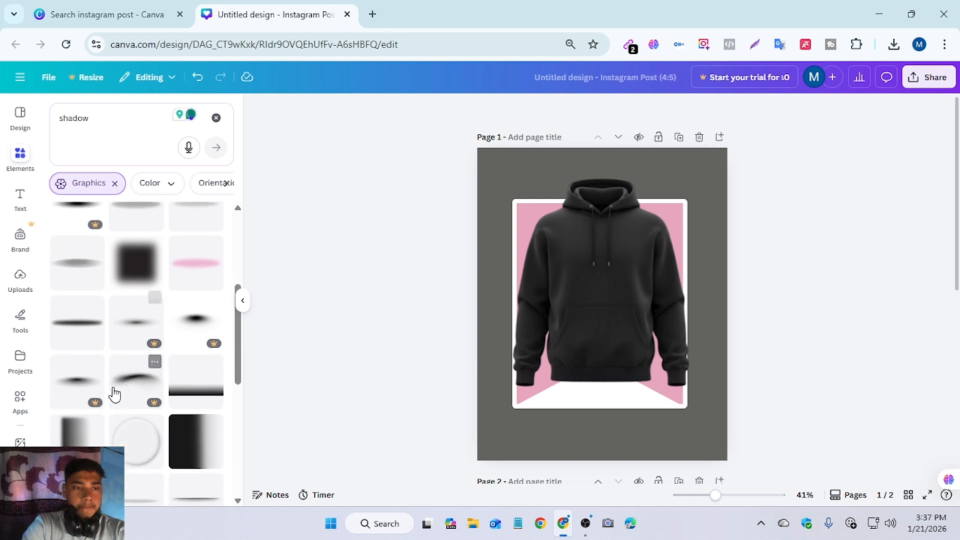
{"action": "scroll", "coordinate": [140, 395], "scroll_direction": "down", "scroll_amount": 2}
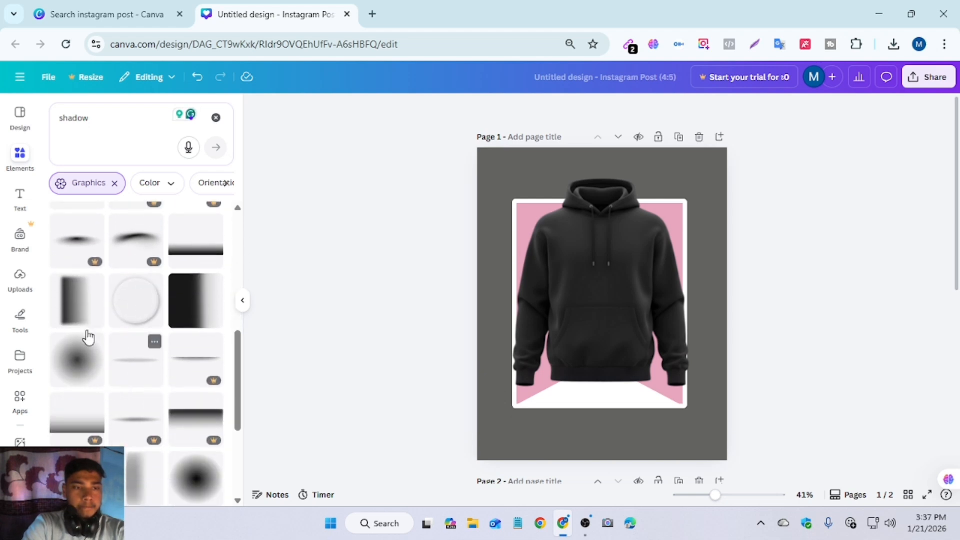
{"action": "scroll", "coordinate": [93, 368], "scroll_direction": "down", "scroll_amount": 1}
{"action": "scroll", "coordinate": [77, 345], "scroll_direction": "up", "scroll_amount": 1}
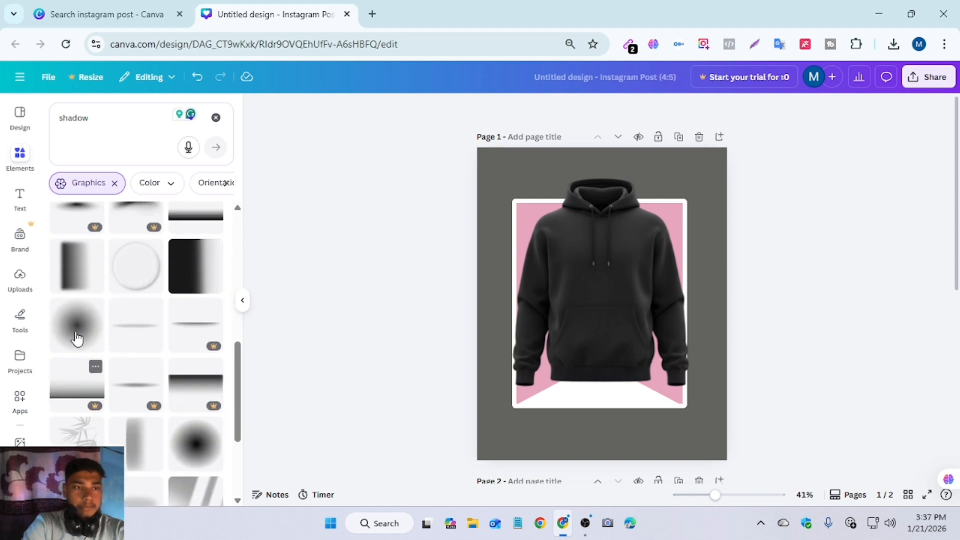
{"action": "left_click", "coordinate": [76, 300]}
{"action": "left_click_drag", "start_coordinate": [565, 323], "coordinate": [561, 400]}
Rotate and enlarge the gradient shadow so it darkens the page's full width toward the bottom edge
{"action": "left_click_drag", "start_coordinate": [585, 474], "coordinate": [675, 392]}
{"action": "left_click_drag", "start_coordinate": [648, 430], "coordinate": [822, 483]}
{"action": "left_click_drag", "start_coordinate": [693, 433], "coordinate": [715, 350]}
{"action": "left_click_drag", "start_coordinate": [736, 448], "coordinate": [768, 385]}
{"action": "mouse_move", "coordinate": [766, 341]}
{"action": "left_mouse_down"}
{"action": "mouse_move", "coordinate": [765, 328]}
{"action": "mouse_move", "coordinate": [767, 337]}
{"action": "left_mouse_up"}
{"action": "left_click_drag", "start_coordinate": [635, 349], "coordinate": [641, 438]}
{"action": "left_click", "coordinate": [533, 175]}
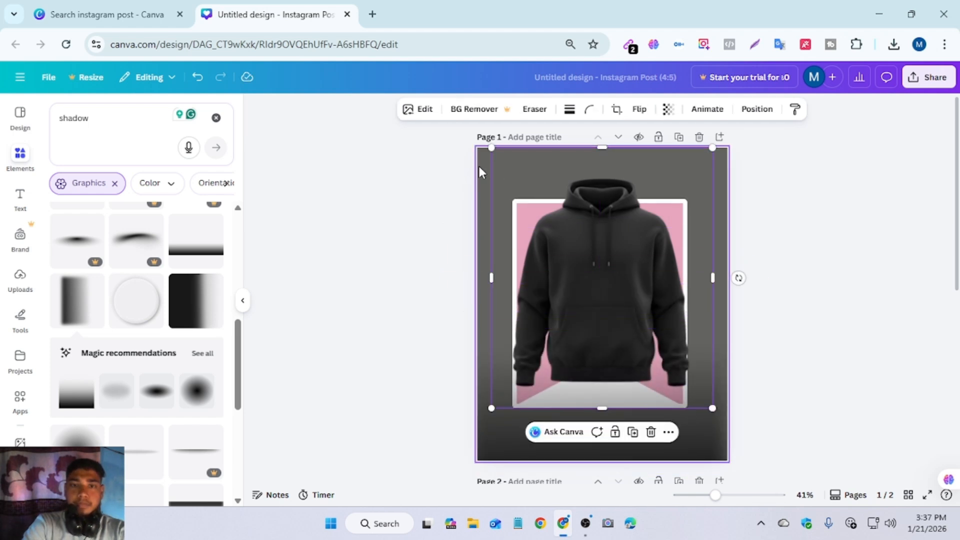
Try white, grey and blue as the page 1 background colour, ending on dark navy blue
{"action": "left_click", "coordinate": [481, 167]}
{"action": "left_click", "coordinate": [620, 109]}
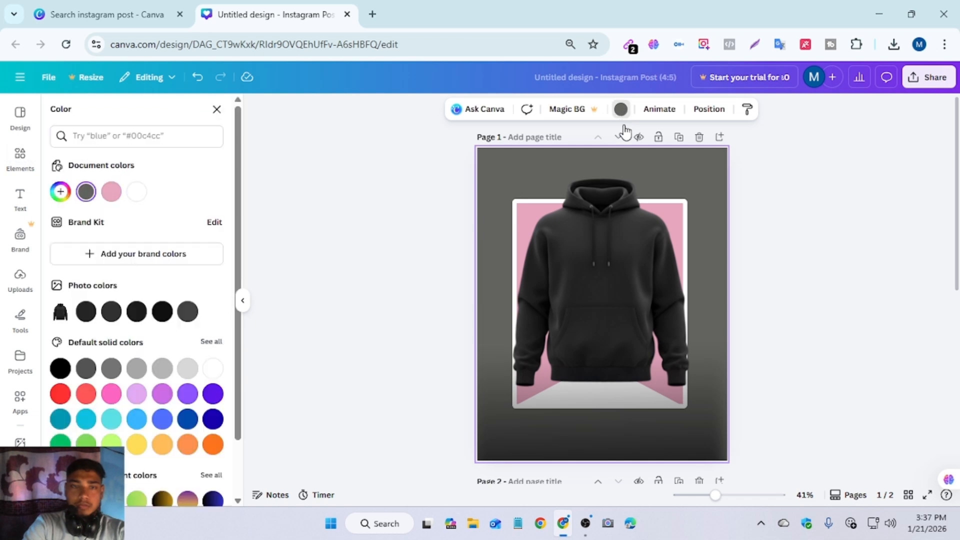
{"action": "left_click", "coordinate": [137, 192]}
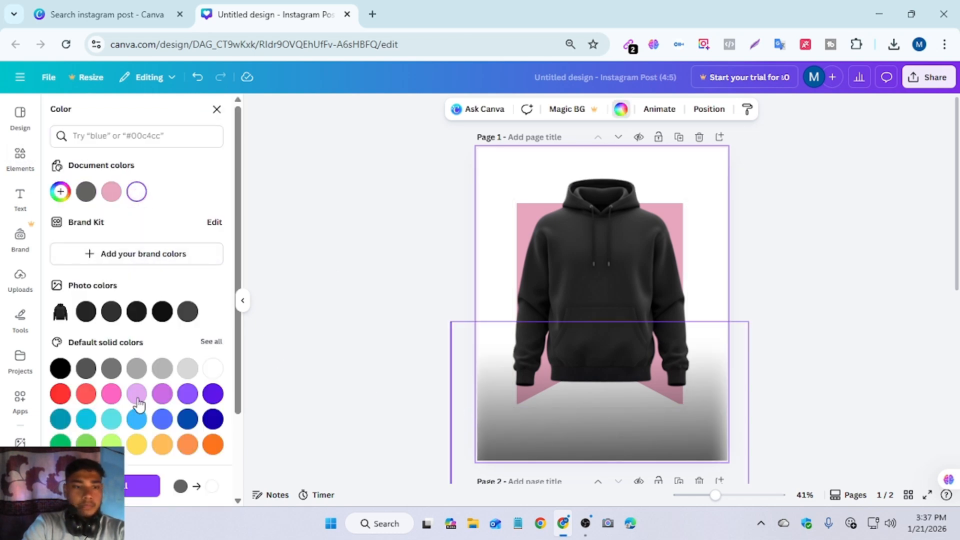
{"action": "left_click", "coordinate": [110, 369]}
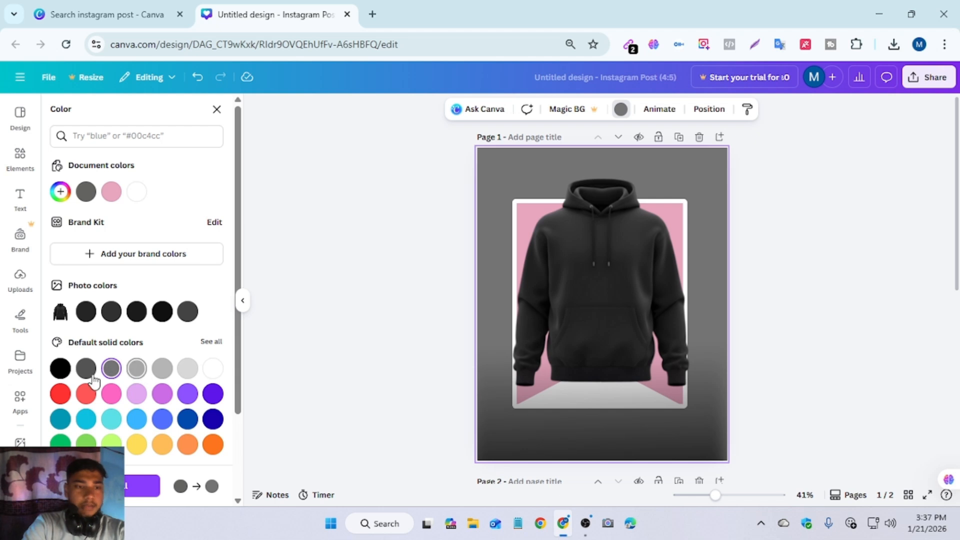
{"action": "left_click", "coordinate": [111, 393]}
{"action": "scroll", "coordinate": [175, 410], "scroll_direction": "down", "scroll_amount": 2}
{"action": "left_click", "coordinate": [187, 351]}
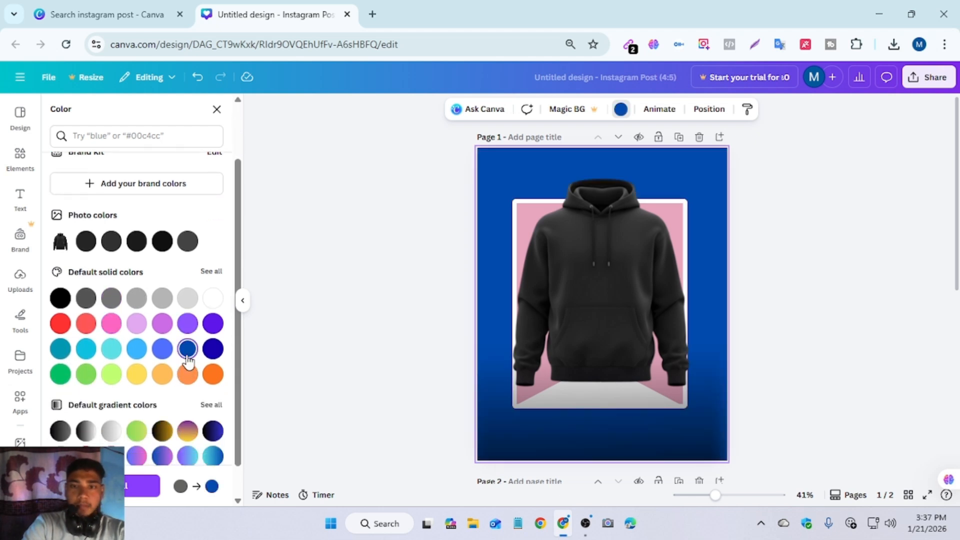
{"action": "left_click", "coordinate": [213, 350]}
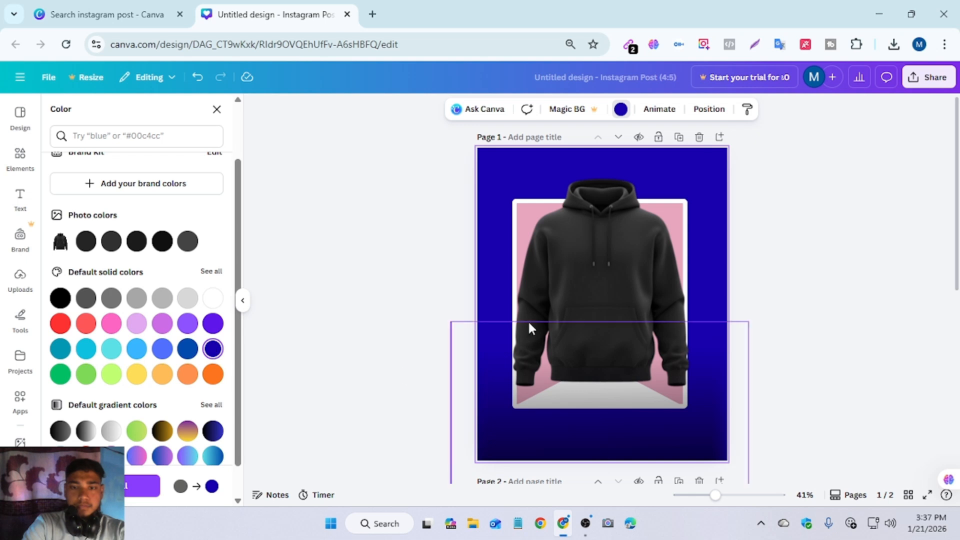
Shift the gradient shadow slightly upward over the lower half of the page
{"action": "left_click", "coordinate": [589, 302]}
{"action": "left_click_drag", "start_coordinate": [604, 251], "coordinate": [604, 251]}
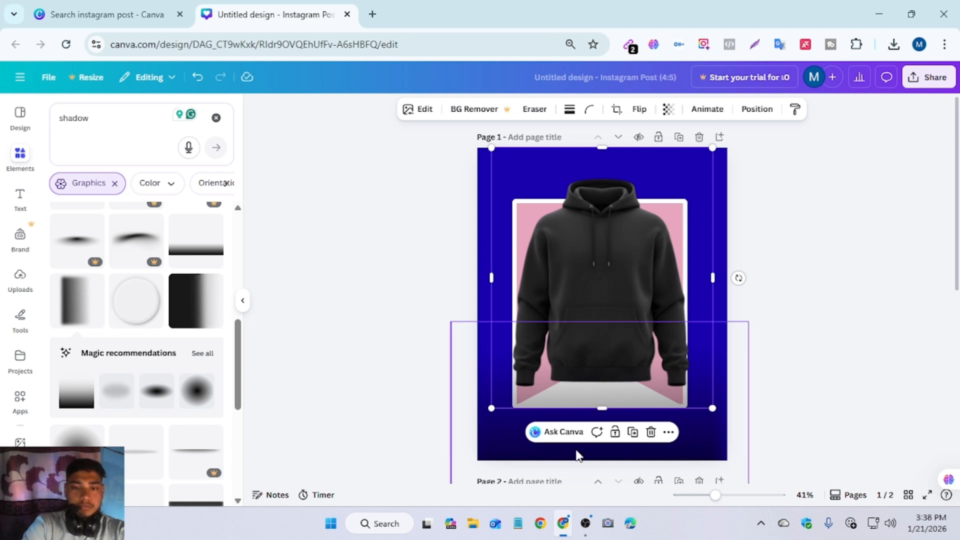
{"action": "left_click", "coordinate": [602, 457]}
{"action": "left_click_drag", "start_coordinate": [602, 456], "coordinate": [609, 431]}
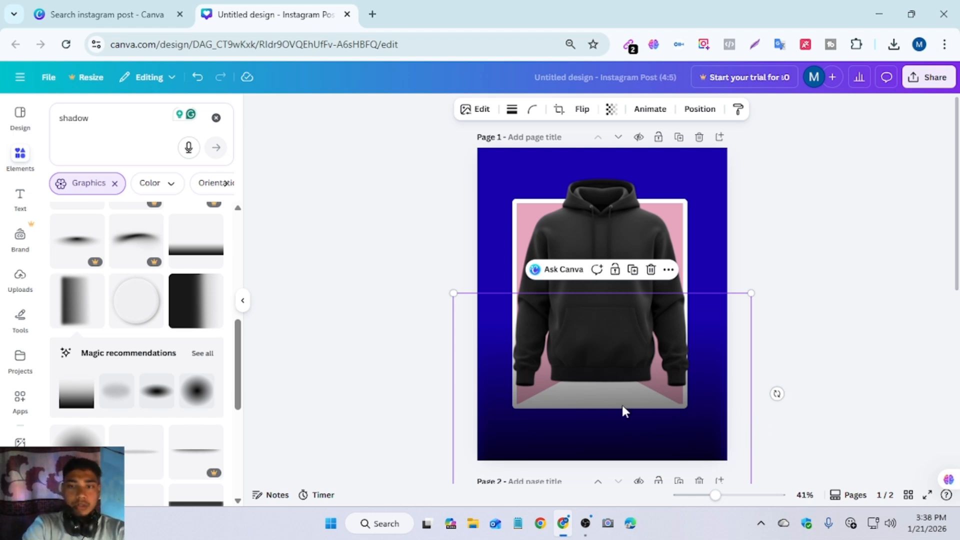
Try a soft grey oval shadow from the recommended graphics on the hoodie, and remove it
{"action": "scroll", "coordinate": [182, 311], "scroll_direction": "down", "scroll_amount": 3}
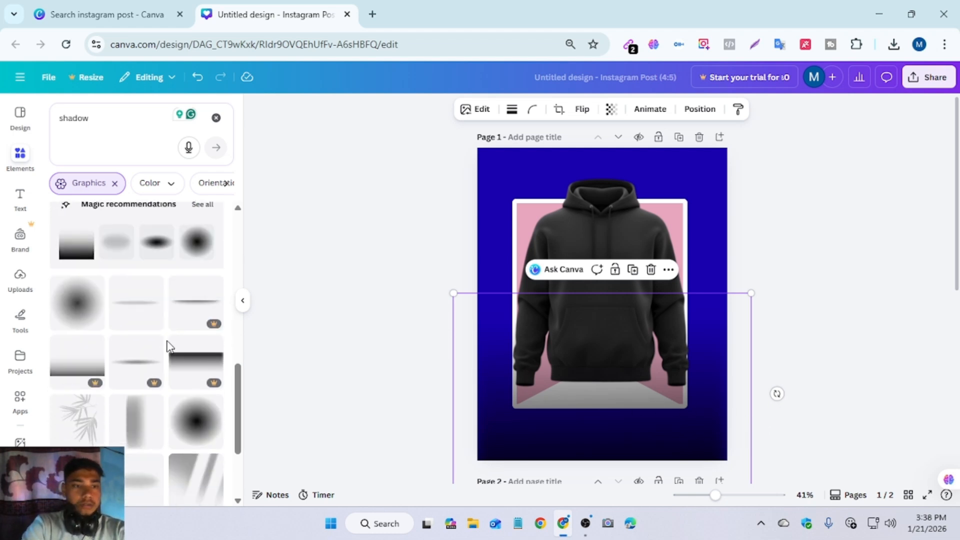
{"action": "left_click", "coordinate": [119, 263]}
{"action": "mouse_move", "coordinate": [613, 320]}
{"action": "left_mouse_down"}
{"action": "mouse_move", "coordinate": [628, 293]}
{"action": "mouse_move", "coordinate": [619, 315]}
{"action": "left_mouse_up"}
{"action": "key", "text": "Escape"}
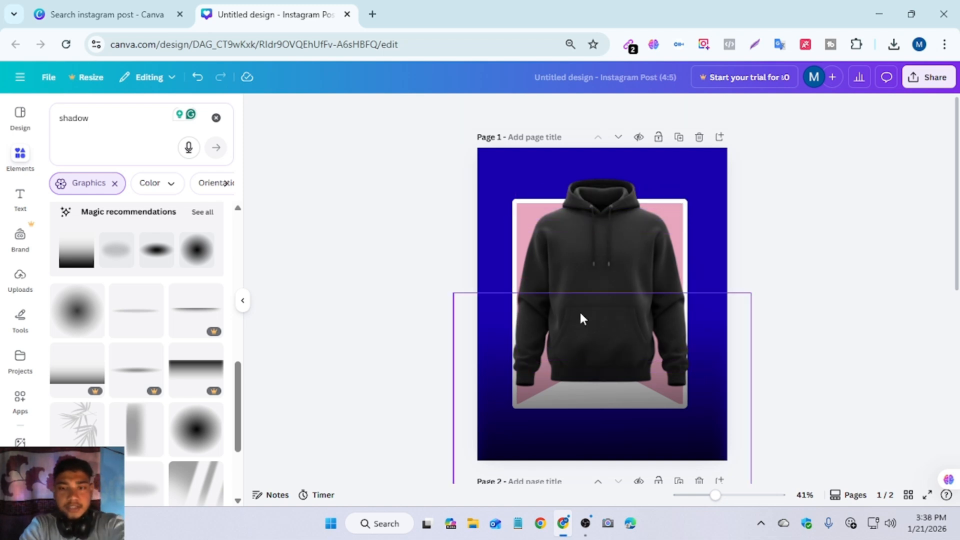
Try another grey oval shadow under the hoodie's hem, and delete both it and the page's gradient shadow
{"action": "scroll", "coordinate": [97, 354], "scroll_direction": "down", "scroll_amount": 3}
{"action": "scroll", "coordinate": [118, 370], "scroll_direction": "down", "scroll_amount": 5}
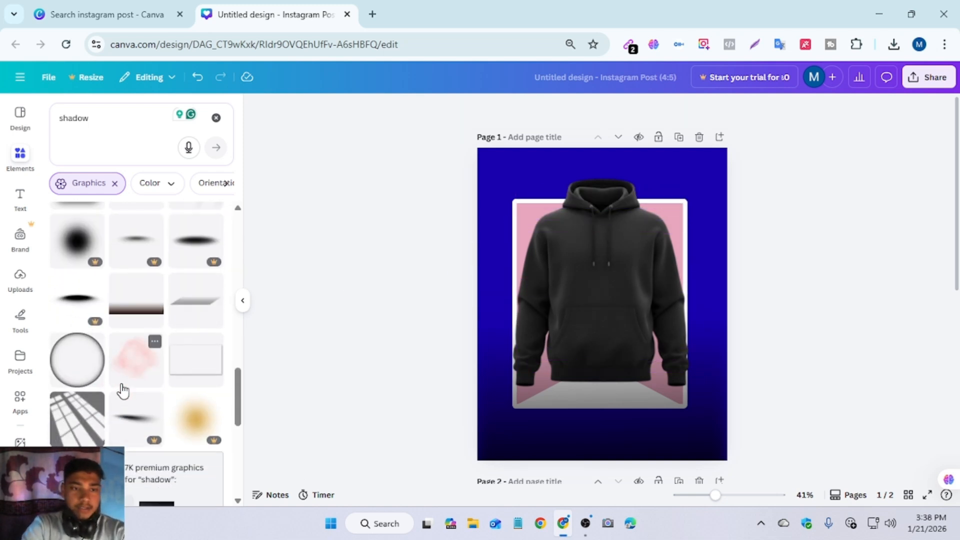
{"action": "scroll", "coordinate": [132, 389], "scroll_direction": "down", "scroll_amount": 4}
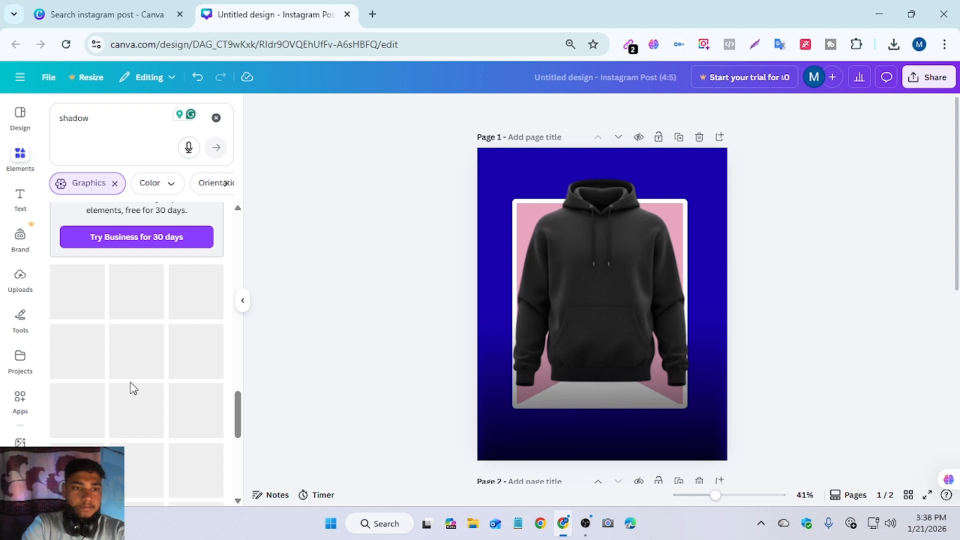
{"action": "scroll", "coordinate": [116, 385], "scroll_direction": "down", "scroll_amount": 1}
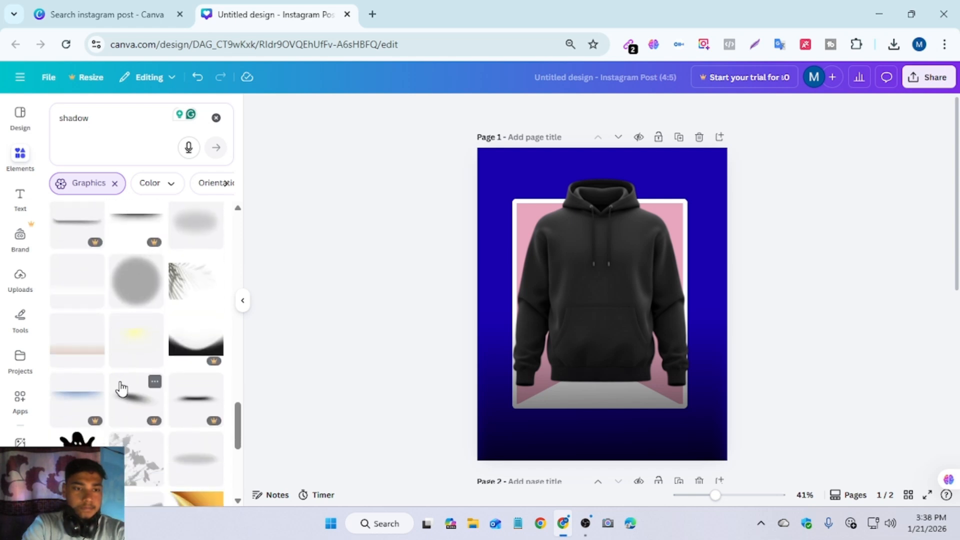
{"action": "scroll", "coordinate": [188, 412], "scroll_direction": "down", "scroll_amount": 1}
{"action": "left_click", "coordinate": [198, 398]}
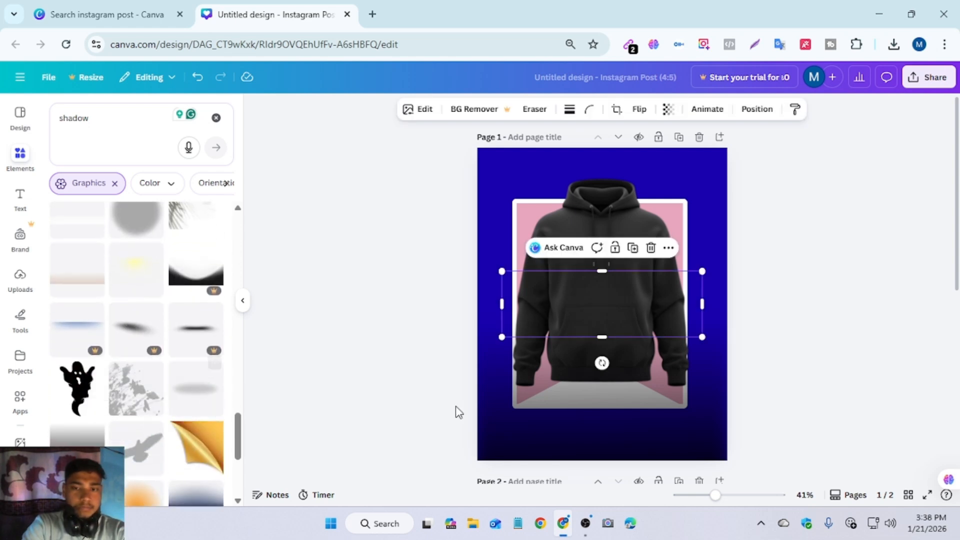
{"action": "left_click_drag", "start_coordinate": [611, 307], "coordinate": [612, 389]}
{"action": "key", "text": "Delete"}
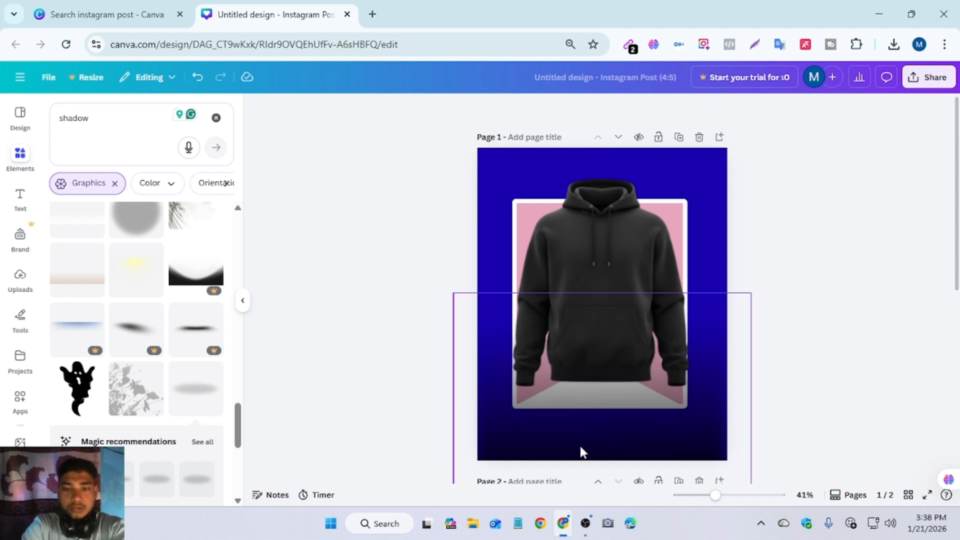
Add a soft grey oval shadow graphic and place it just beneath the hoodie's hem over the white triangle
{"action": "scroll", "coordinate": [133, 422], "scroll_direction": "down", "scroll_amount": 8}
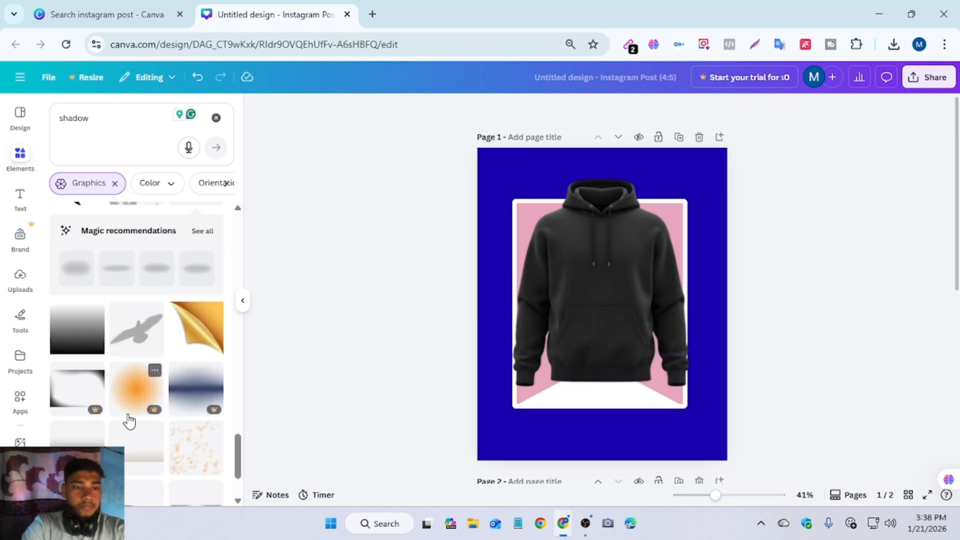
{"action": "scroll", "coordinate": [134, 423], "scroll_direction": "down", "scroll_amount": 5}
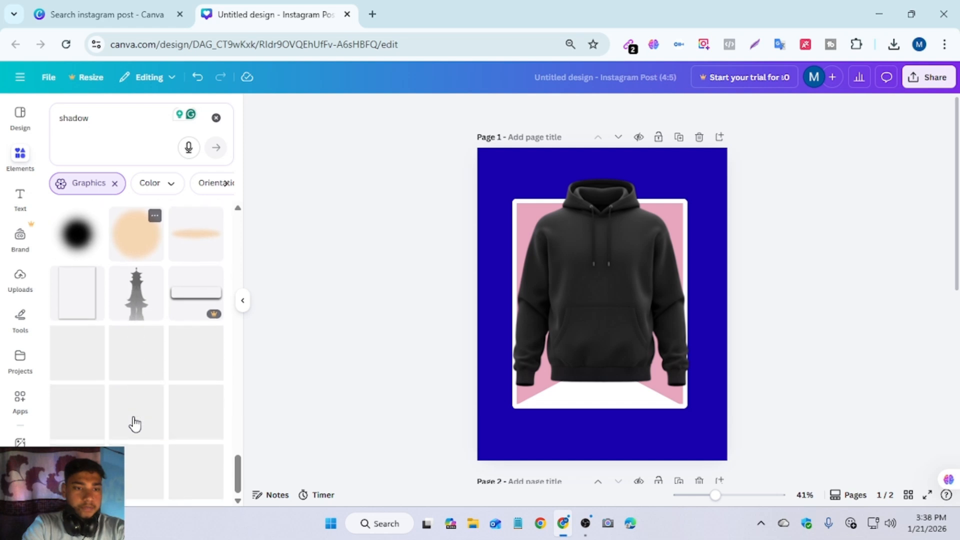
{"action": "scroll", "coordinate": [134, 422], "scroll_direction": "up", "scroll_amount": 3}
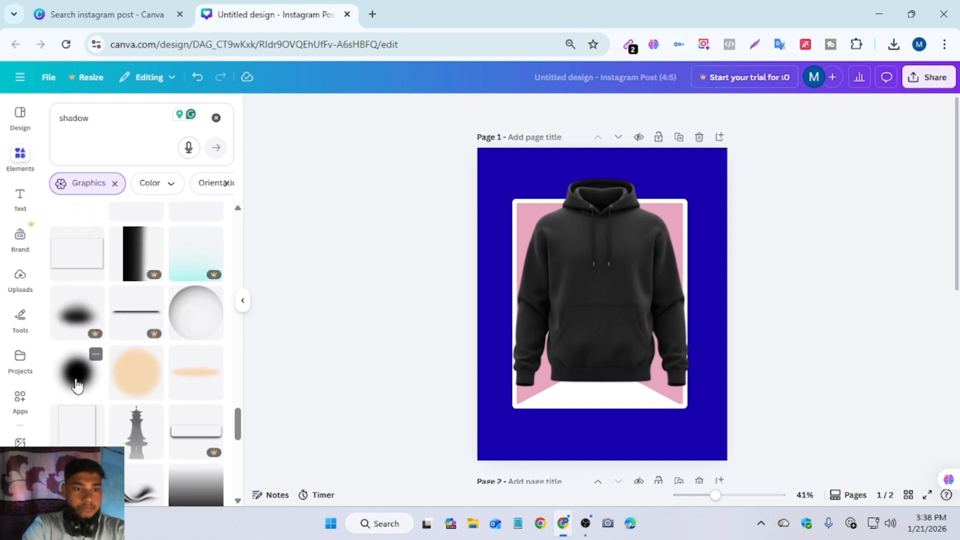
{"action": "scroll", "coordinate": [91, 386], "scroll_direction": "down", "scroll_amount": 1}
{"action": "scroll", "coordinate": [93, 386], "scroll_direction": "down", "scroll_amount": 5}
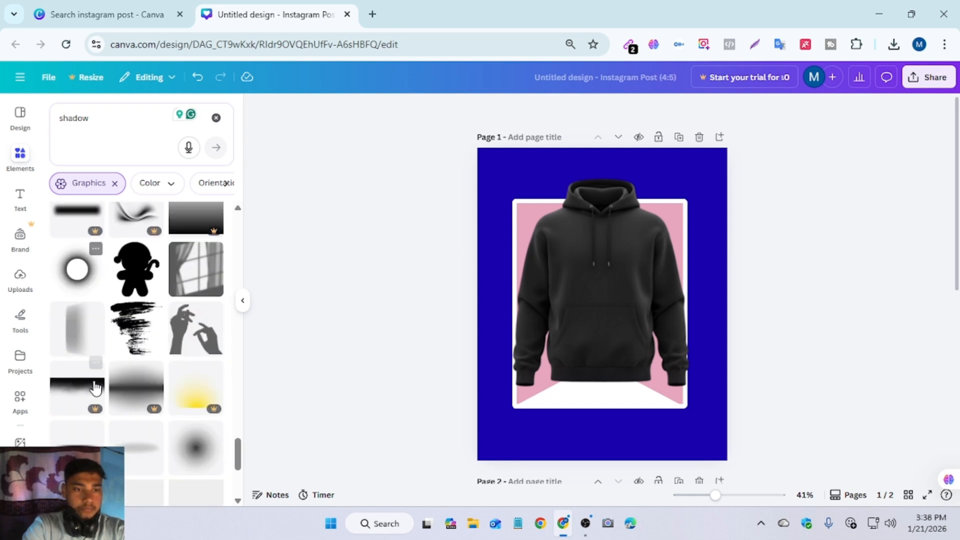
{"action": "scroll", "coordinate": [96, 387], "scroll_direction": "down", "scroll_amount": 1}
{"action": "scroll", "coordinate": [96, 387], "scroll_direction": "down", "scroll_amount": 2}
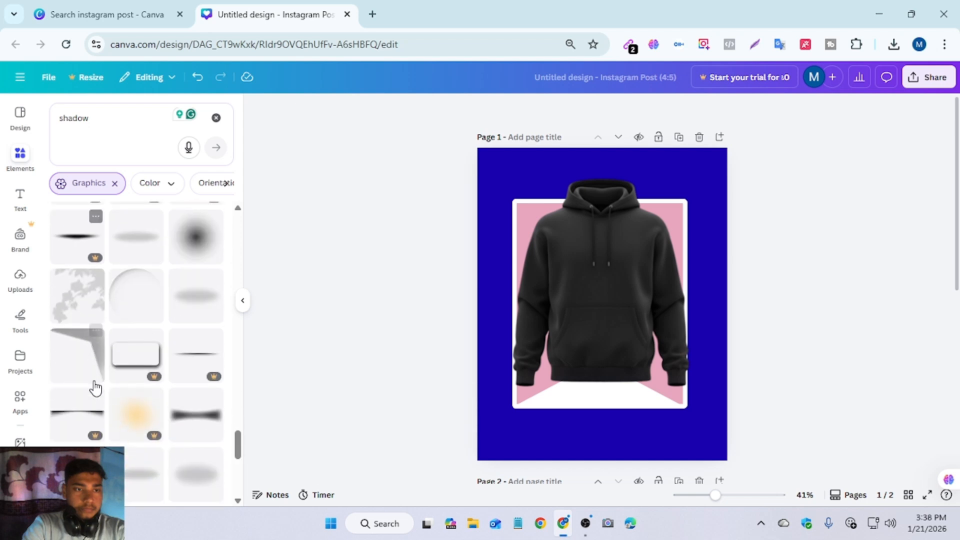
{"action": "scroll", "coordinate": [95, 387], "scroll_direction": "up", "scroll_amount": 1}
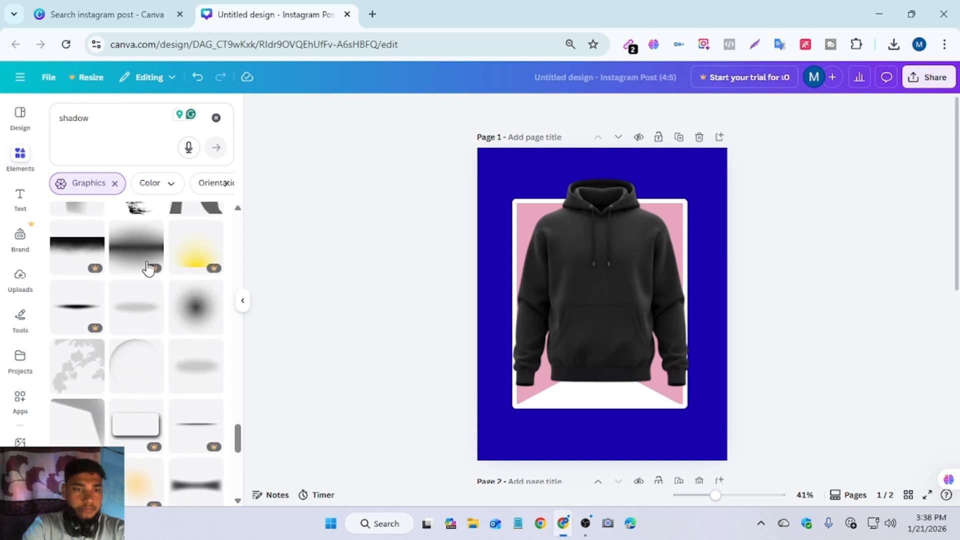
{"action": "left_click", "coordinate": [146, 312]}
{"action": "left_click_drag", "start_coordinate": [578, 354], "coordinate": [585, 396]}
{"action": "left_click_drag", "start_coordinate": [706, 421], "coordinate": [604, 391]}
{"action": "left_click", "coordinate": [782, 376]}
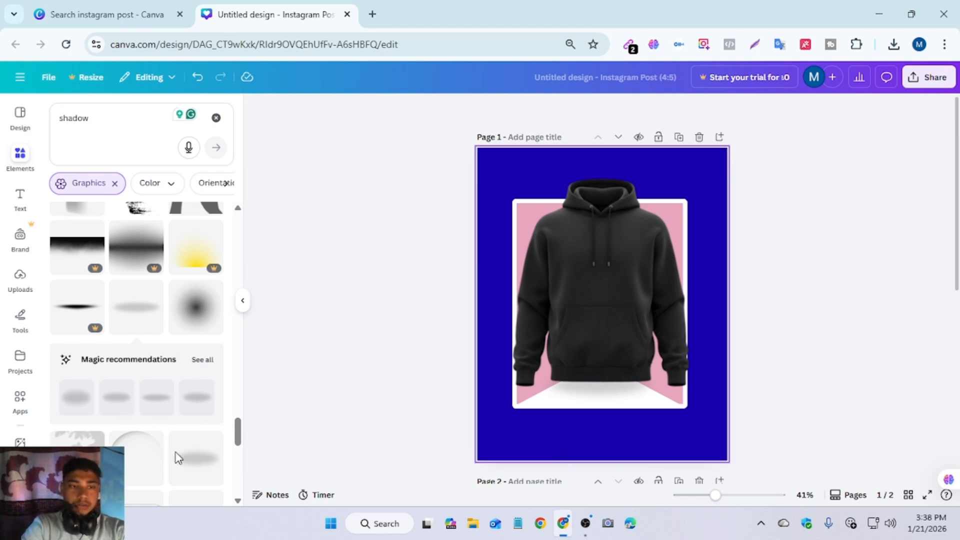
Add the square black fading gradient graphic and enlarge it to cover the full width of the page's lower half
{"action": "scroll", "coordinate": [150, 356], "scroll_direction": "up", "scroll_amount": 5}
{"action": "scroll", "coordinate": [150, 350], "scroll_direction": "up", "scroll_amount": 1}
{"action": "scroll", "coordinate": [95, 297], "scroll_direction": "up", "scroll_amount": 2}
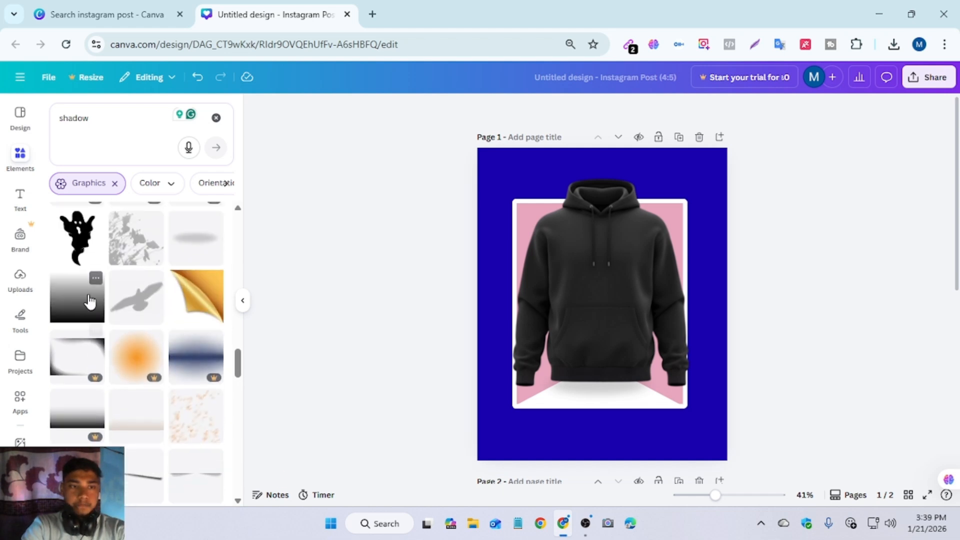
{"action": "left_click", "coordinate": [92, 300]}
{"action": "left_click_drag", "start_coordinate": [622, 328], "coordinate": [539, 444]}
{"action": "left_click_drag", "start_coordinate": [585, 469], "coordinate": [900, 461]}
{"action": "left_click_drag", "start_coordinate": [609, 455], "coordinate": [602, 349]}
{"action": "left_click", "coordinate": [787, 330]}
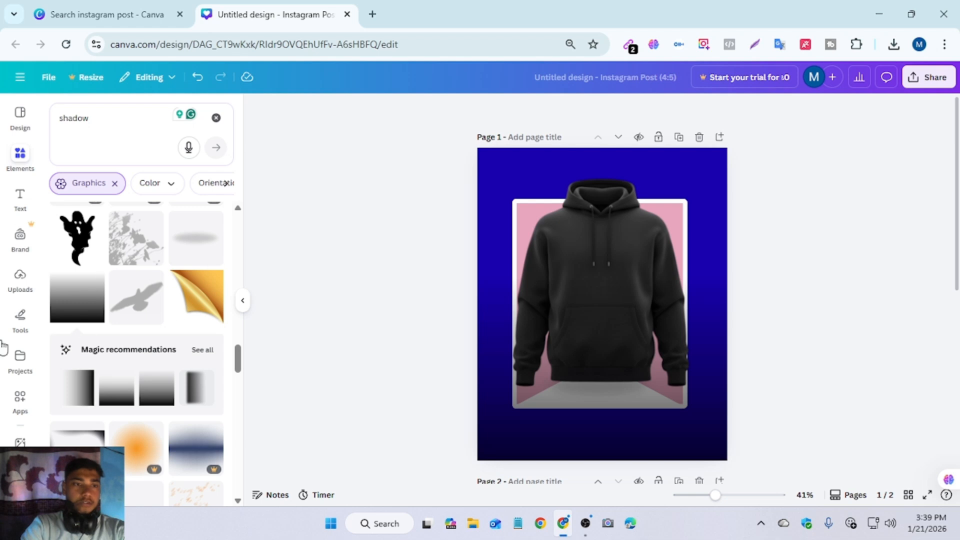
Change the page 1 background to the pink used in the frame
{"action": "scroll", "coordinate": [75, 337], "scroll_direction": "up", "scroll_amount": 10}
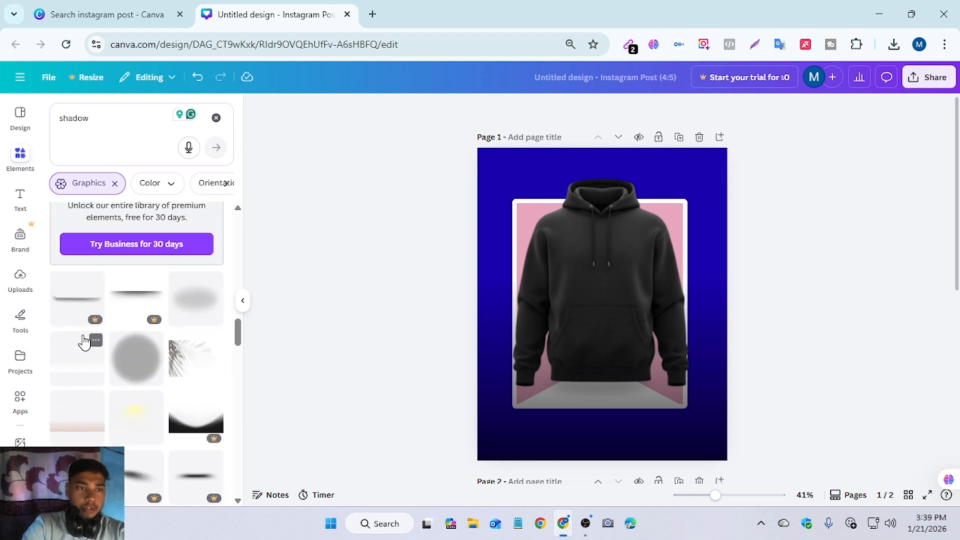
{"action": "left_click", "coordinate": [489, 174]}
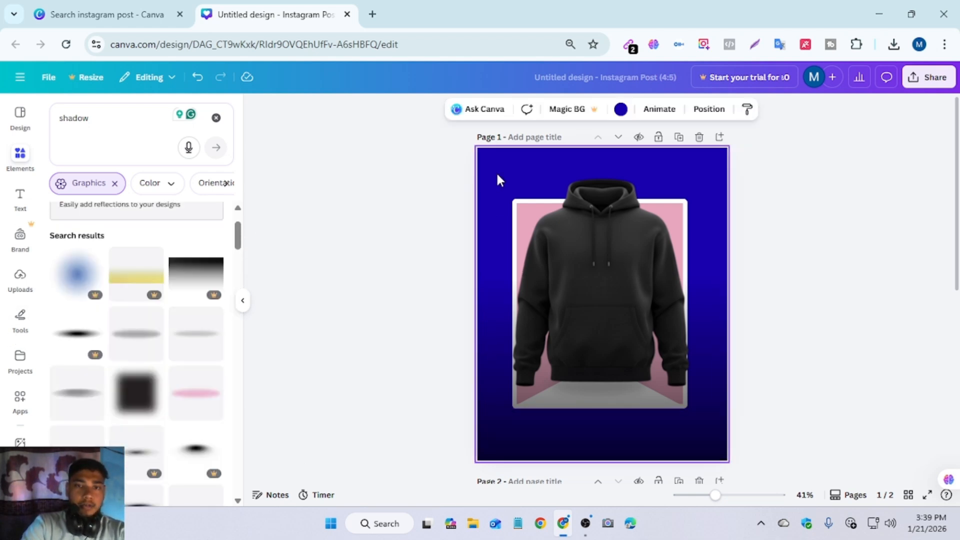
{"action": "left_click", "coordinate": [622, 109]}
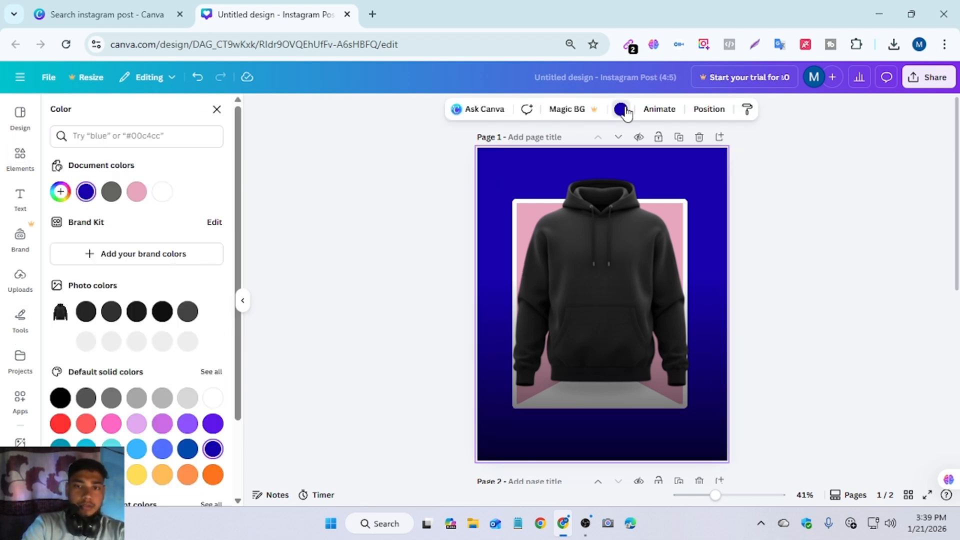
{"action": "left_click", "coordinate": [131, 196]}
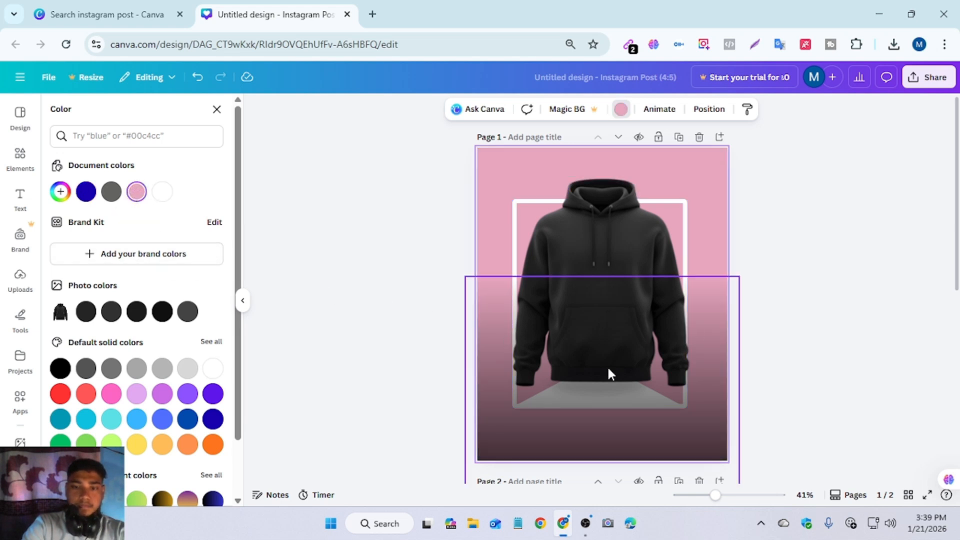
{"action": "left_click", "coordinate": [340, 271]}
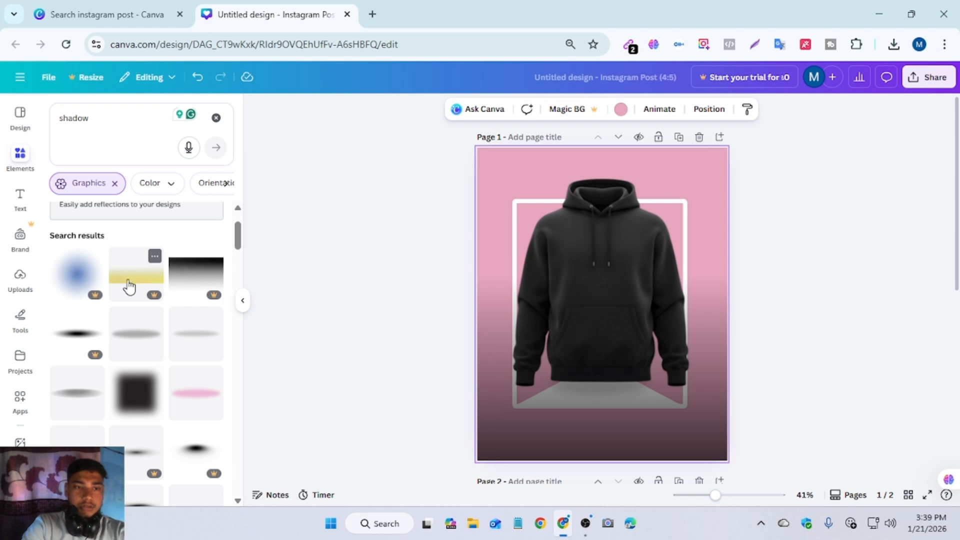
Add a text box reading "hoodies" and enlarge it to a font size of about 156
{"action": "scroll", "coordinate": [102, 317], "scroll_direction": "up", "scroll_amount": 2}
{"action": "left_click", "coordinate": [20, 200]}
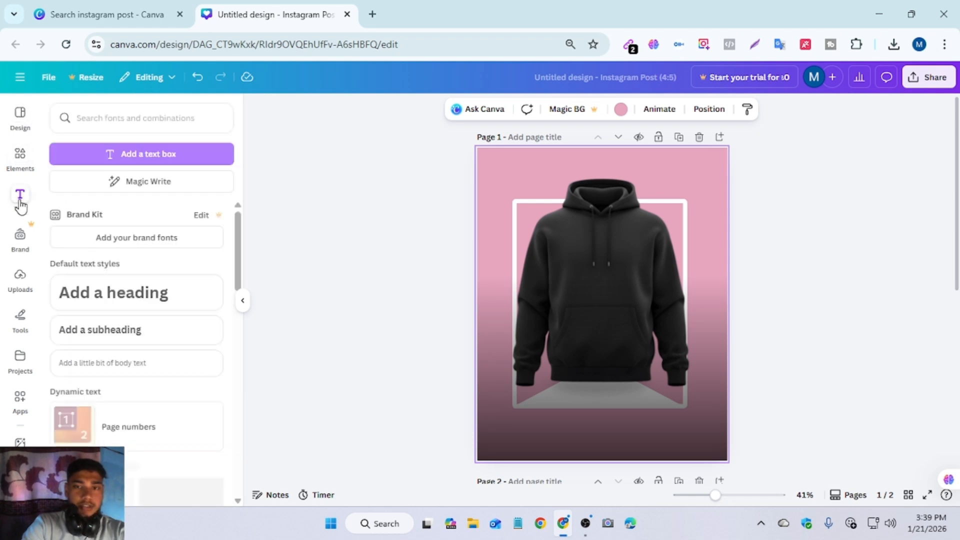
{"action": "left_click", "coordinate": [138, 156]}
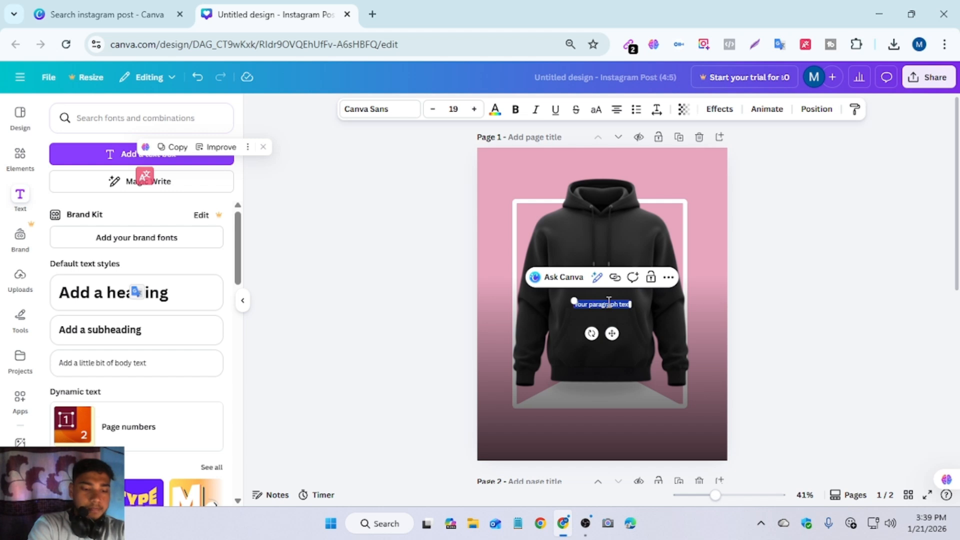
{"action": "key", "text": "BackSpace"}
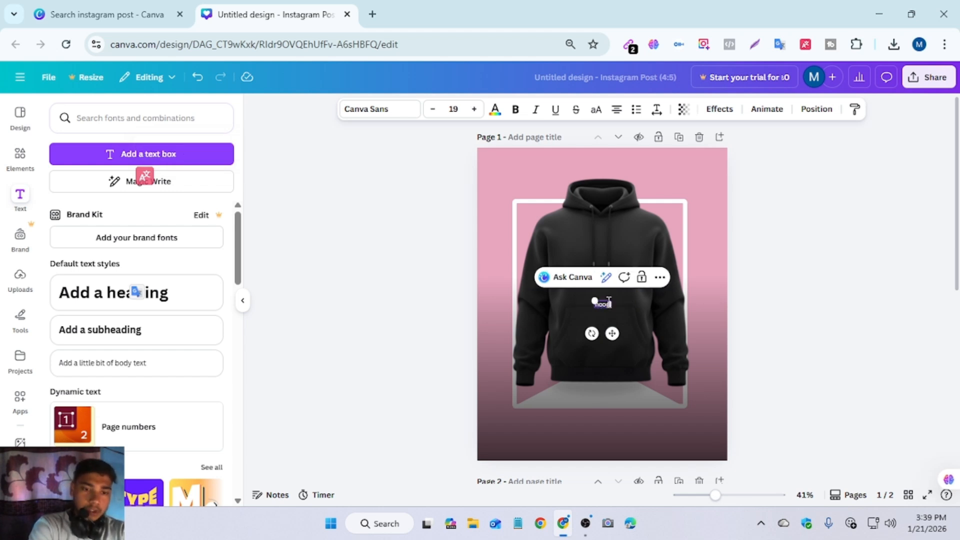
{"action": "left_click_drag", "start_coordinate": [590, 301], "coordinate": [429, 250]}
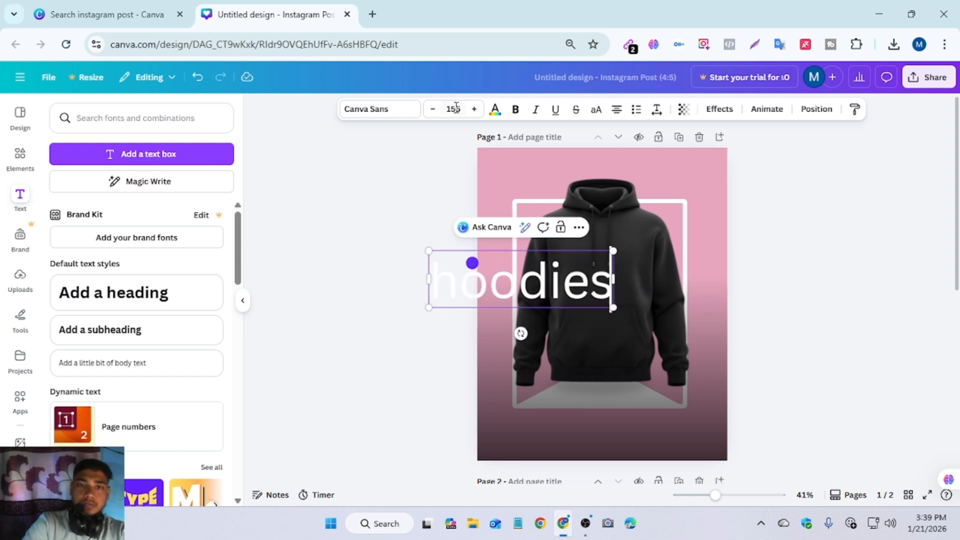
Change the "hoodies" text's font to Anton
{"action": "left_click", "coordinate": [410, 111]}
{"action": "left_click", "coordinate": [115, 300]}
{"action": "scroll", "coordinate": [112, 306], "scroll_direction": "down", "scroll_amount": 3}
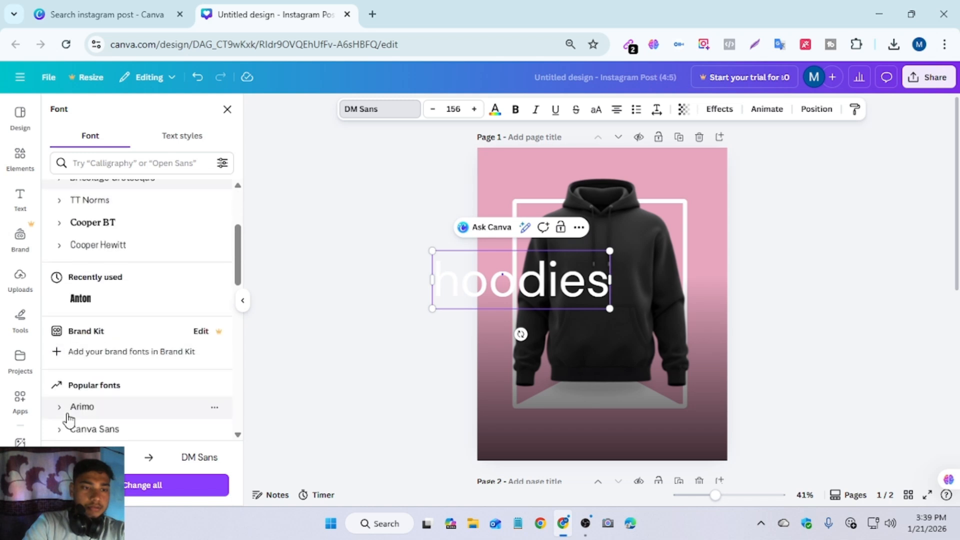
{"action": "left_click", "coordinate": [103, 305]}
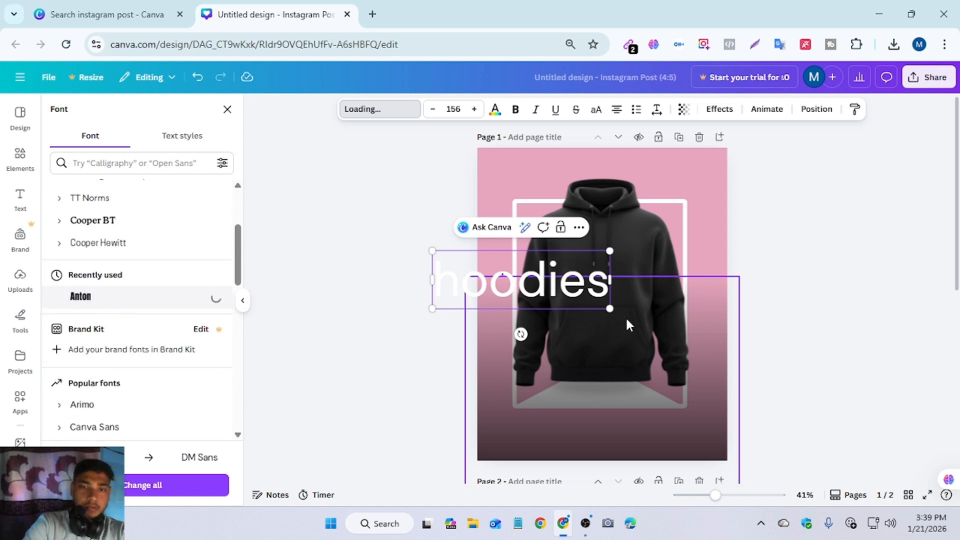
{"action": "left_click_drag", "start_coordinate": [639, 247], "coordinate": [642, 243]}
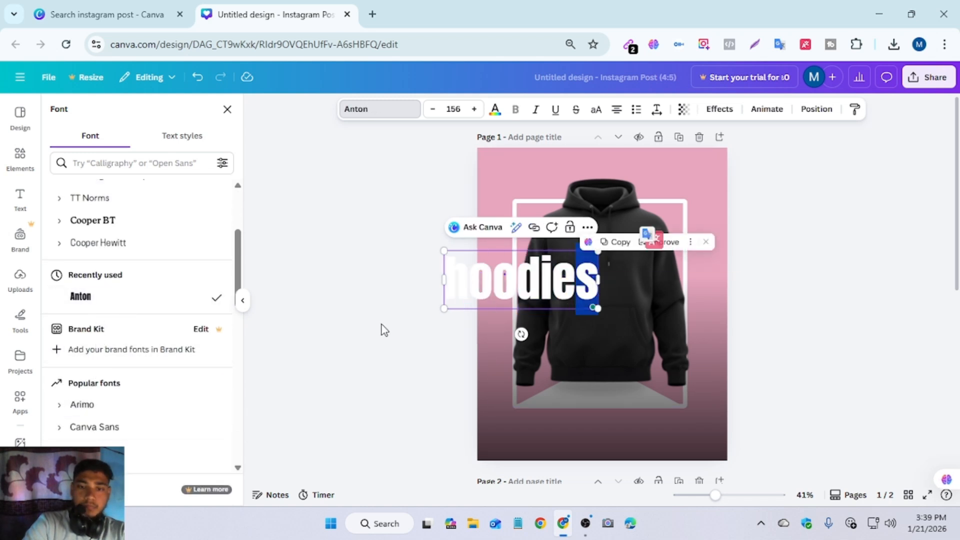
{"action": "left_click", "coordinate": [434, 328]}
Place the hoodies title in uppercase at the page's upper edge, scaled to font size 177 to match the frame's width
{"action": "left_click_drag", "start_coordinate": [503, 290], "coordinate": [576, 173]}
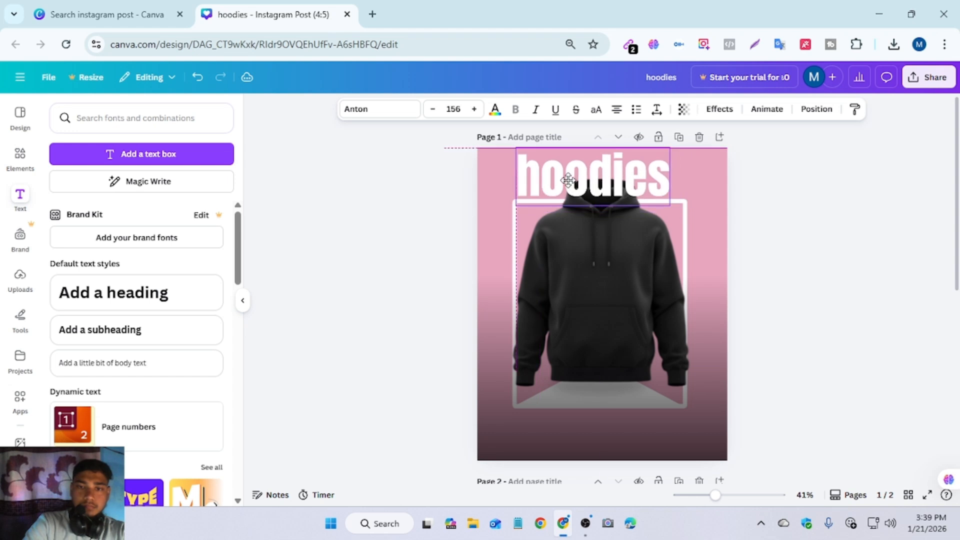
{"action": "left_click", "coordinate": [596, 109]}
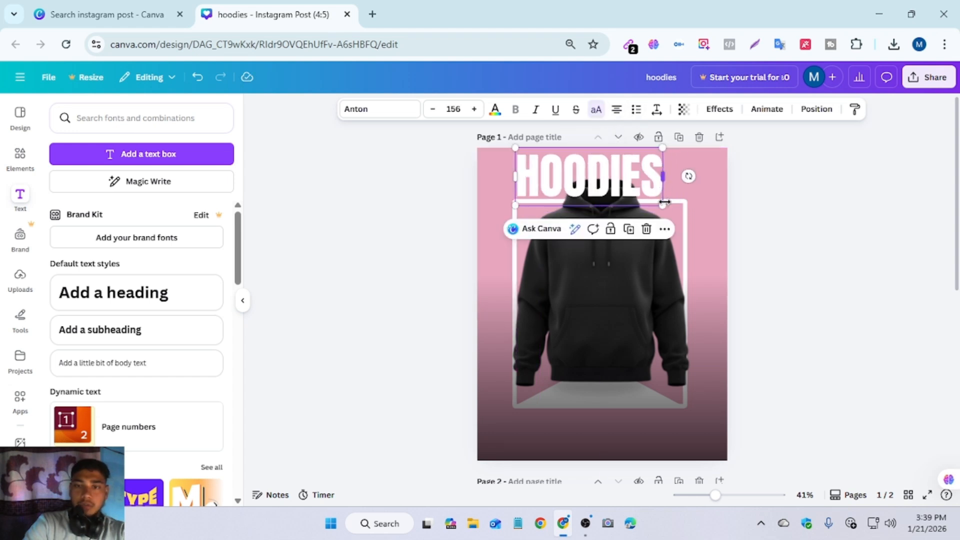
{"action": "left_click_drag", "start_coordinate": [685, 212], "coordinate": [697, 215]}
{"action": "mouse_move", "coordinate": [649, 177]}
{"action": "left_mouse_down"}
{"action": "mouse_move", "coordinate": [649, 161]}
{"action": "mouse_move", "coordinate": [649, 170]}
{"action": "left_mouse_up"}
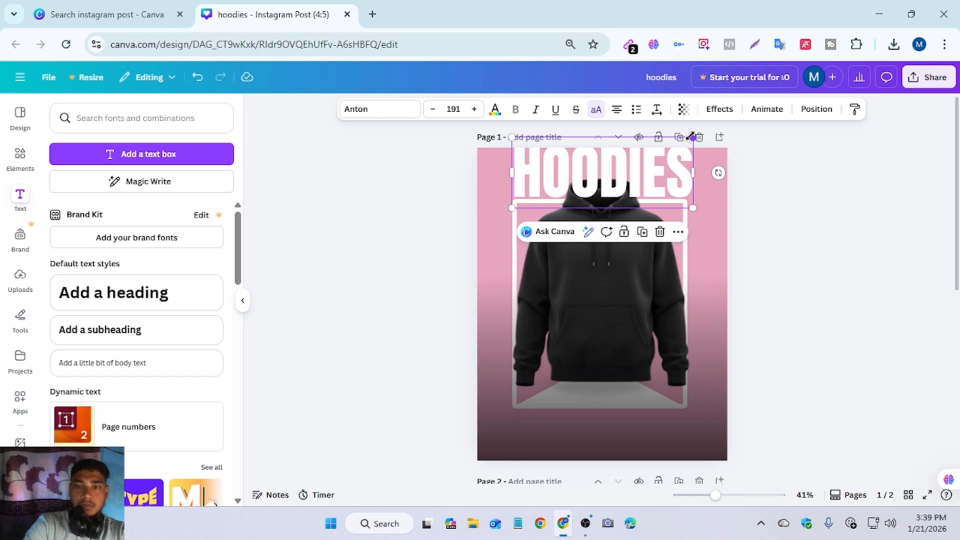
{"action": "left_click_drag", "start_coordinate": [688, 139], "coordinate": [676, 175]}
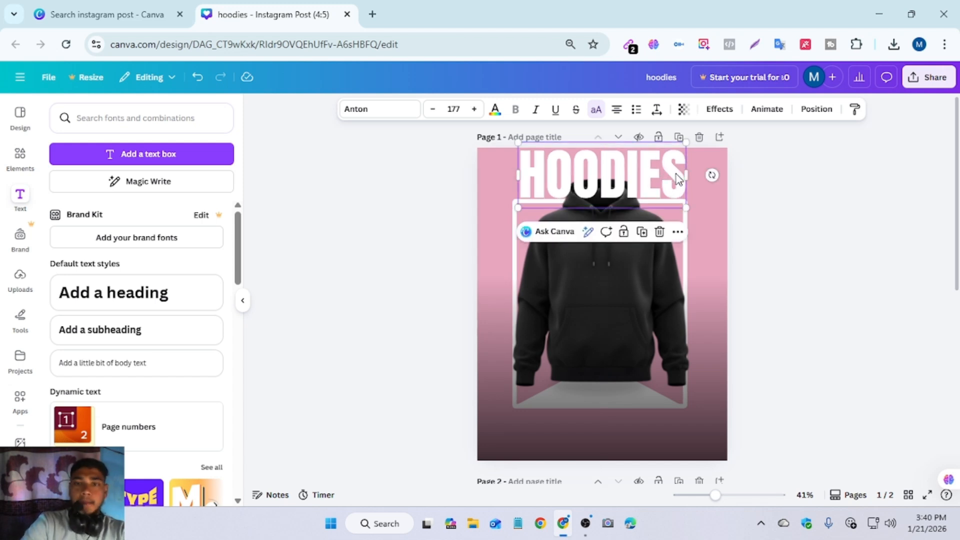
Move the HOODIES title layer behind the front hoodie image, just above the white triangle
{"action": "left_click", "coordinate": [817, 110]}
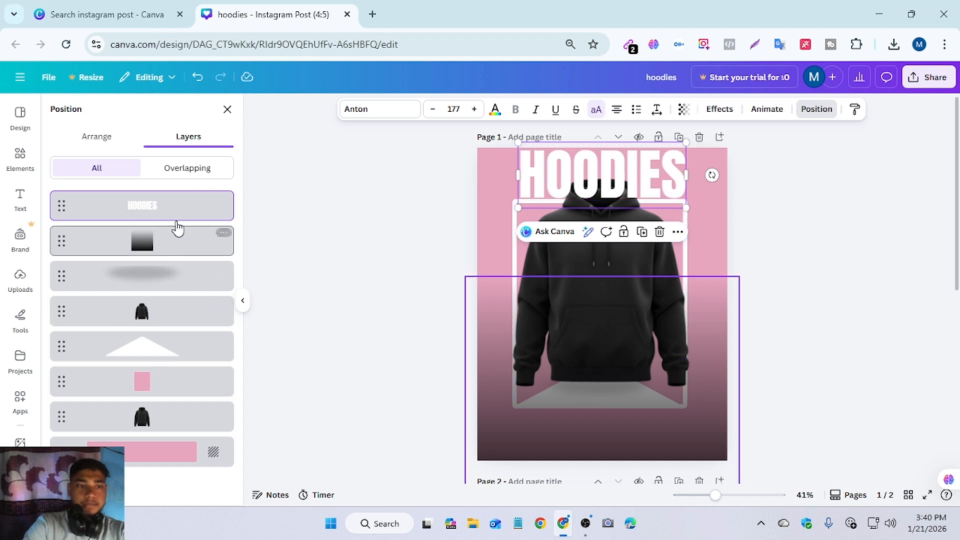
{"action": "left_click_drag", "start_coordinate": [180, 216], "coordinate": [195, 345]}
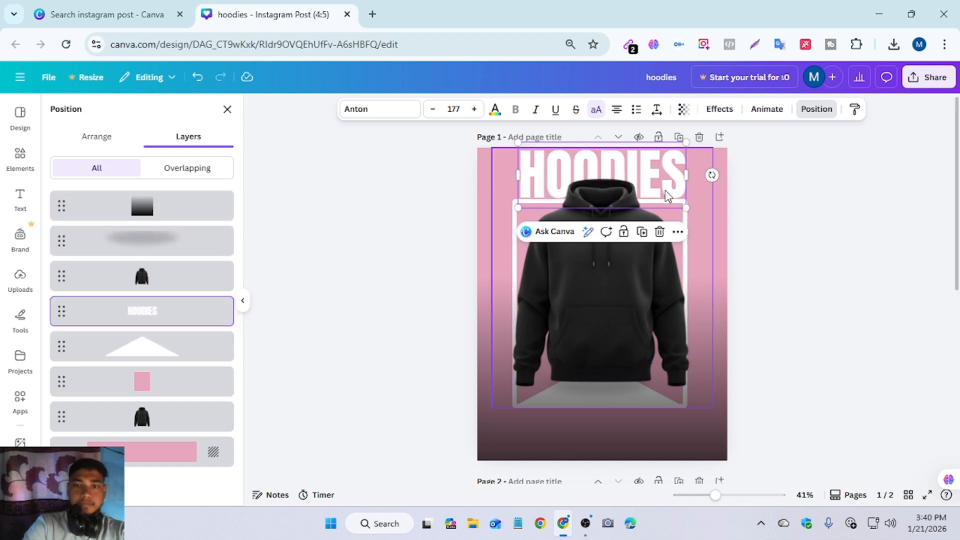
{"action": "left_click", "coordinate": [608, 172]}
{"action": "left_click", "coordinate": [167, 315]}
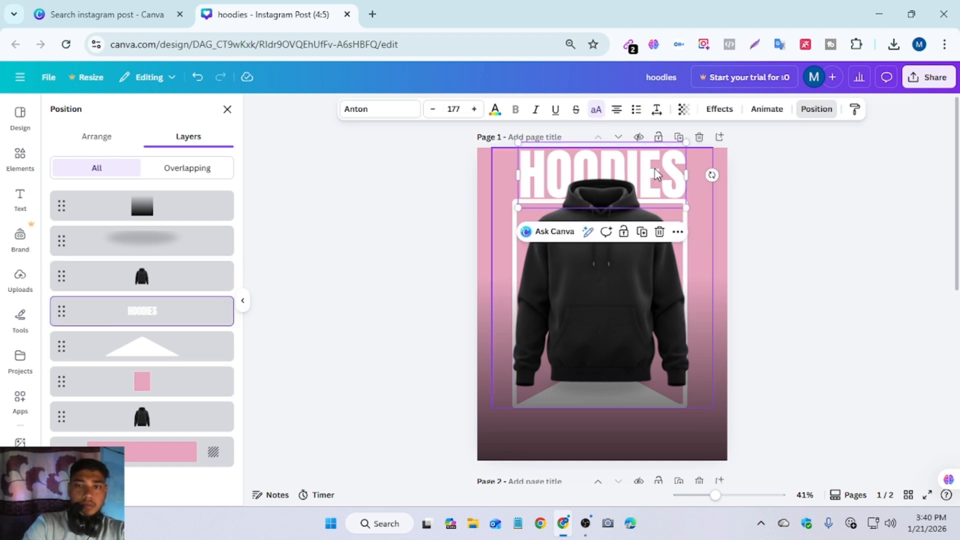
Try duplicating the HOODIES title and bringing the original to the front of the layers, and undo both changes
{"action": "left_click_drag", "start_coordinate": [656, 175], "coordinate": [767, 265]}
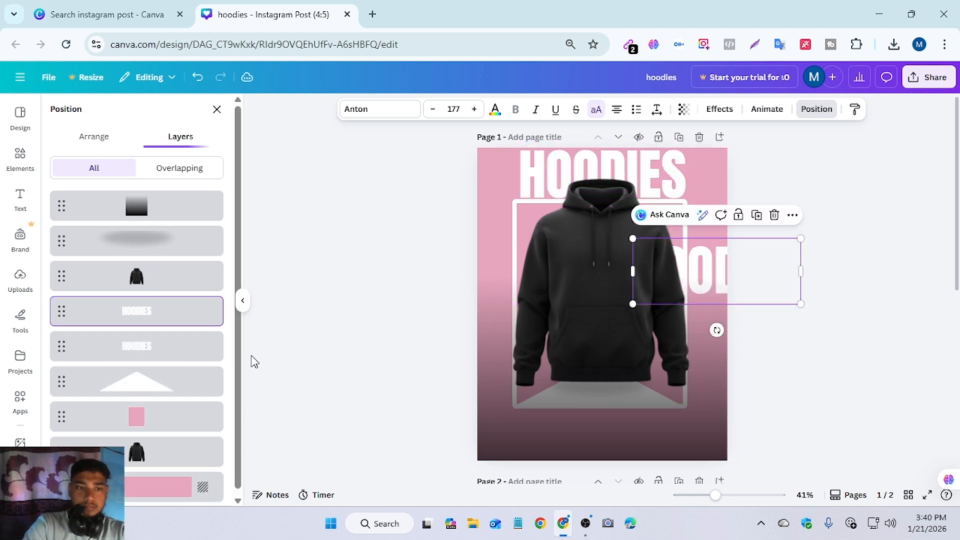
{"action": "left_click_drag", "start_coordinate": [151, 345], "coordinate": [161, 199]}
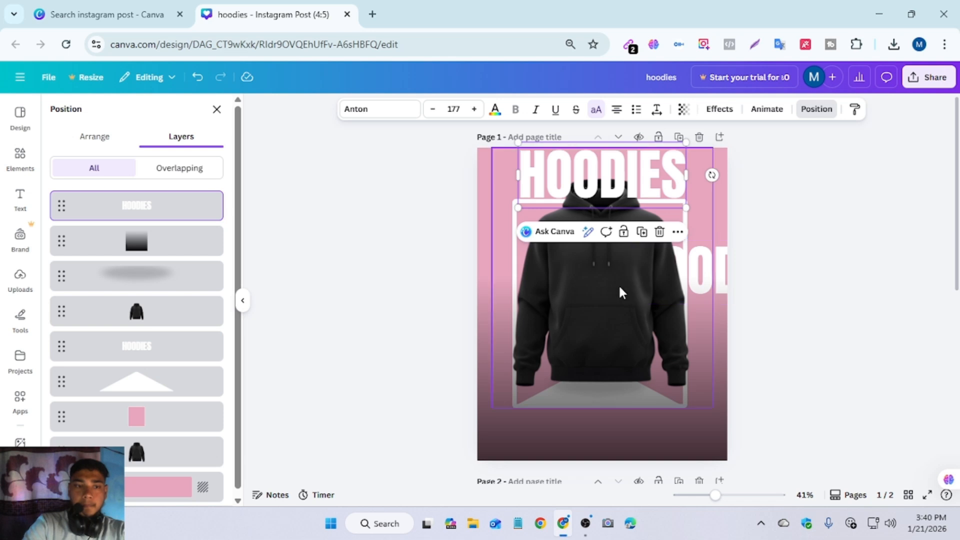
{"action": "key", "text": "super+z"}
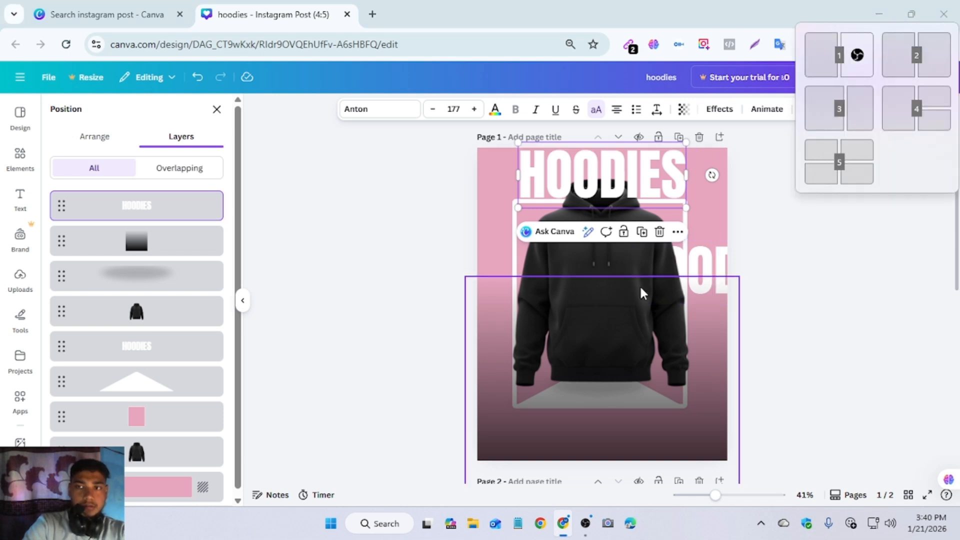
{"action": "key", "text": "Escape"}
{"action": "key", "text": "ctrl+z"}
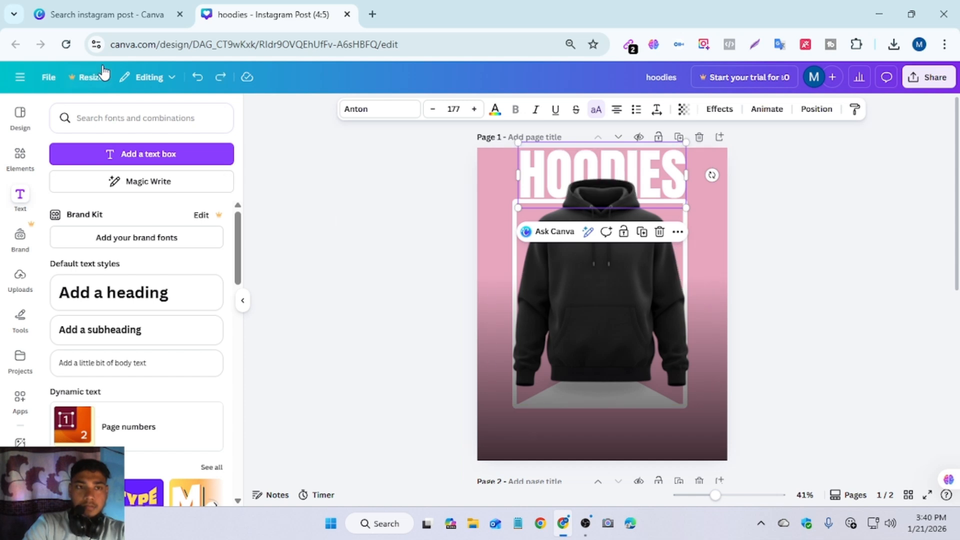
Duplicate the HOODIES title and place the copy directly over the original as the topmost layer
{"action": "key", "text": "ctrl+d"}
{"action": "left_click", "coordinate": [727, 278]}
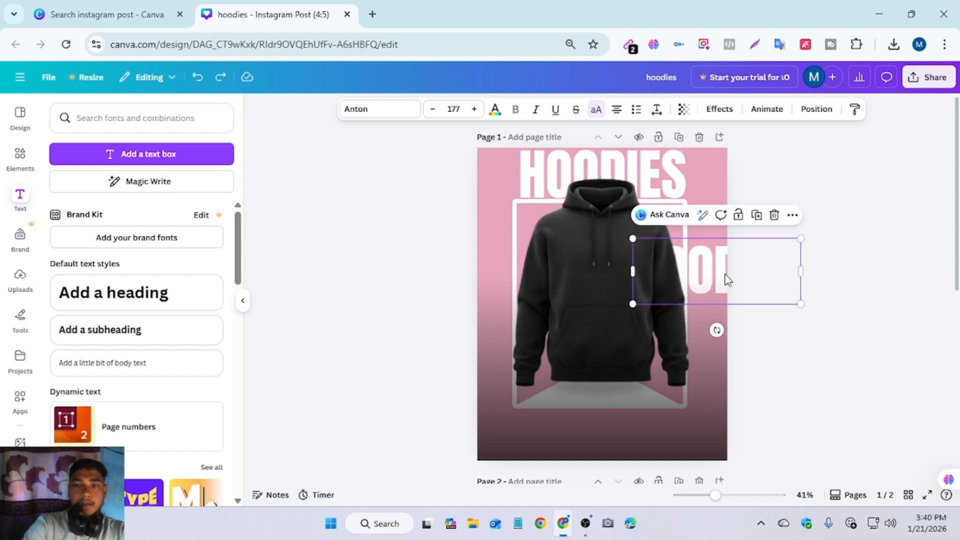
{"action": "left_click", "coordinate": [816, 109]}
{"action": "left_click_drag", "start_coordinate": [174, 318], "coordinate": [170, 198]}
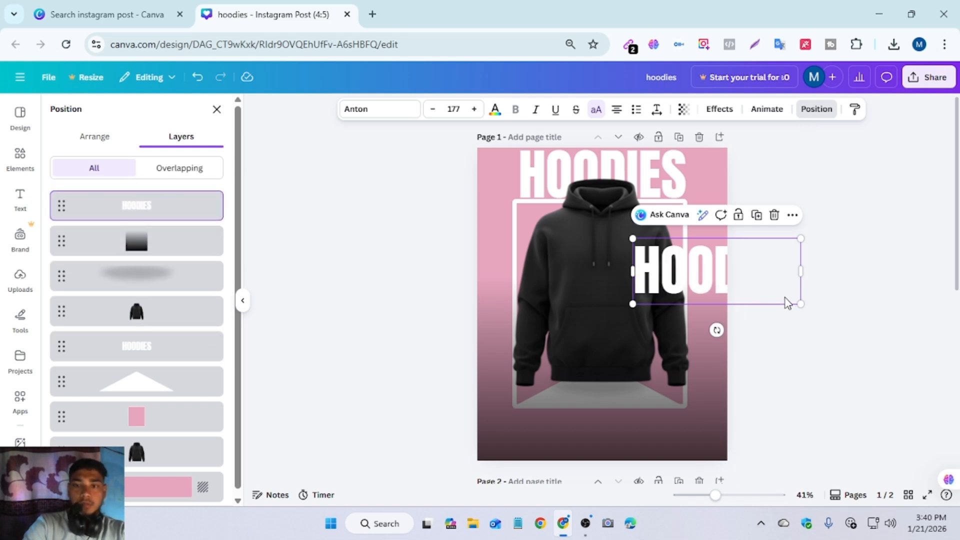
{"action": "left_click_drag", "start_coordinate": [727, 273], "coordinate": [574, 179]}
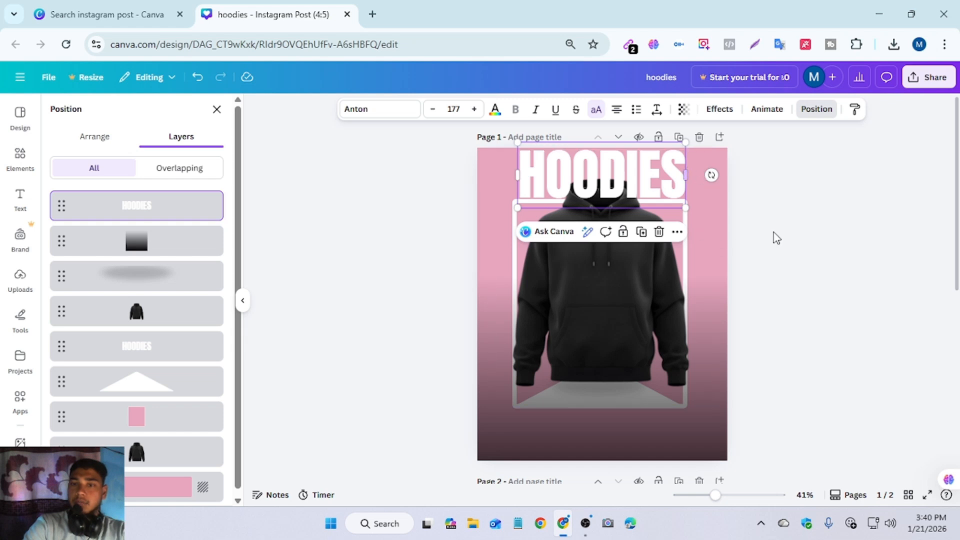
Apply the Hollow text effect to the front HOODIES copy and reduce its outline thickness
{"action": "left_click", "coordinate": [731, 115]}
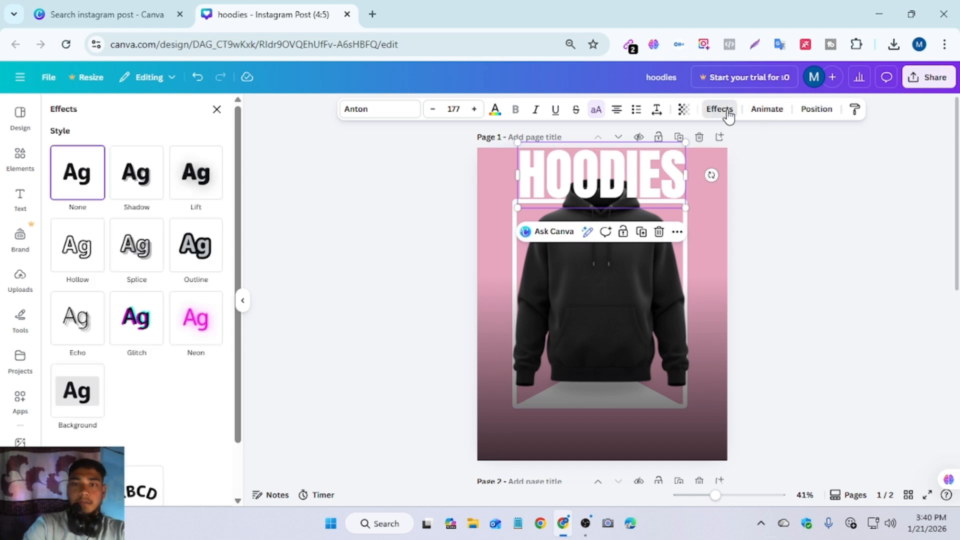
{"action": "scroll", "coordinate": [130, 211], "scroll_direction": "down", "scroll_amount": 3}
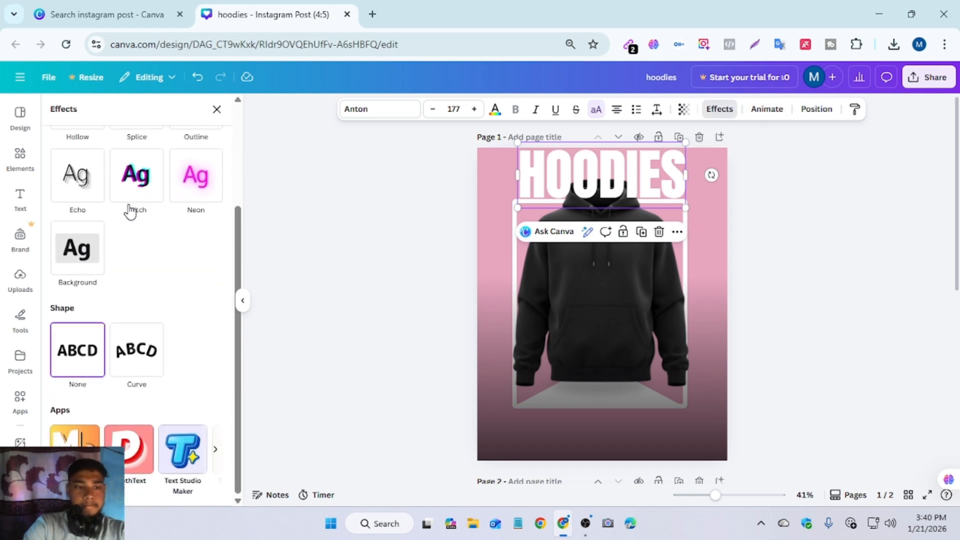
{"action": "scroll", "coordinate": [131, 213], "scroll_direction": "up", "scroll_amount": 3}
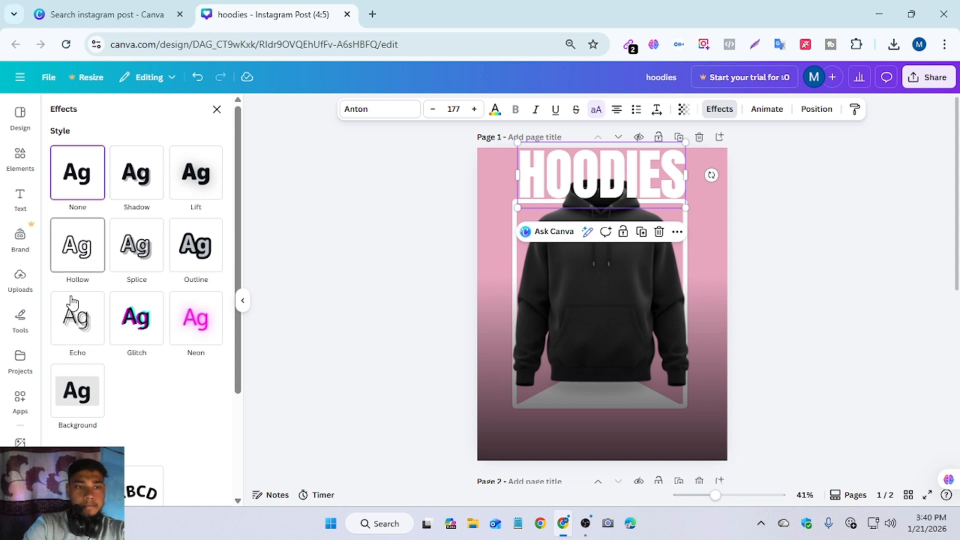
{"action": "left_click", "coordinate": [82, 251]}
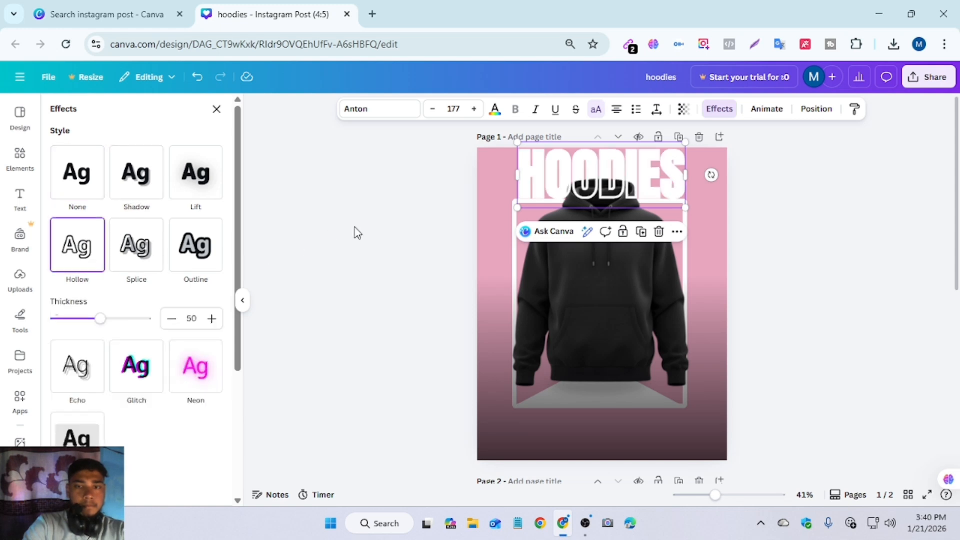
{"action": "left_click_drag", "start_coordinate": [607, 186], "coordinate": [606, 182]}
{"action": "left_click_drag", "start_coordinate": [100, 319], "coordinate": [79, 322]}
{"action": "left_click", "coordinate": [340, 275]}
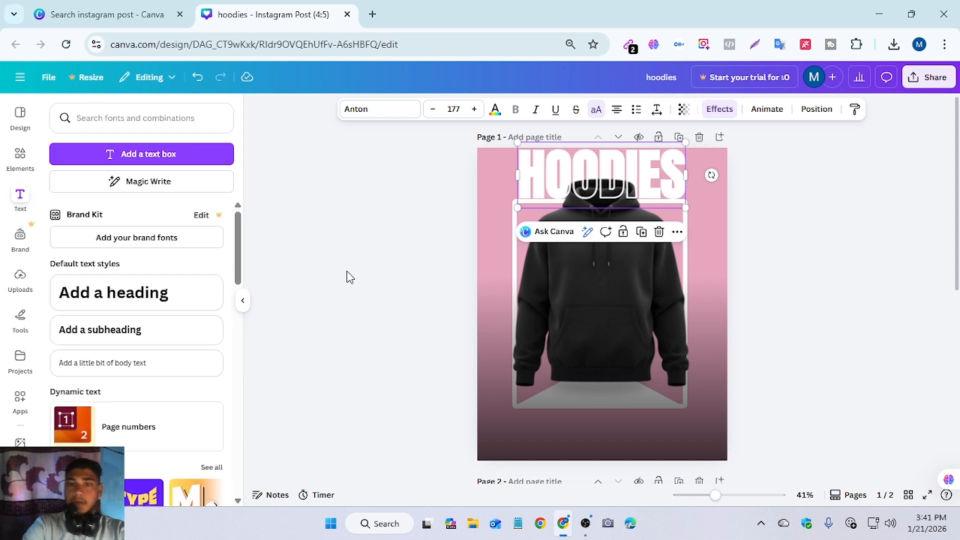
{"action": "left_click", "coordinate": [412, 300]}
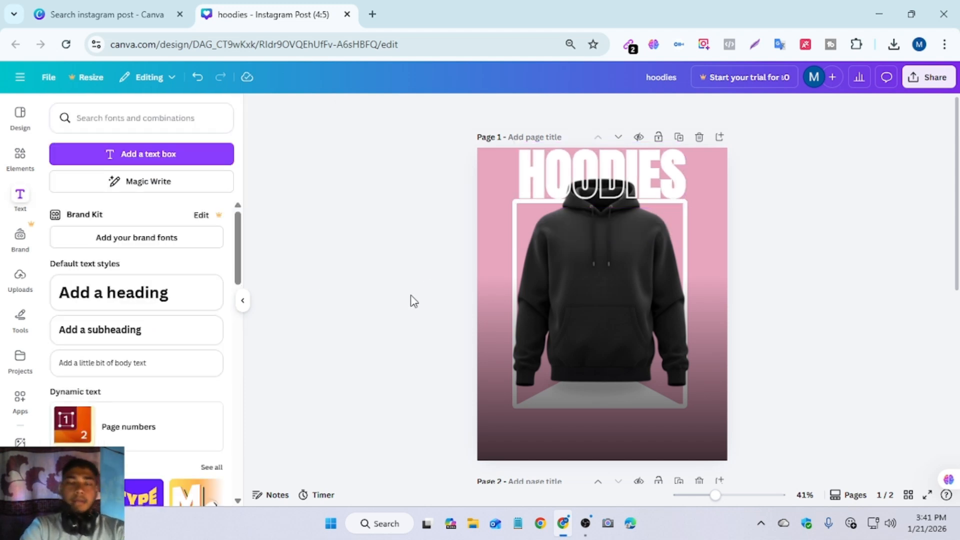
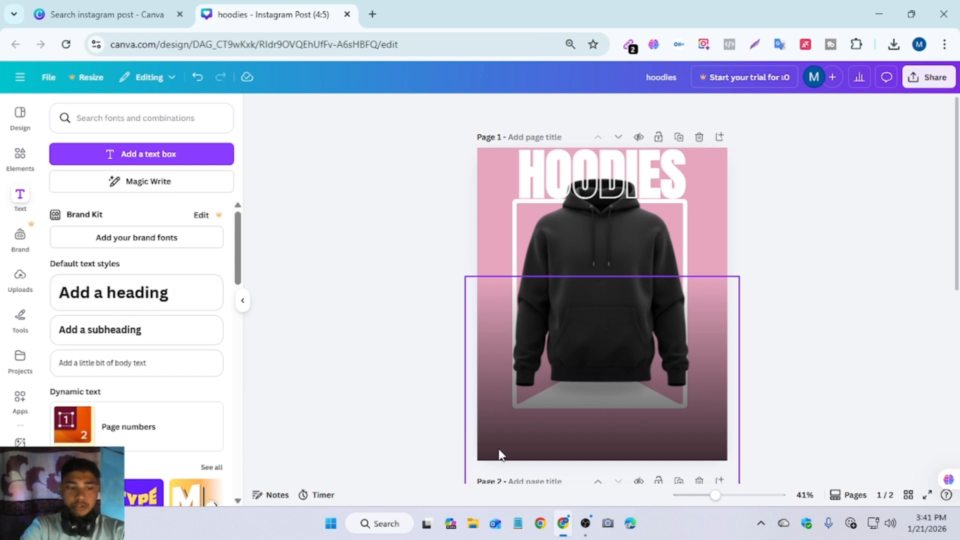
Try the product description "Brand Hoodies Men Spring Autumn Fashion Casual Long Sleeve…" as size 25.9 text below the frame
{"action": "key", "text": "ctrl+grave"}
{"action": "double_click", "coordinate": [415, 187]}
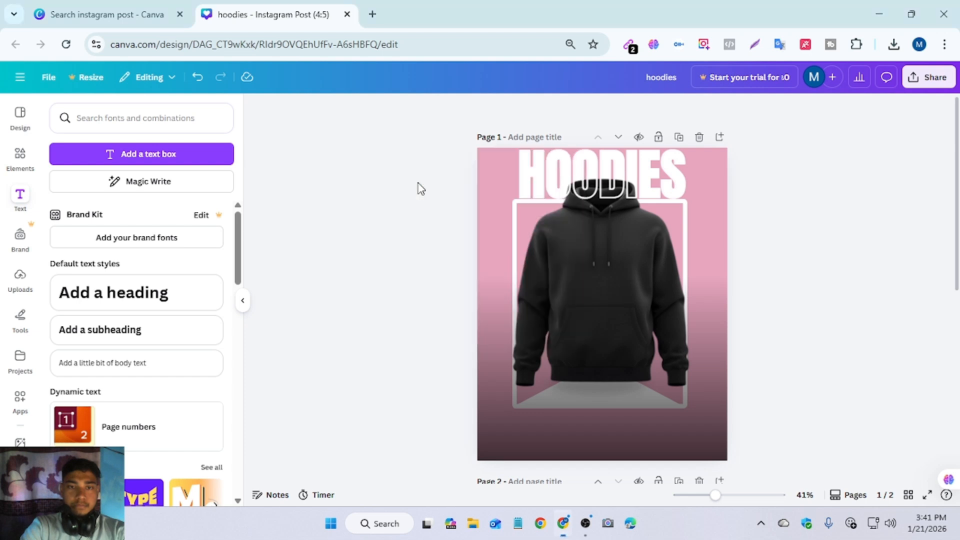
{"action": "left_click_drag", "start_coordinate": [502, 298], "coordinate": [429, 292]}
{"action": "left_click_drag", "start_coordinate": [576, 337], "coordinate": [612, 465]}
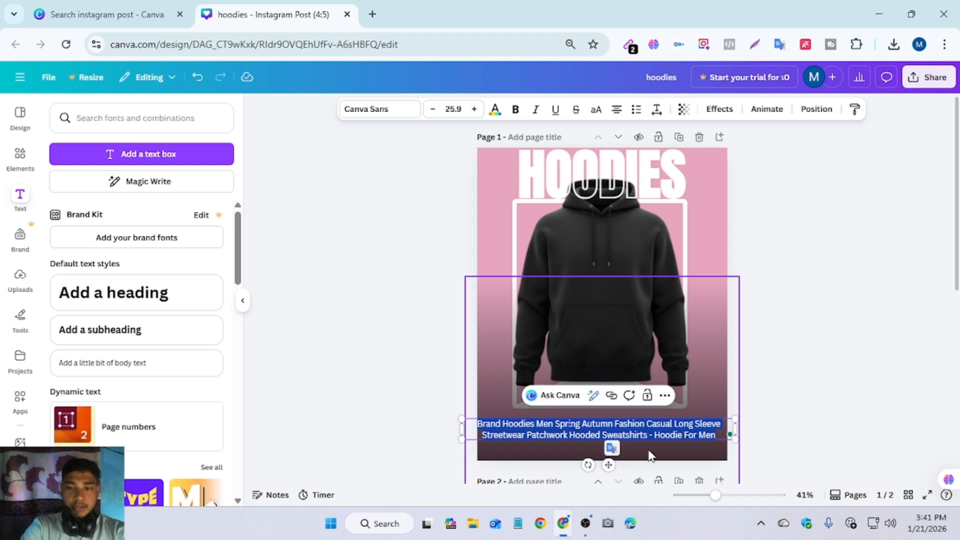
{"action": "left_click", "coordinate": [793, 410]}
{"action": "left_click", "coordinate": [688, 431]}
{"action": "left_click_drag", "start_coordinate": [688, 433], "coordinate": [690, 435]}
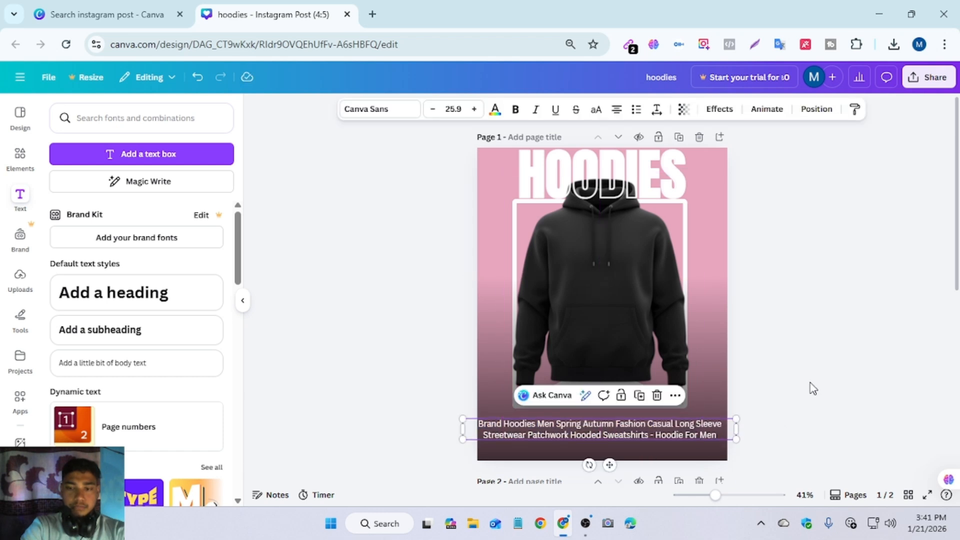
Delete the product description text below the frame
{"action": "left_click", "coordinate": [811, 388]}
{"action": "left_click", "coordinate": [677, 432]}
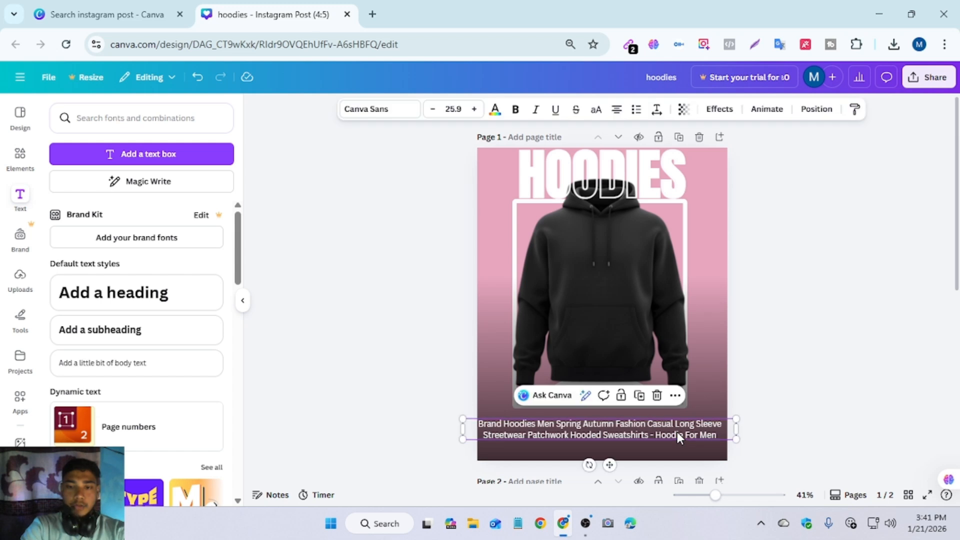
{"action": "left_click", "coordinate": [731, 423]}
{"action": "left_click", "coordinate": [679, 433]}
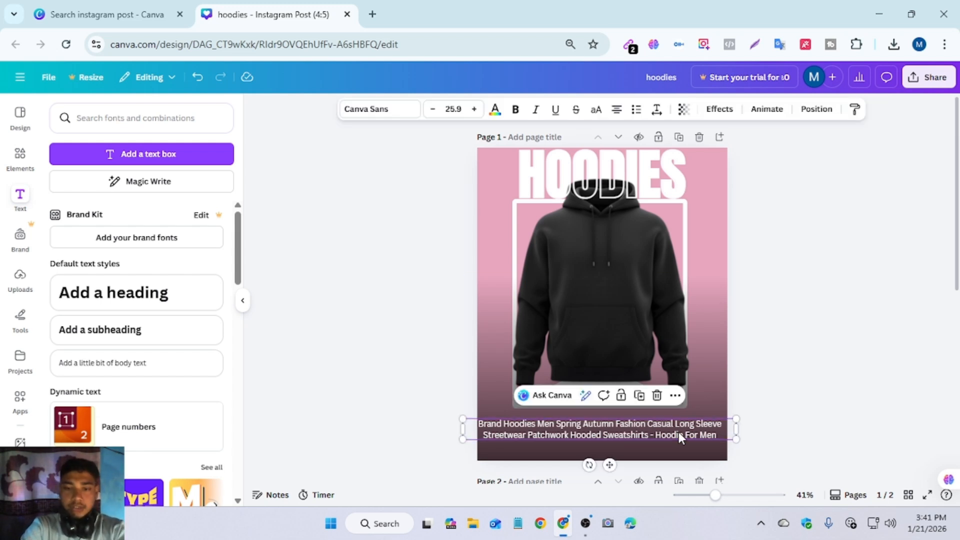
{"action": "key", "text": "Delete"}
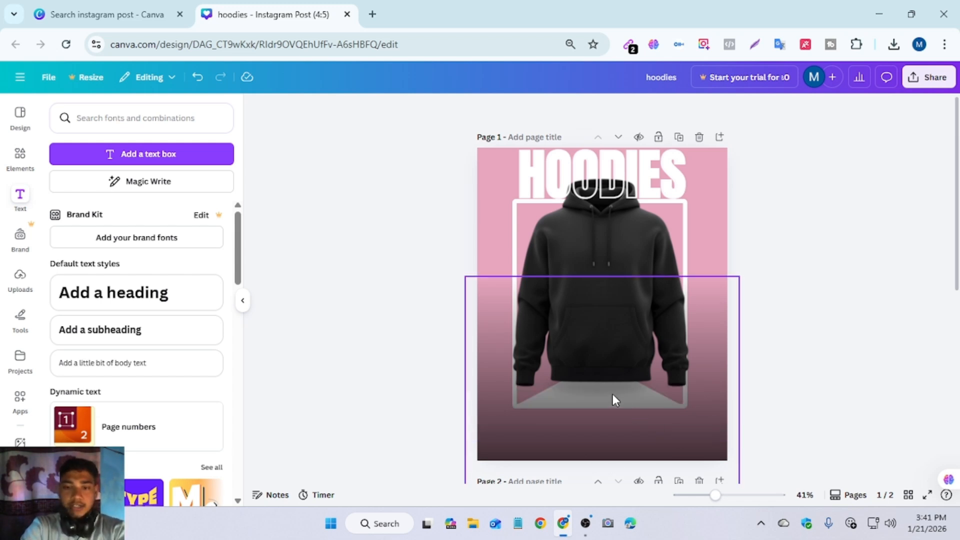
Move the black fading gradient down so its upper edge meets the frame's lower border
{"action": "left_click_drag", "start_coordinate": [647, 422], "coordinate": [650, 539]}
{"action": "left_click_drag", "start_coordinate": [611, 404], "coordinate": [613, 413]}
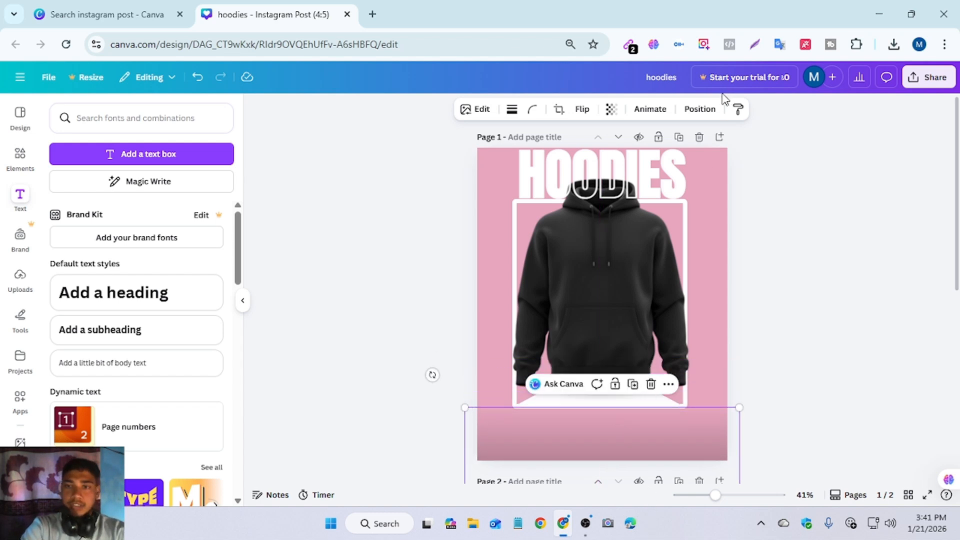
Try duplicating the white triangle and placing the copy upside down just below the frame's lower border
{"action": "left_click", "coordinate": [685, 107]}
{"action": "left_click", "coordinate": [173, 384]}
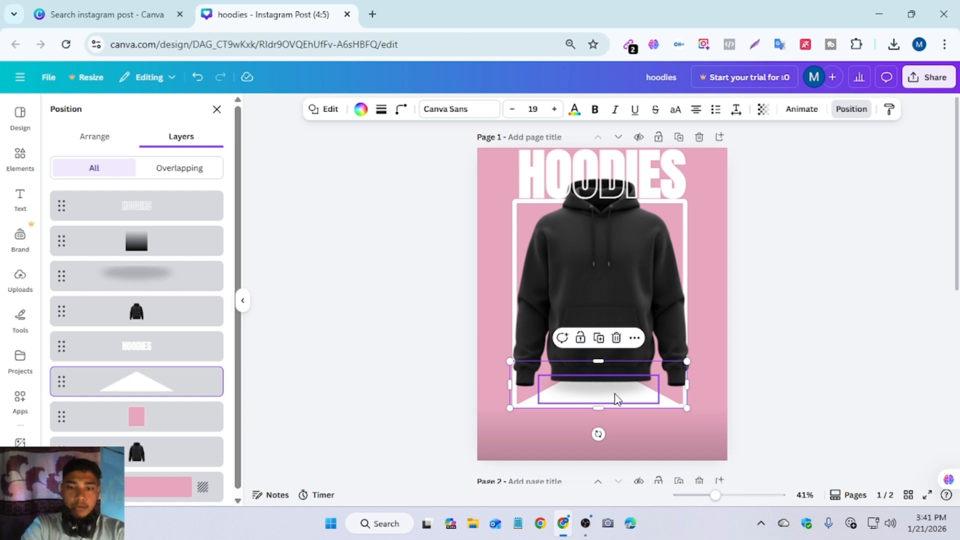
{"action": "left_click_drag", "start_coordinate": [667, 400], "coordinate": [658, 439]}
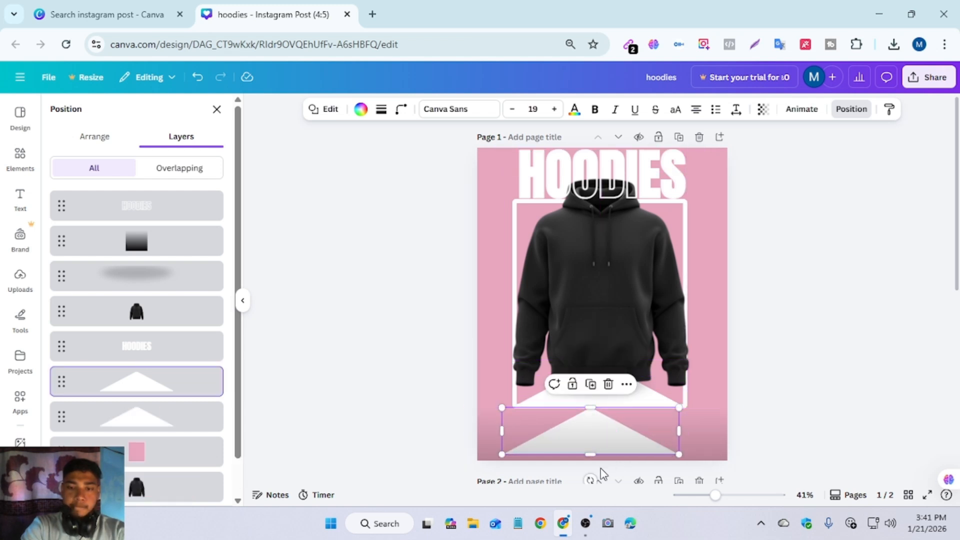
{"action": "left_click_drag", "start_coordinate": [591, 479], "coordinate": [592, 297]}
{"action": "left_click_drag", "start_coordinate": [602, 443], "coordinate": [618, 437]}
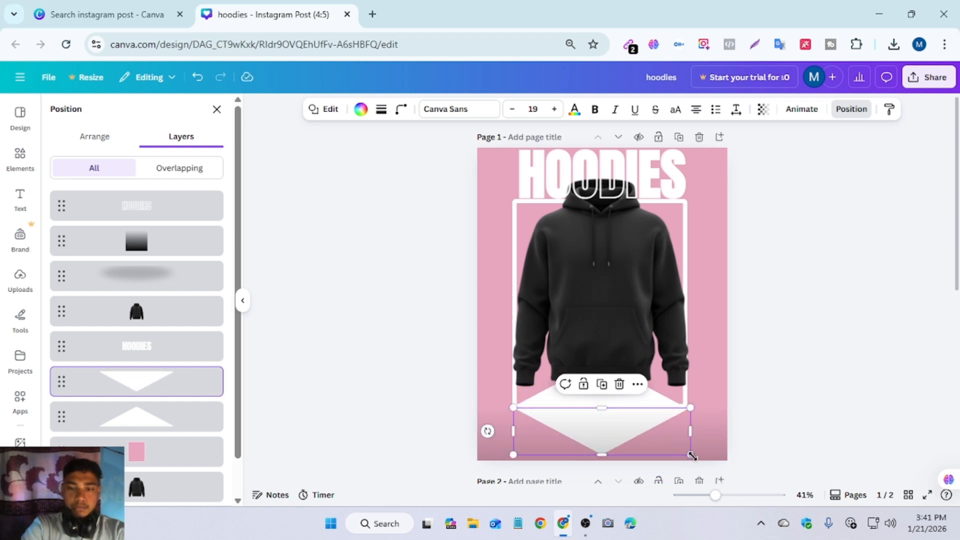
{"action": "left_click_drag", "start_coordinate": [689, 453], "coordinate": [831, 501]}
{"action": "left_click_drag", "start_coordinate": [685, 430], "coordinate": [632, 421]}
Undo the duplication, rotation and placement of the white triangle copy
{"action": "key", "text": "ctrl+z"}
{"action": "key", "text": "ctrl+z"}
{"action": "key", "text": "ctrl+z"}
{"action": "key", "text": "ctrl+z"}
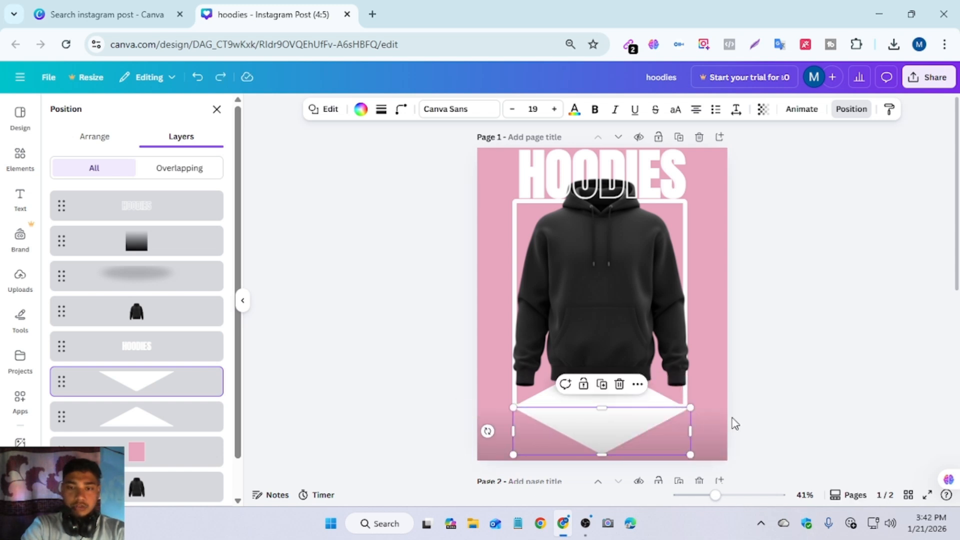
{"action": "key", "text": "ctrl+z"}
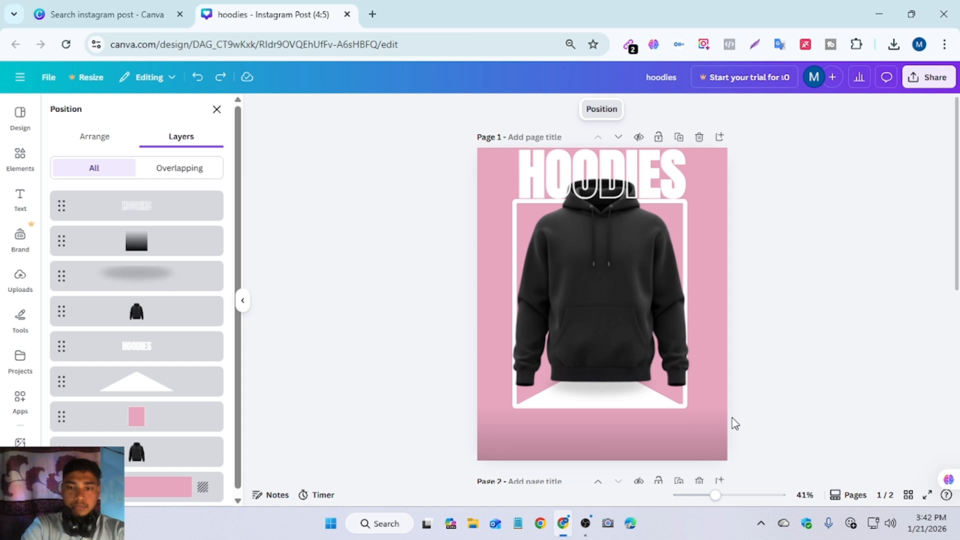
Copy the framed hoodie with its shadow, triangle and both HOODIES titles, without the gradient, and paste it onto page 2
{"action": "left_click_drag", "start_coordinate": [484, 205], "coordinate": [709, 401]}
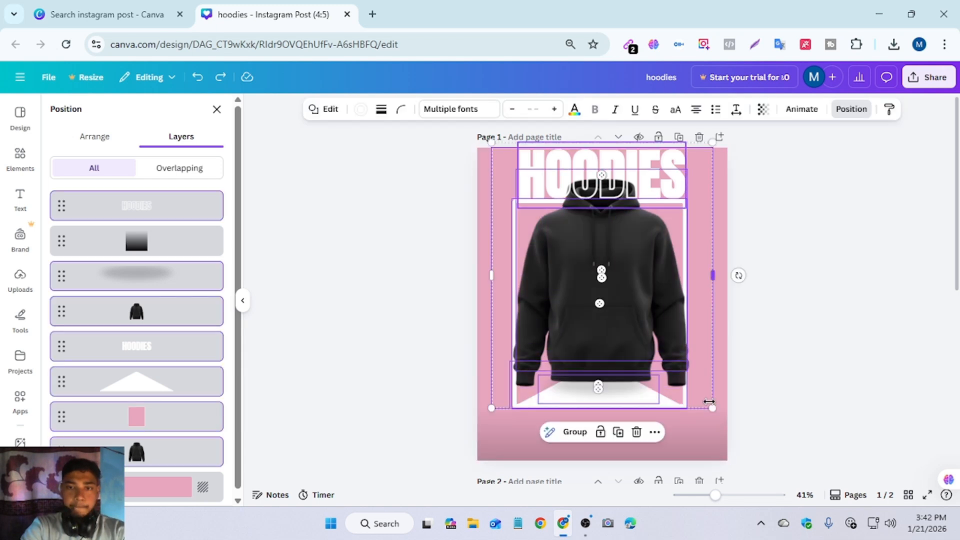
{"action": "right_click", "coordinate": [601, 305]}
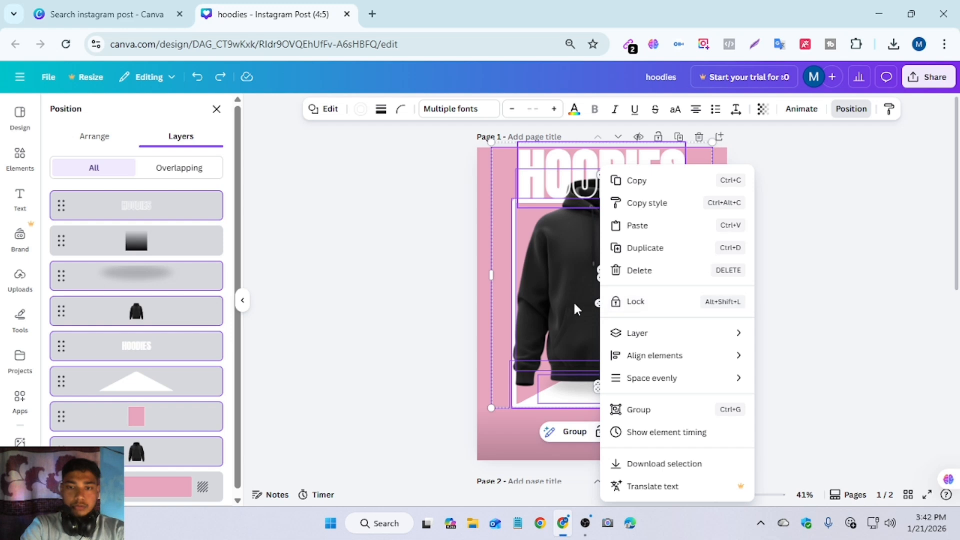
{"action": "left_click", "coordinate": [645, 183]}
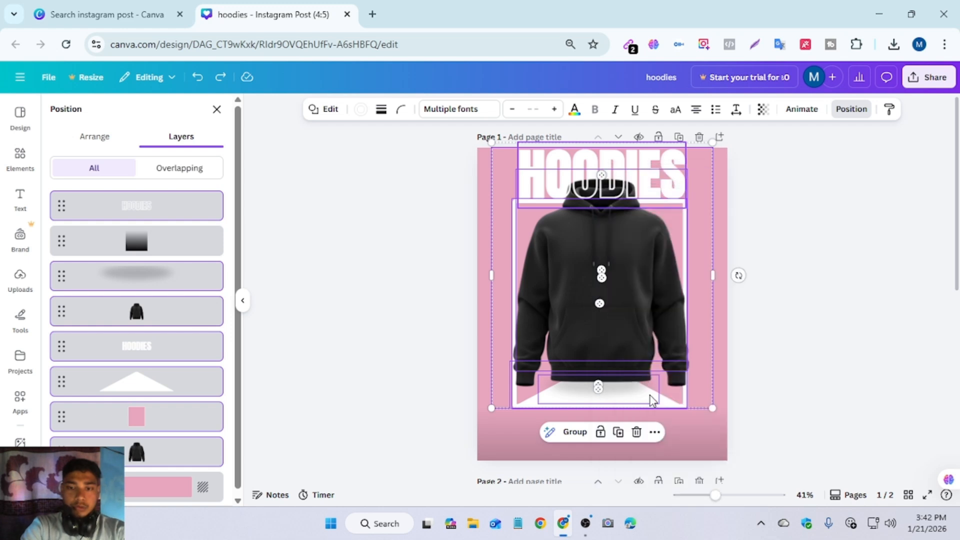
{"action": "scroll", "coordinate": [645, 407], "scroll_direction": "down", "scroll_amount": 2}
{"action": "scroll", "coordinate": [628, 410], "scroll_direction": "down", "scroll_amount": 3}
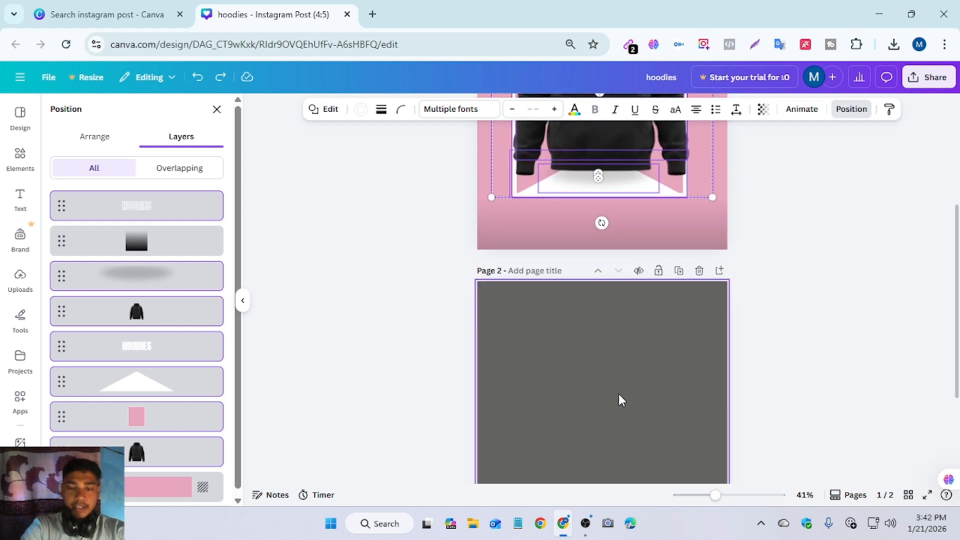
{"action": "left_click", "coordinate": [619, 398]}
{"action": "right_click", "coordinate": [619, 395]}
{"action": "left_click", "coordinate": [635, 278]}
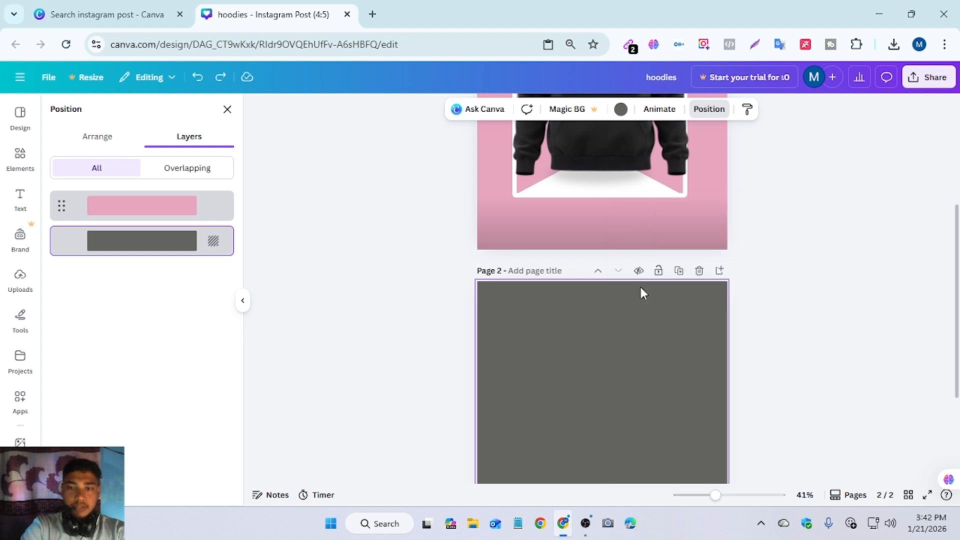
Try shrinking the pasted artwork on page 2 and deleting the pink bar, and undo both changes
{"action": "scroll", "coordinate": [625, 332], "scroll_direction": "down", "scroll_amount": 1}
{"action": "left_click_drag", "start_coordinate": [491, 206], "coordinate": [522, 323]}
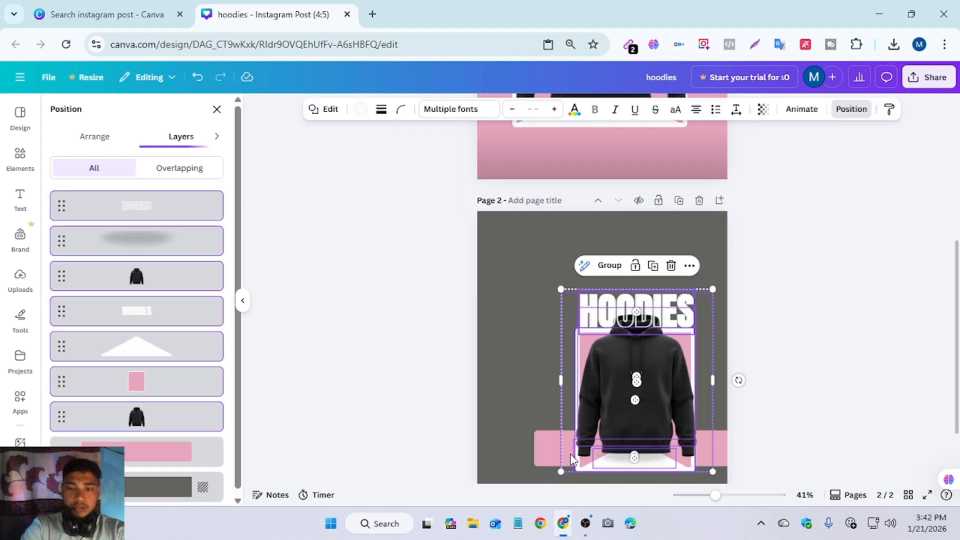
{"action": "left_click", "coordinate": [538, 443]}
{"action": "key", "text": "Delete"}
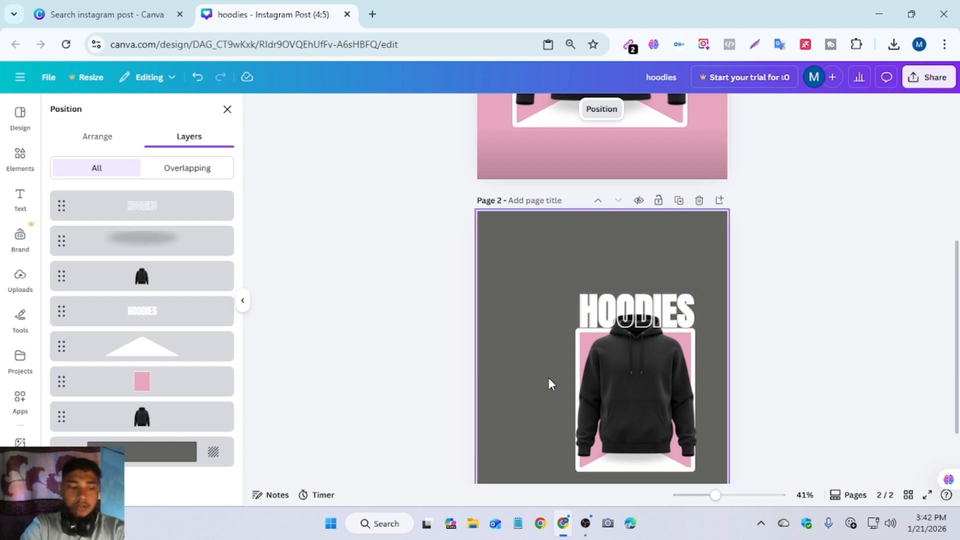
{"action": "key", "text": "ctrl+z"}
{"action": "key", "text": "ctrl+z"}
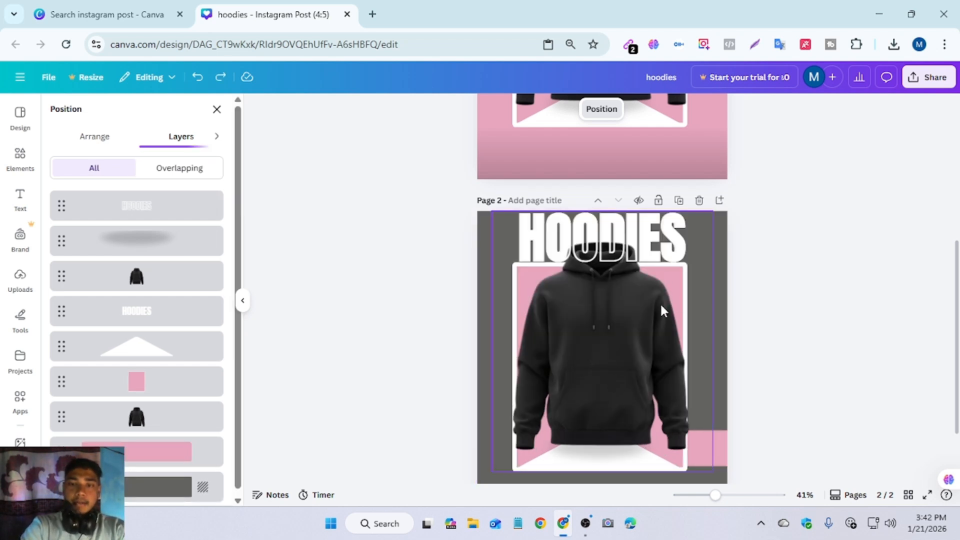
Delete the pink bar behind the pasted hoodie artwork on page 2
{"action": "key", "text": "ctrl+a"}
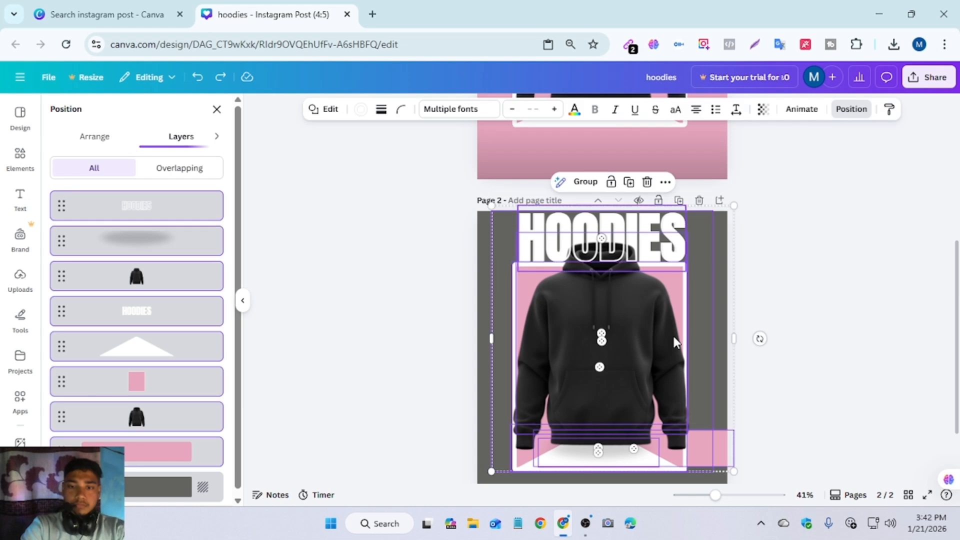
{"action": "left_click", "coordinate": [722, 436]}
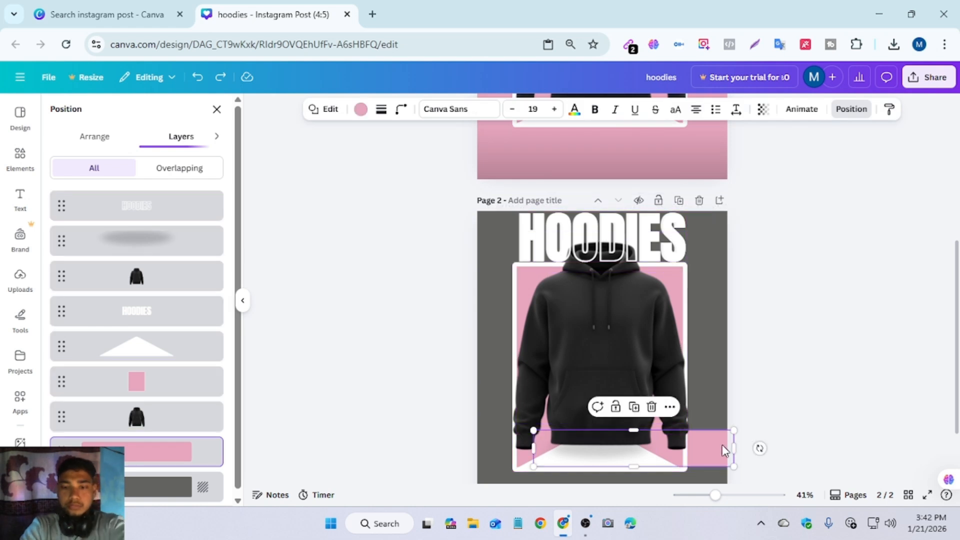
{"action": "key", "text": "Delete"}
Group all the pasted hoodie artwork and title elements on page 2
{"action": "key", "text": "ctrl+a"}
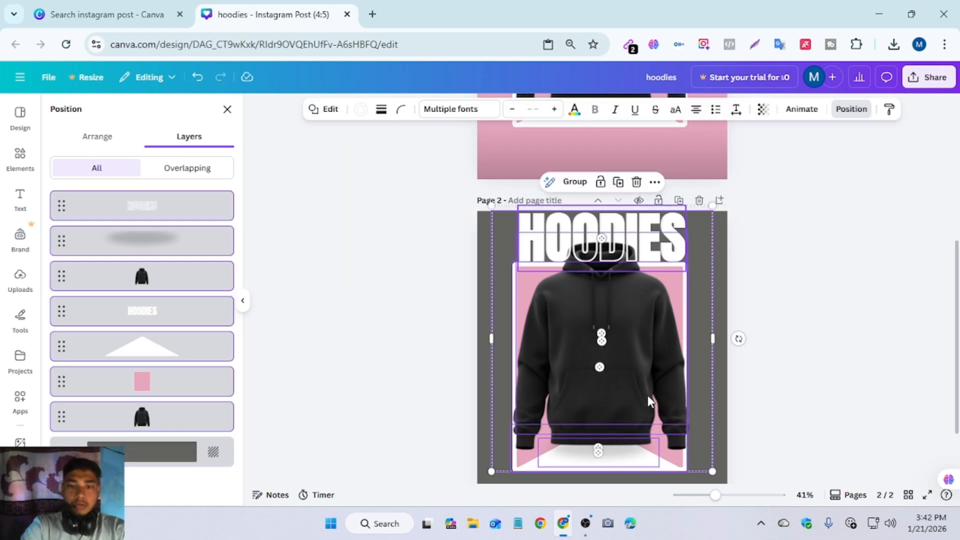
{"action": "right_click", "coordinate": [634, 318]}
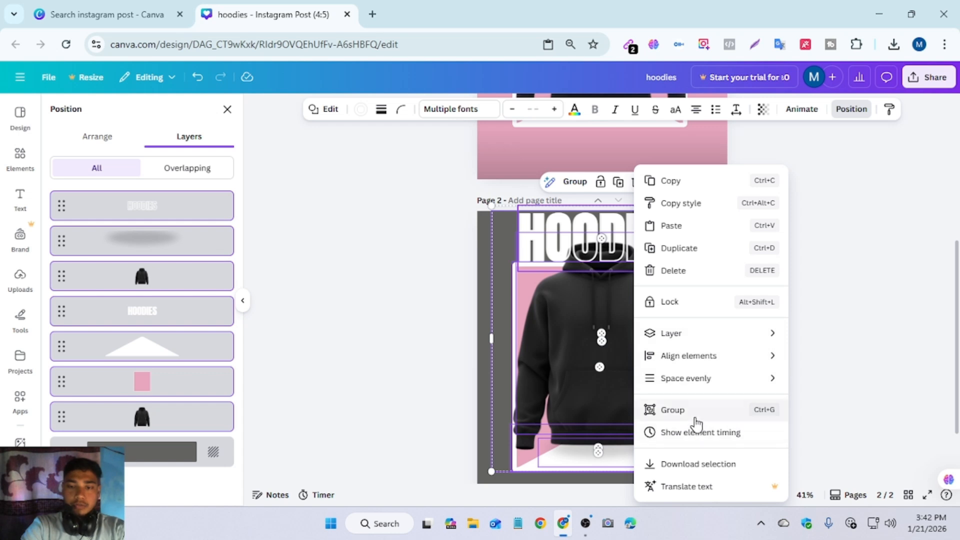
{"action": "left_click", "coordinate": [673, 410]}
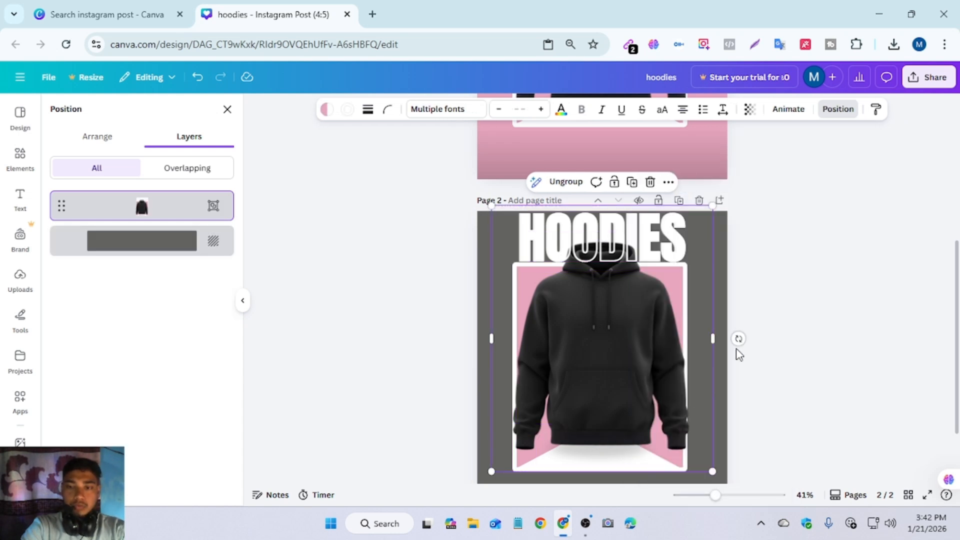
Rotate the grouped artwork upside down and move it onto page 1 as a reflection below the frame
{"action": "left_click_drag", "start_coordinate": [738, 339], "coordinate": [454, 336]}
{"action": "scroll", "coordinate": [515, 344], "scroll_direction": "up", "scroll_amount": 4}
{"action": "scroll", "coordinate": [515, 344], "scroll_direction": "down", "scroll_amount": 1}
{"action": "left_click", "coordinate": [607, 425]}
{"action": "left_click_drag", "start_coordinate": [606, 425], "coordinate": [606, 364]}
{"action": "left_click_drag", "start_coordinate": [616, 473], "coordinate": [607, 354]}
{"action": "left_click_drag", "start_coordinate": [615, 398], "coordinate": [597, 495]}
{"action": "scroll", "coordinate": [600, 300], "scroll_direction": "up", "scroll_amount": 2}
{"action": "scroll", "coordinate": [614, 453], "scroll_direction": "down", "scroll_amount": 5}
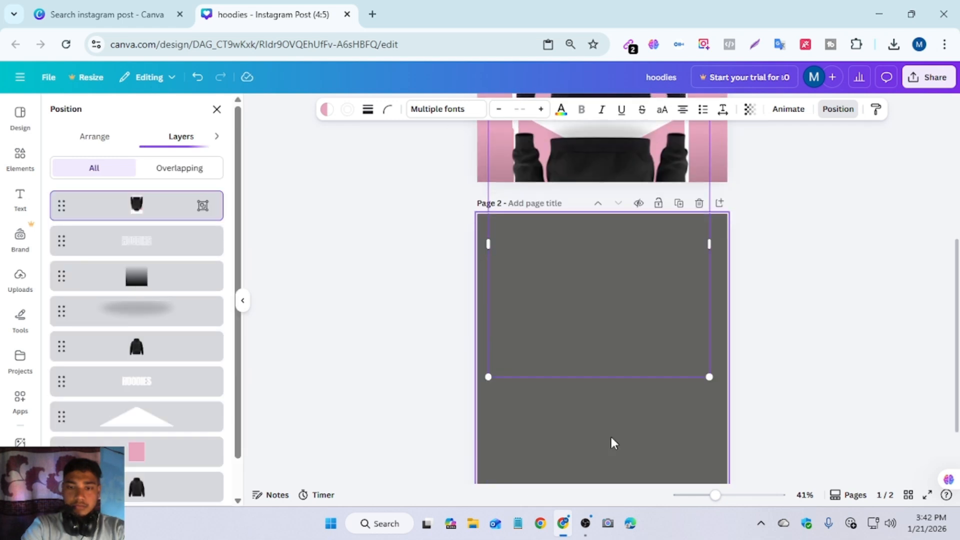
{"action": "scroll", "coordinate": [586, 268], "scroll_direction": "up", "scroll_amount": 4}
{"action": "mouse_move", "coordinate": [588, 376]}
{"action": "left_mouse_down"}
{"action": "mouse_move", "coordinate": [582, 386]}
{"action": "mouse_move", "coordinate": [590, 382]}
{"action": "left_mouse_up"}
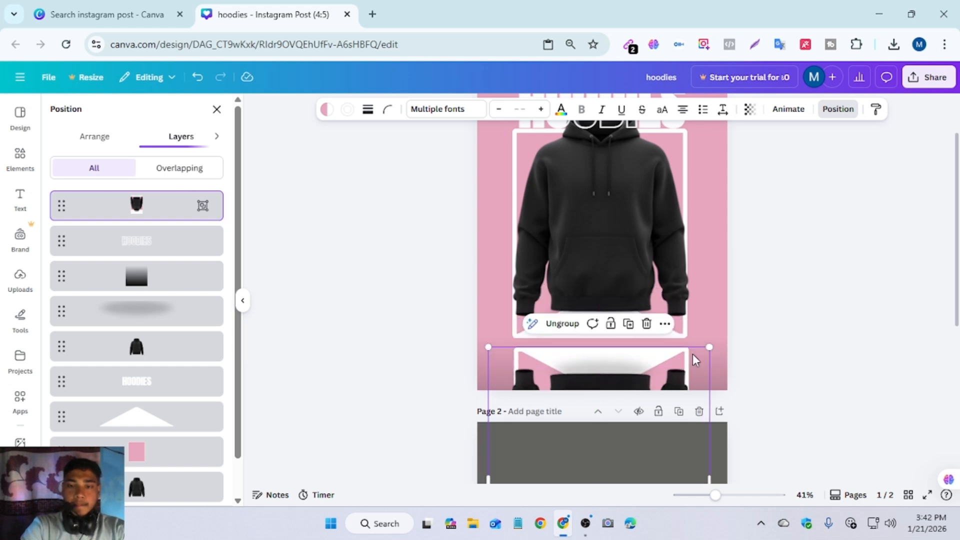
{"action": "scroll", "coordinate": [668, 375], "scroll_direction": "down", "scroll_amount": 3}
{"action": "scroll", "coordinate": [658, 333], "scroll_direction": "up", "scroll_amount": 2}
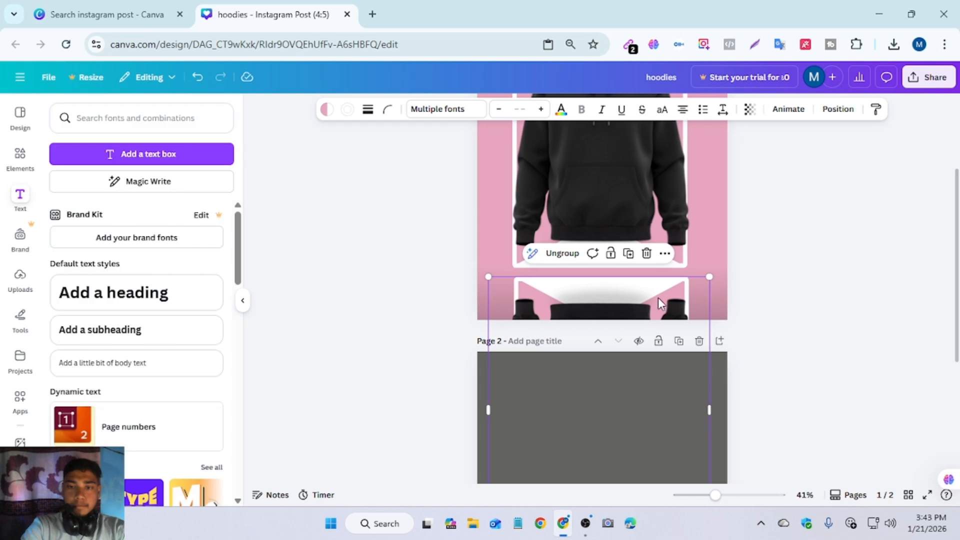
Adjust the upside-down group's position so its upper edge sits just below the original frame's lower border
{"action": "left_click", "coordinate": [659, 298]}
{"action": "left_click_drag", "start_coordinate": [694, 302], "coordinate": [695, 295]}
{"action": "key", "text": "ctrl+z"}
{"action": "key", "text": "ctrl+z"}
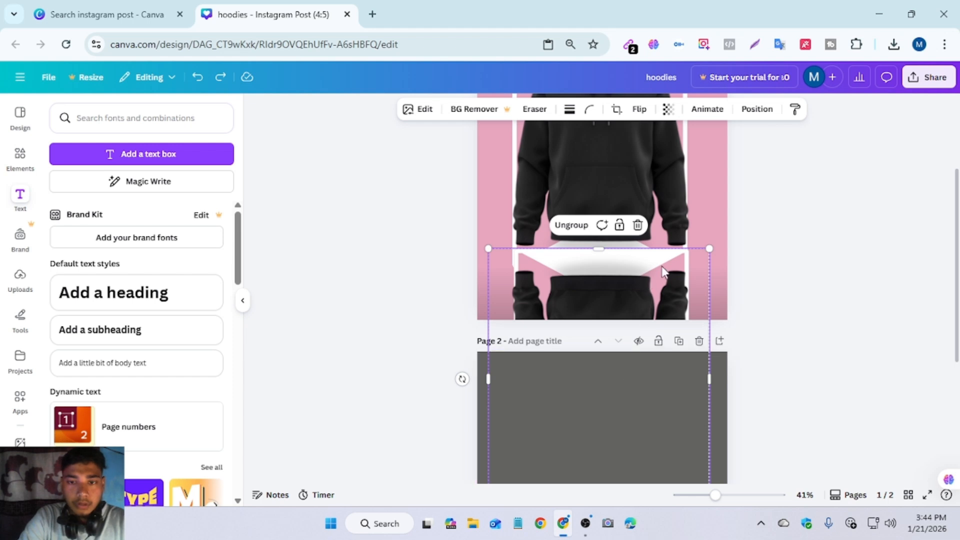
{"action": "left_click_drag", "start_coordinate": [676, 263], "coordinate": [676, 277]}
{"action": "key", "text": "ctrl+z"}
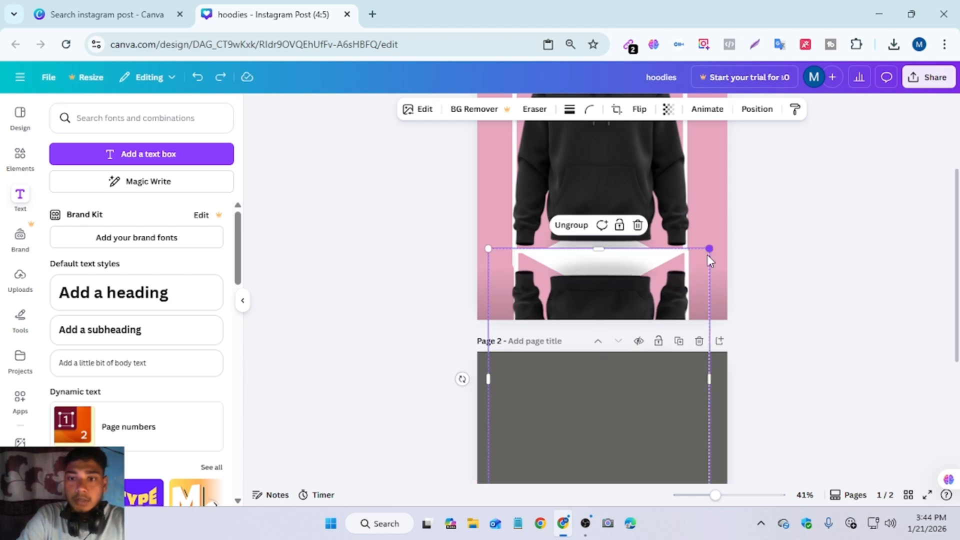
{"action": "left_click", "coordinate": [673, 272]}
{"action": "left_click_drag", "start_coordinate": [693, 264], "coordinate": [692, 287]}
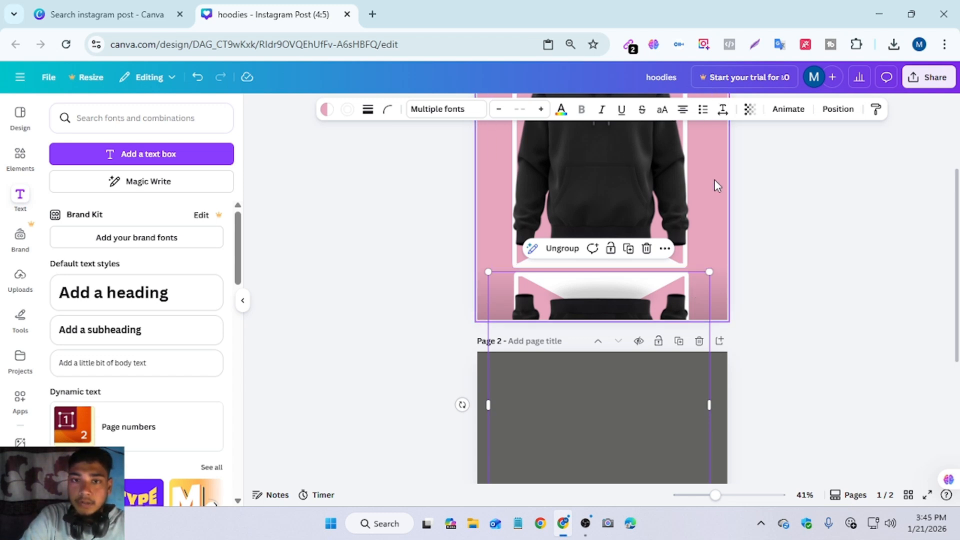
{"action": "left_click", "coordinate": [541, 110]}
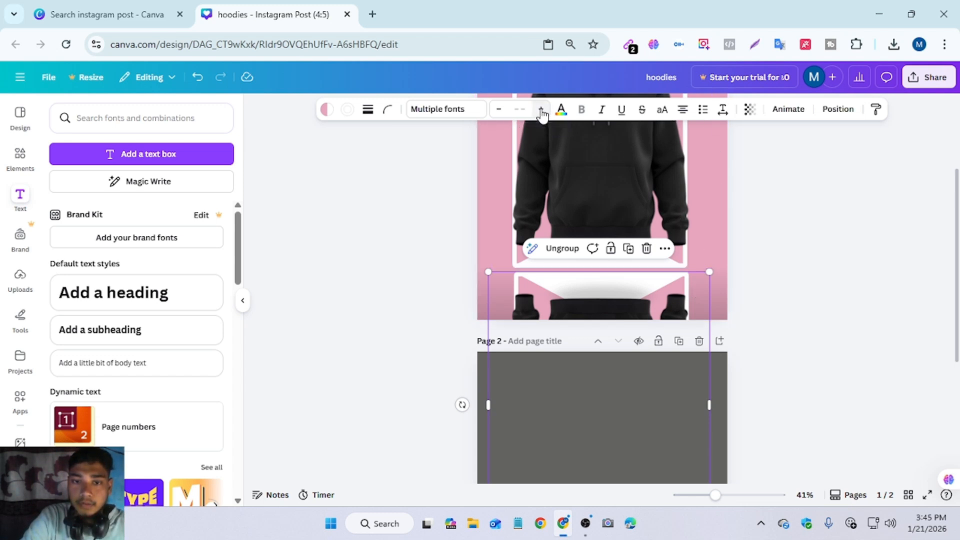
{"action": "left_click", "coordinate": [488, 170]}
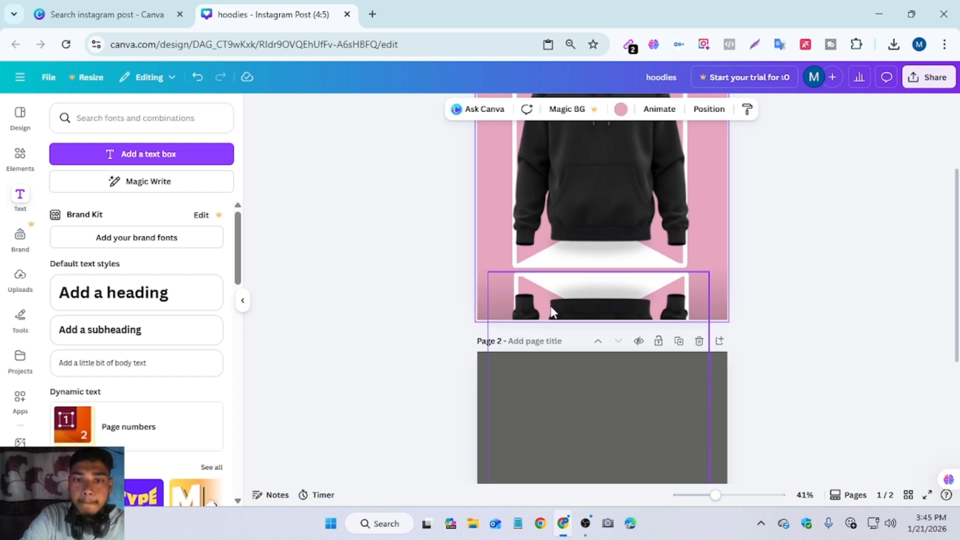
{"action": "left_click", "coordinate": [665, 306]}
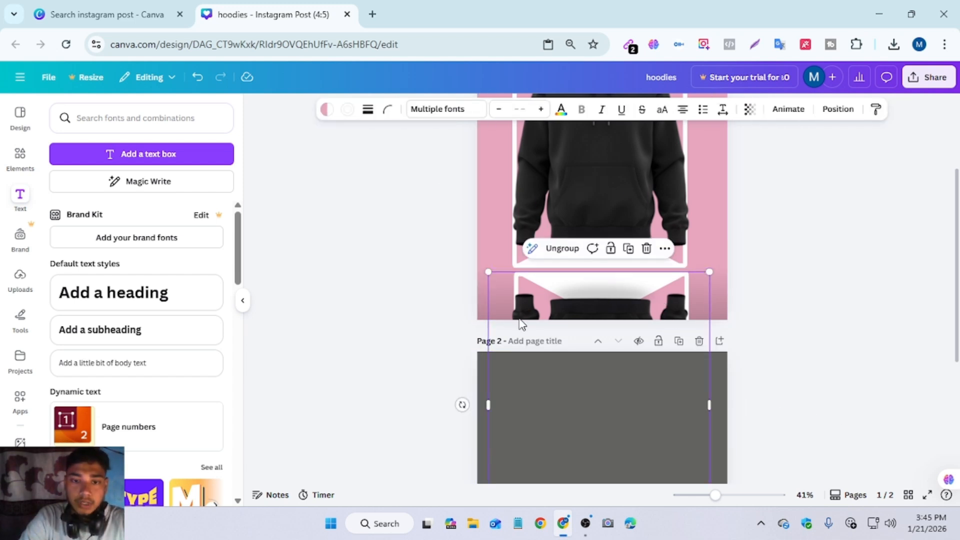
Delete the black fading gradient from the lower part of page 1
{"action": "left_click", "coordinate": [480, 295]}
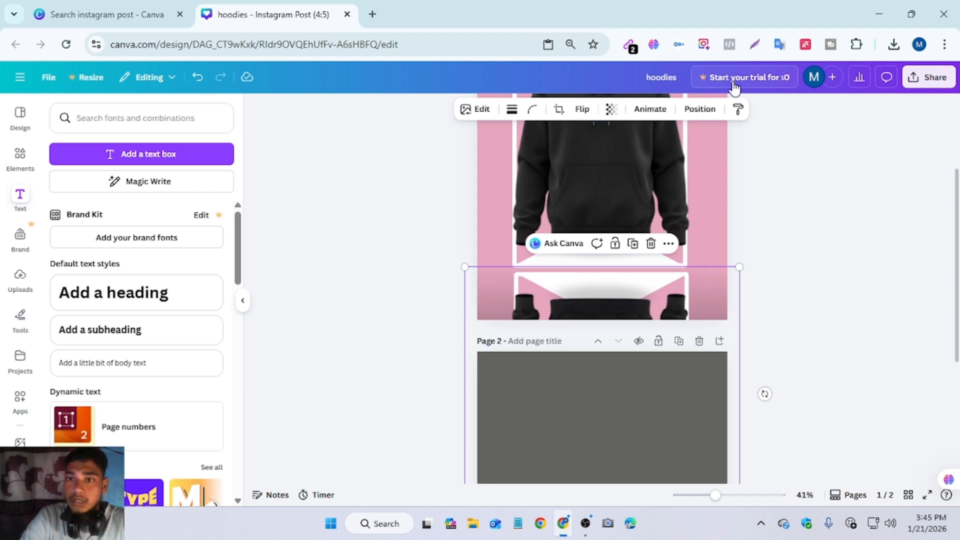
{"action": "left_click", "coordinate": [580, 111]}
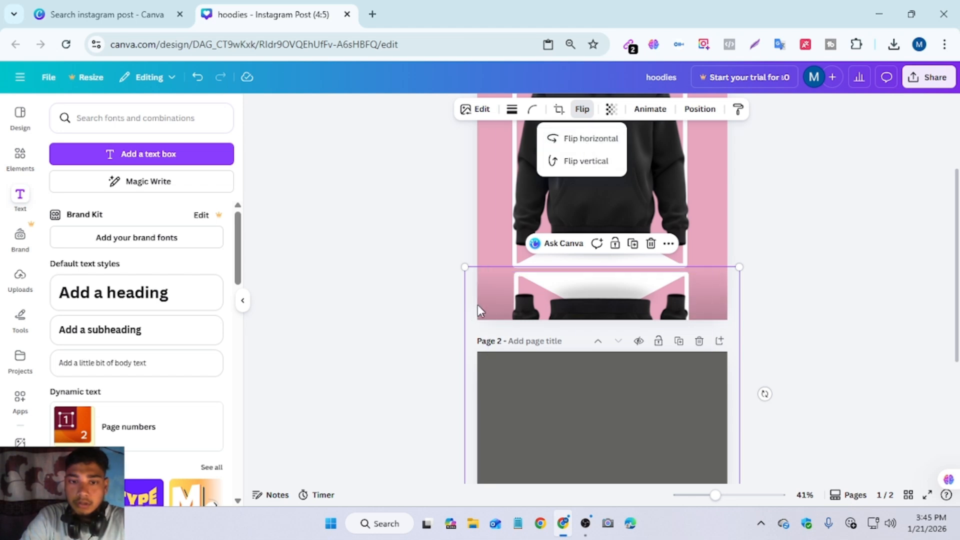
{"action": "left_click_drag", "start_coordinate": [481, 302], "coordinate": [283, 167]}
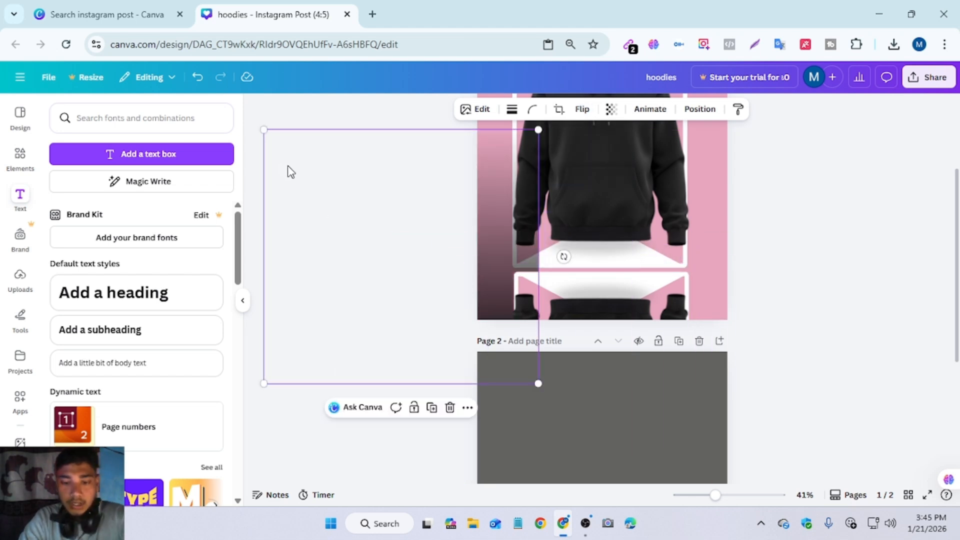
{"action": "key", "text": "Delete"}
Set the transparency of the upside-down hoodie group on page 1 to 44
{"action": "left_click", "coordinate": [549, 305]}
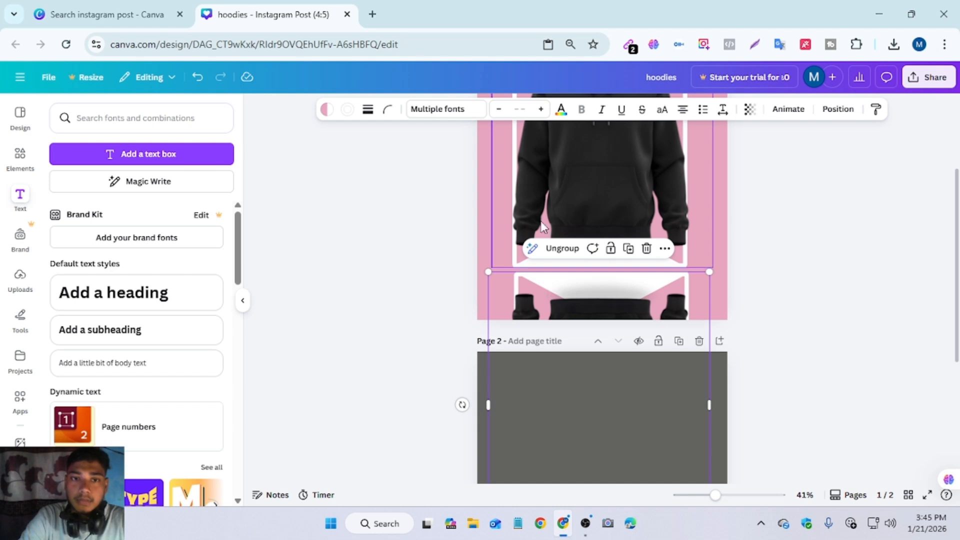
{"action": "left_click", "coordinate": [479, 281]}
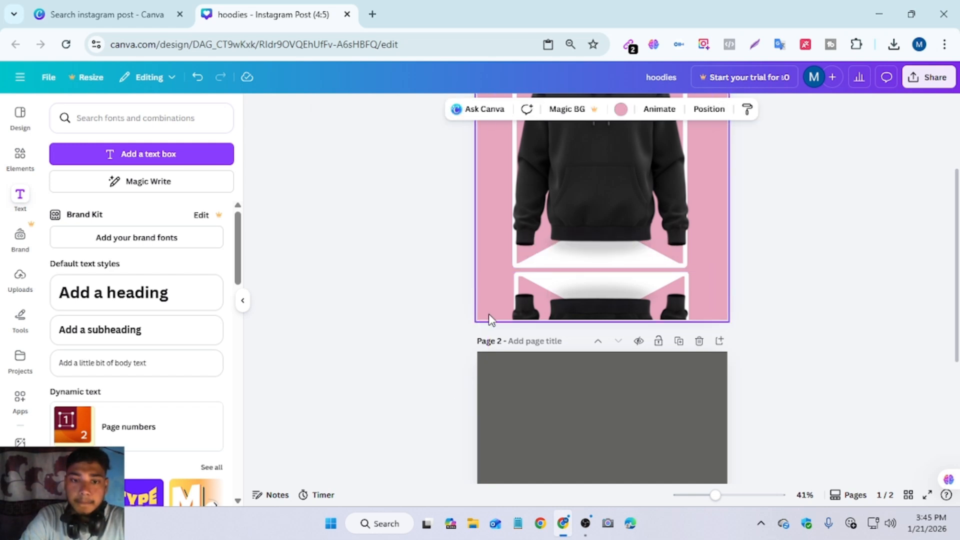
{"action": "left_click_drag", "start_coordinate": [505, 316], "coordinate": [664, 406]}
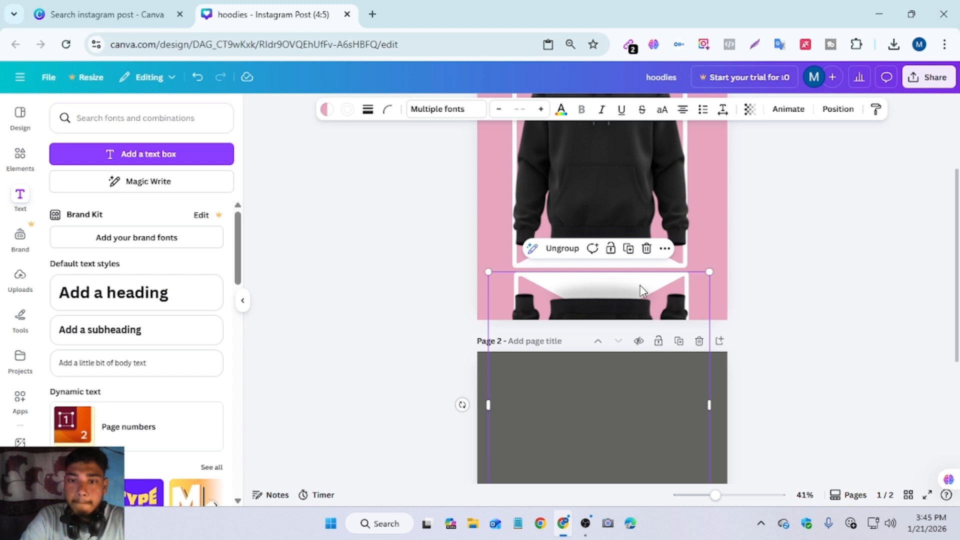
{"action": "left_click", "coordinate": [749, 109]}
{"action": "left_click", "coordinate": [744, 154]}
{"action": "left_click_drag", "start_coordinate": [744, 155], "coordinate": [727, 156]}
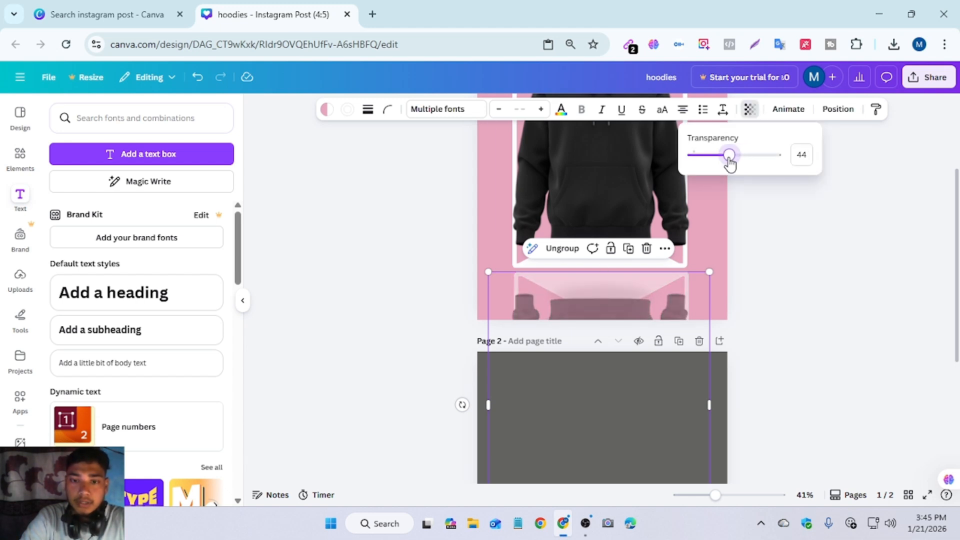
{"action": "left_click", "coordinate": [788, 244]}
{"action": "left_click", "coordinate": [808, 247]}
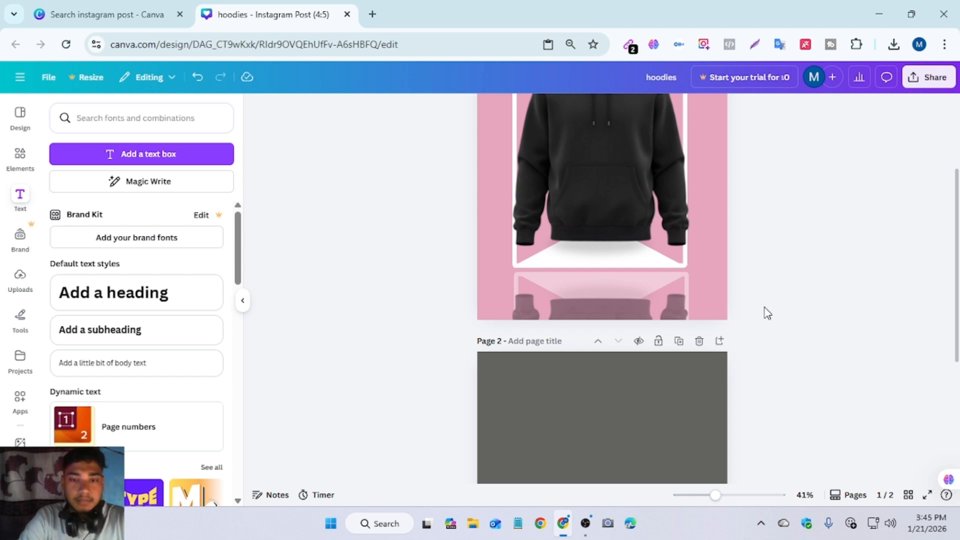
Paste the copied "Brand Hoodies Men Spring Autumn Fashion..." product description onto page 1, enlarge it to size 25.8 and place it below the hoodie
{"action": "key", "text": "ctrl+grave"}
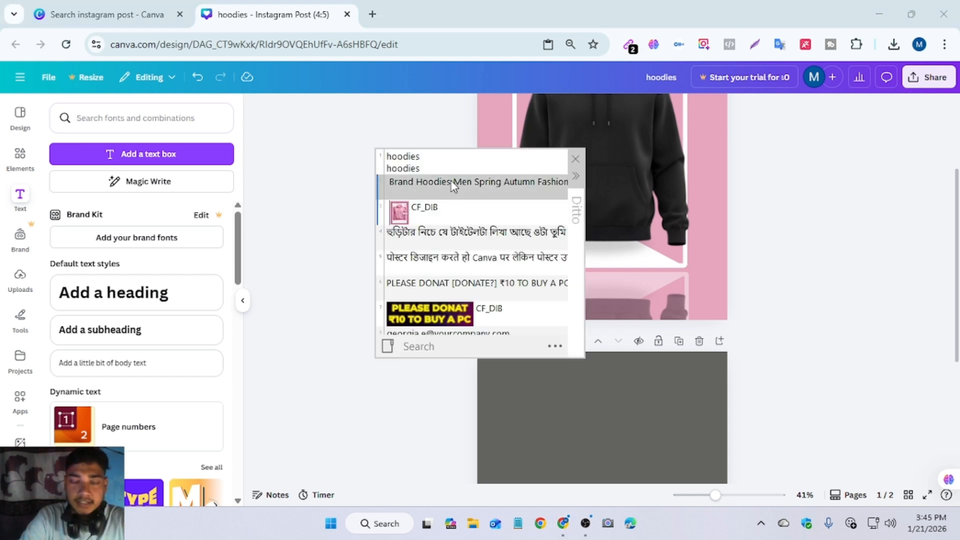
{"action": "double_click", "coordinate": [453, 183]}
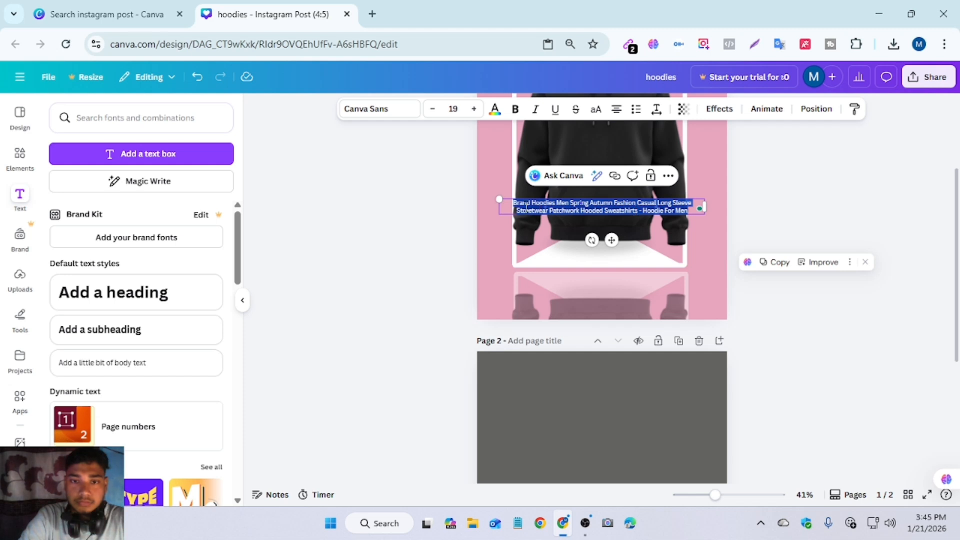
{"action": "left_click_drag", "start_coordinate": [499, 201], "coordinate": [426, 195]}
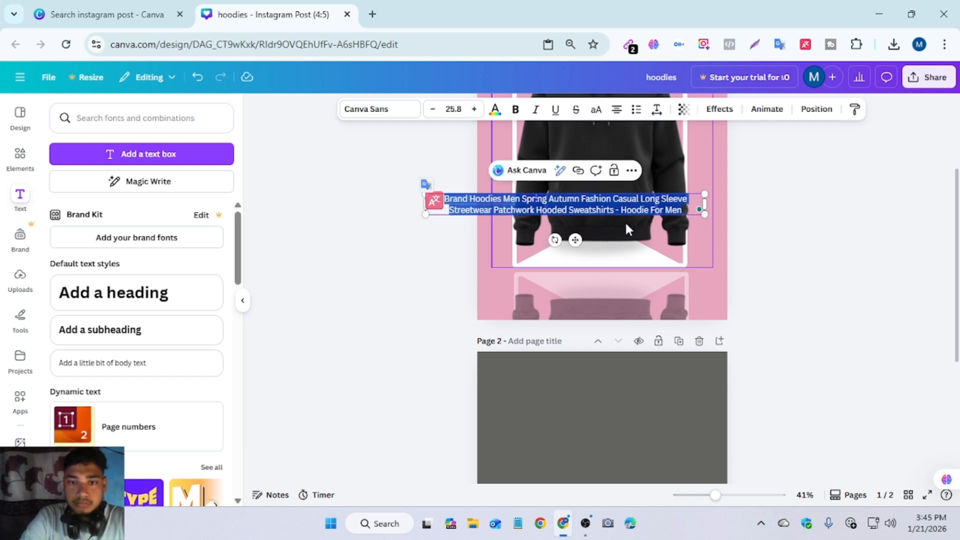
{"action": "left_click_drag", "start_coordinate": [580, 236], "coordinate": [615, 303]}
{"action": "scroll", "coordinate": [614, 301], "scroll_direction": "up", "scroll_amount": 3}
{"action": "scroll", "coordinate": [615, 302], "scroll_direction": "down", "scroll_amount": 2}
{"action": "scroll", "coordinate": [615, 302], "scroll_direction": "up", "scroll_amount": 2}
{"action": "scroll", "coordinate": [615, 302], "scroll_direction": "down", "scroll_amount": 3}
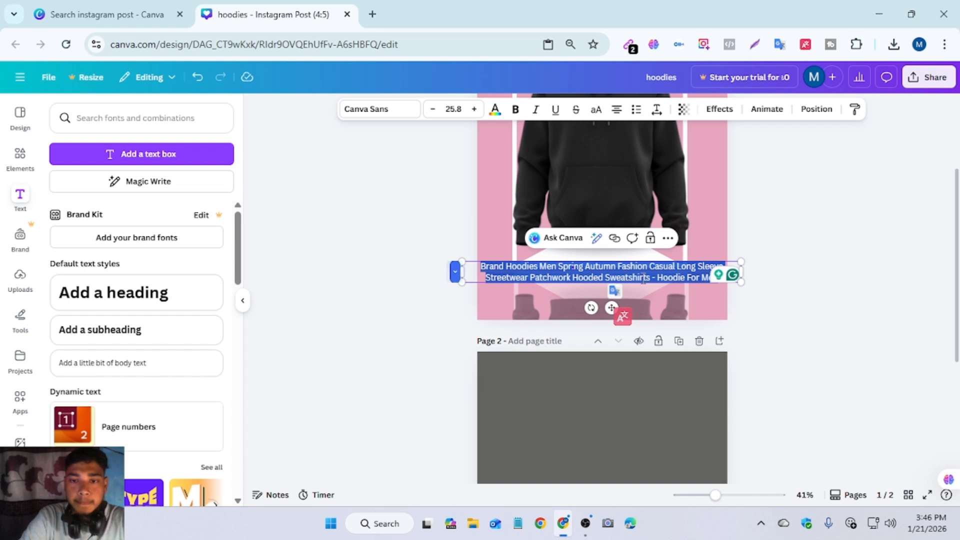
Recolor the product description text below the hoodie with a near-black shade from the photo colors
{"action": "left_click", "coordinate": [811, 255]}
{"action": "left_click_drag", "start_coordinate": [667, 270], "coordinate": [669, 270]}
{"action": "double_click", "coordinate": [669, 270]}
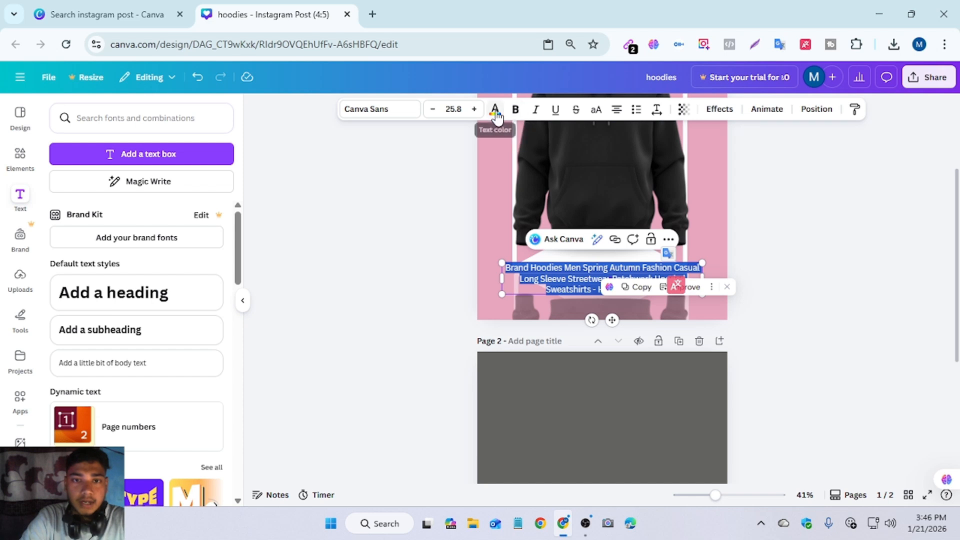
{"action": "left_click", "coordinate": [495, 109]}
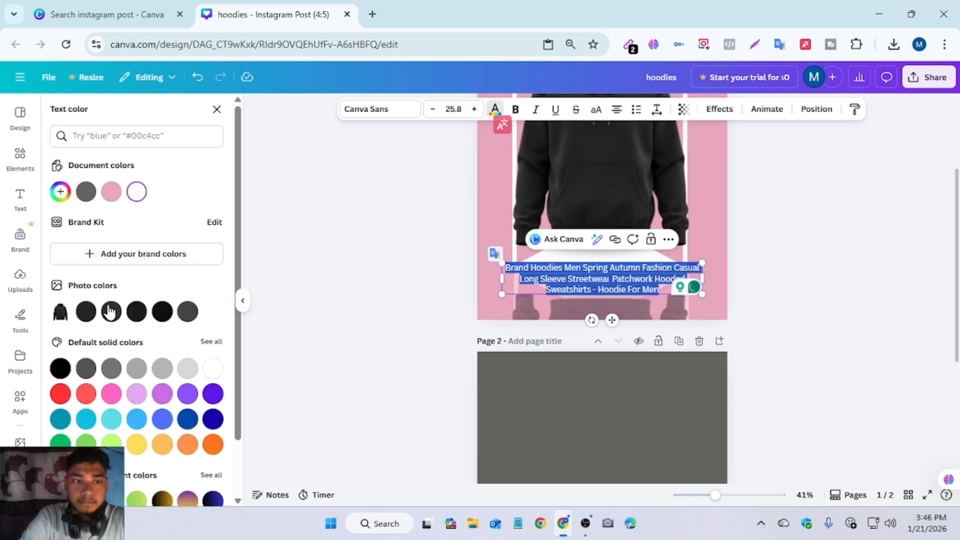
{"action": "left_click", "coordinate": [162, 312]}
{"action": "left_click", "coordinate": [770, 283]}
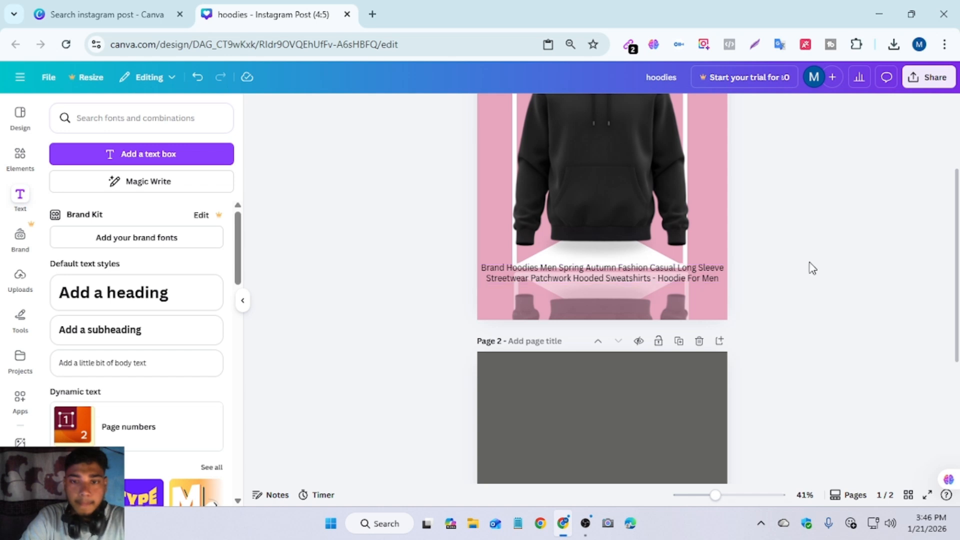
Nudge the front HOODIES title slightly up and to the left so it is offset from the layer behind it
{"action": "scroll", "coordinate": [810, 267], "scroll_direction": "up", "scroll_amount": 3}
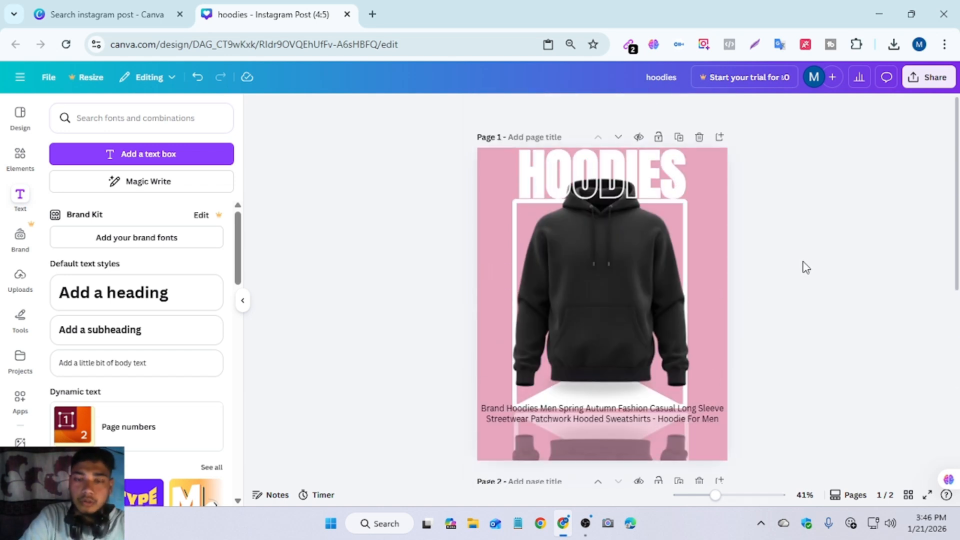
{"action": "scroll", "coordinate": [803, 266], "scroll_direction": "down", "scroll_amount": 4}
{"action": "scroll", "coordinate": [800, 277], "scroll_direction": "up", "scroll_amount": 3}
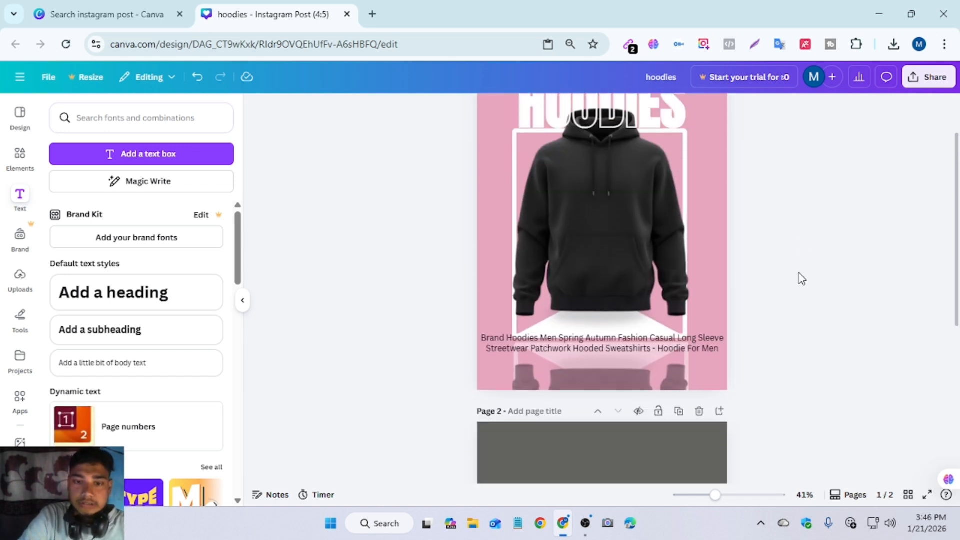
{"action": "scroll", "coordinate": [800, 285], "scroll_direction": "up", "scroll_amount": 1}
{"action": "scroll", "coordinate": [799, 287], "scroll_direction": "down", "scroll_amount": 1}
{"action": "scroll", "coordinate": [800, 288], "scroll_direction": "up", "scroll_amount": 2}
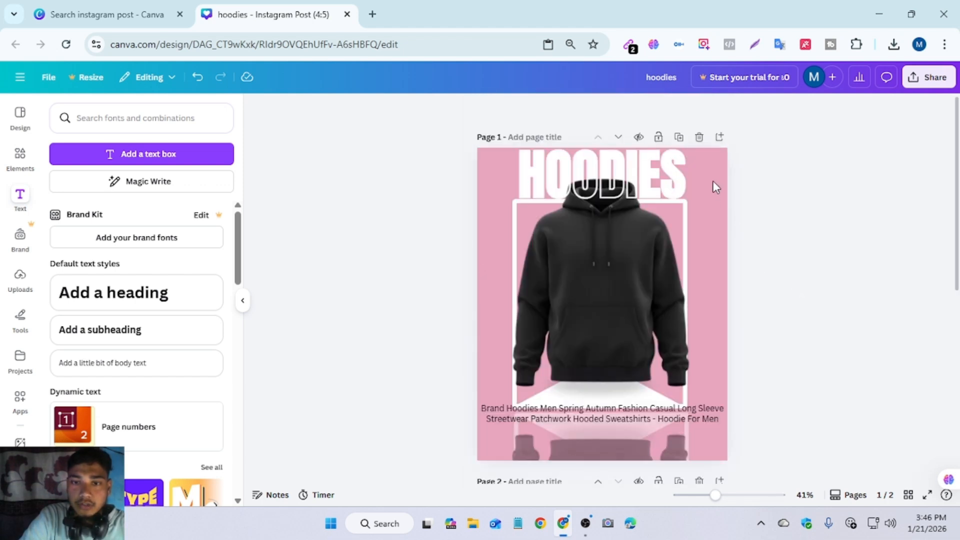
{"action": "left_click", "coordinate": [670, 175]}
{"action": "mouse_move", "coordinate": [670, 175]}
{"action": "left_mouse_down"}
{"action": "mouse_move", "coordinate": [655, 170]}
{"action": "mouse_move", "coordinate": [668, 173]}
{"action": "left_mouse_up"}
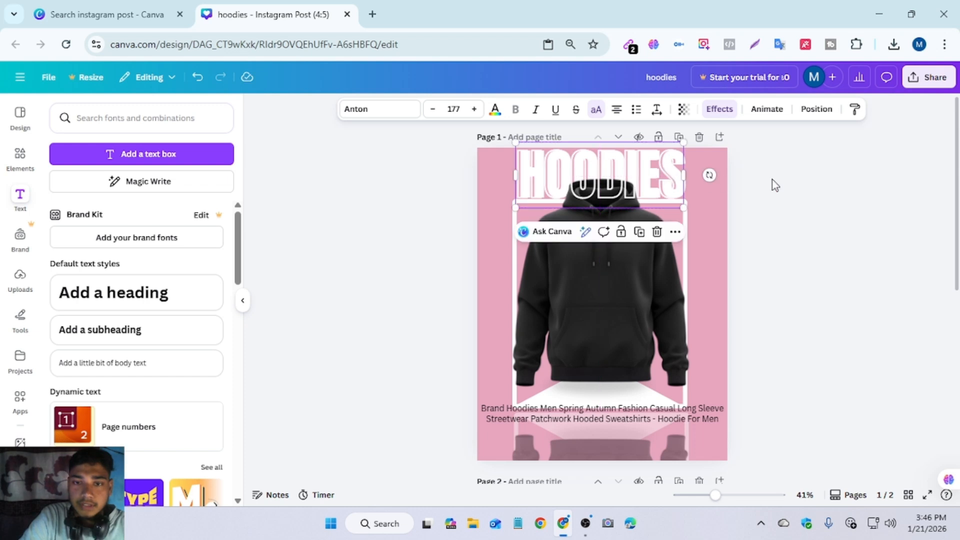
{"action": "left_click", "coordinate": [795, 179]}
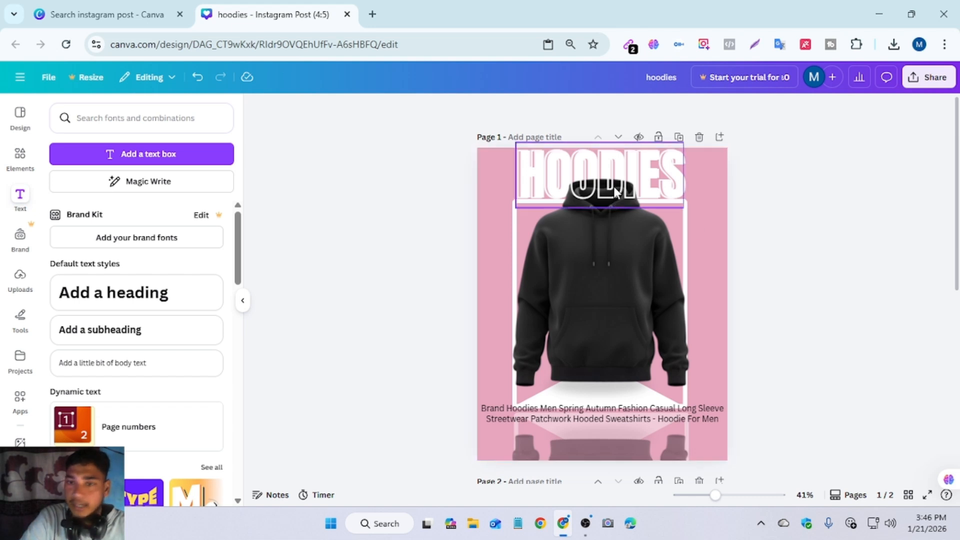
{"action": "scroll", "coordinate": [600, 195], "scroll_direction": "down", "scroll_amount": 4}
{"action": "scroll", "coordinate": [593, 203], "scroll_direction": "up", "scroll_amount": 3}
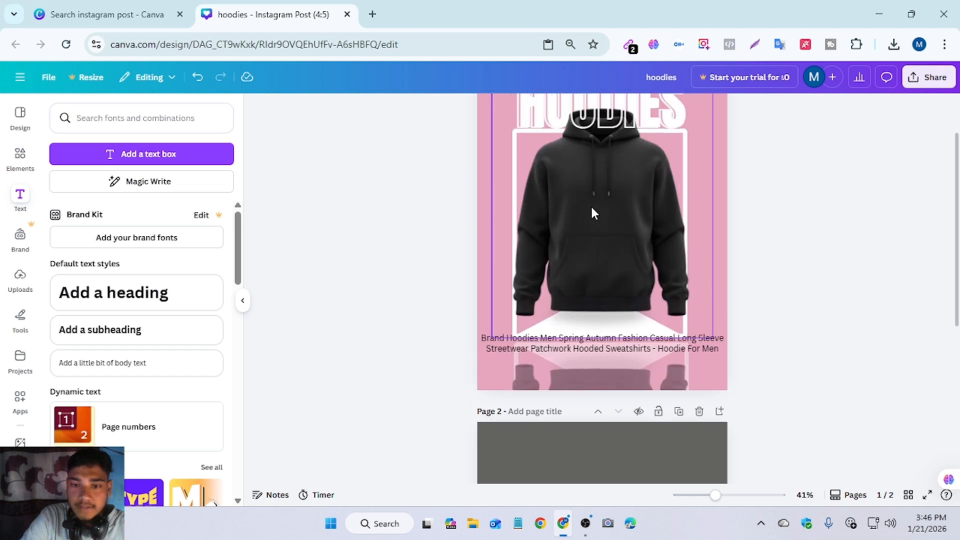
{"action": "scroll", "coordinate": [557, 221], "scroll_direction": "up", "scroll_amount": 2}
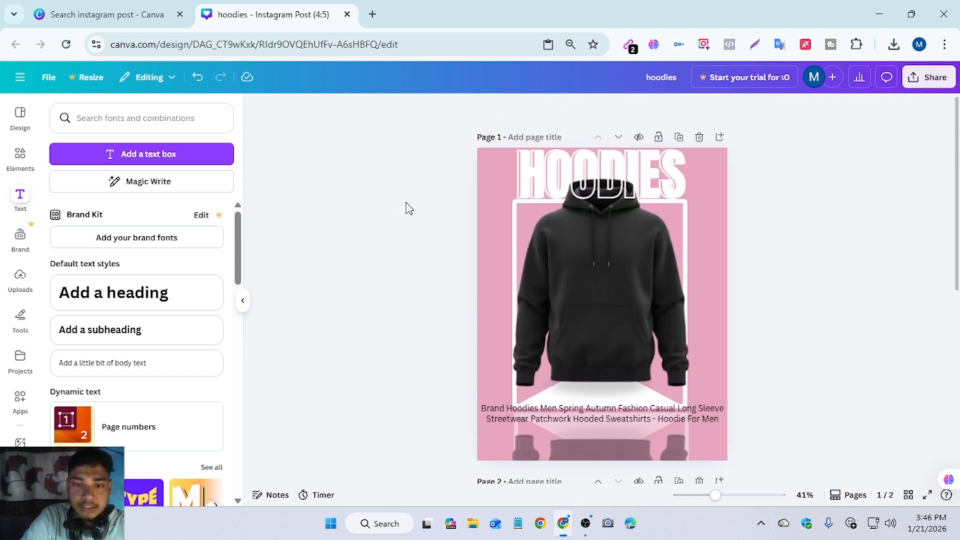
Open the elements library search and clear the previous search term
{"action": "left_click", "coordinate": [20, 156]}
{"action": "left_click", "coordinate": [98, 118]}
{"action": "key", "text": "BackSpace"}
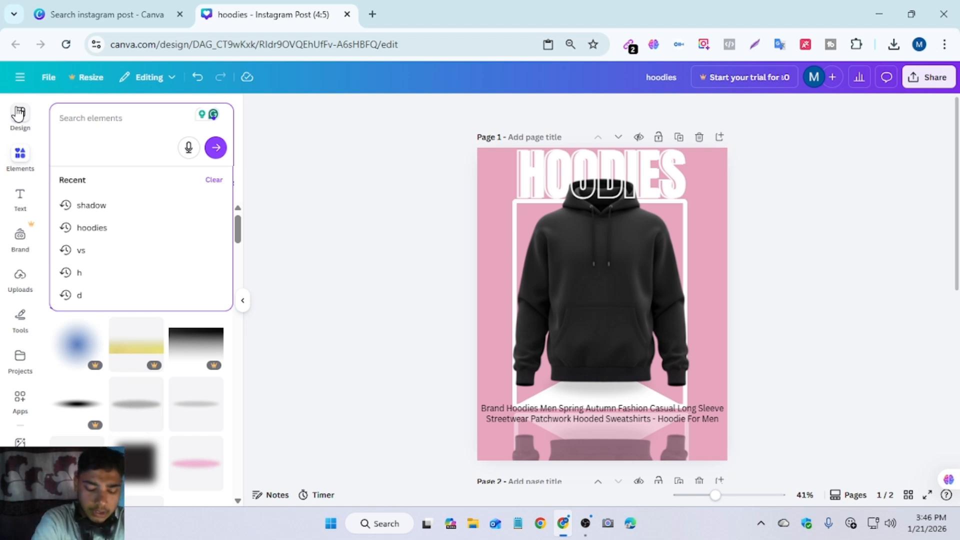
{"action": "type", "text": "loose"}
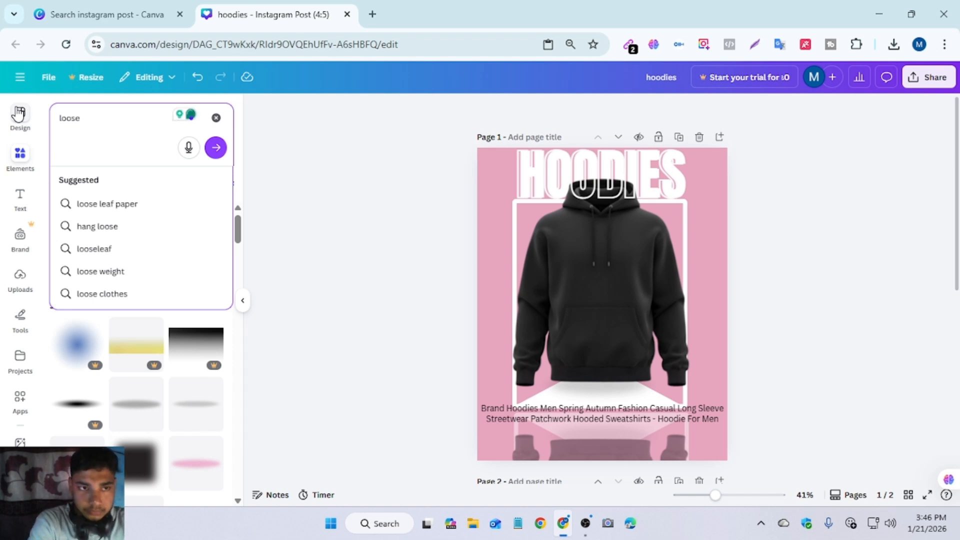
{"action": "key", "text": "BackSpace"}
{"action": "key", "text": "BackSpace"}
{"action": "key", "text": "BackSpace"}
{"action": "key", "text": "BackSpace"}
{"action": "key", "text": "BackSpace"}
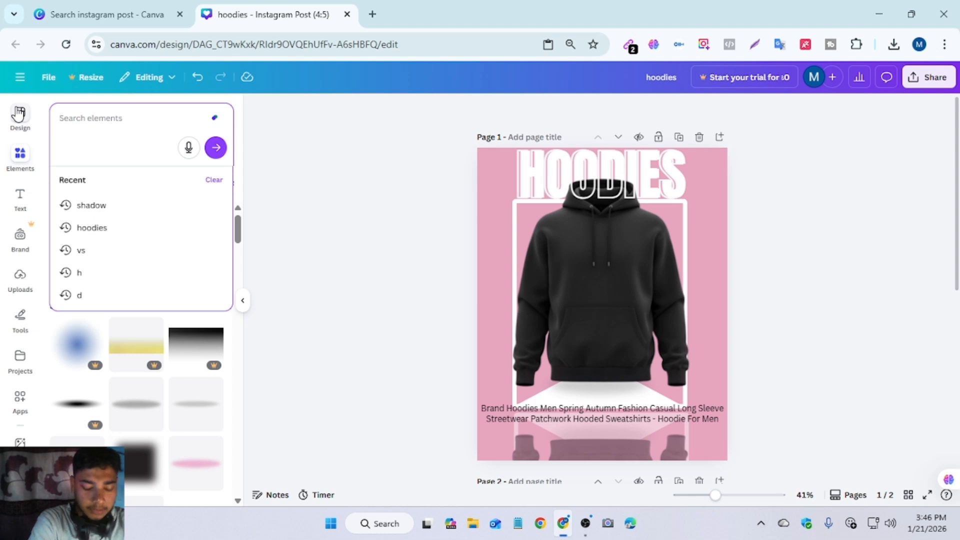
Search the graphics elements for "Rectargla shadow" and browse the results for a blurred black shape
{"action": "type", "text": "R"}
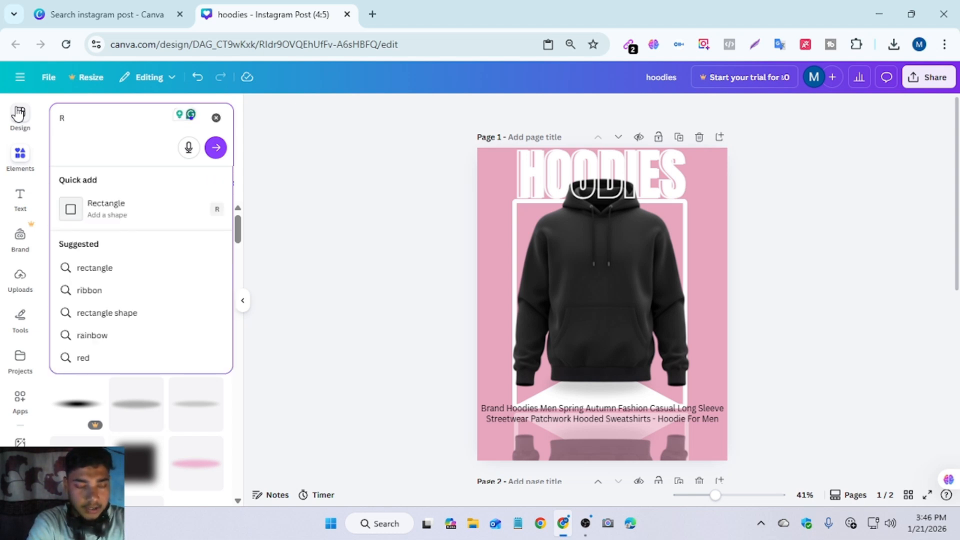
{"action": "type", "text": "ecta"}
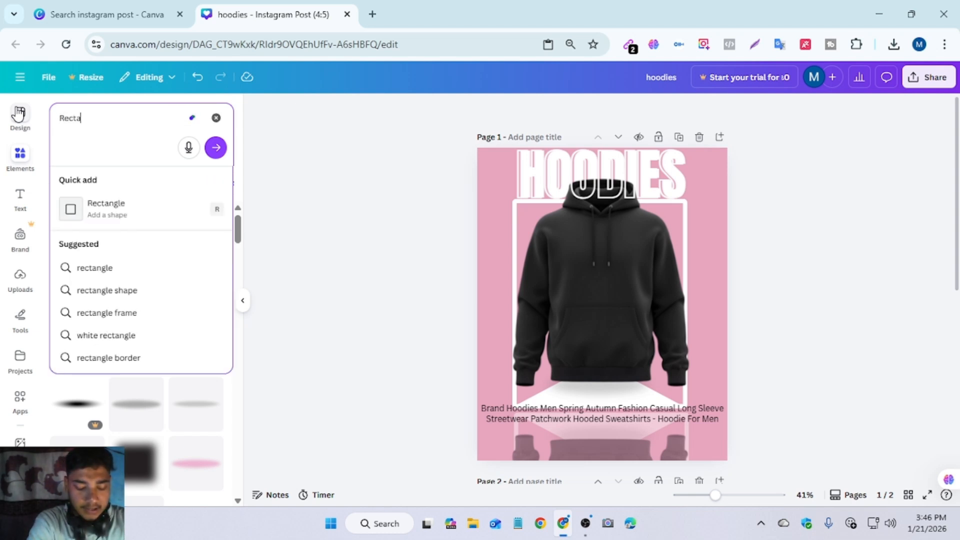
{"action": "type", "text": "n"}
{"action": "key", "text": "Return"}
{"action": "type", "text": "gla s"}
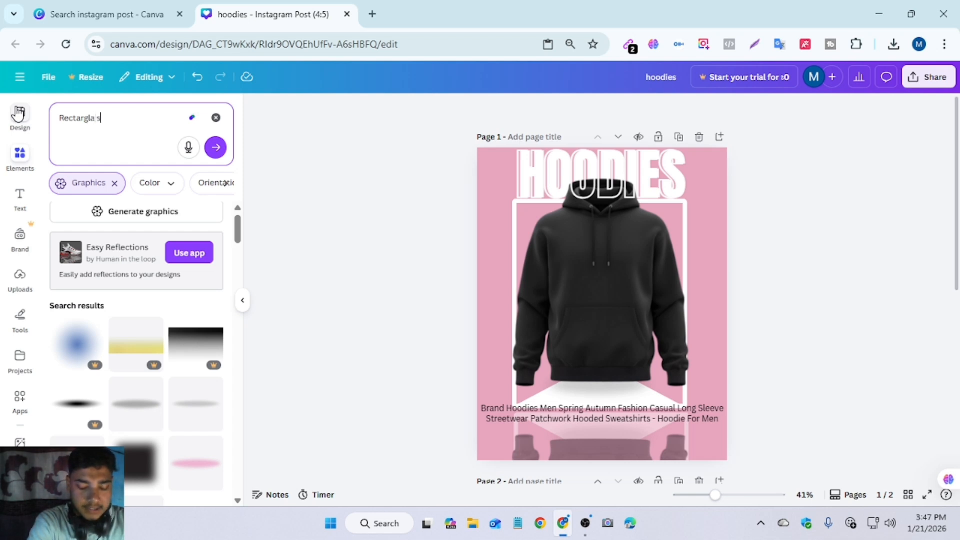
{"action": "type", "text": "hadow"}
{"action": "key", "text": "Return"}
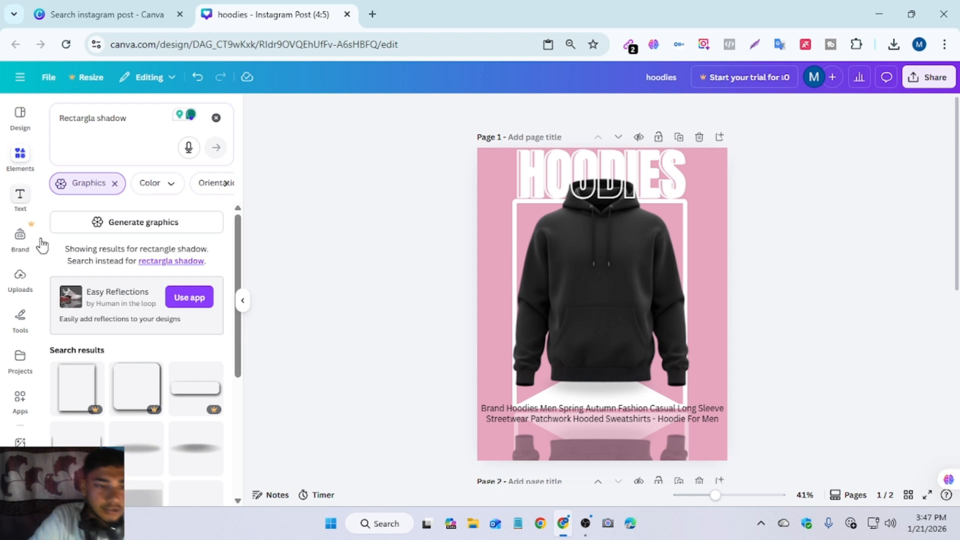
{"action": "scroll", "coordinate": [115, 303], "scroll_direction": "down", "scroll_amount": 6}
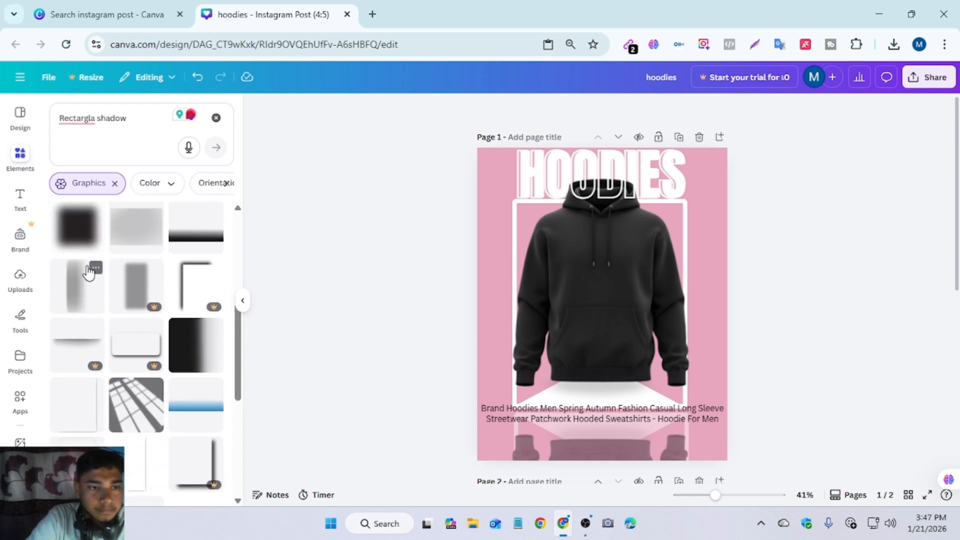
Add the blurred black square graphic to page 1, shrink it and place it over the hoodie's right-hand sleeve
{"action": "left_click", "coordinate": [652, 348]}
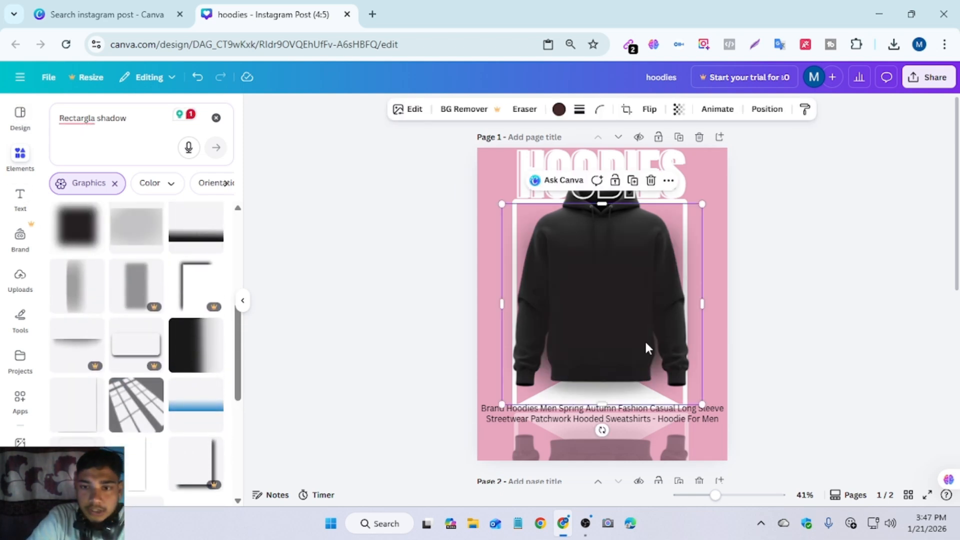
{"action": "left_click_drag", "start_coordinate": [554, 254], "coordinate": [642, 297]}
{"action": "left_click_drag", "start_coordinate": [669, 372], "coordinate": [704, 294]}
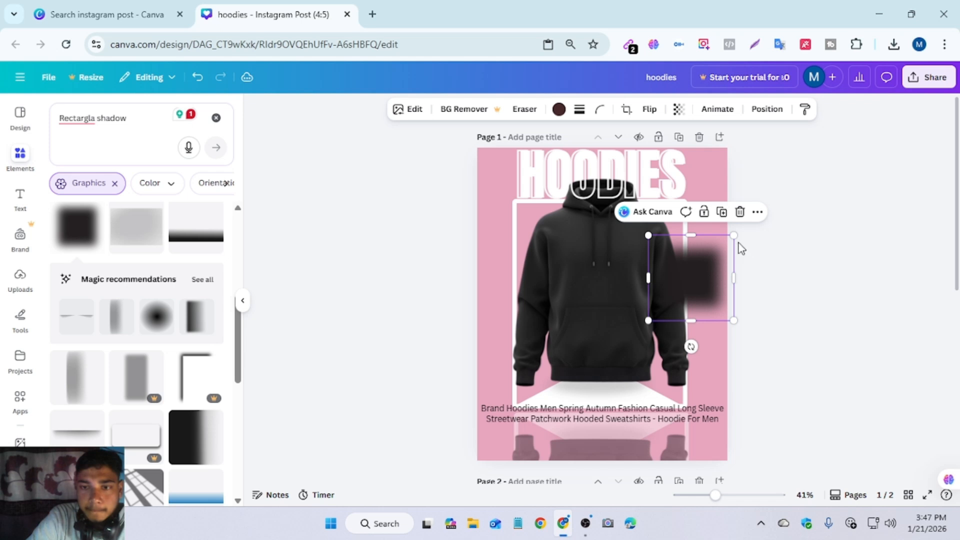
{"action": "left_click_drag", "start_coordinate": [734, 235], "coordinate": [679, 276]}
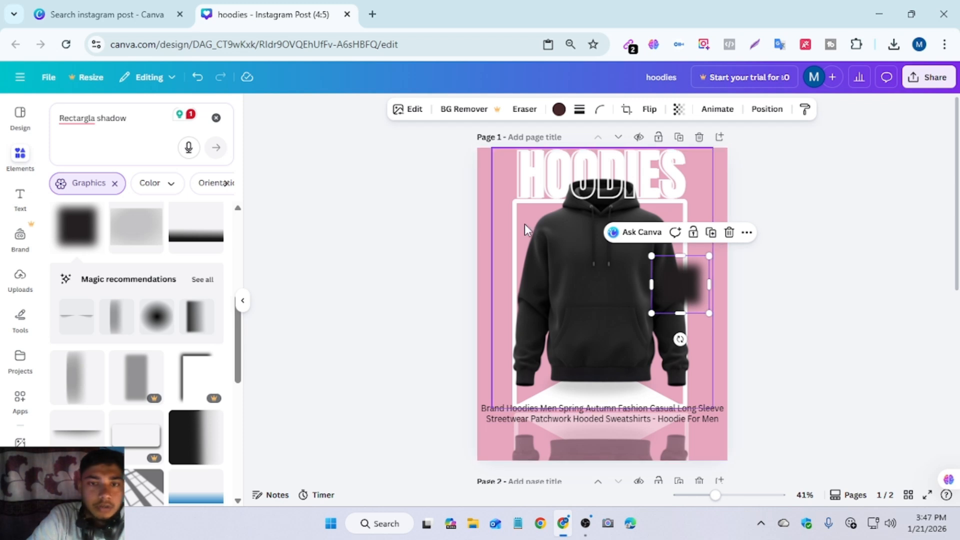
Add a grey square shape, resize it into a small rectangle and place it over the blurred shadow on the right-hand sleeve
{"action": "left_click", "coordinate": [20, 276]}
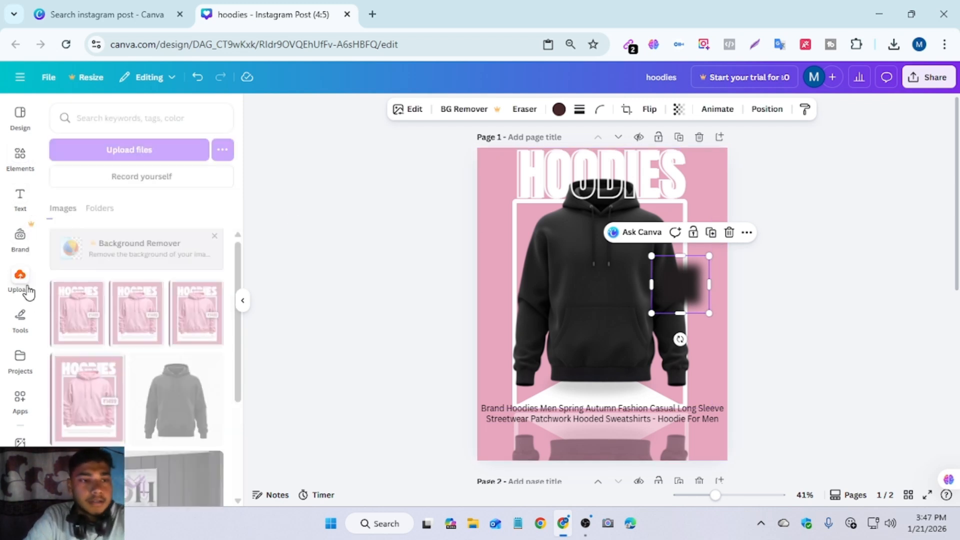
{"action": "left_click", "coordinate": [28, 320]}
{"action": "left_click", "coordinate": [55, 261]}
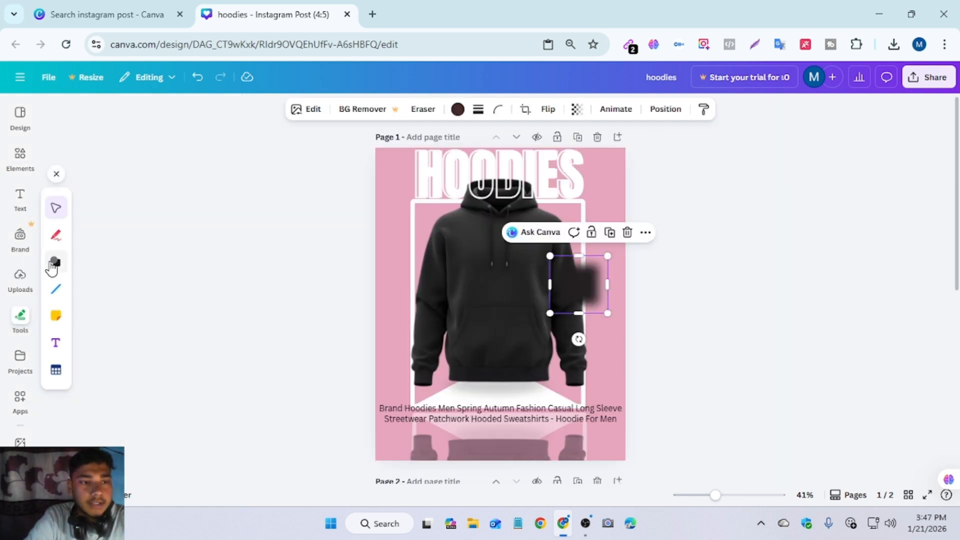
{"action": "left_click", "coordinate": [86, 239]}
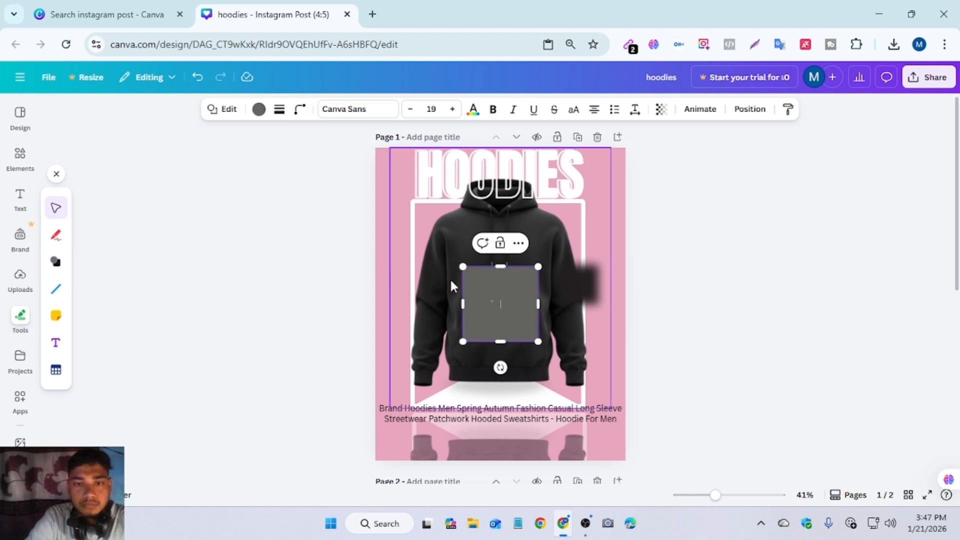
{"action": "left_click_drag", "start_coordinate": [463, 266], "coordinate": [482, 317]}
{"action": "left_click_drag", "start_coordinate": [520, 365], "coordinate": [575, 281]}
{"action": "left_click", "coordinate": [645, 285]}
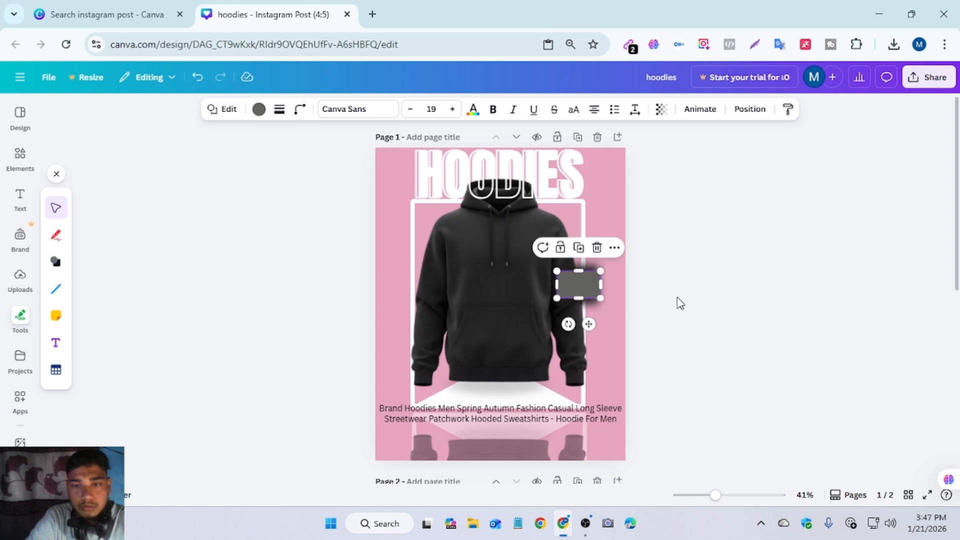
{"action": "left_click", "coordinate": [675, 302]}
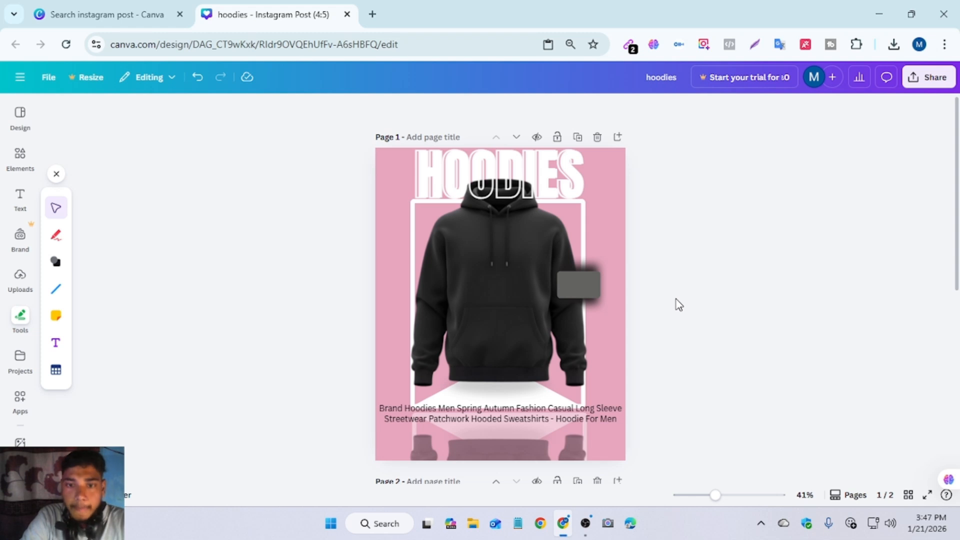
Give the small rectangle over the sleeve a solid outline with stroke weight 7 and fill it with the document's pink
{"action": "left_click", "coordinate": [580, 284]}
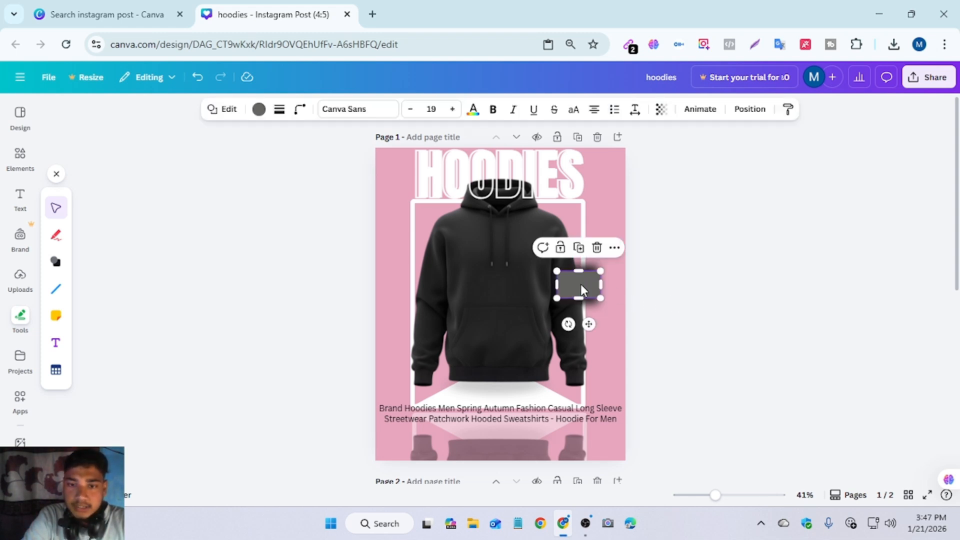
{"action": "left_click", "coordinate": [279, 109]}
{"action": "left_click_drag", "start_coordinate": [214, 189], "coordinate": [217, 190]}
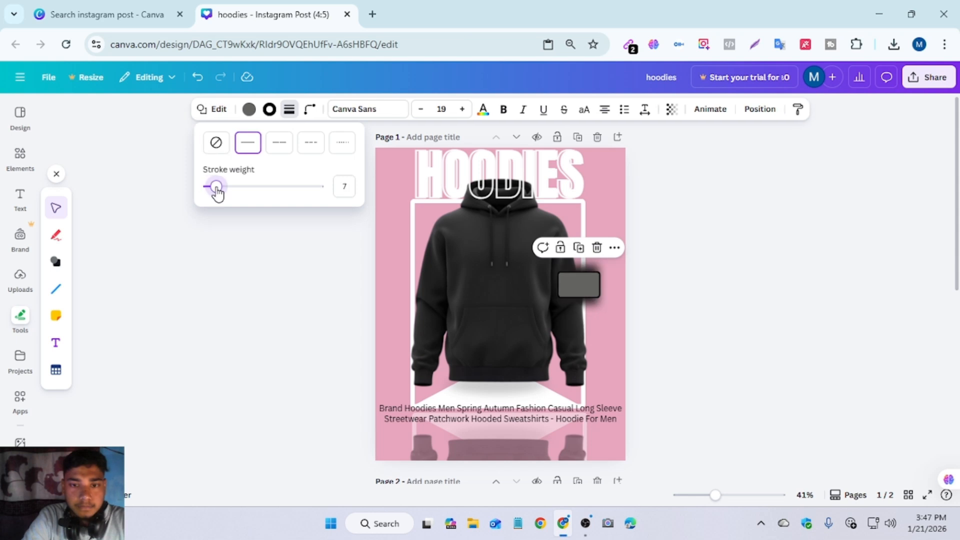
{"action": "left_click", "coordinate": [248, 109]}
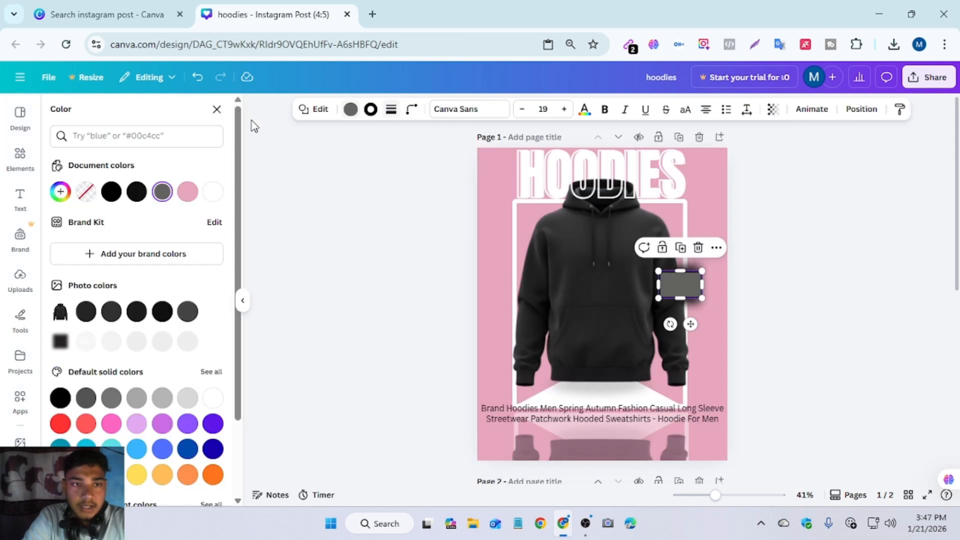
{"action": "left_click", "coordinate": [188, 193]}
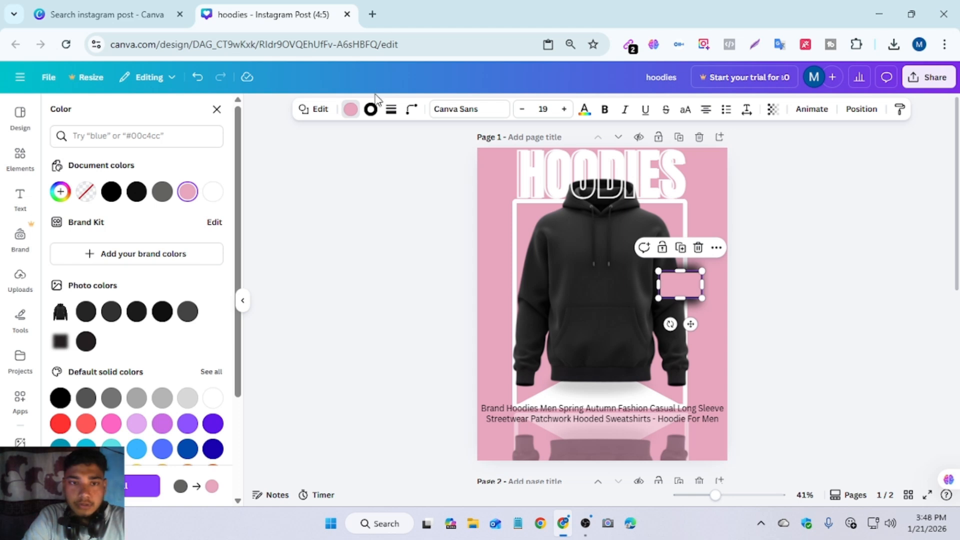
{"action": "key", "text": "Escape"}
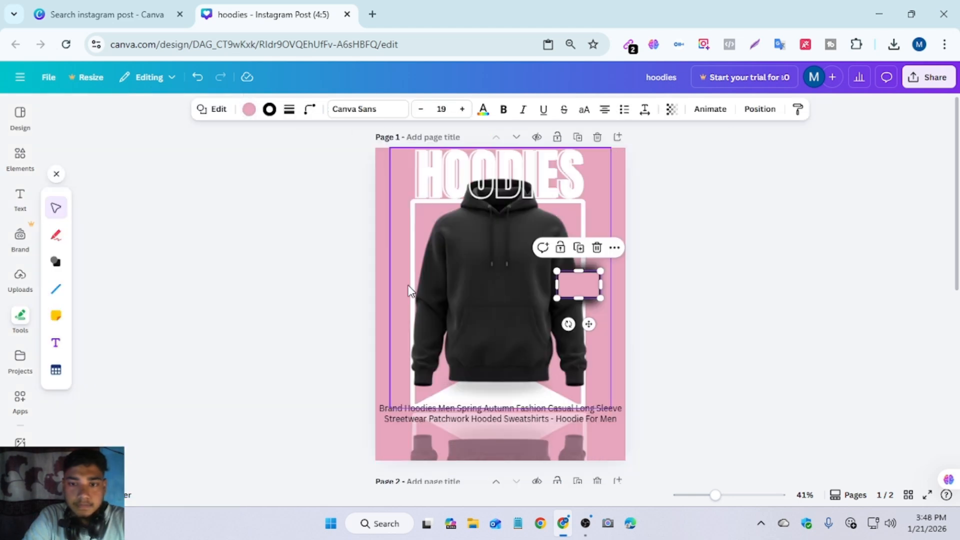
Fill the small rectangle over the hoodie's sleeve with white and set its outline to the document's pink
{"action": "left_click", "coordinate": [578, 284]}
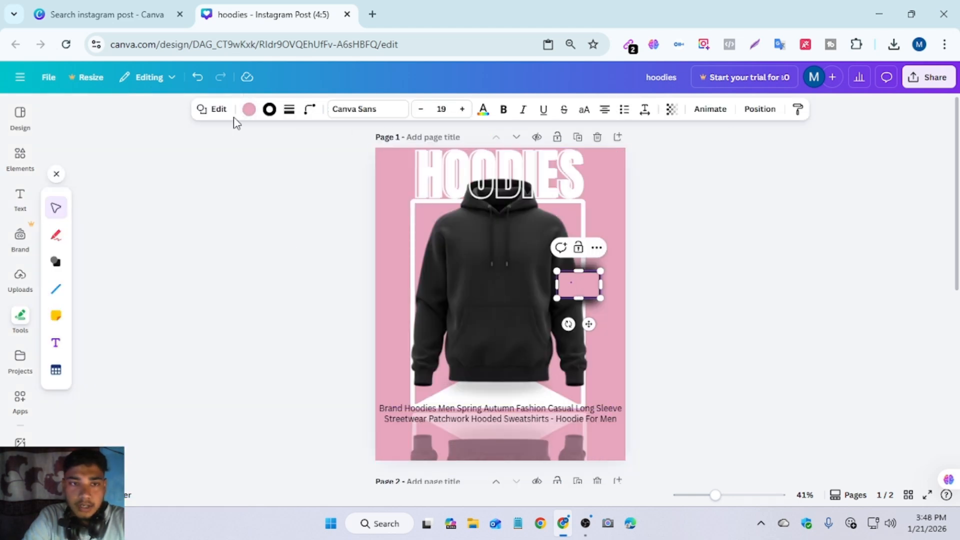
{"action": "left_click", "coordinate": [249, 109]}
{"action": "left_click", "coordinate": [214, 191]}
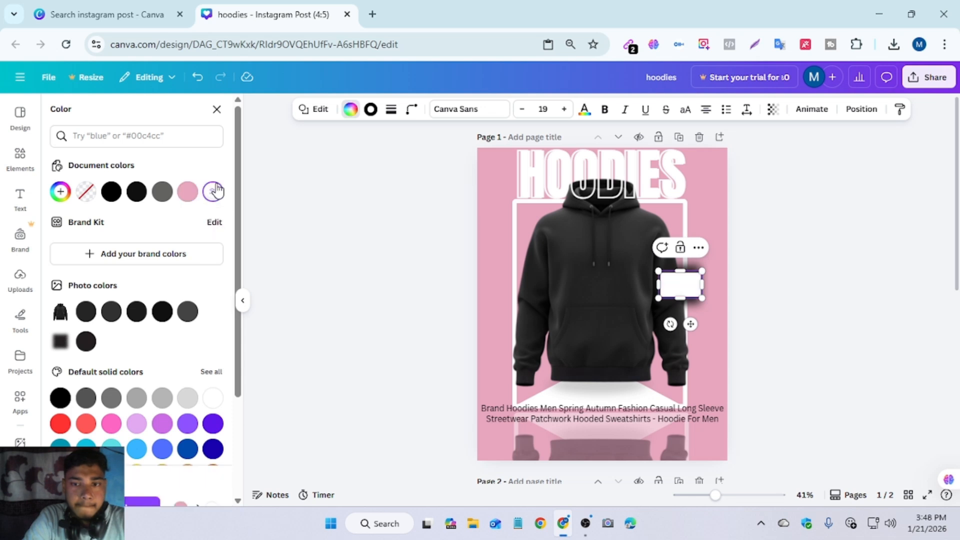
{"action": "left_click", "coordinate": [374, 111]}
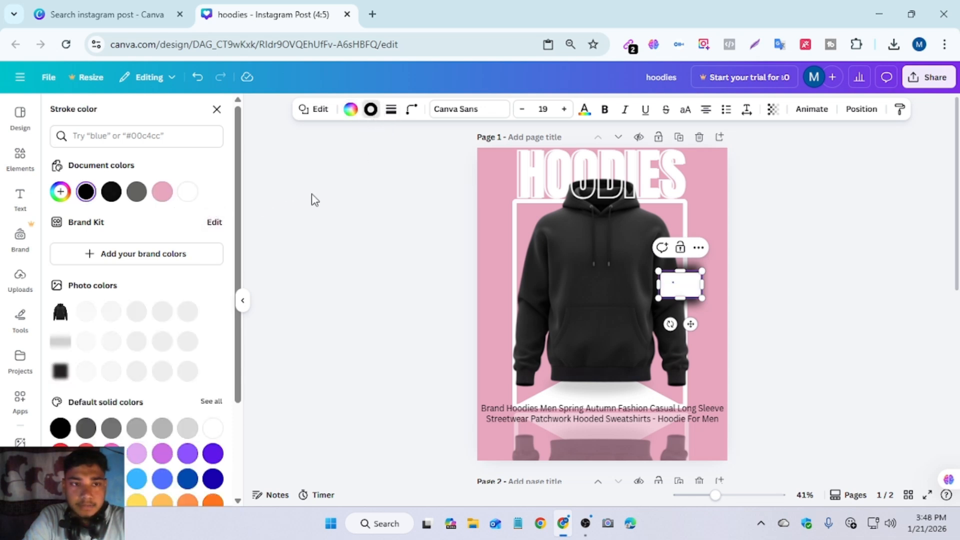
{"action": "left_click", "coordinate": [166, 193]}
{"action": "left_click", "coordinate": [352, 243]}
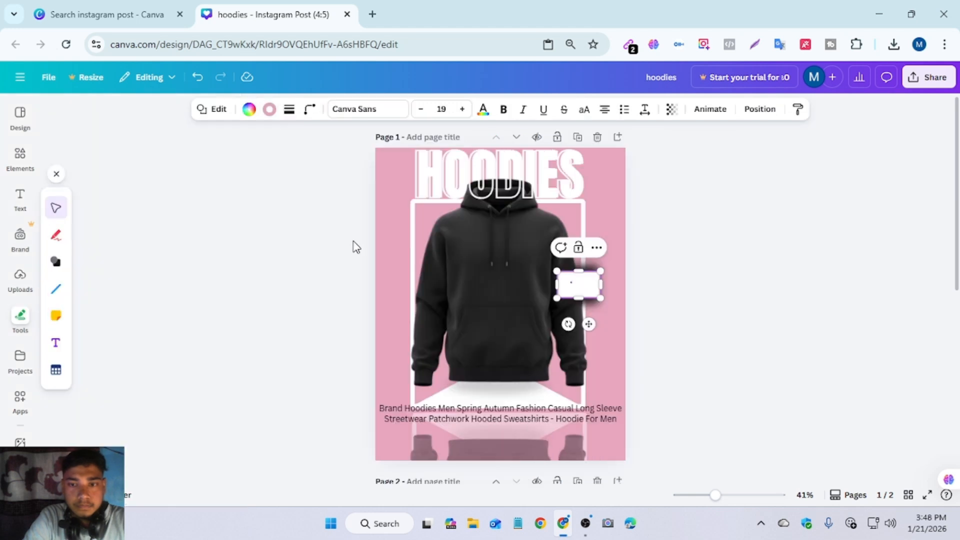
{"action": "left_click", "coordinate": [758, 248]}
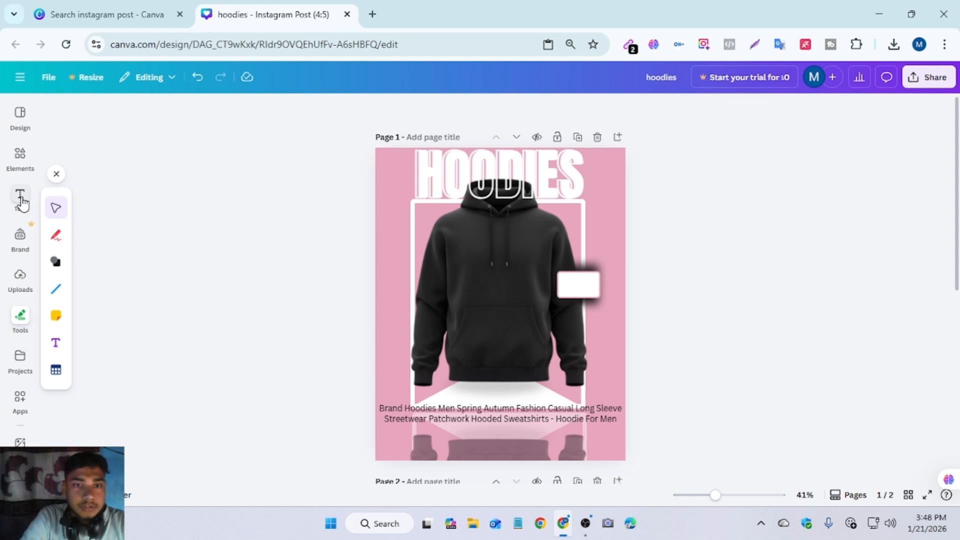
Duplicate the hollow HOODIES title onto the middle of the hoodie and change the copy's text to 1000
{"action": "left_click", "coordinate": [7, 199]}
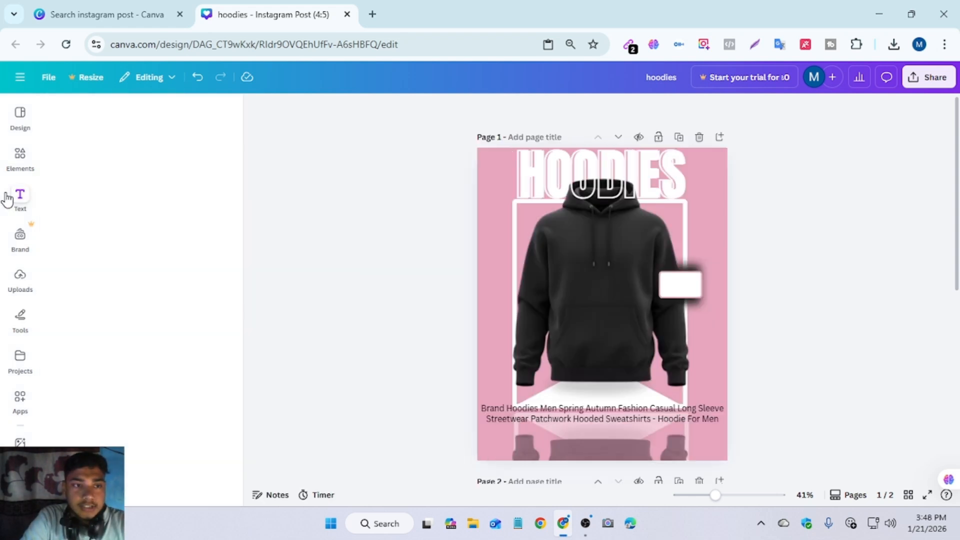
{"action": "left_click", "coordinate": [565, 170]}
{"action": "left_click_drag", "start_coordinate": [562, 235], "coordinate": [557, 267]}
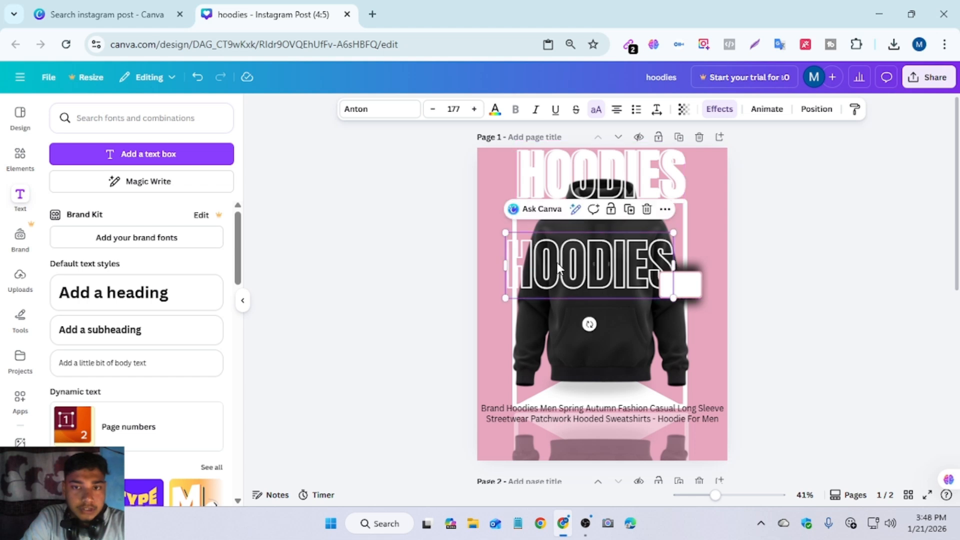
{"action": "double_click", "coordinate": [557, 267]}
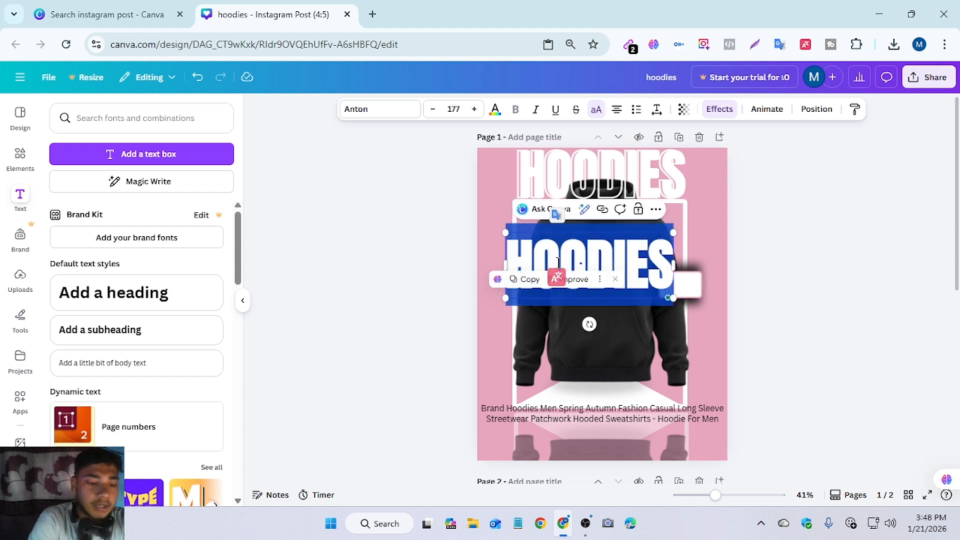
{"action": "type", "text": "100"}
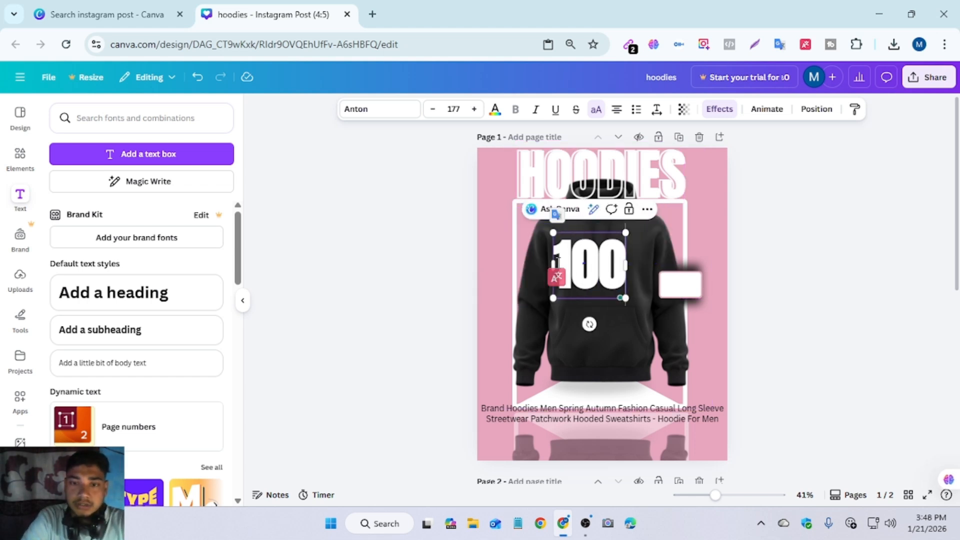
{"action": "type", "text": "02"}
{"action": "key", "text": "BackSpace"}
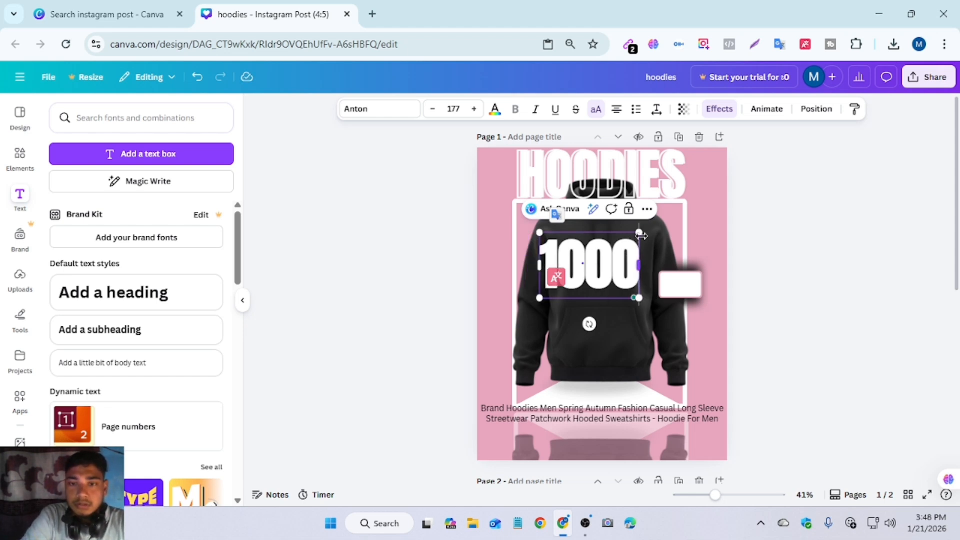
Shrink the 1000 text to size 85.4, placed over the white rectangle on the sleeve, and colour it with the document's black
{"action": "left_click_drag", "start_coordinate": [639, 232], "coordinate": [587, 267]}
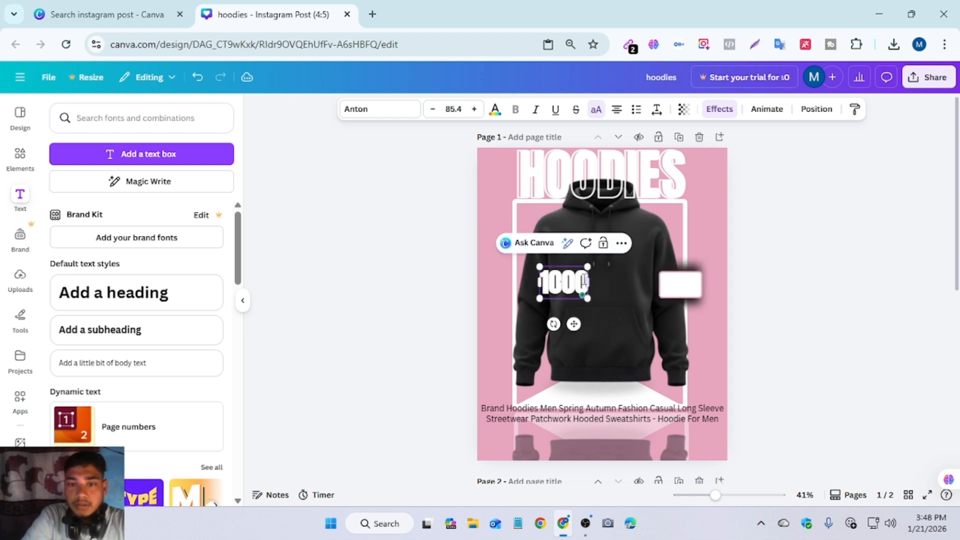
{"action": "left_click_drag", "start_coordinate": [574, 324], "coordinate": [692, 327]}
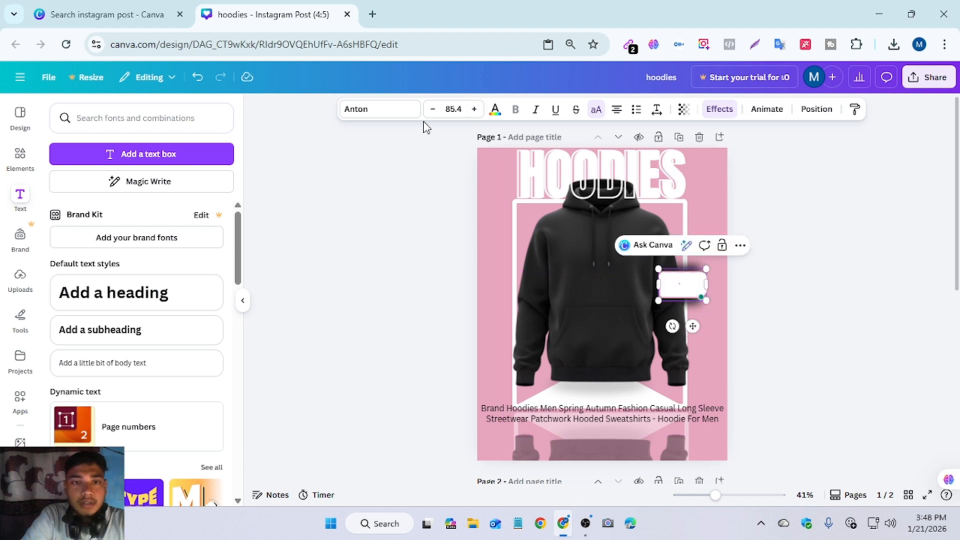
{"action": "left_click", "coordinate": [492, 109]}
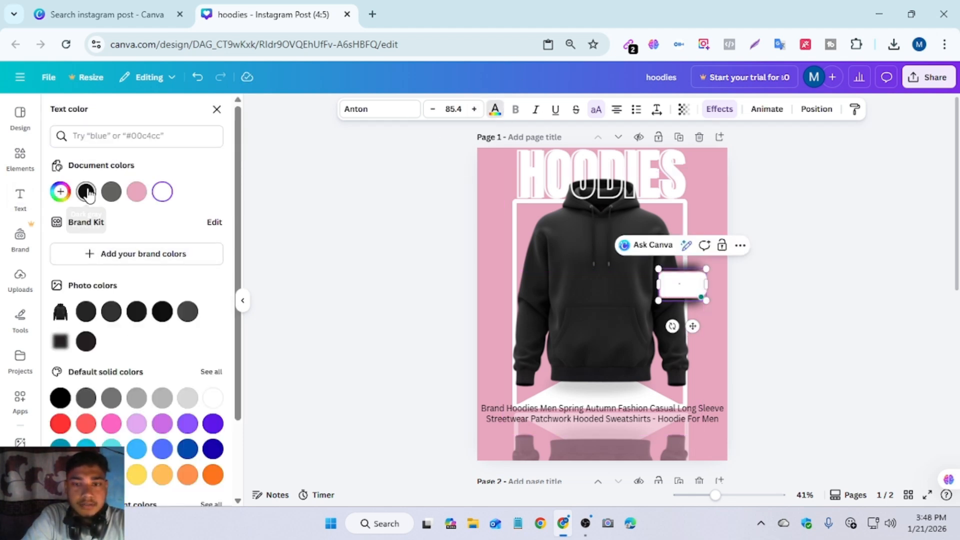
{"action": "left_click", "coordinate": [86, 191]}
{"action": "left_click", "coordinate": [162, 191]}
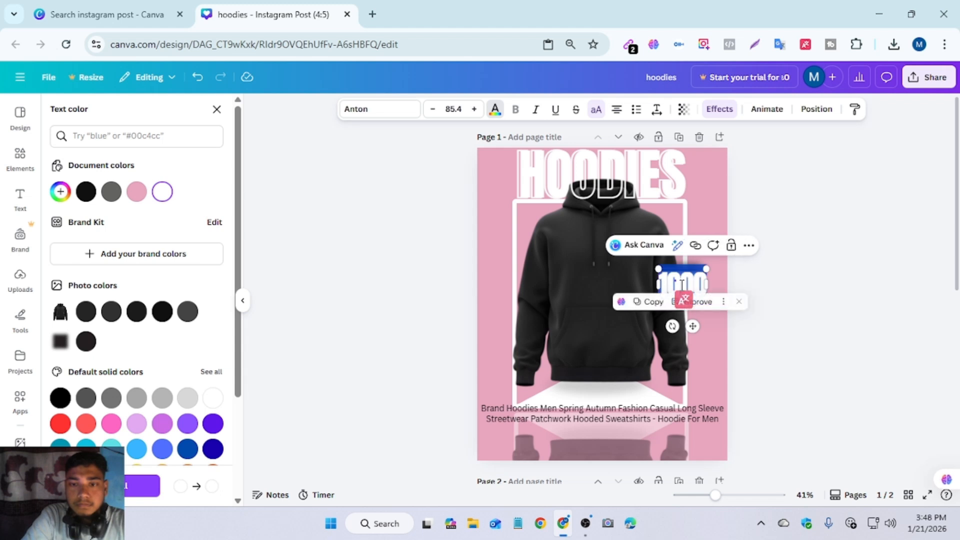
{"action": "left_click", "coordinate": [86, 192]}
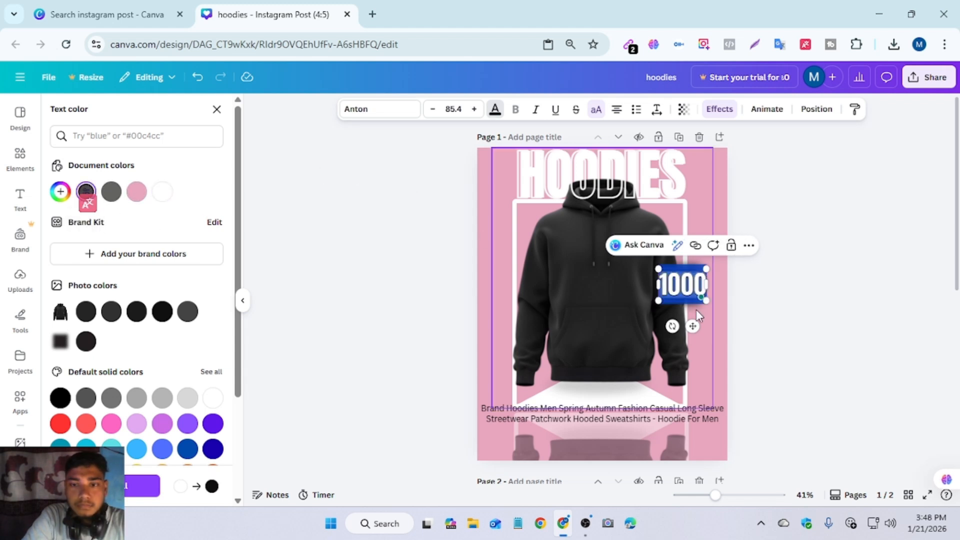
{"action": "left_click", "coordinate": [853, 285]}
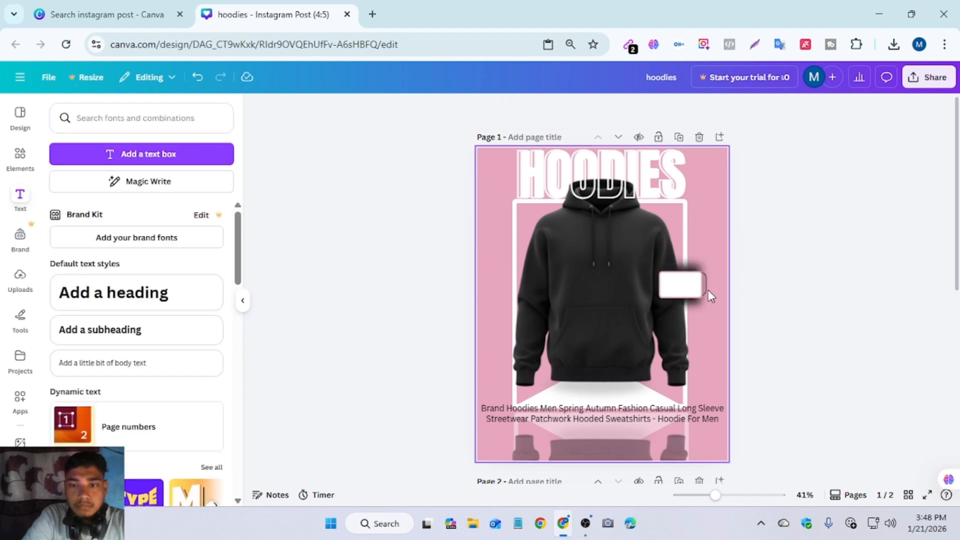
Move the 1000 text layer above the white rectangle in the layer order
{"action": "mouse_move", "coordinate": [687, 291]}
{"action": "left_mouse_down"}
{"action": "mouse_move", "coordinate": [728, 285]}
{"action": "mouse_move", "coordinate": [620, 300]}
{"action": "mouse_move", "coordinate": [700, 287]}
{"action": "left_mouse_up"}
{"action": "left_click", "coordinate": [860, 109]}
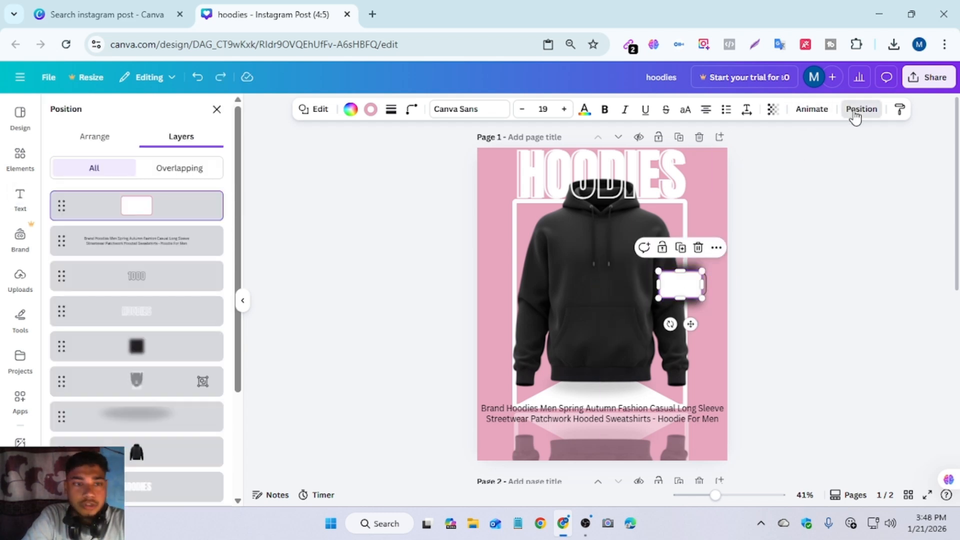
{"action": "left_click_drag", "start_coordinate": [151, 276], "coordinate": [145, 188]}
{"action": "left_click_drag", "start_coordinate": [137, 285], "coordinate": [154, 204]}
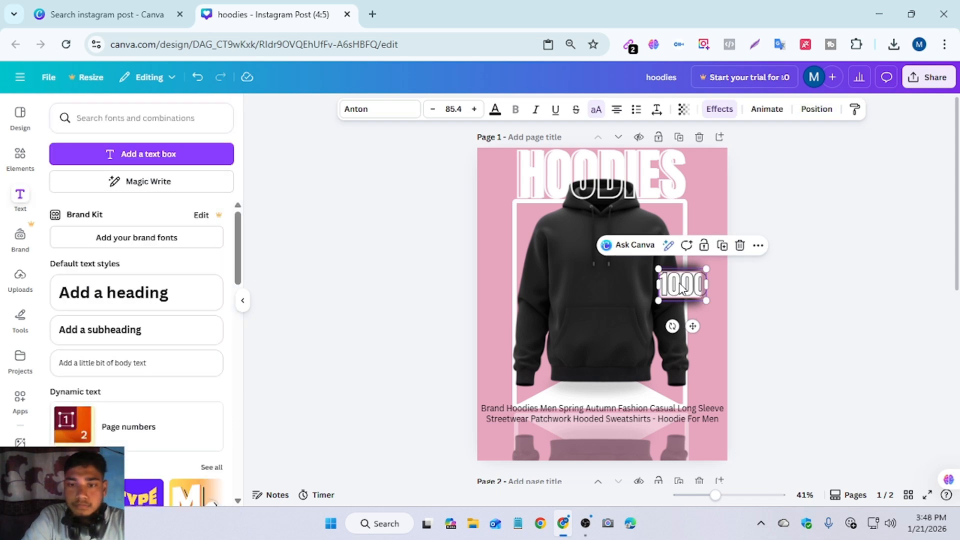
Scale the 1000 text down to size 77.8 to match the width of the white rectangle
{"action": "left_click", "coordinate": [680, 286]}
{"action": "left_click_drag", "start_coordinate": [700, 301], "coordinate": [777, 275]}
{"action": "left_click", "coordinate": [809, 278]}
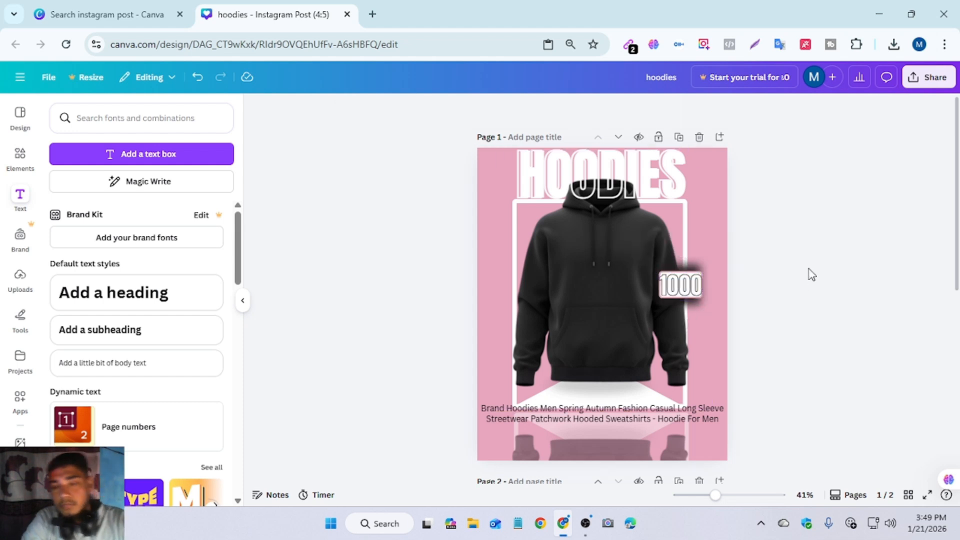
Add a space and a dollar sign after the price so the text reads 1000 $
{"action": "left_click", "coordinate": [700, 288]}
{"action": "double_click", "coordinate": [696, 287]}
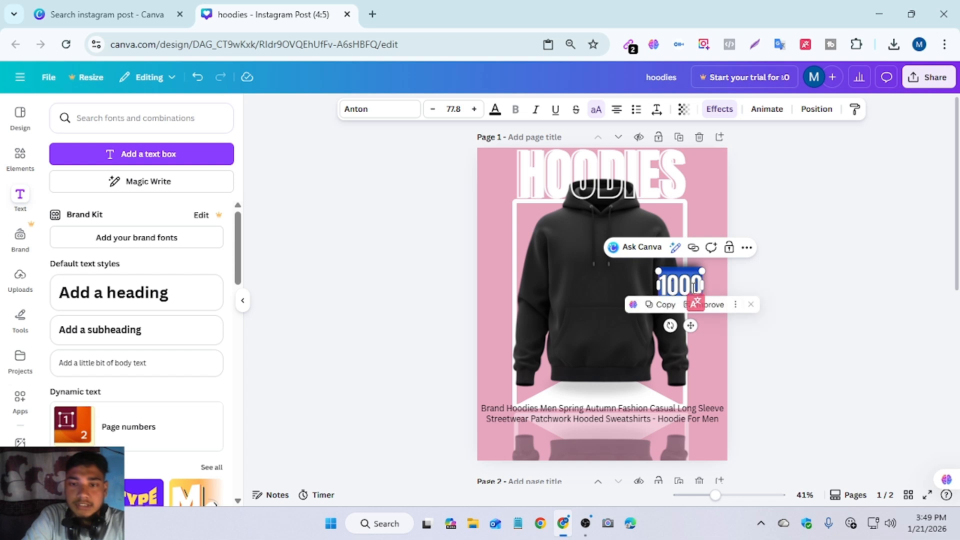
{"action": "left_click", "coordinate": [693, 286]}
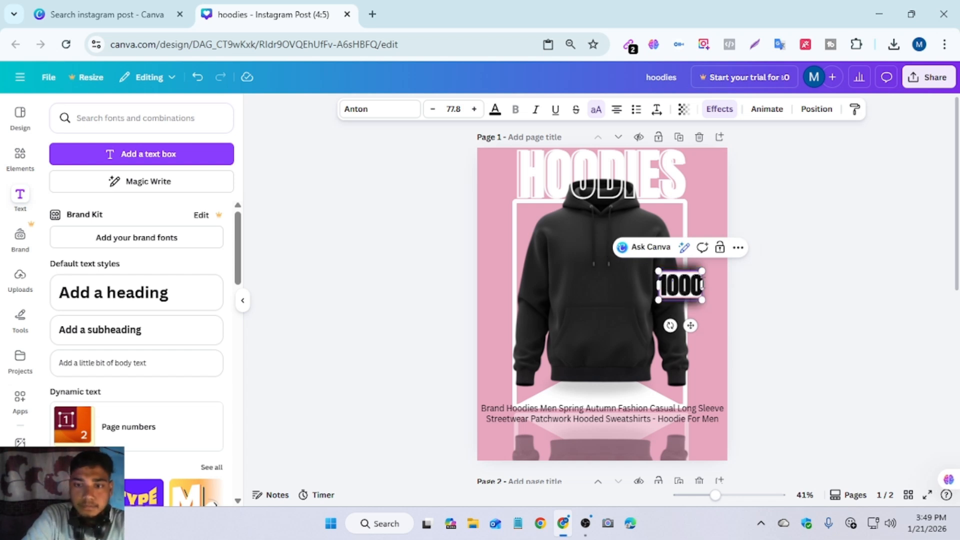
{"action": "type", "text": "0"}
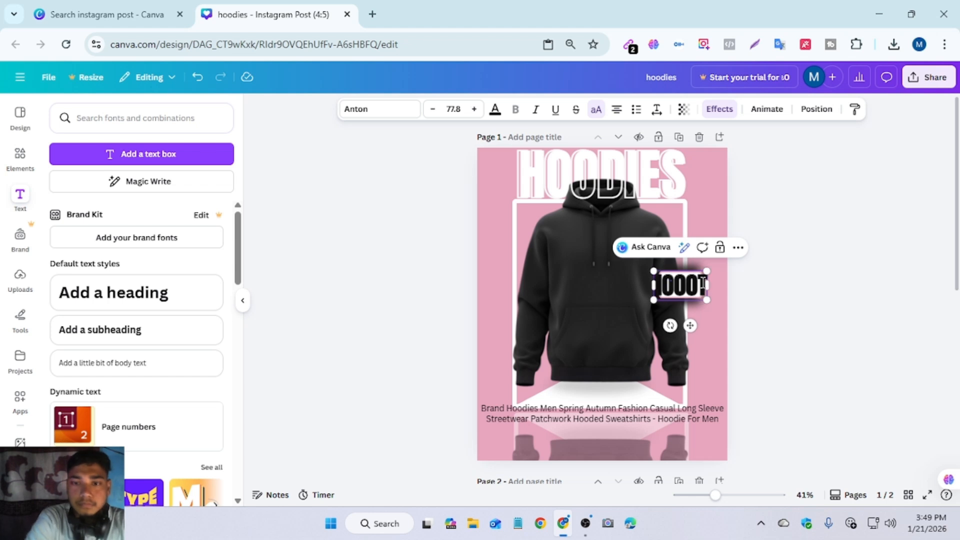
{"action": "type", "text": " T"}
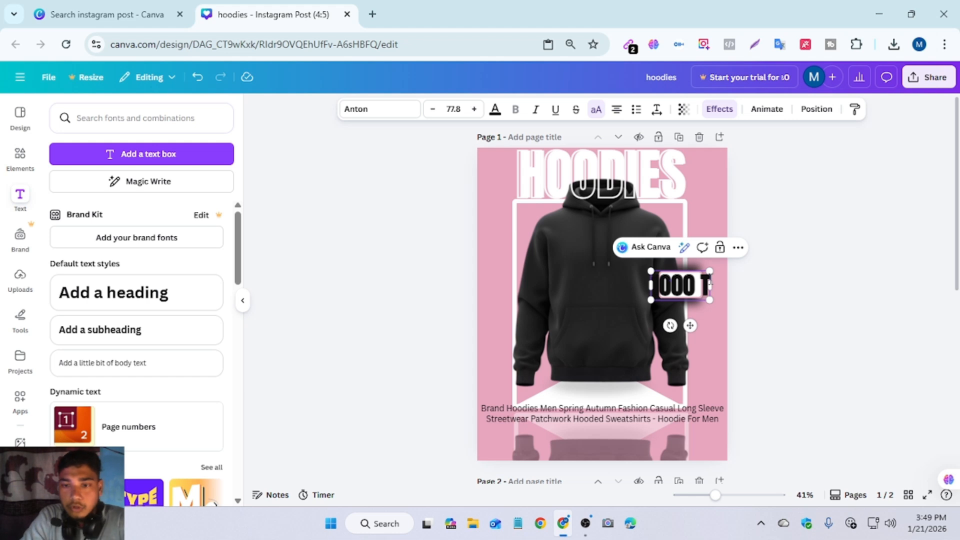
{"action": "key", "text": "BackSpace"}
{"action": "key", "text": "BackSpace"}
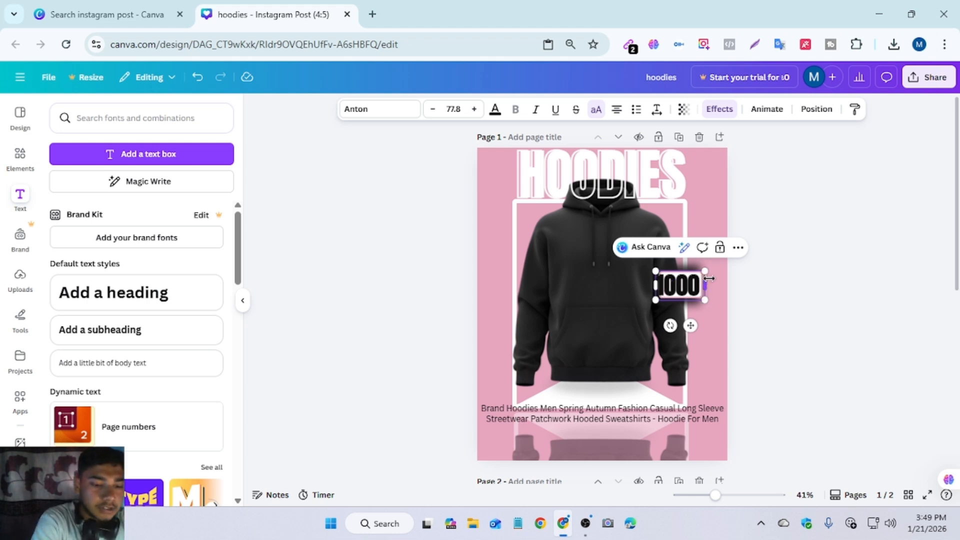
{"action": "type", "text": "$"}
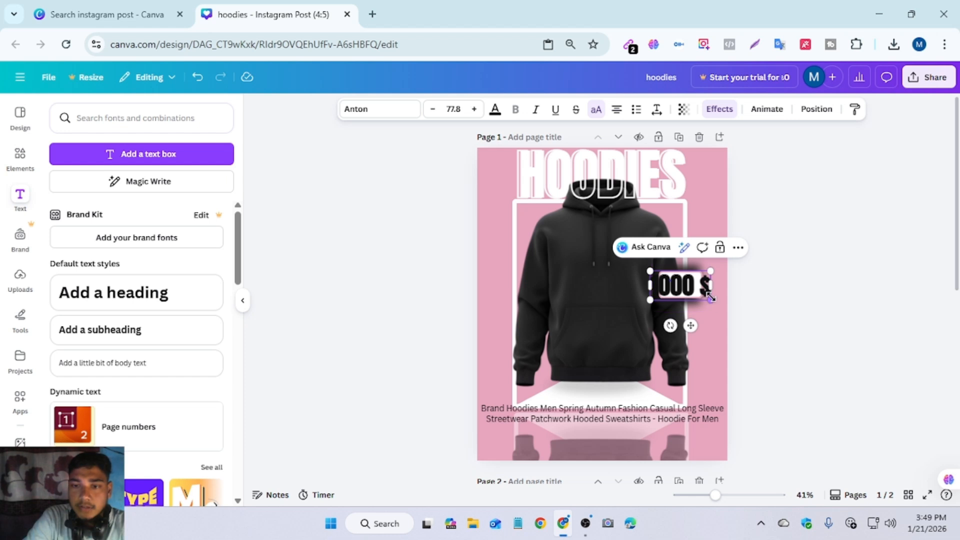
Shrink the 1000 $ text to size 47.6 and position it inside the white rectangle
{"action": "left_click_drag", "start_coordinate": [709, 300], "coordinate": [678, 290]}
{"action": "left_click", "coordinate": [682, 310]}
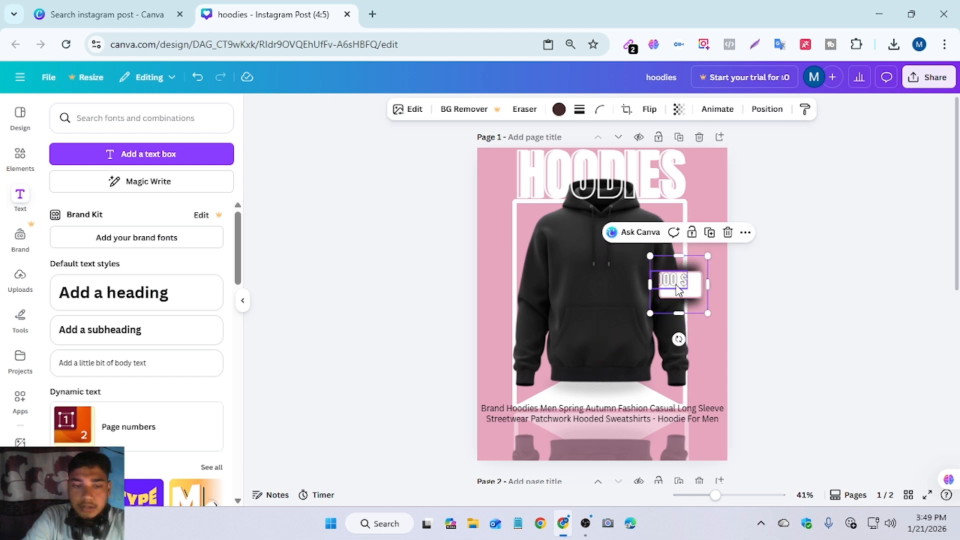
{"action": "left_click", "coordinate": [681, 279]}
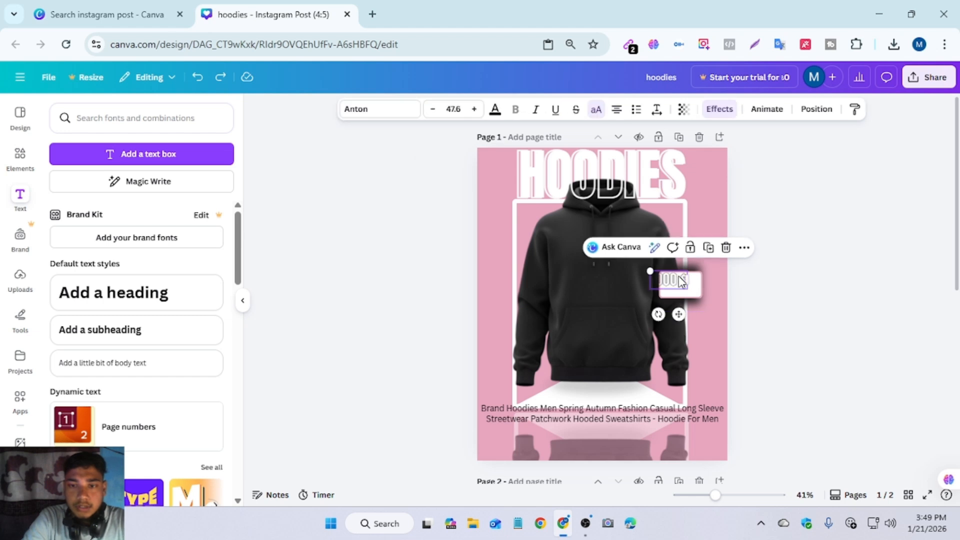
{"action": "left_click_drag", "start_coordinate": [682, 279], "coordinate": [693, 283]}
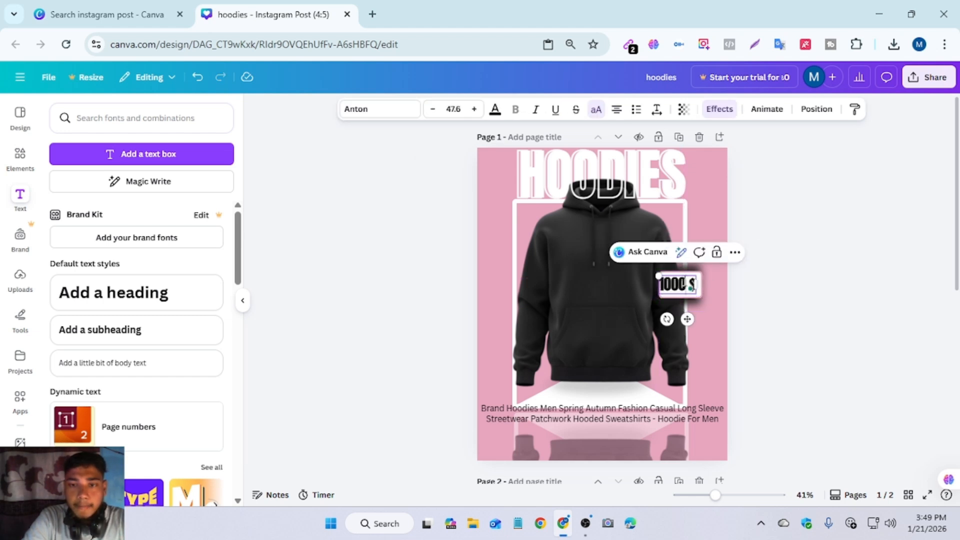
Change the price text's effect style from Hollow to Shadow
{"action": "left_click", "coordinate": [720, 109]}
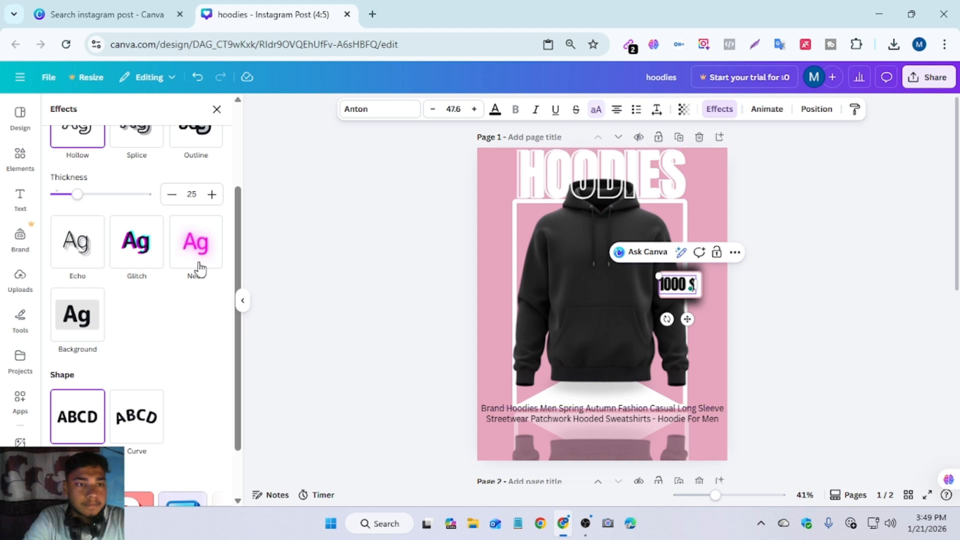
{"action": "scroll", "coordinate": [86, 265], "scroll_direction": "up", "scroll_amount": 1}
{"action": "scroll", "coordinate": [125, 225], "scroll_direction": "up", "scroll_amount": 2}
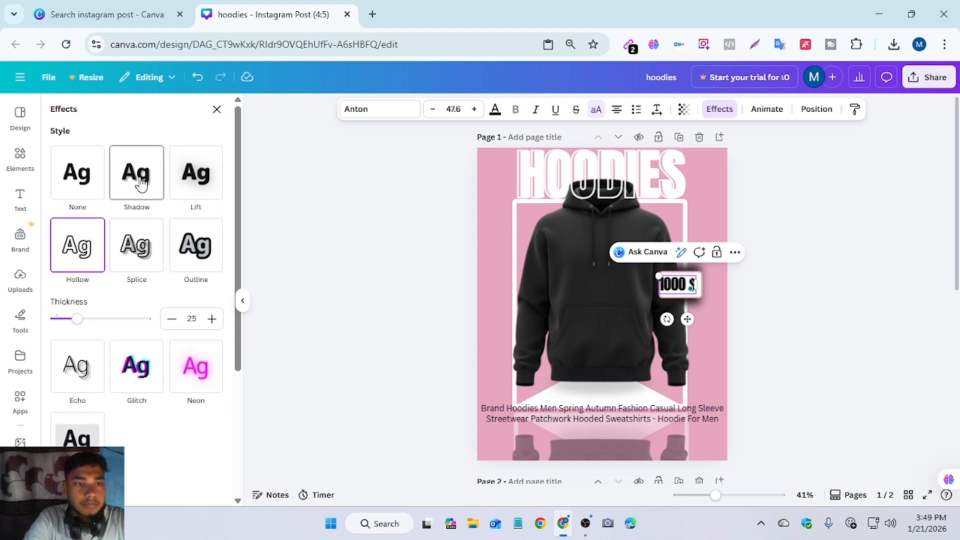
{"action": "left_click", "coordinate": [142, 183]}
{"action": "left_click", "coordinate": [775, 269]}
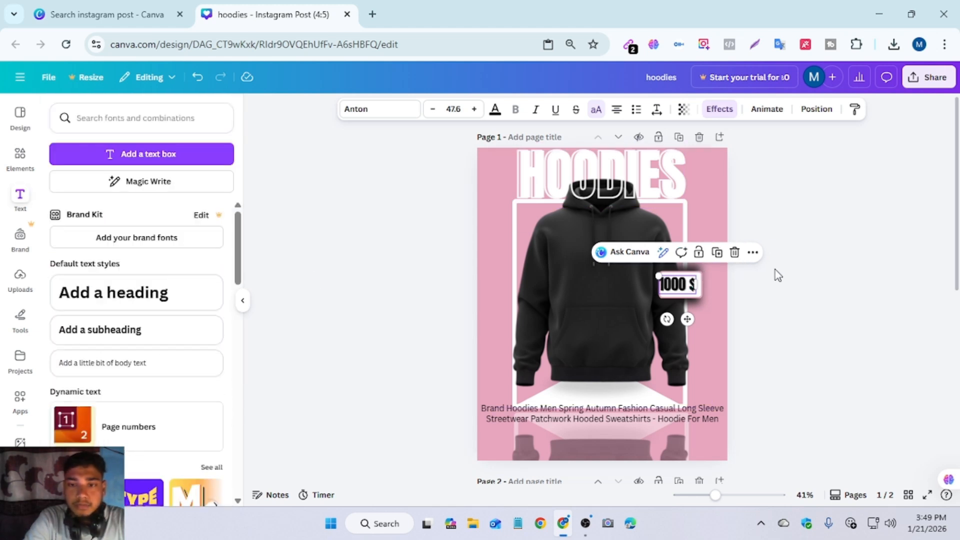
Remove the space so the price reads 1000$, and enlarge it to size 68.6, centred in the white rectangle
{"action": "double_click", "coordinate": [679, 284]}
{"action": "left_click", "coordinate": [725, 285]}
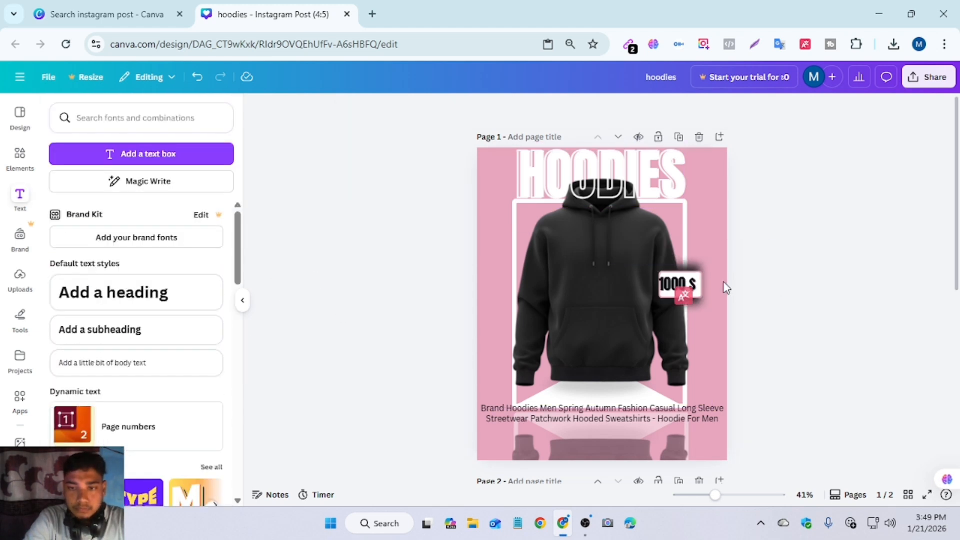
{"action": "left_click", "coordinate": [667, 283]}
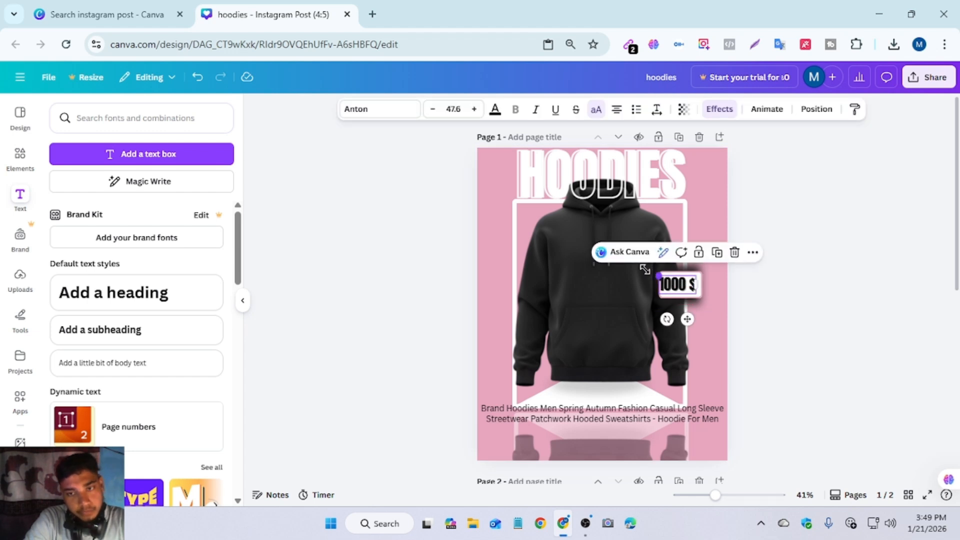
{"action": "left_click_drag", "start_coordinate": [658, 281], "coordinate": [706, 290]}
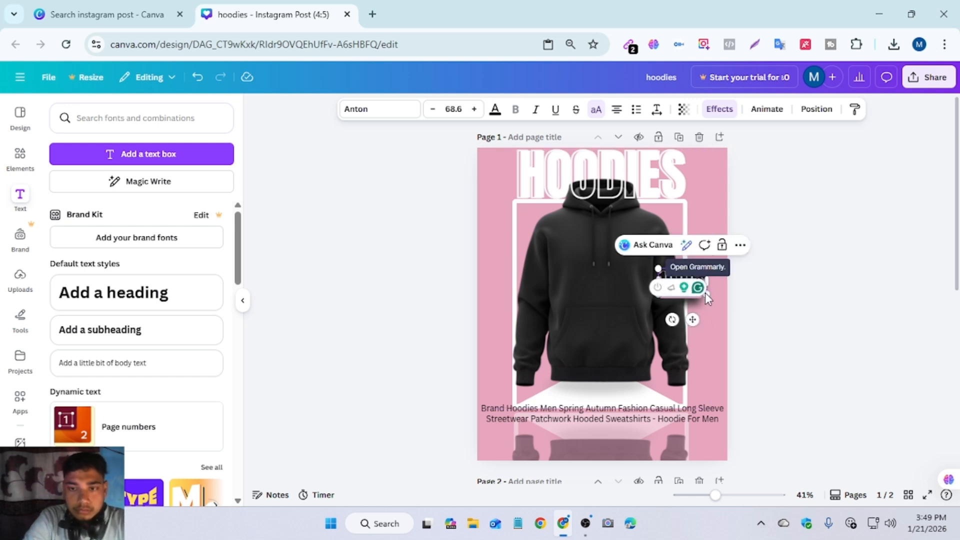
{"action": "left_click", "coordinate": [793, 289]}
{"action": "mouse_move", "coordinate": [682, 281]}
{"action": "left_mouse_down"}
{"action": "mouse_move", "coordinate": [704, 294]}
{"action": "mouse_move", "coordinate": [679, 285]}
{"action": "left_mouse_up"}
{"action": "left_click", "coordinate": [784, 298]}
{"action": "left_click", "coordinate": [680, 283]}
{"action": "left_click", "coordinate": [792, 280]}
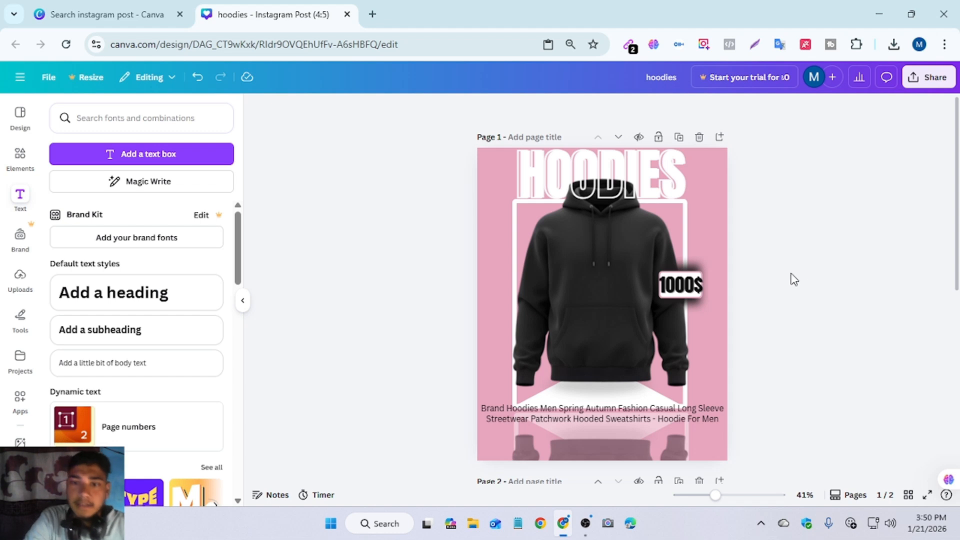